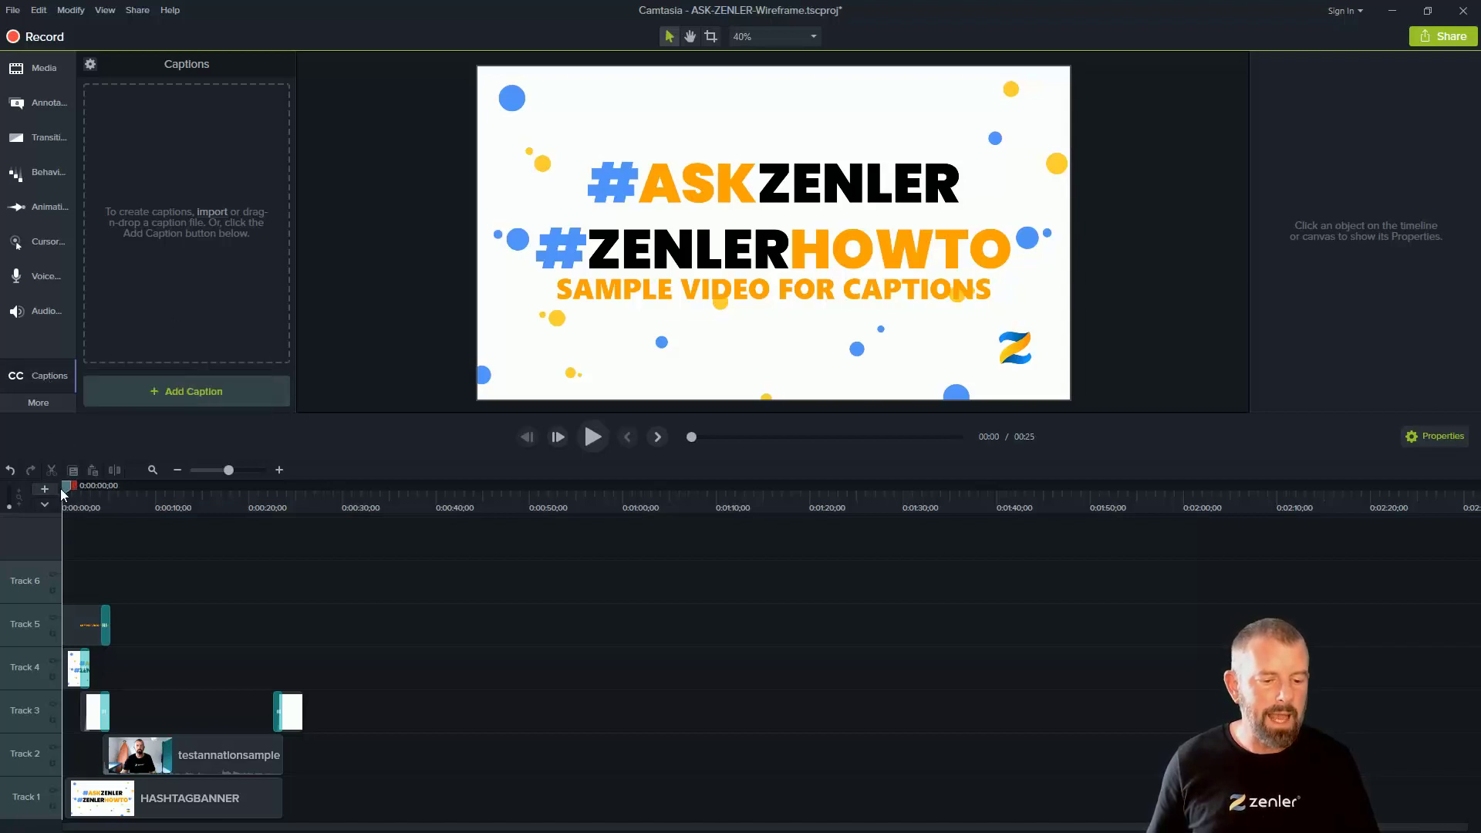
- Play the intro to find where speech starts and add a caption at 0:00:04;06 reading "Hey Guys a test video"
mouse_move(70, 492)
mouse_down()
mouse_move(168, 498)
mouse_move(71, 503)
mouse_up()
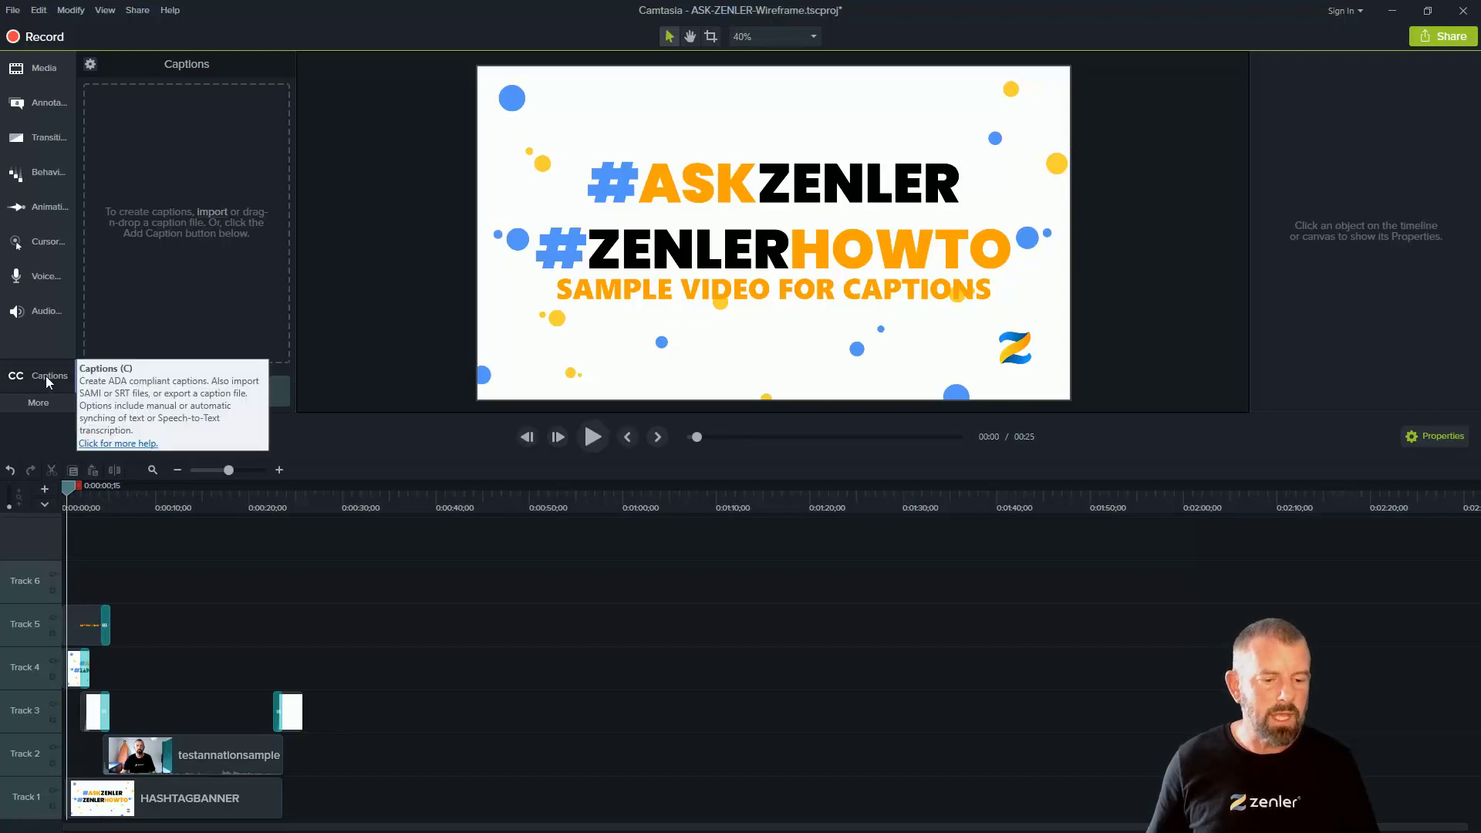
drag(68, 486, 98, 486)
click(589, 441)
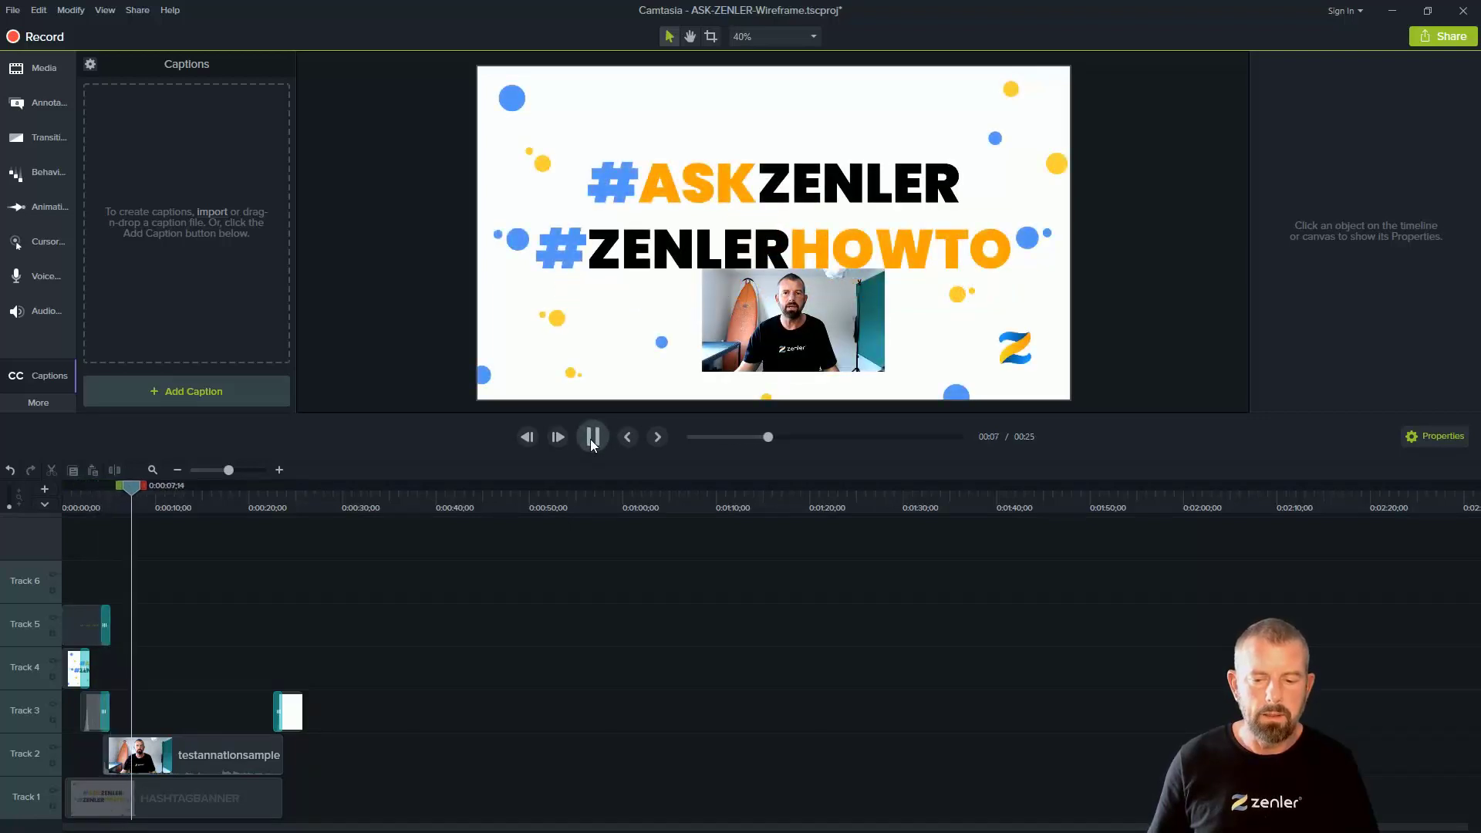
click(592, 437)
drag(142, 492, 104, 496)
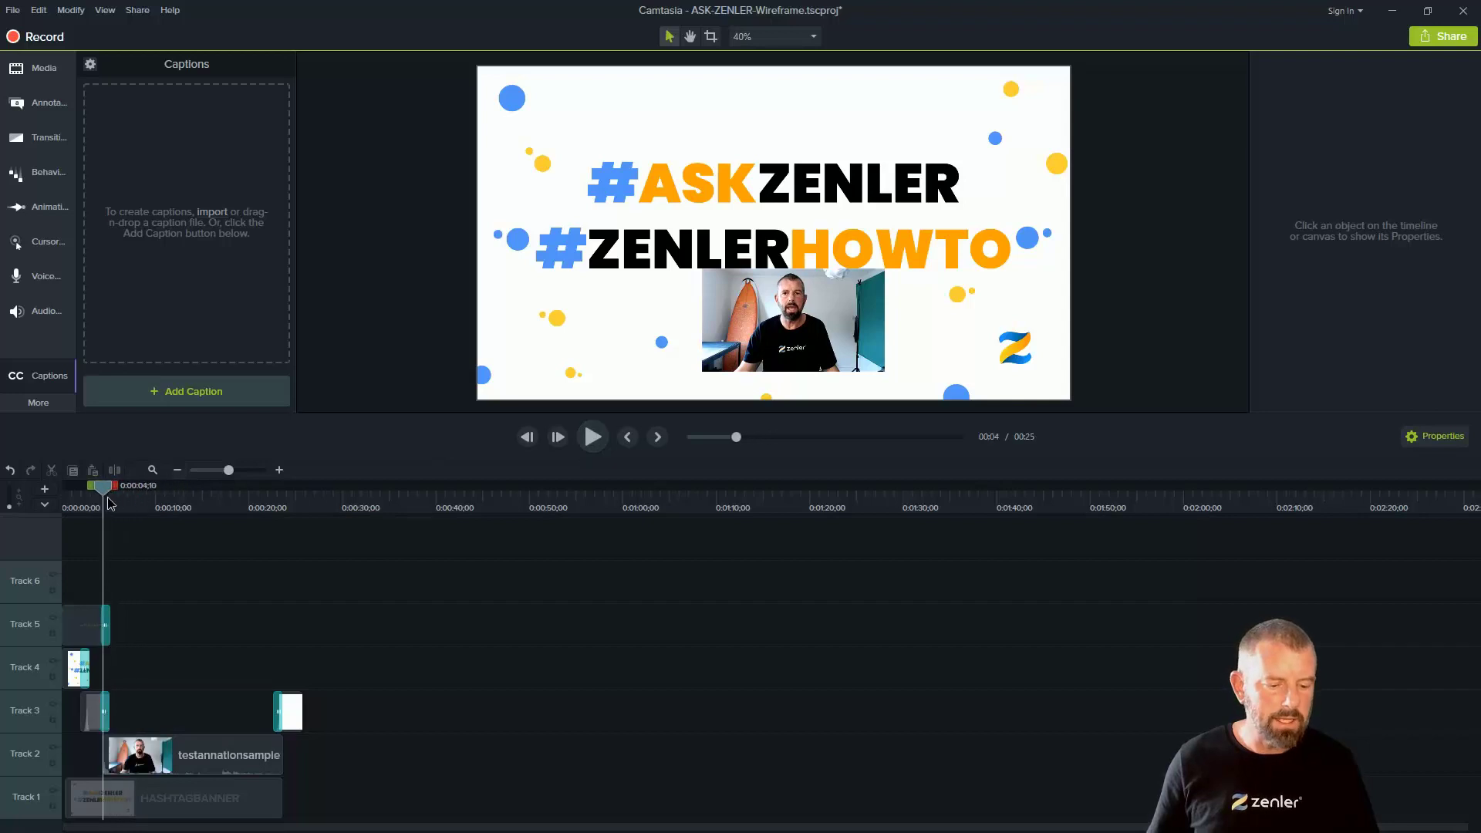
click(160, 383)
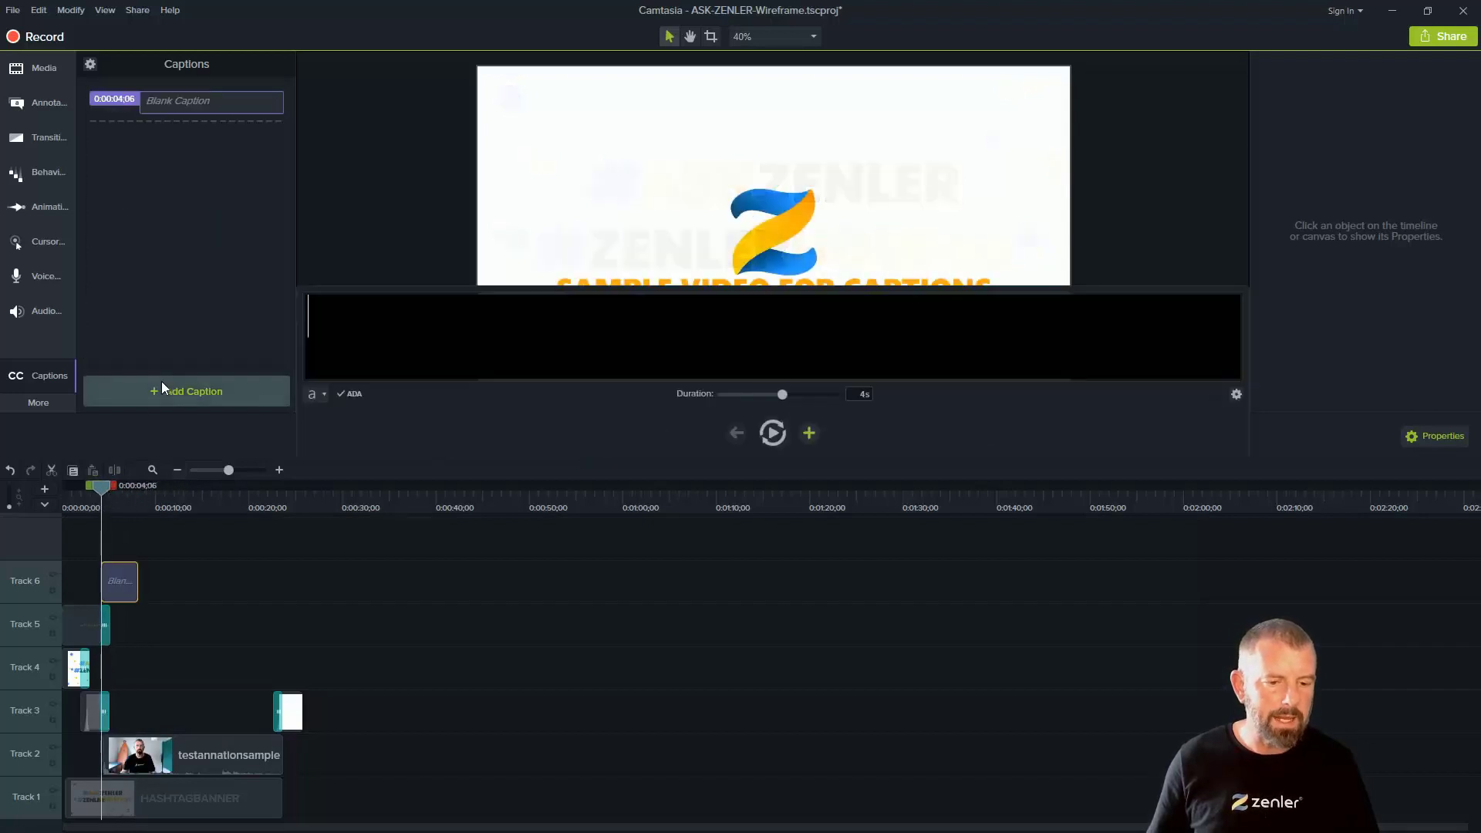
text(He)
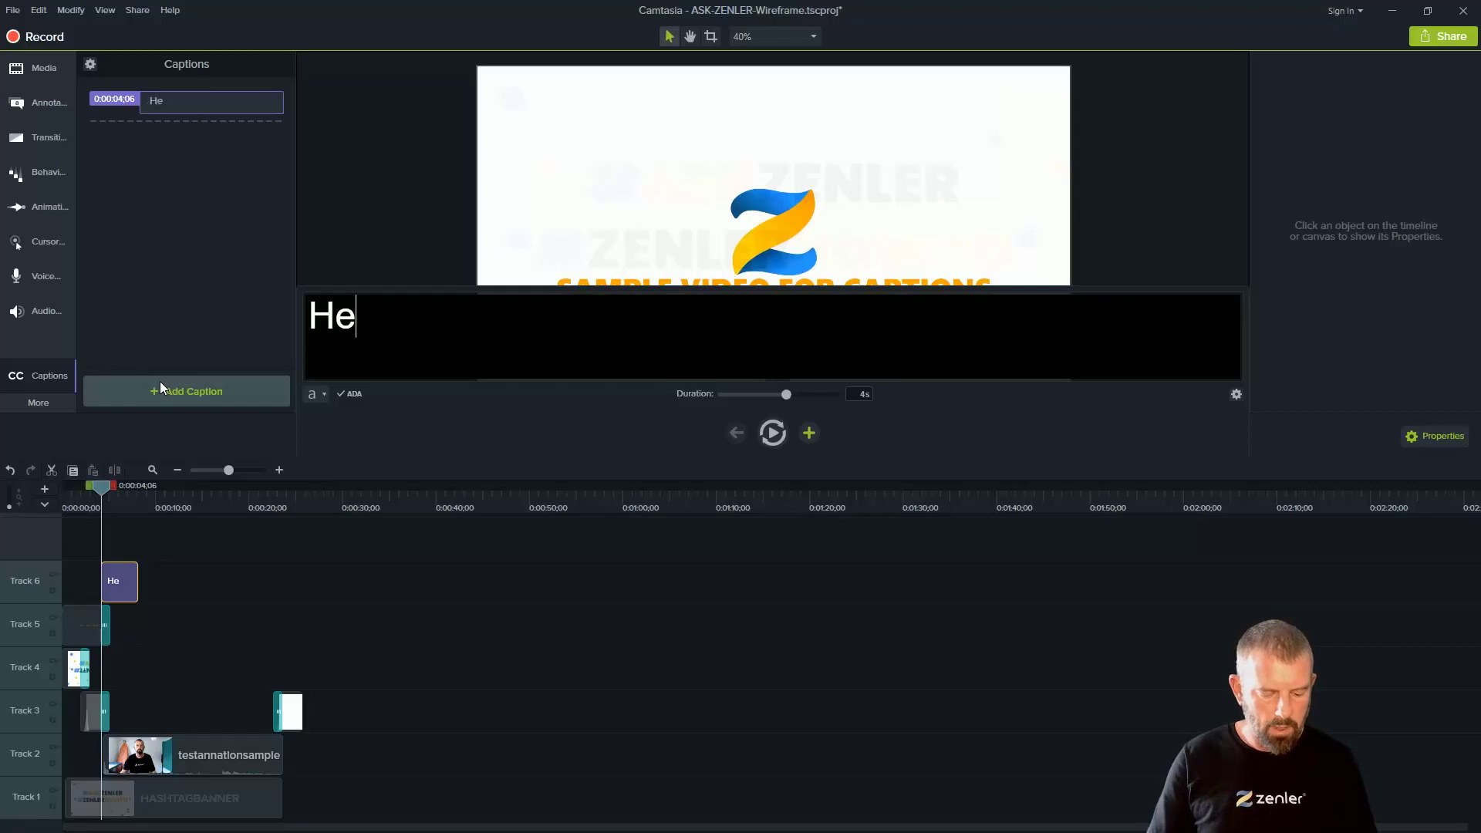
text(y Guy)
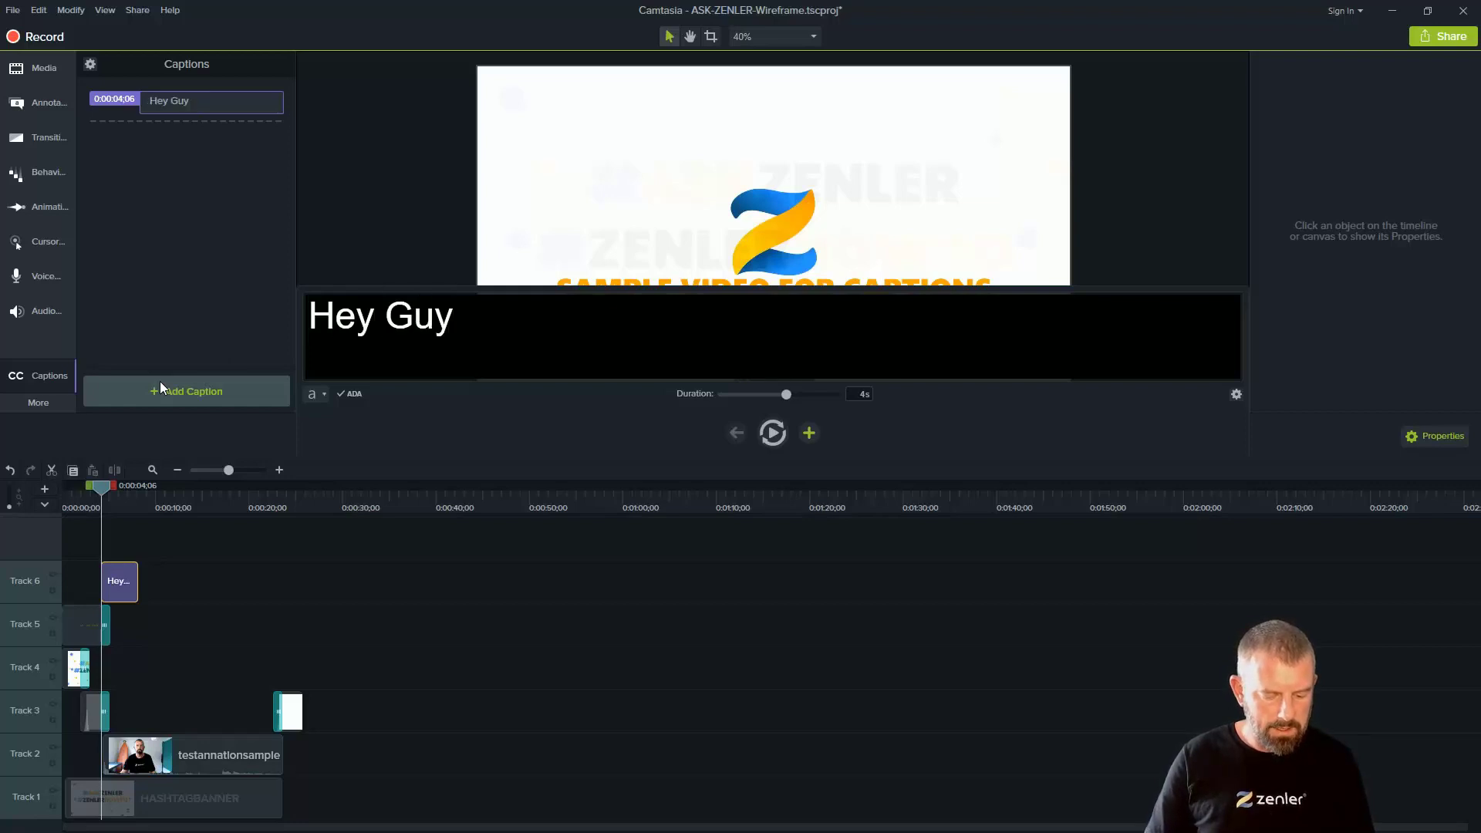
text(s a te)
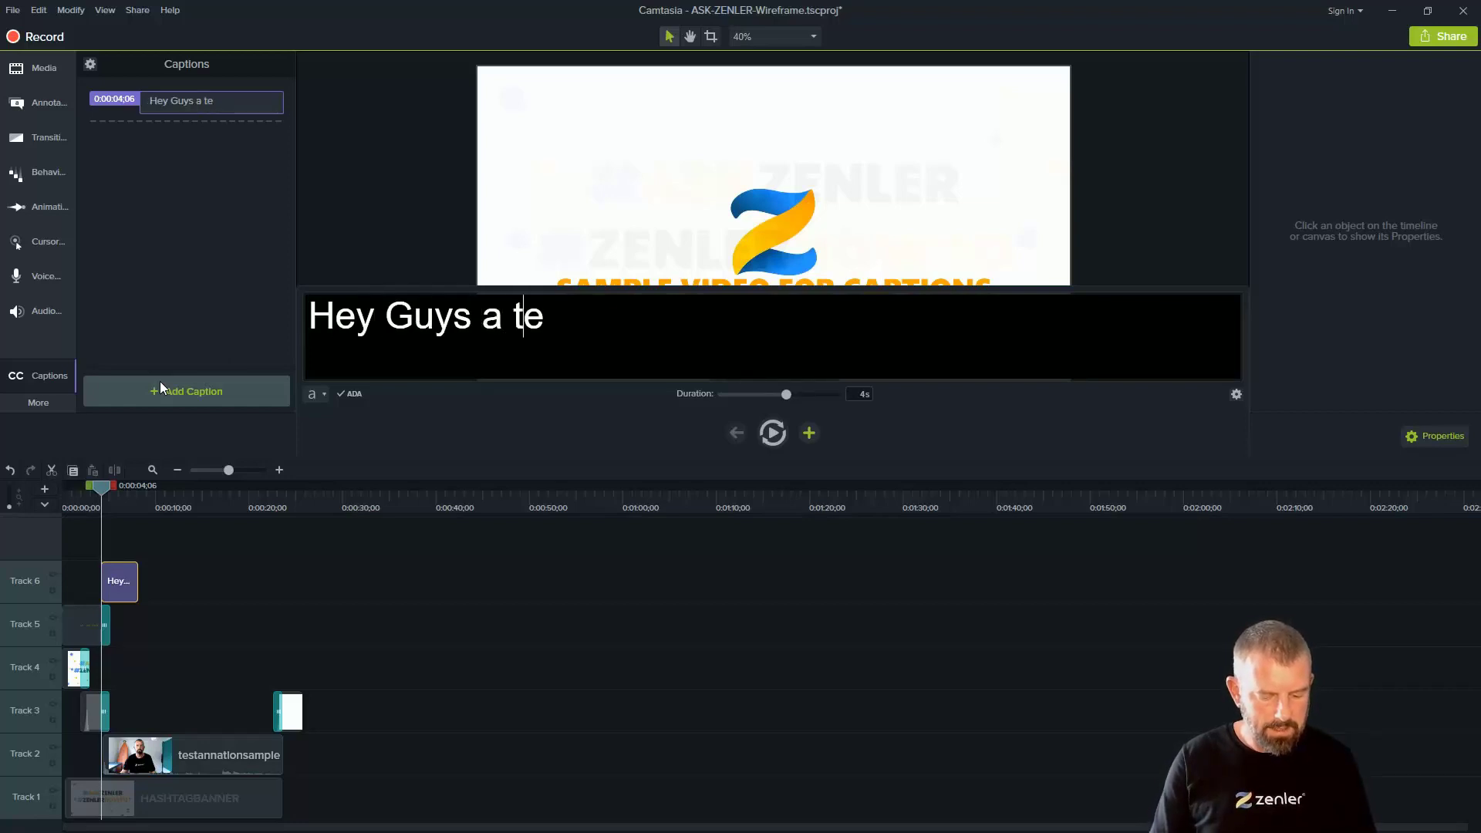
text(st video)
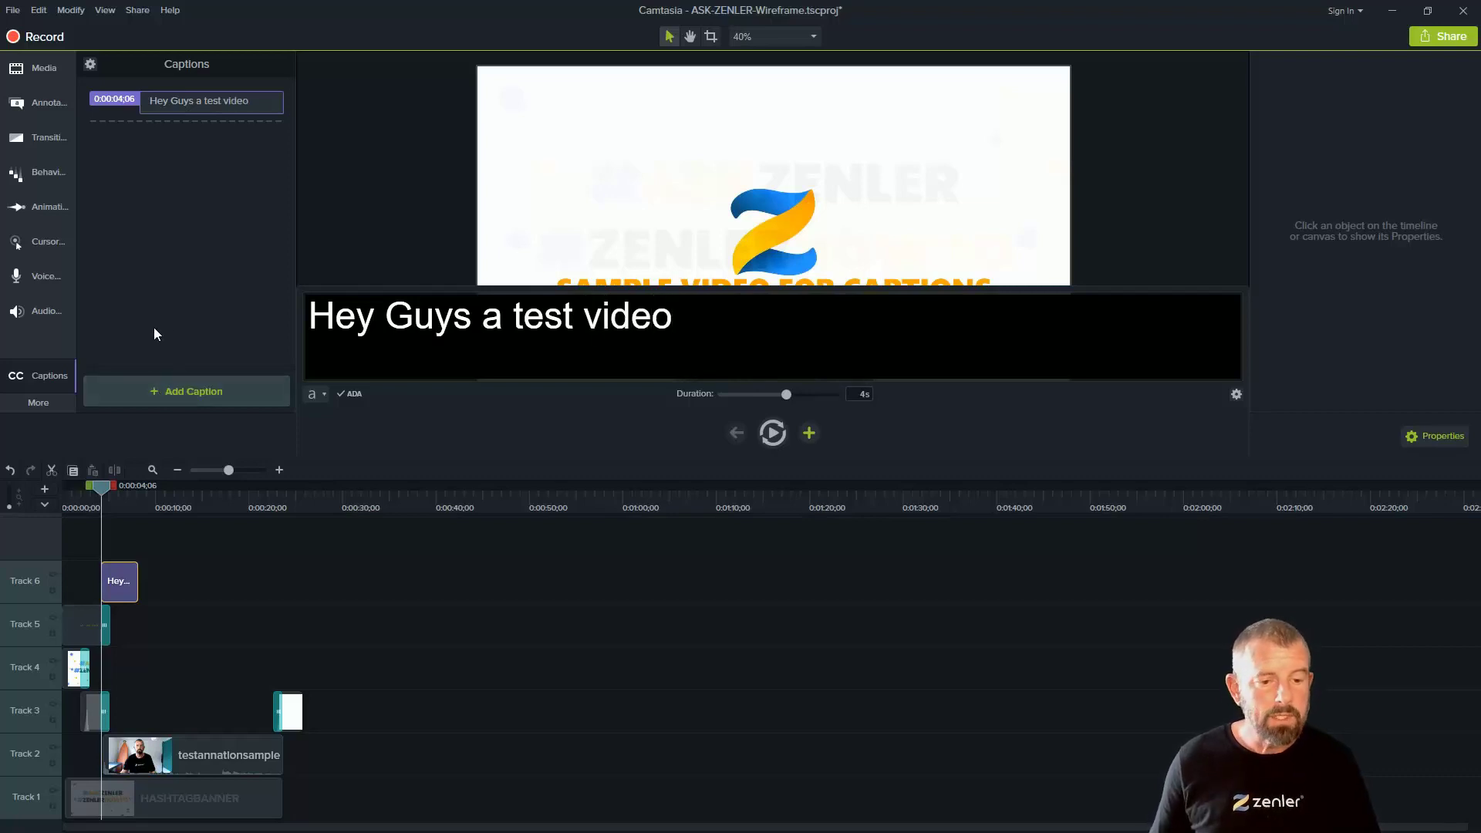
click(184, 306)
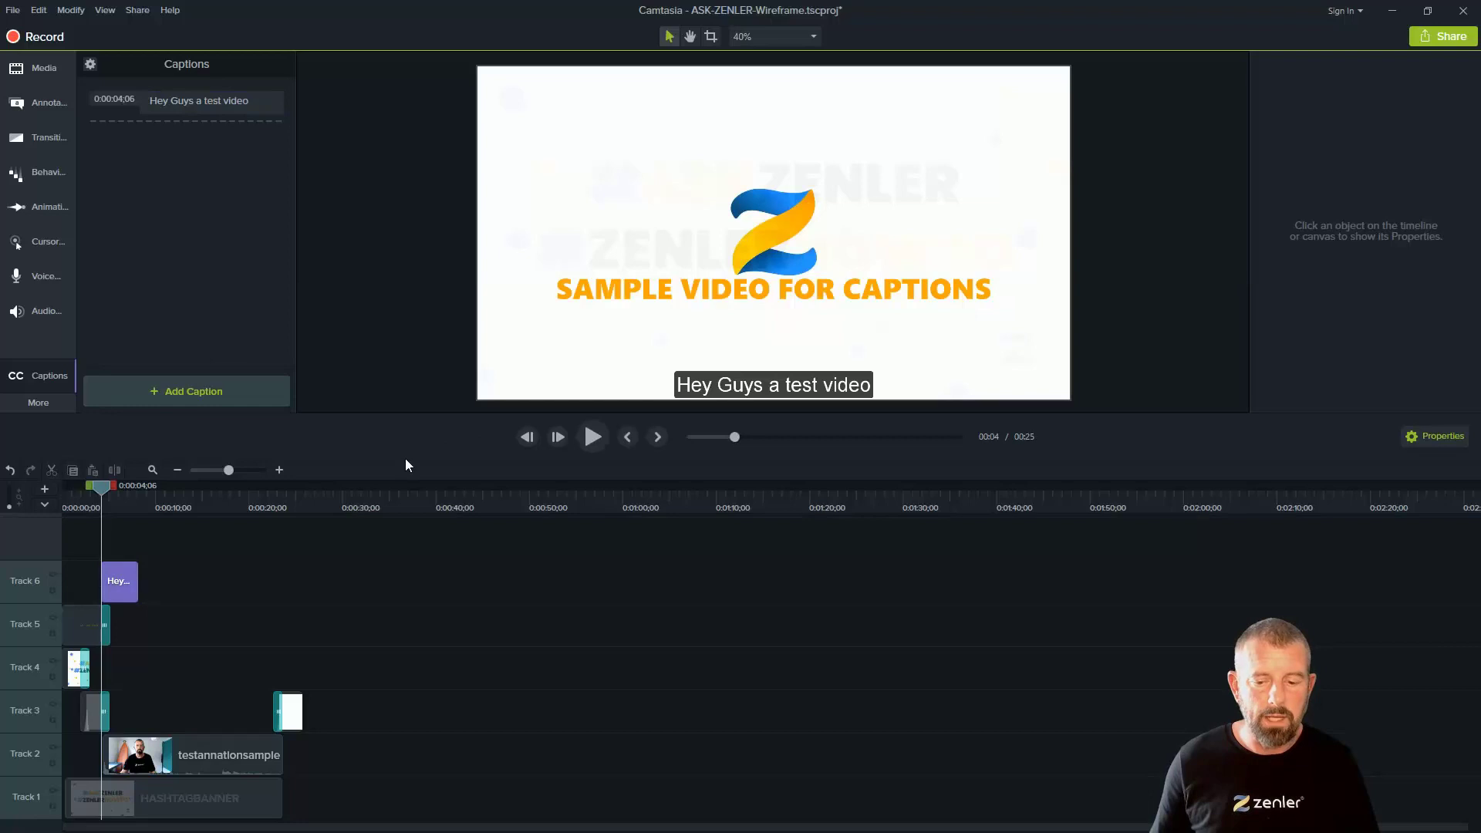
- Play past the first caption and add a second one at 0:00:08;12 reading "Peter piper picked a peck of picled peppers"
drag(102, 485, 94, 485)
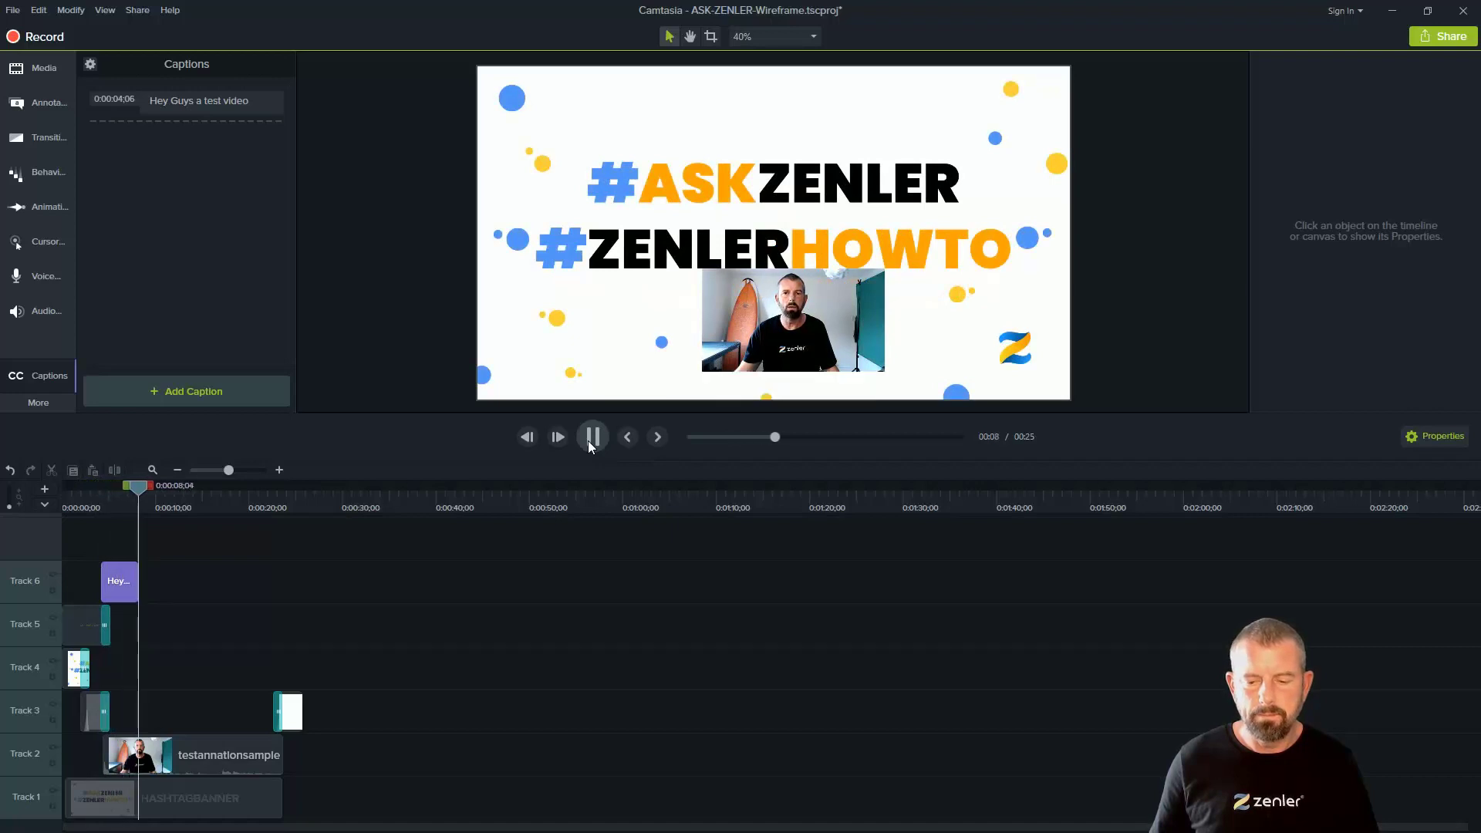
click(591, 438)
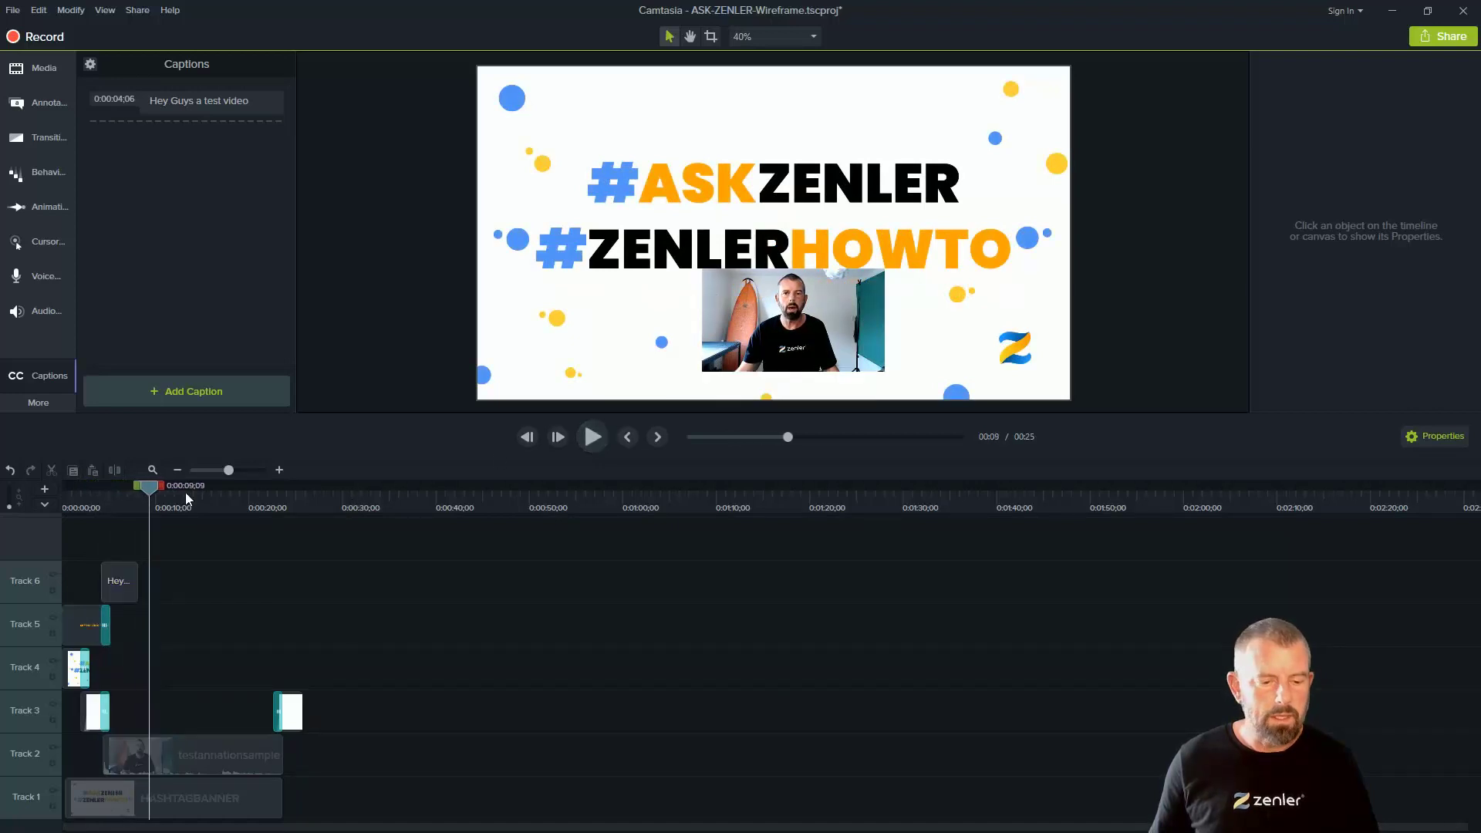
drag(155, 493, 144, 486)
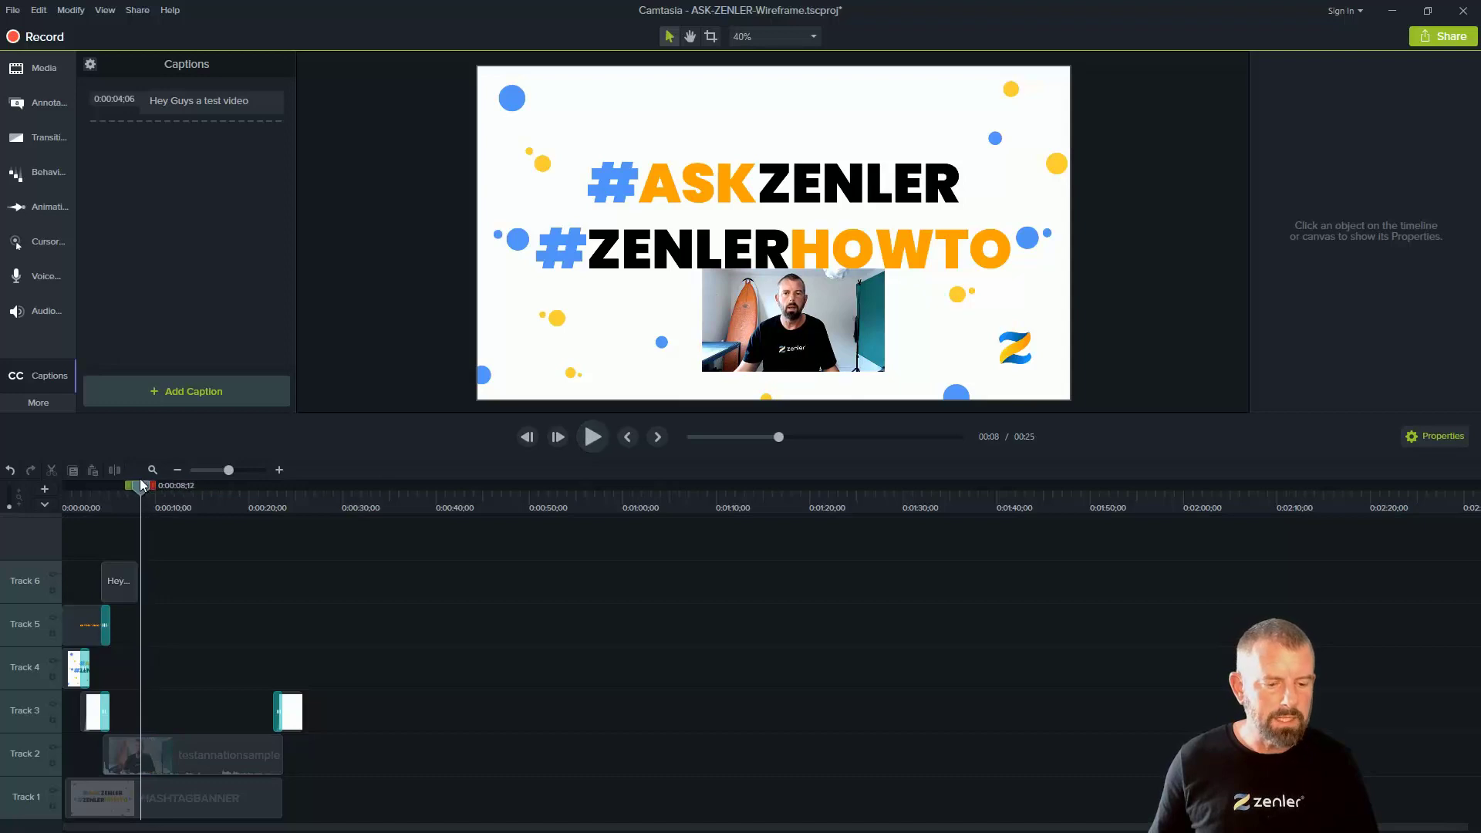
click(182, 391)
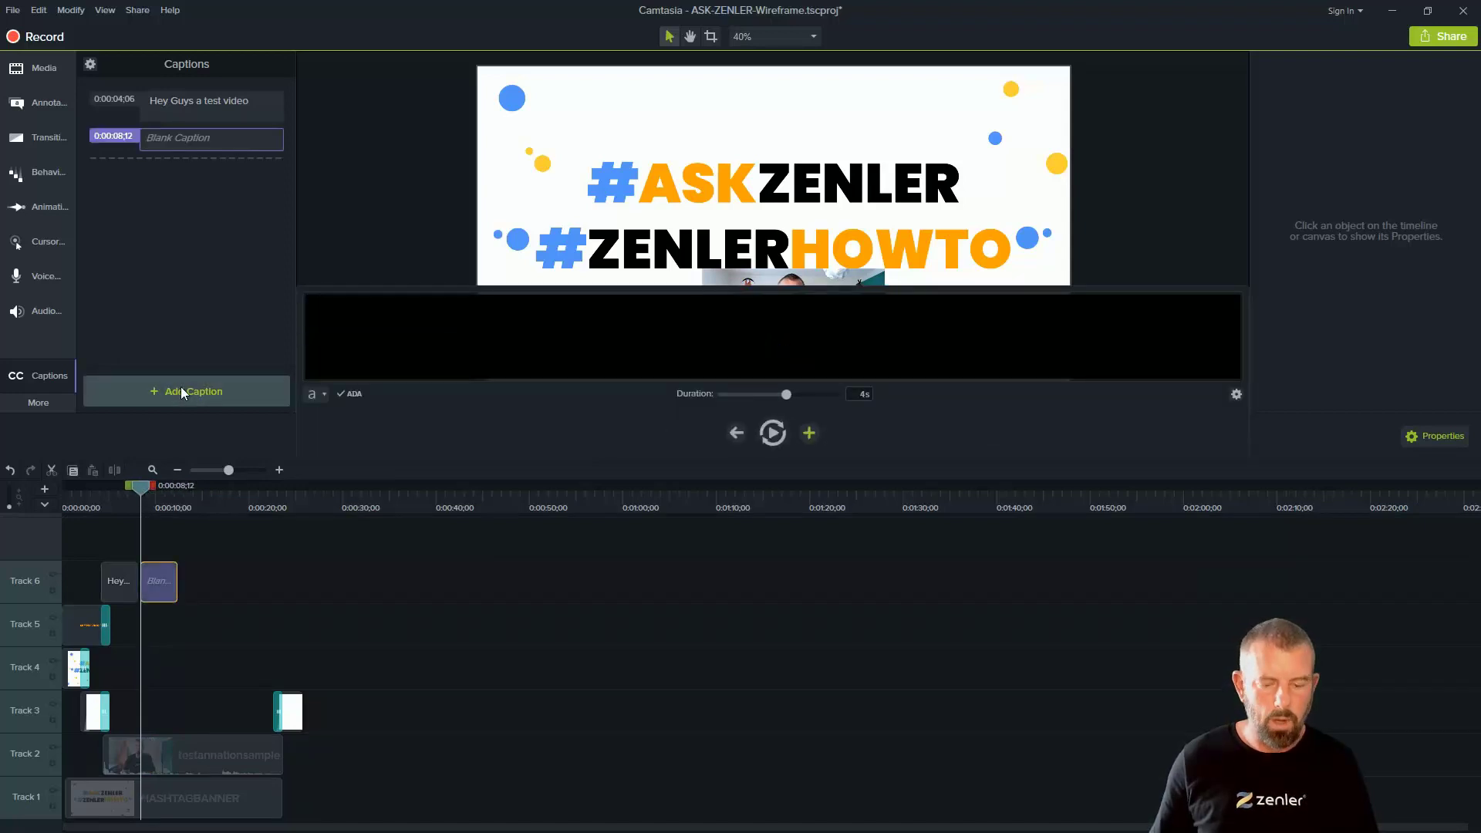
text(Pete)
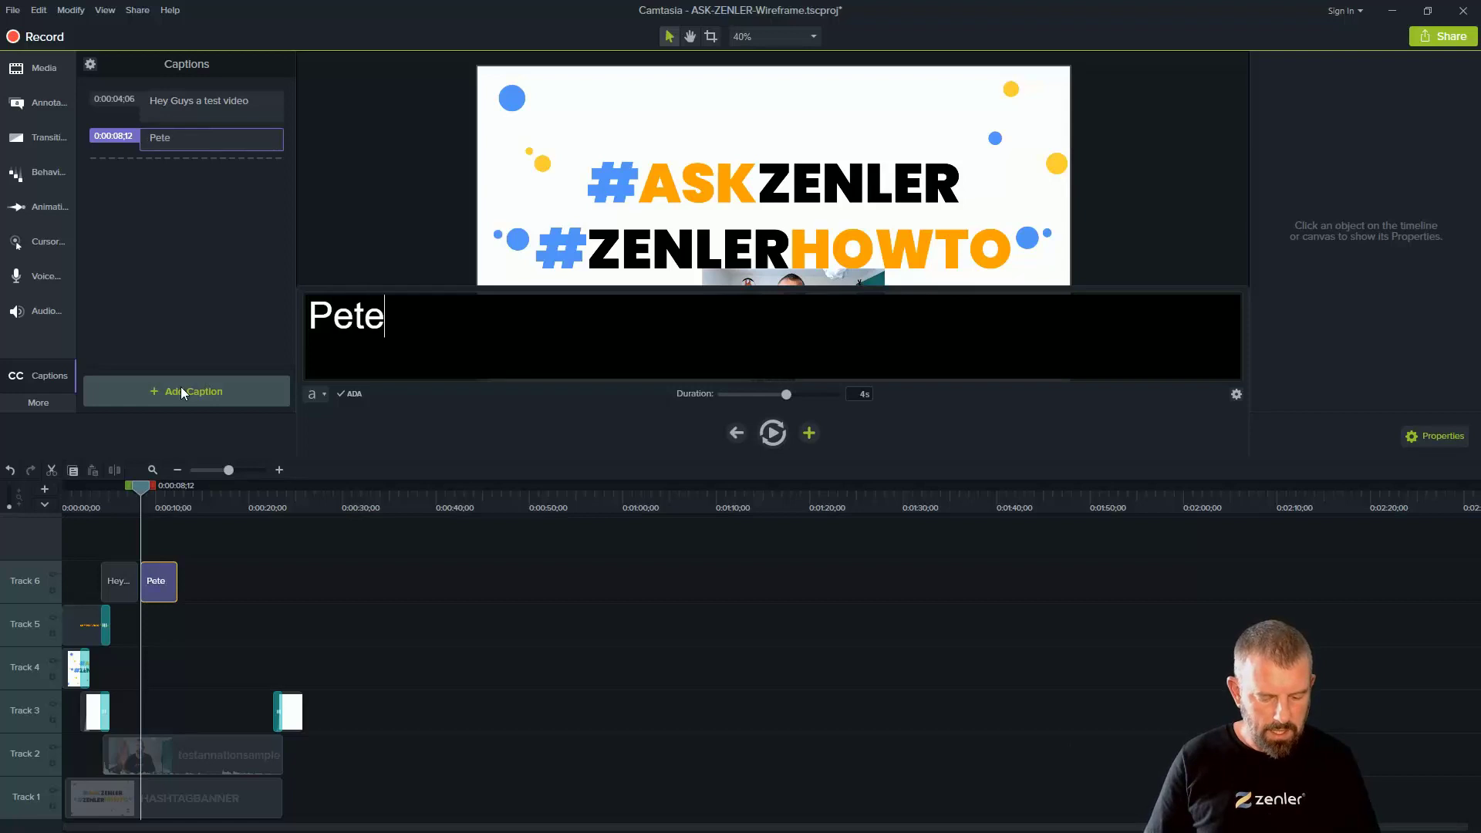
text(r piper picked a peckk of picle)
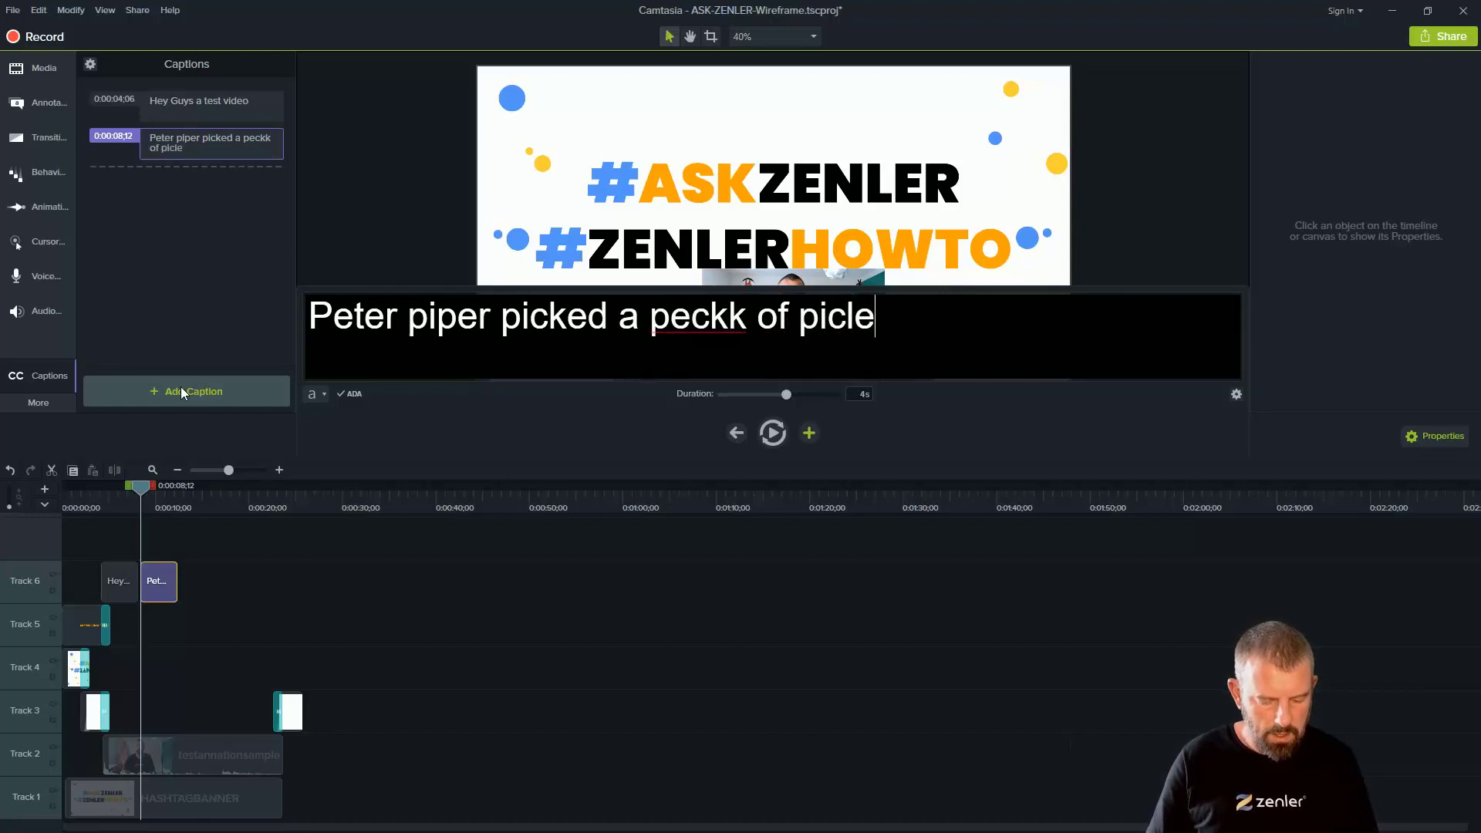
text(d peppers)
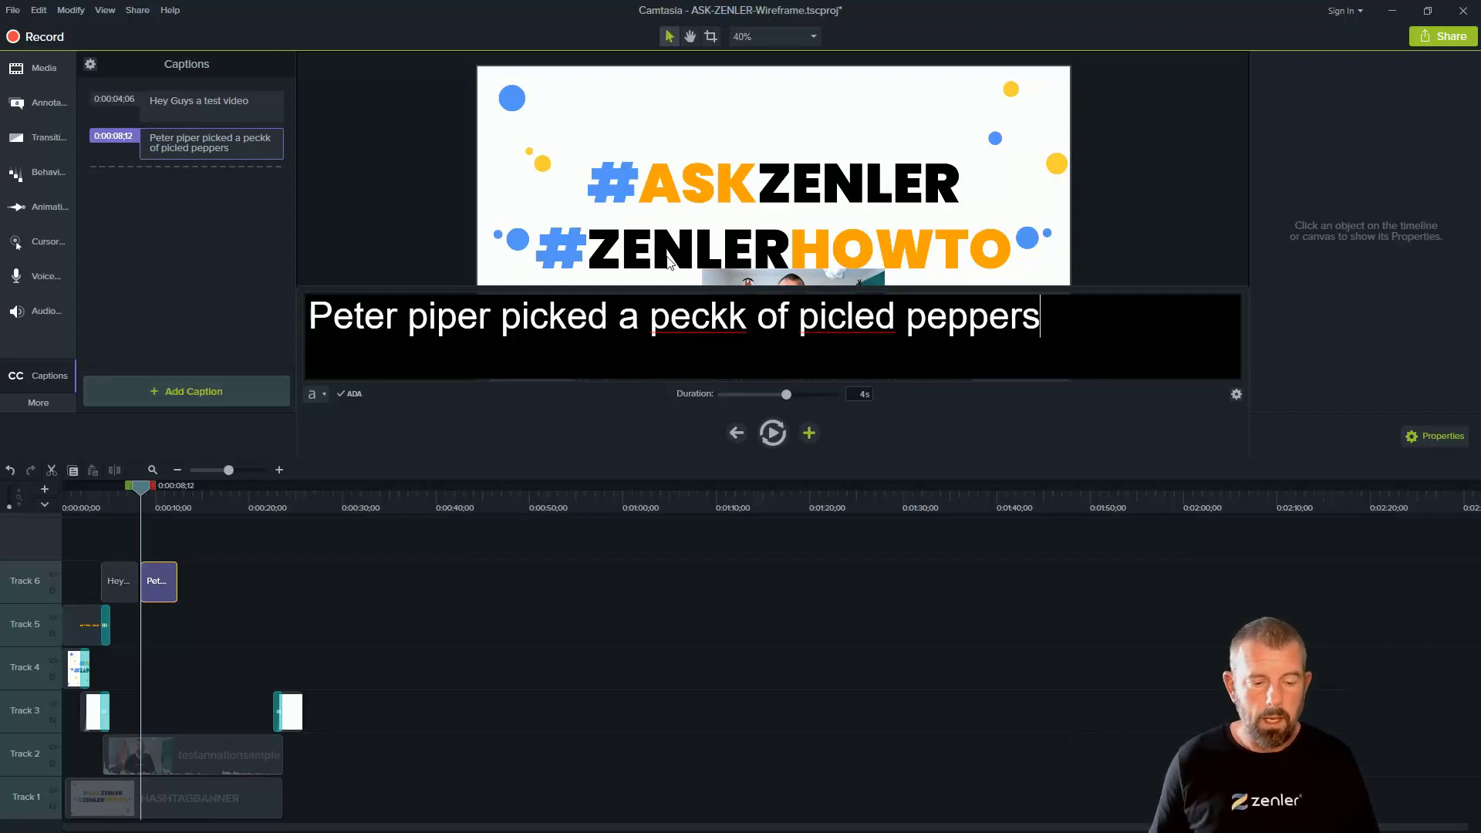
key(BackSpace)
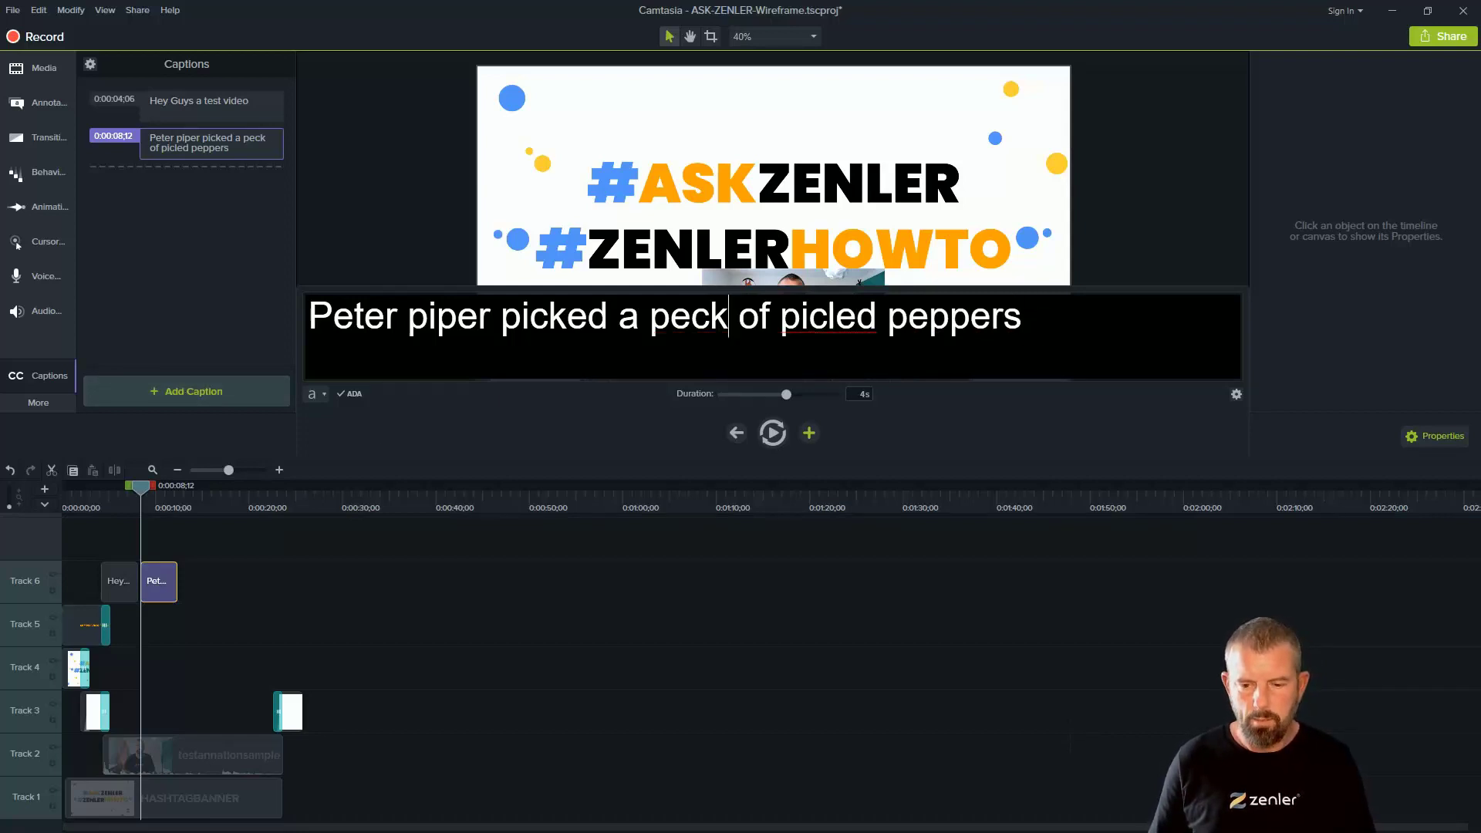
click(168, 302)
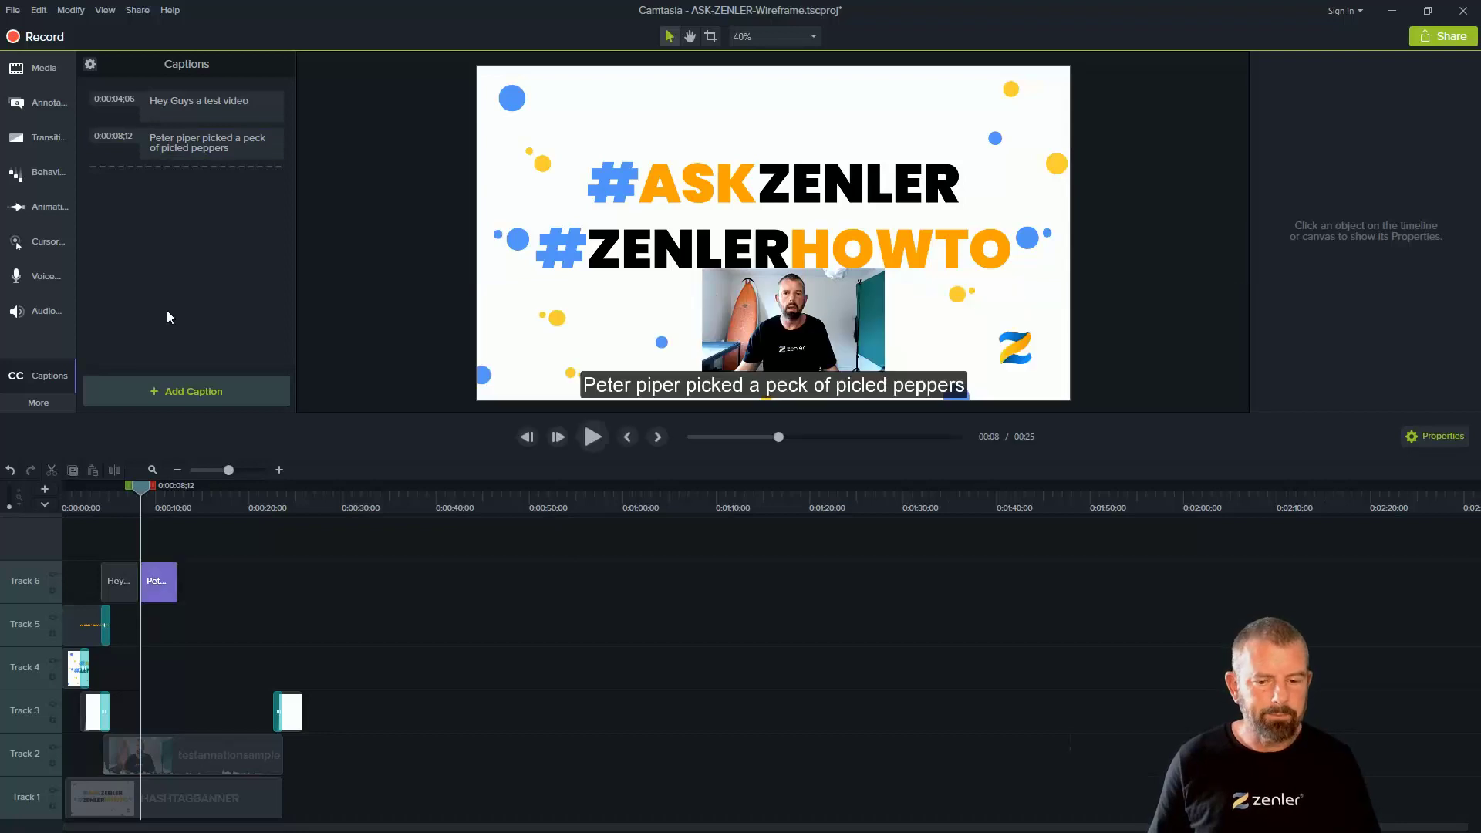
- Return to the first caption and change its opening word so it reads "OK Guys a test video"
drag(141, 495, 99, 494)
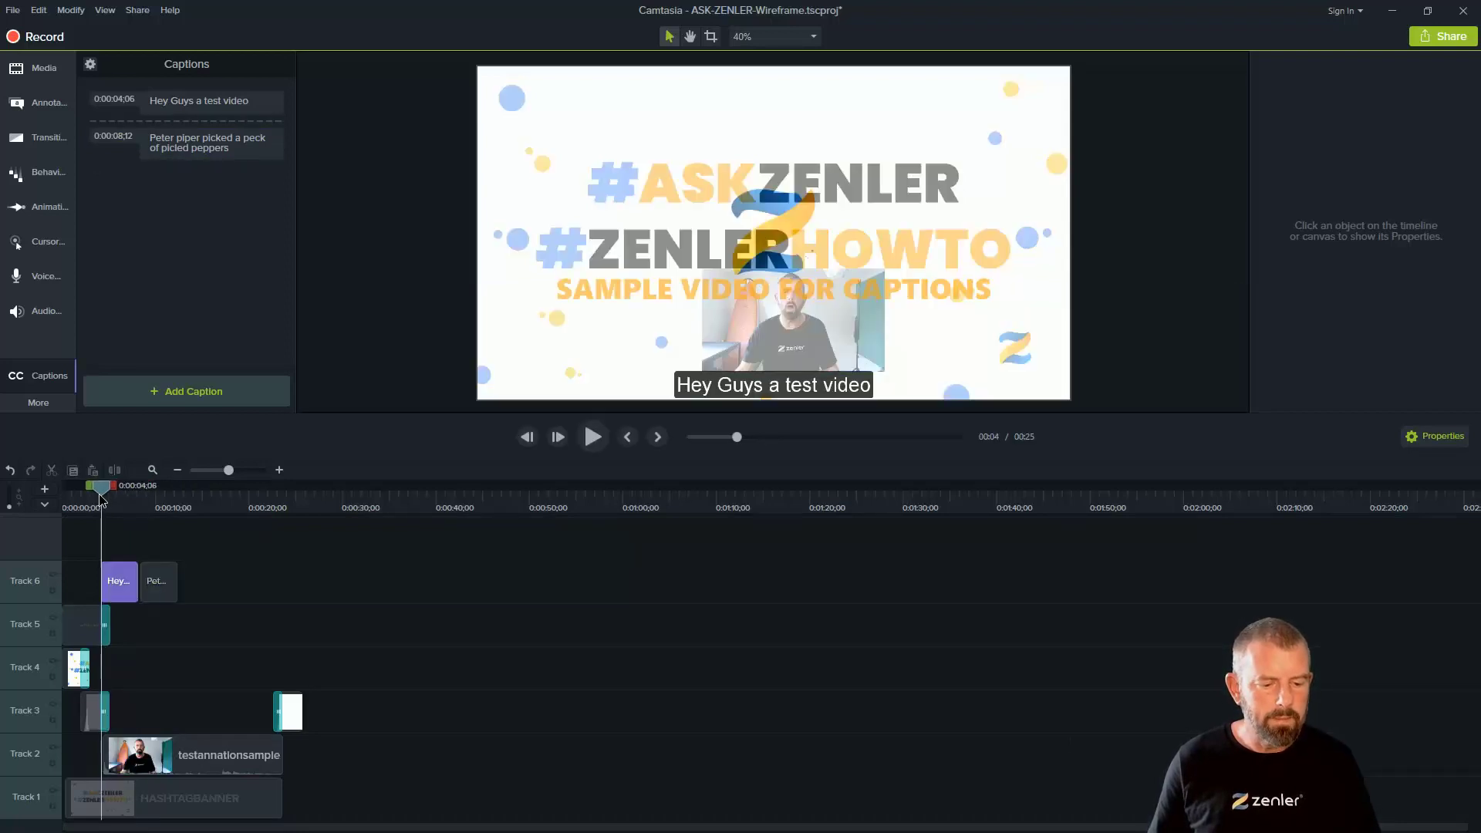
click(195, 112)
key(shift+Left)
key(shift+Left)
key(shift+Left)
text(OK)
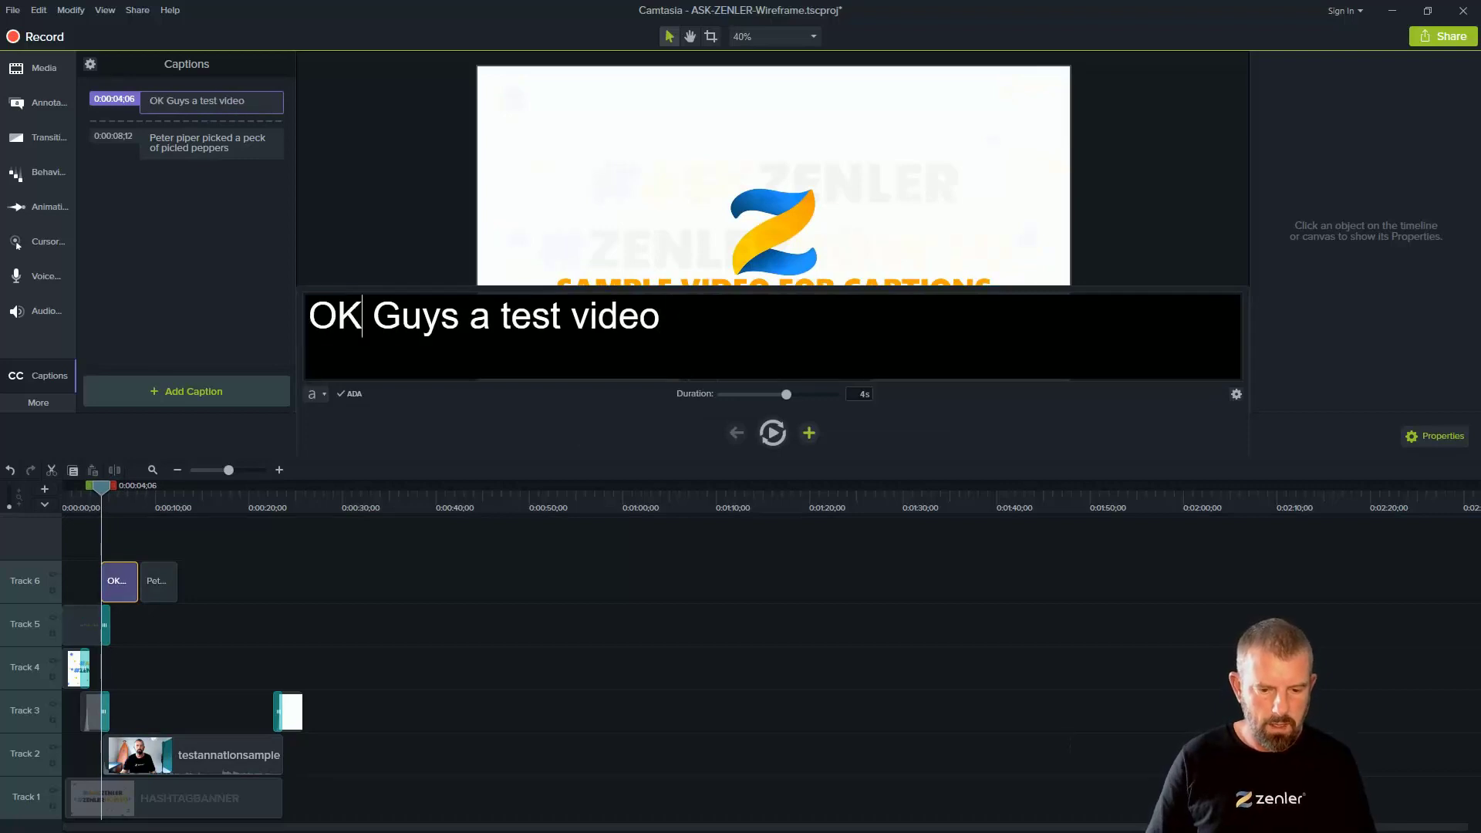
click(191, 276)
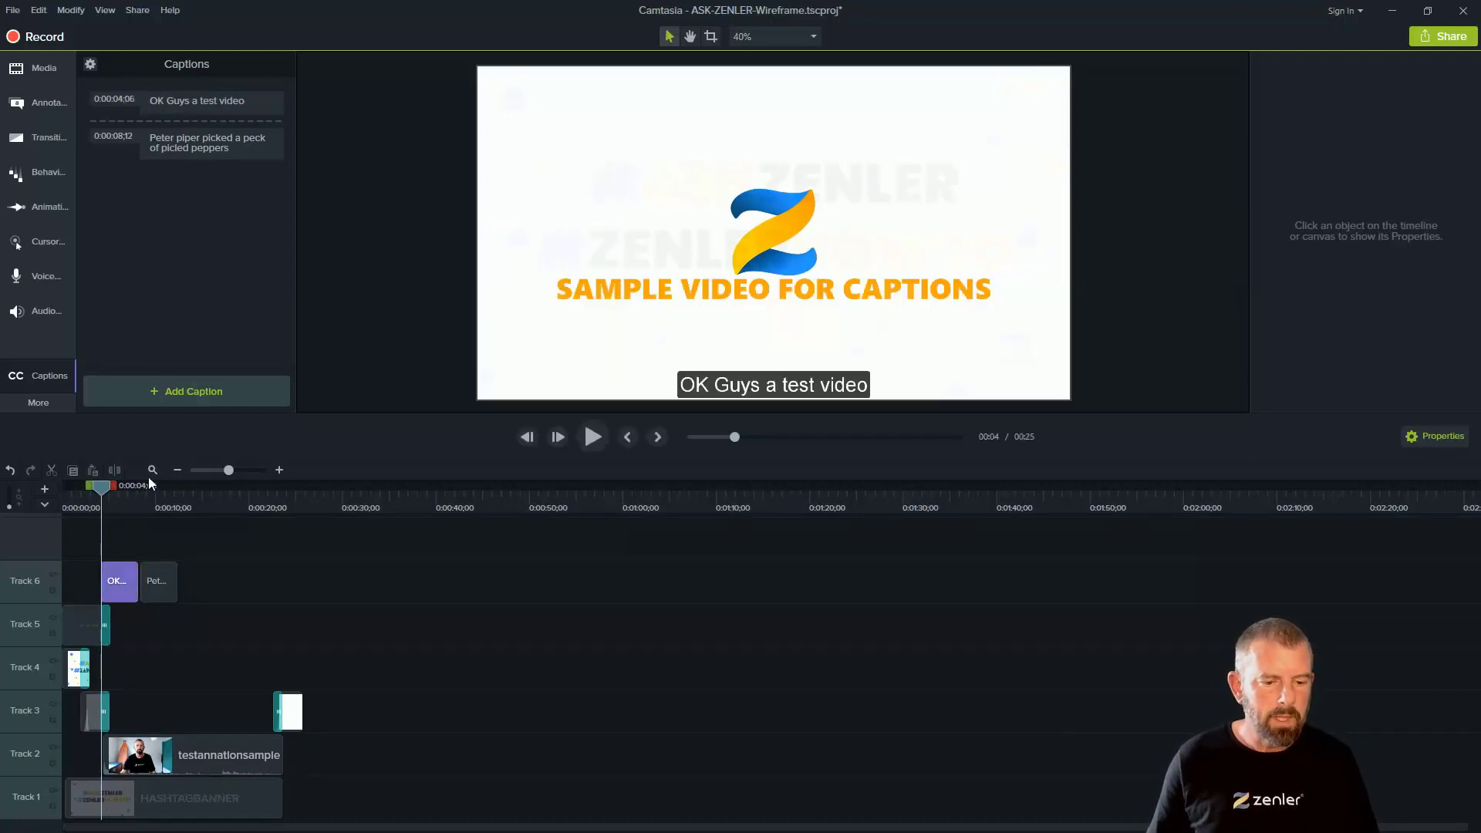
- Play through the existing captions and add a third one at 0:00:13;06 reading "peter piper picked"
click(591, 437)
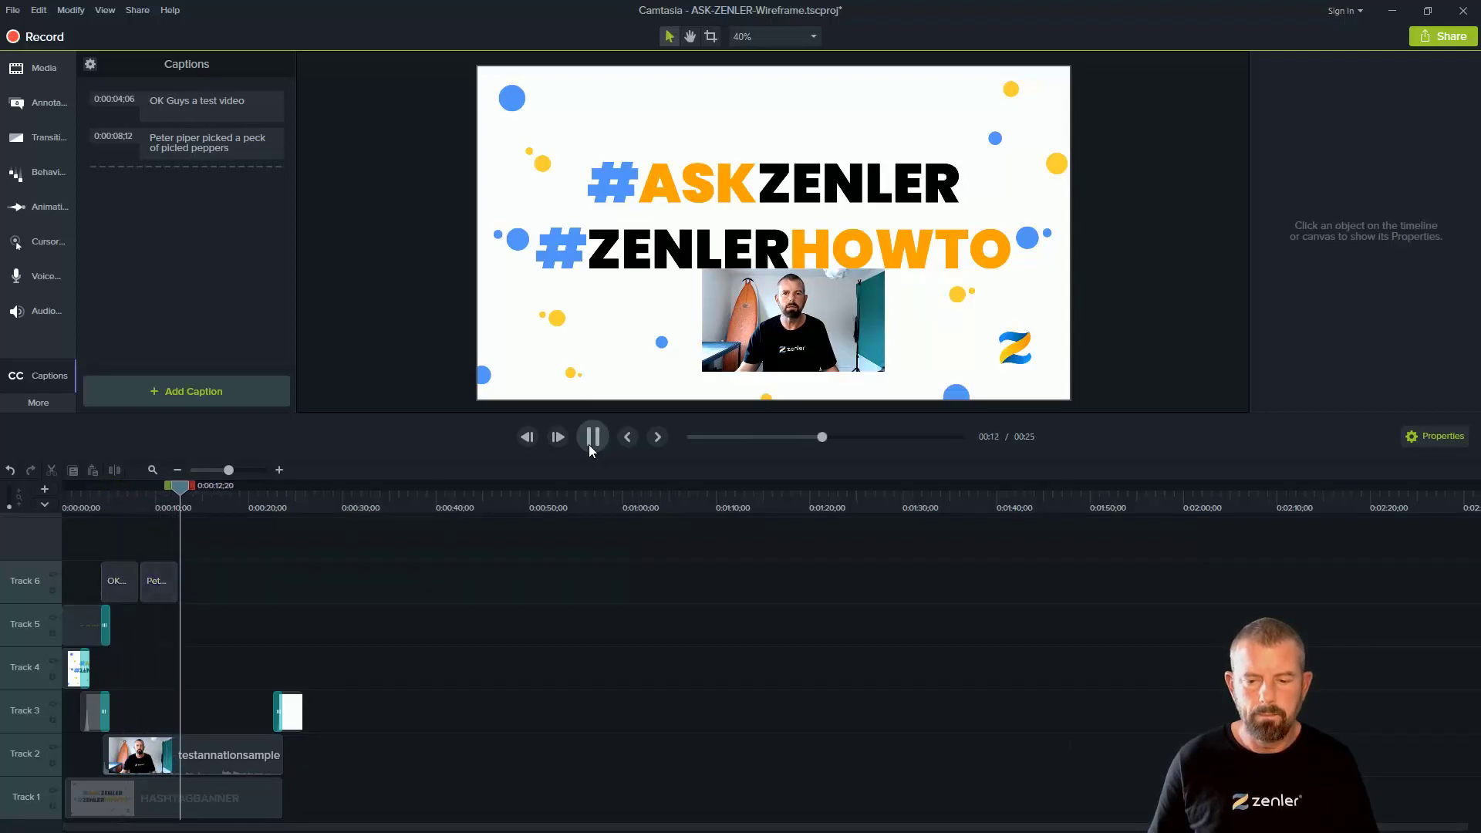
click(589, 444)
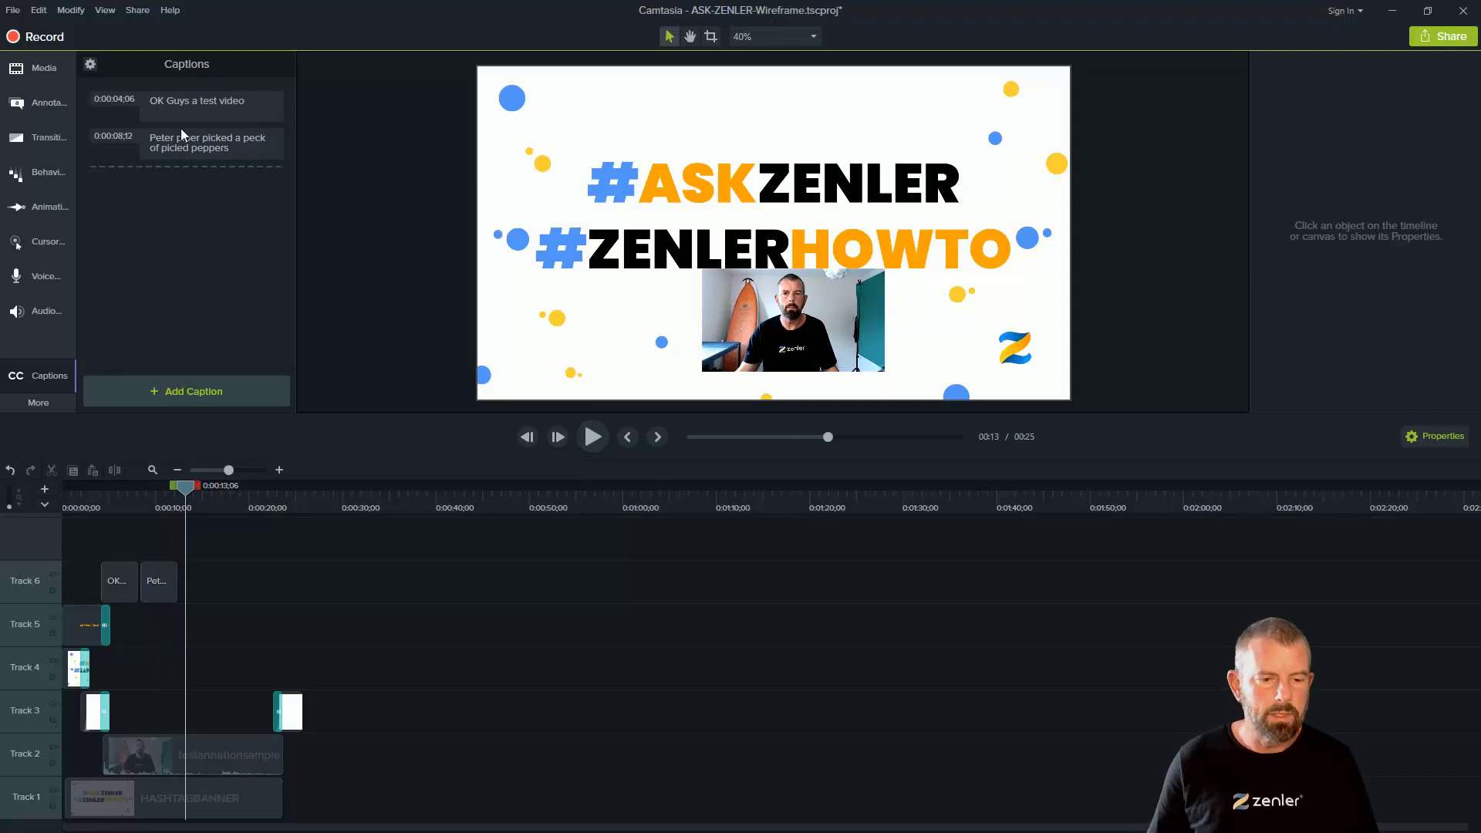
click(186, 394)
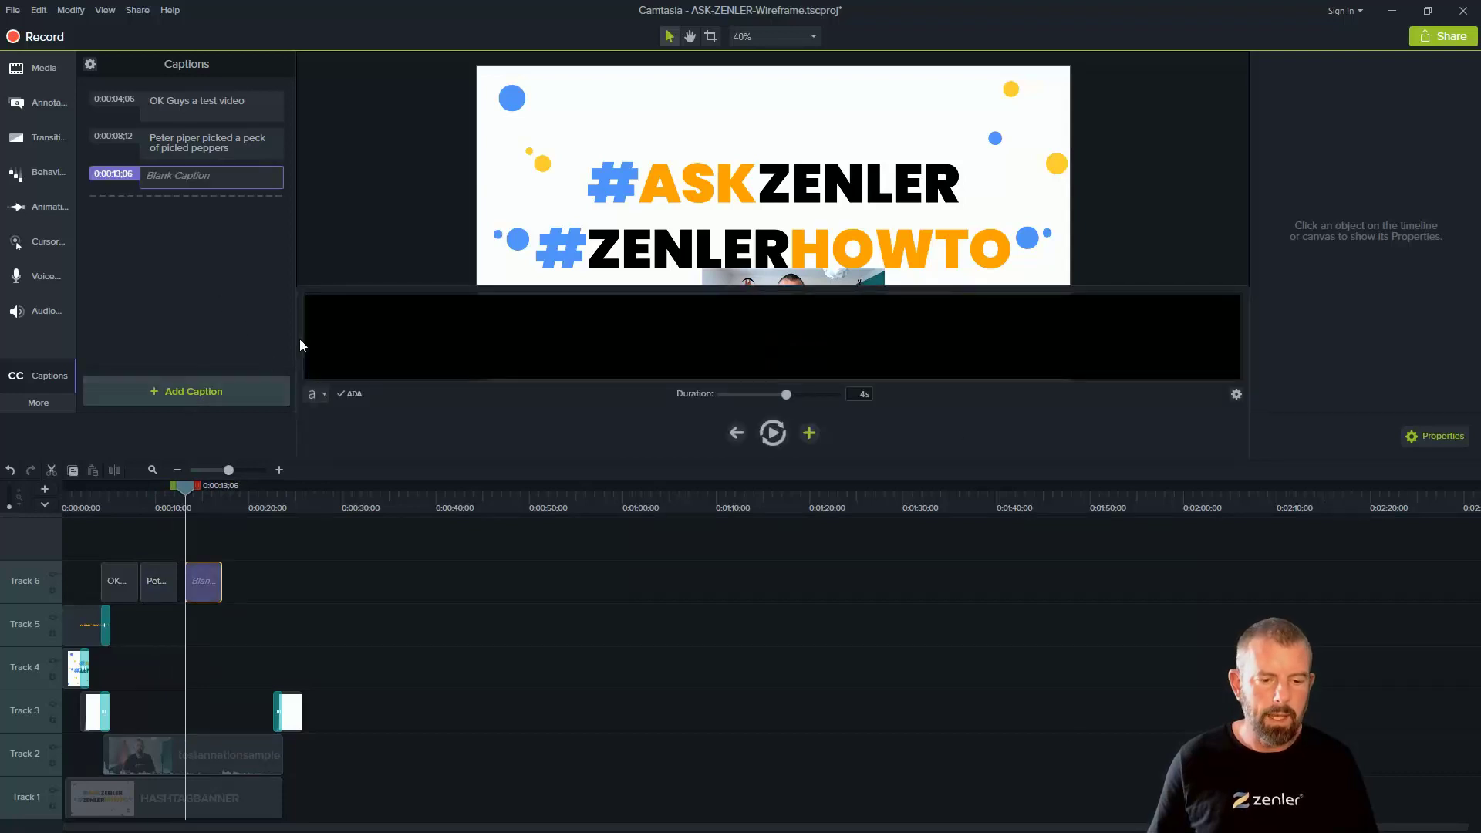
text(pete)
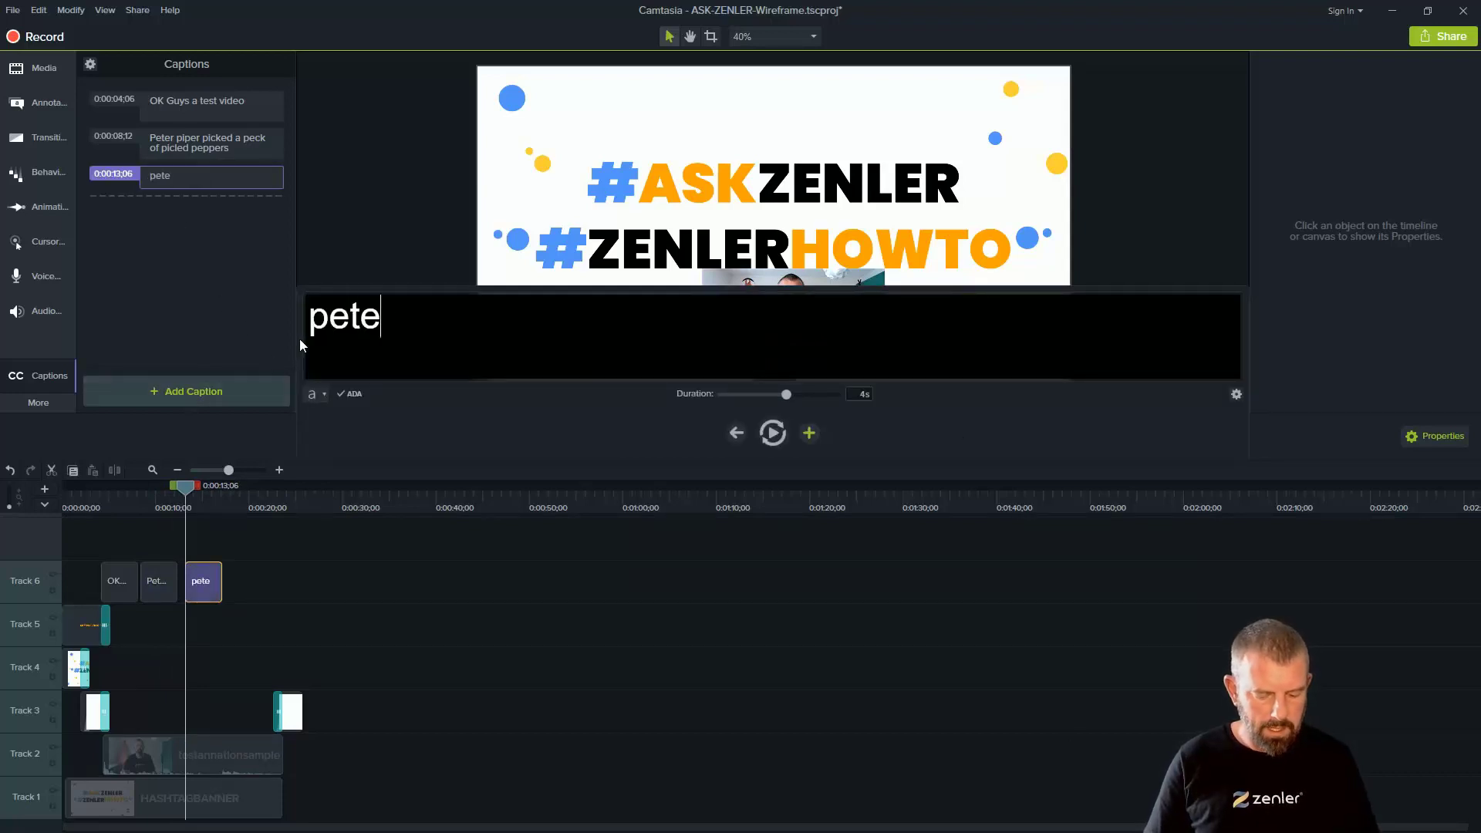
text(r piper p)
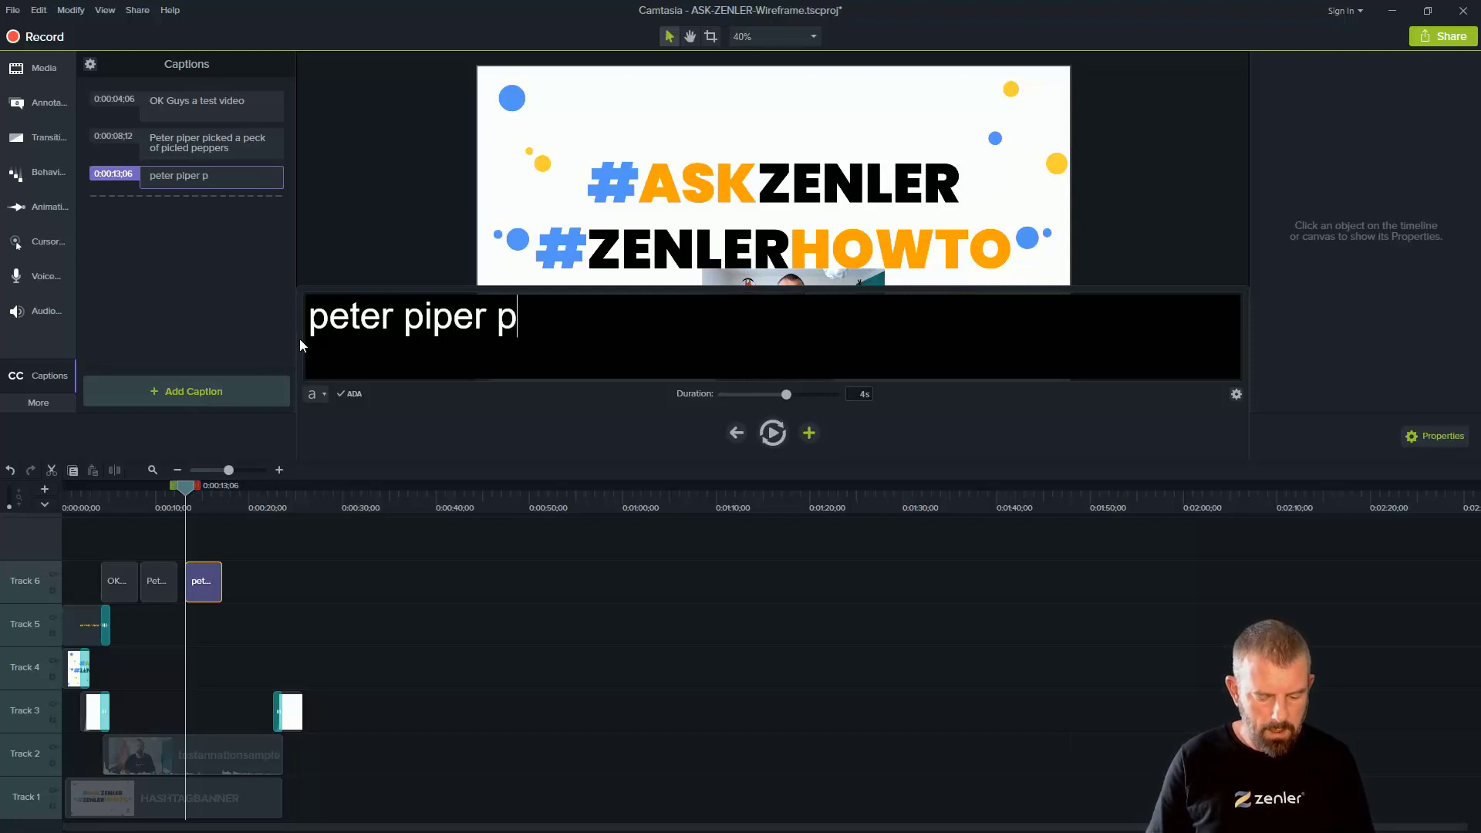
text(icked)
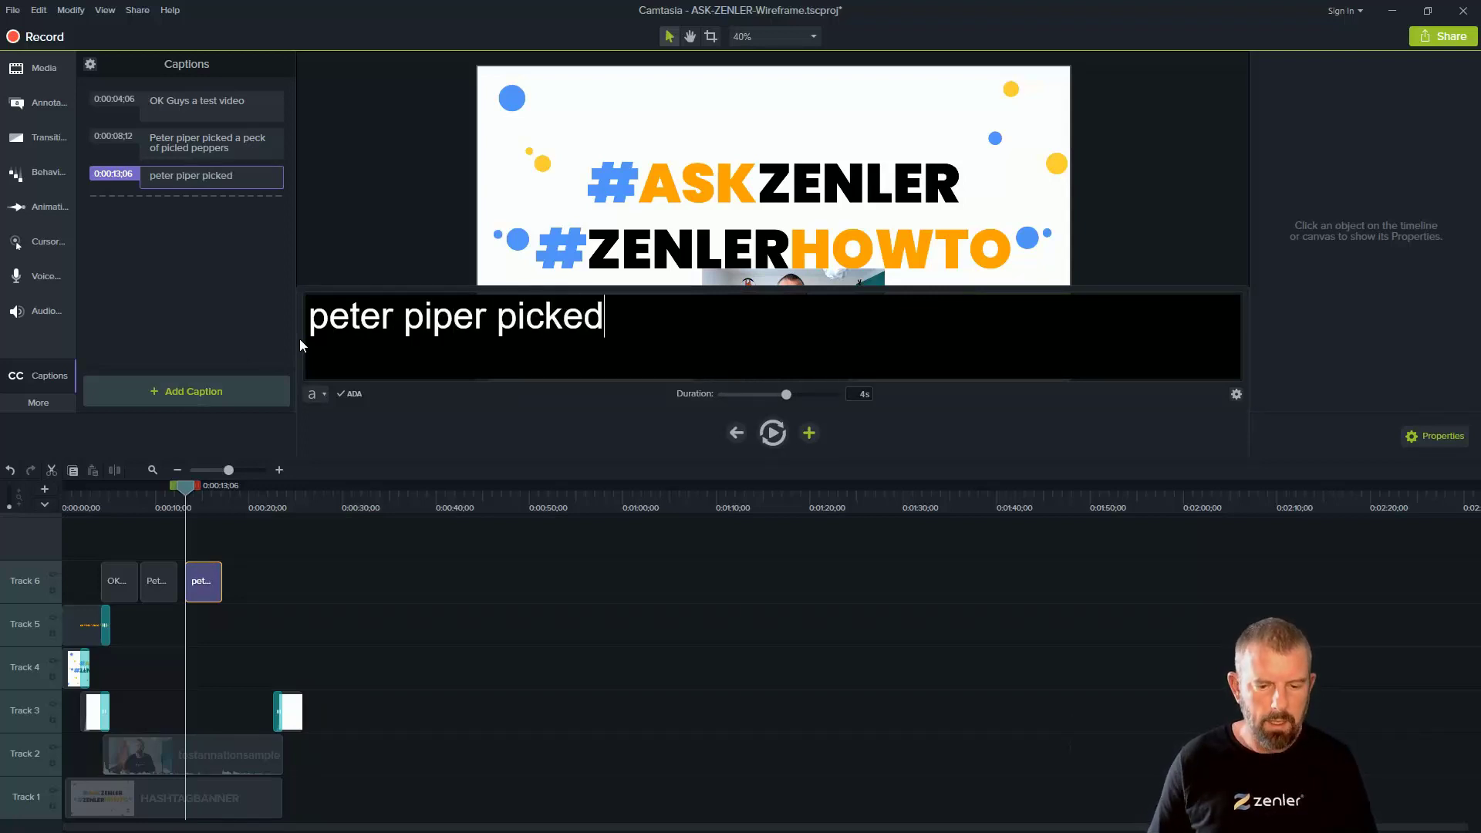
click(192, 340)
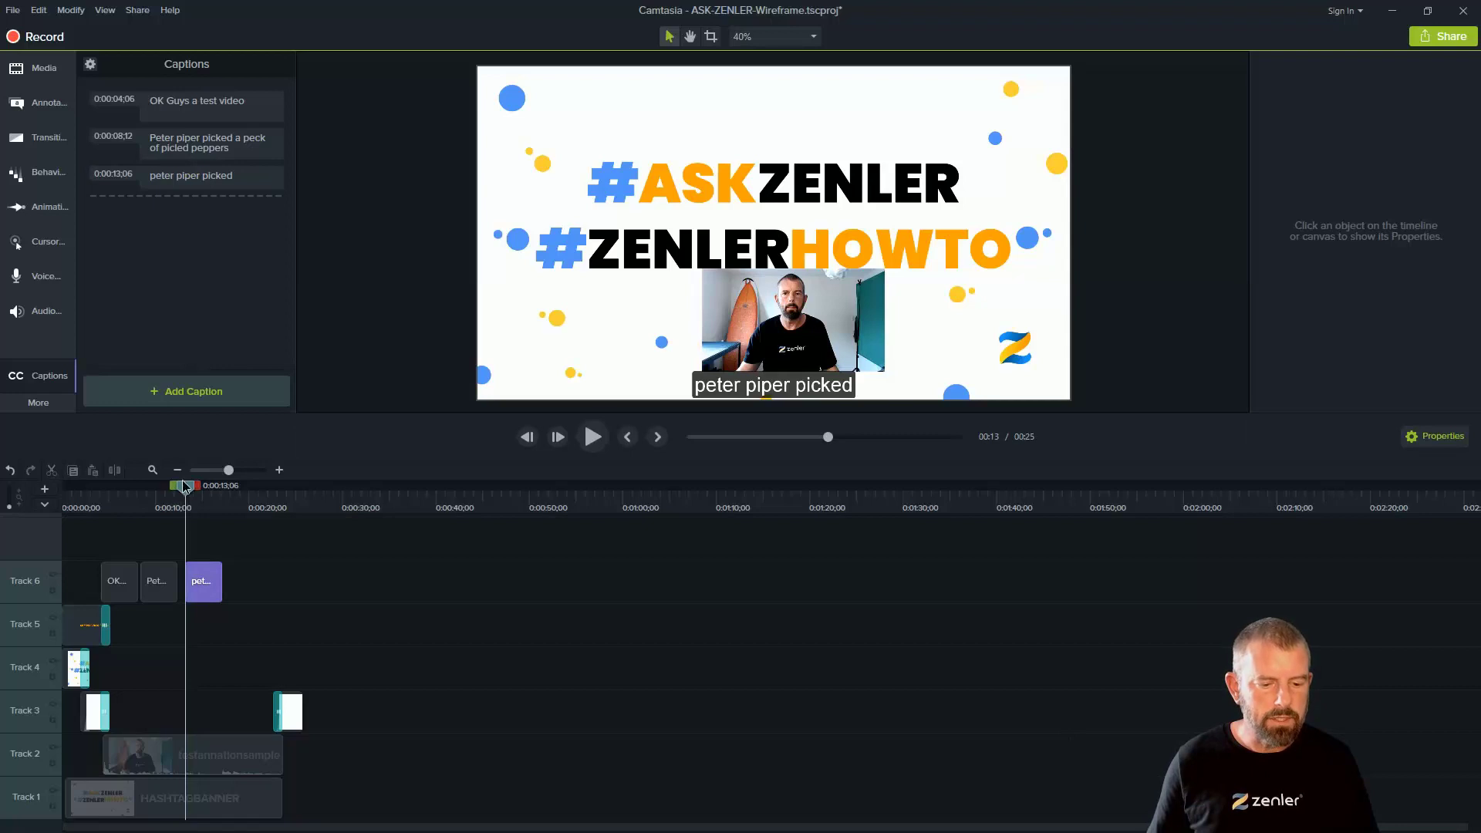
- Play past the third caption and add a fourth one at 0:00:17;07 reading "So I am showing annotations"
drag(182, 488, 176, 489)
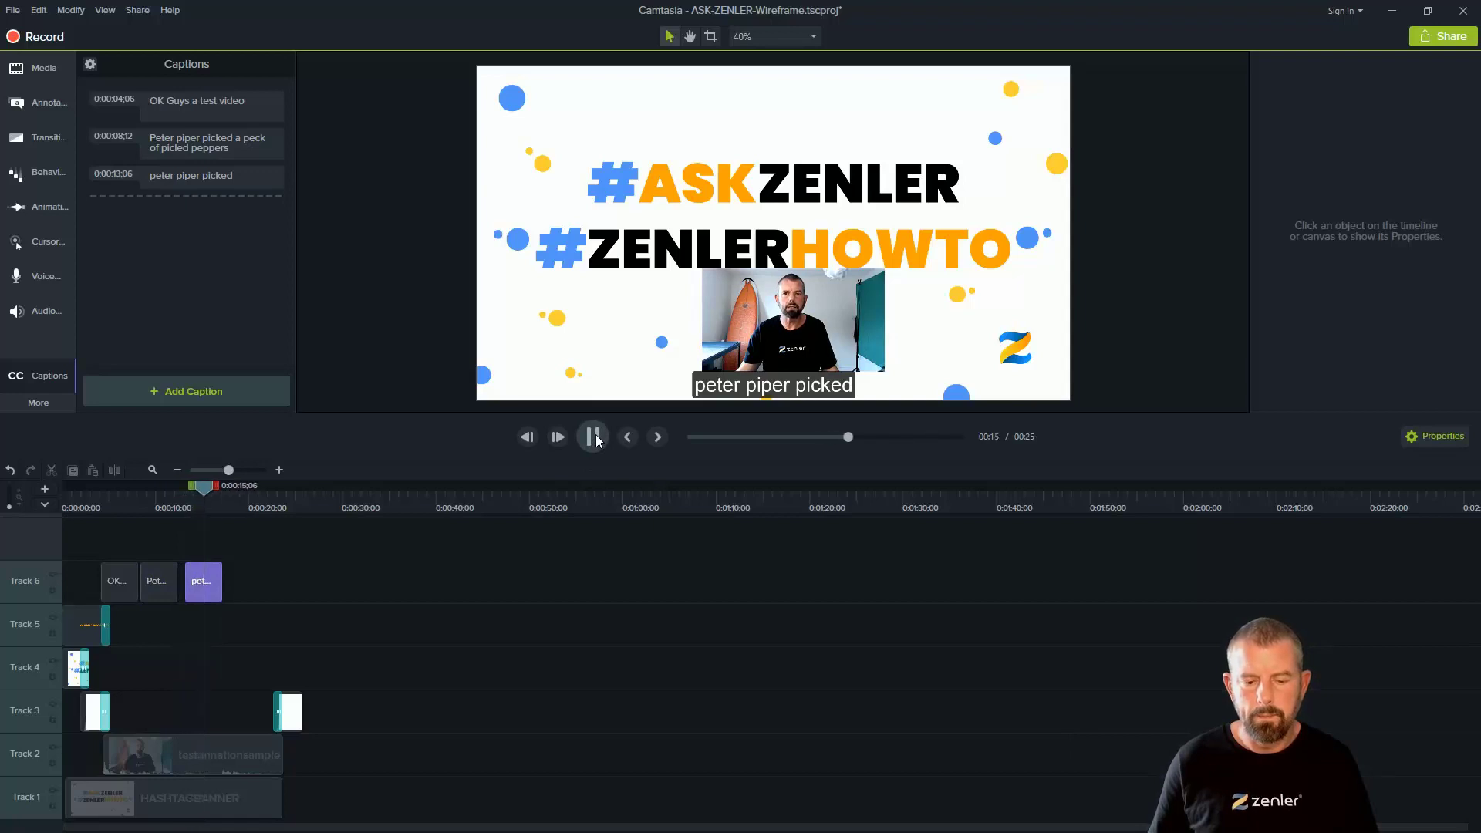
click(595, 438)
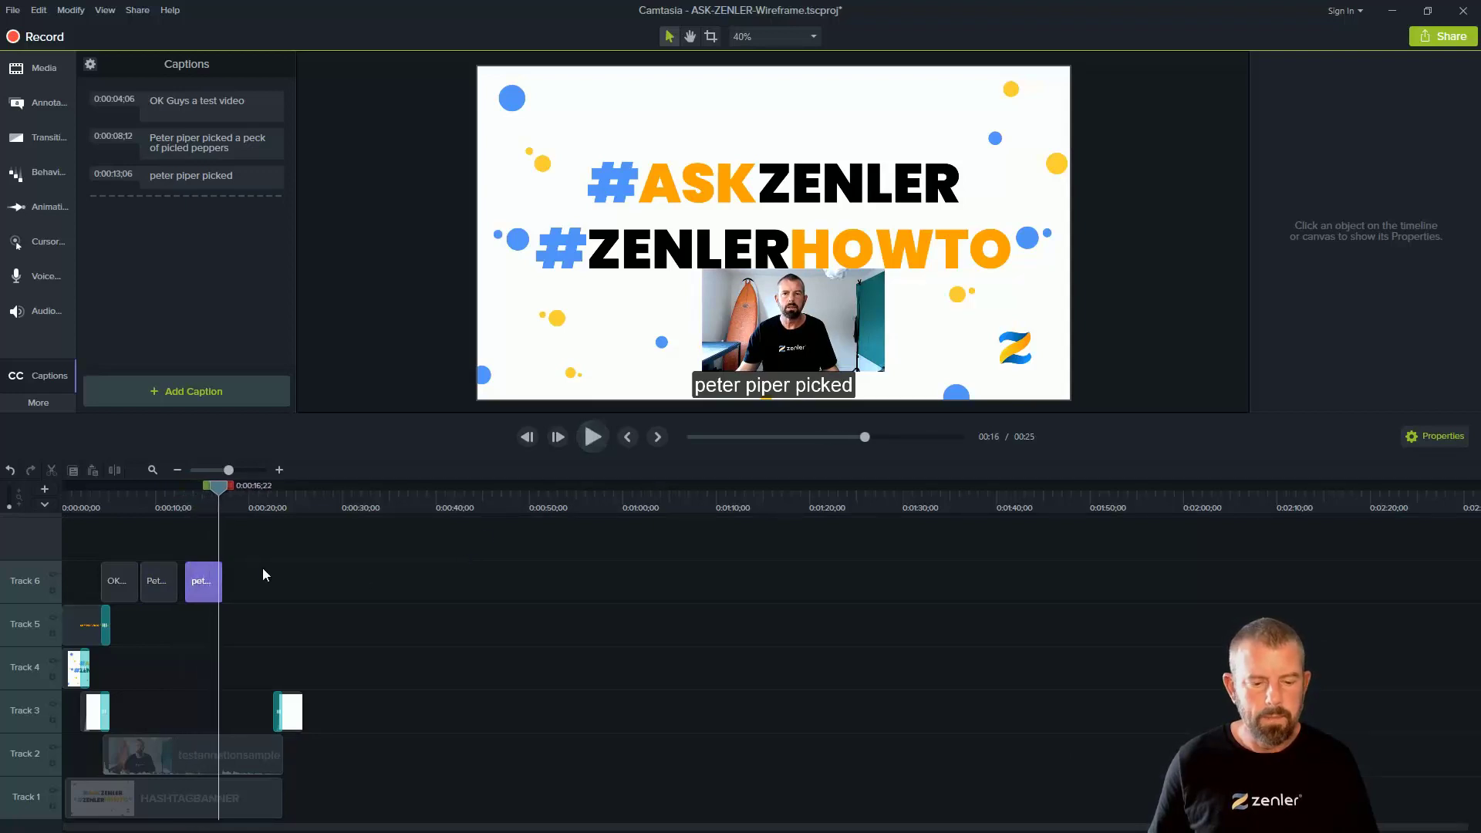
click(592, 438)
drag(237, 491, 224, 494)
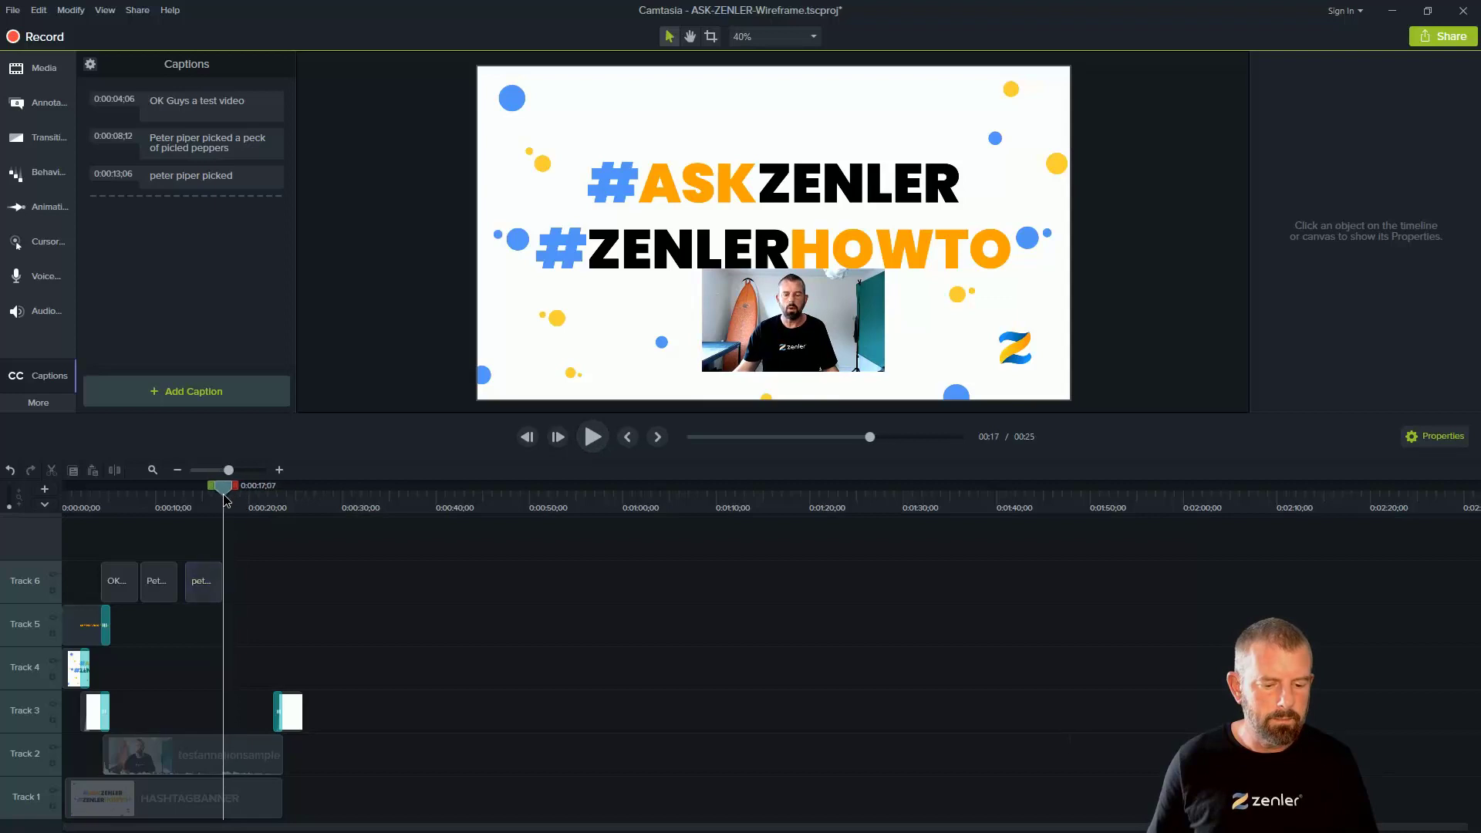
click(179, 393)
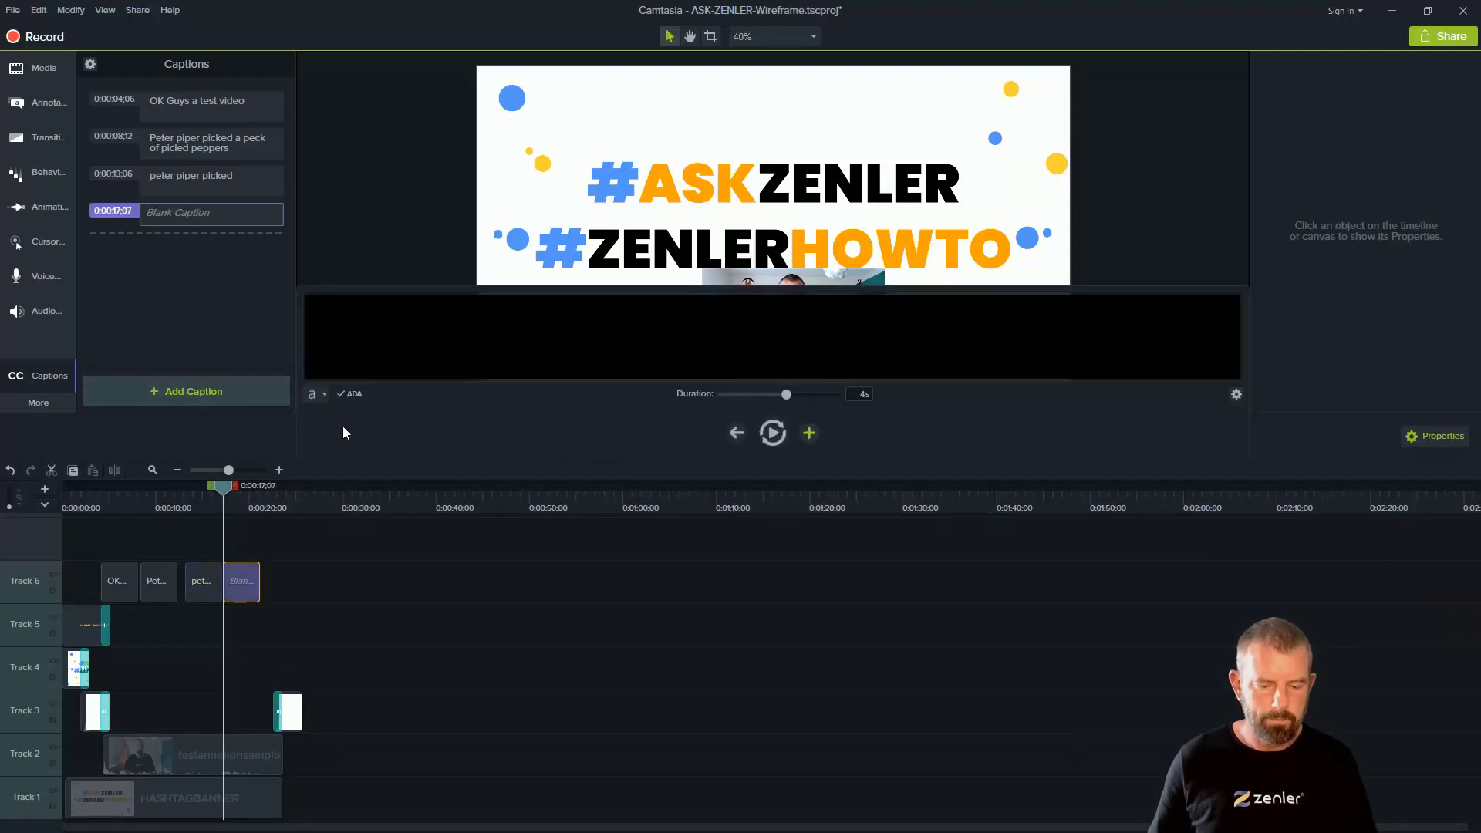
text(So)
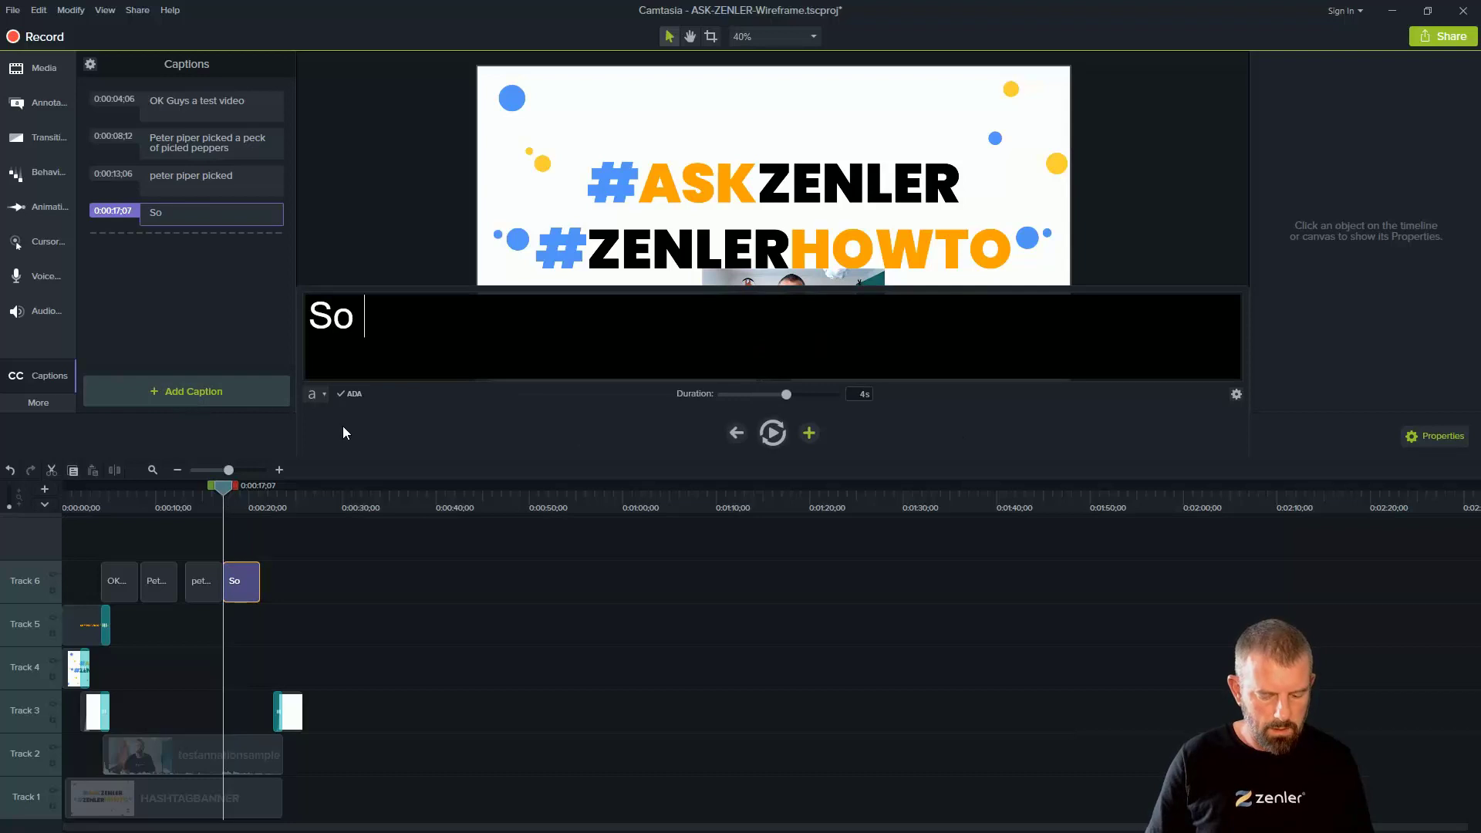
text( I am )
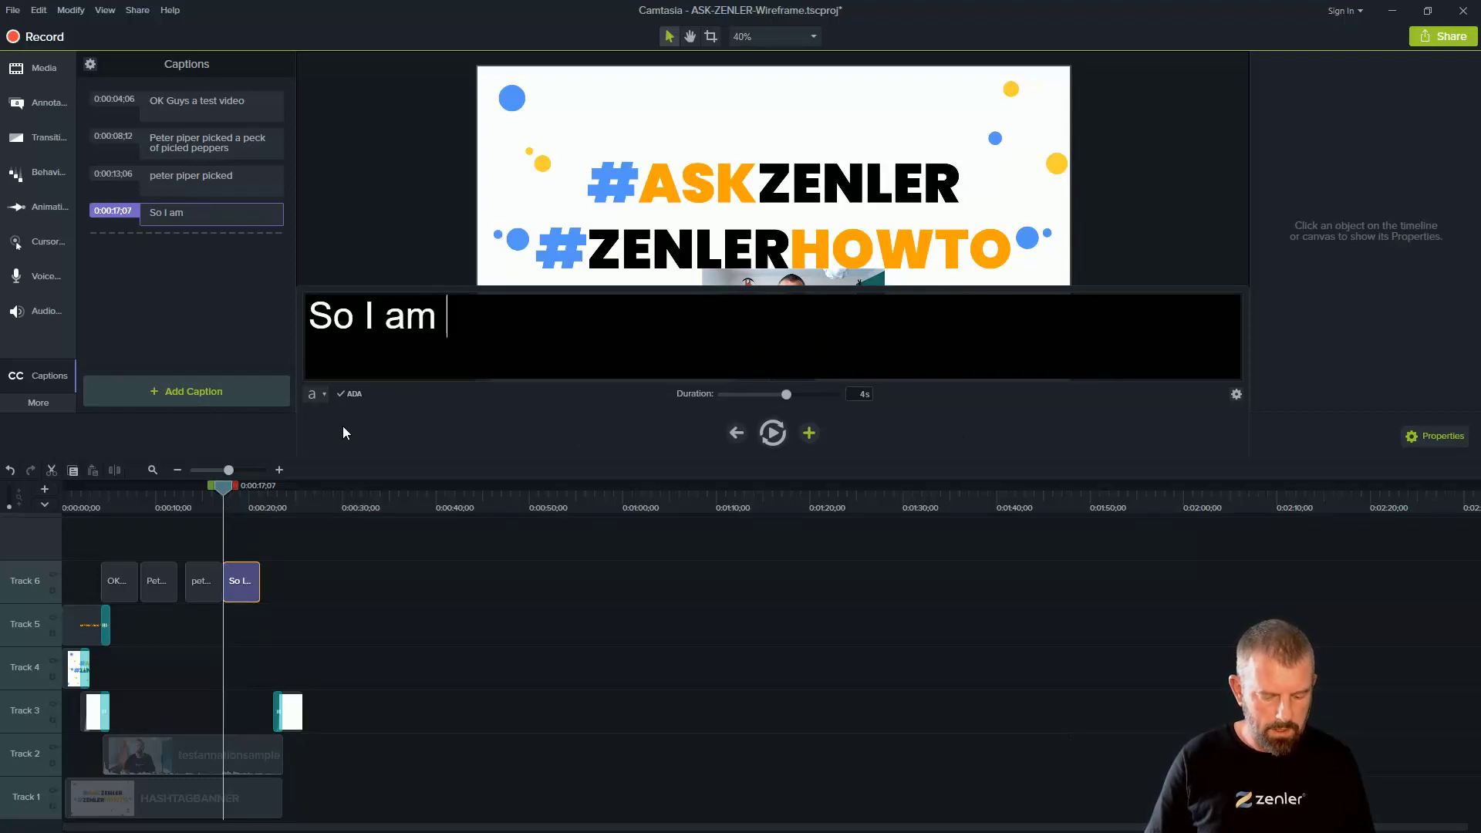
text(showing a)
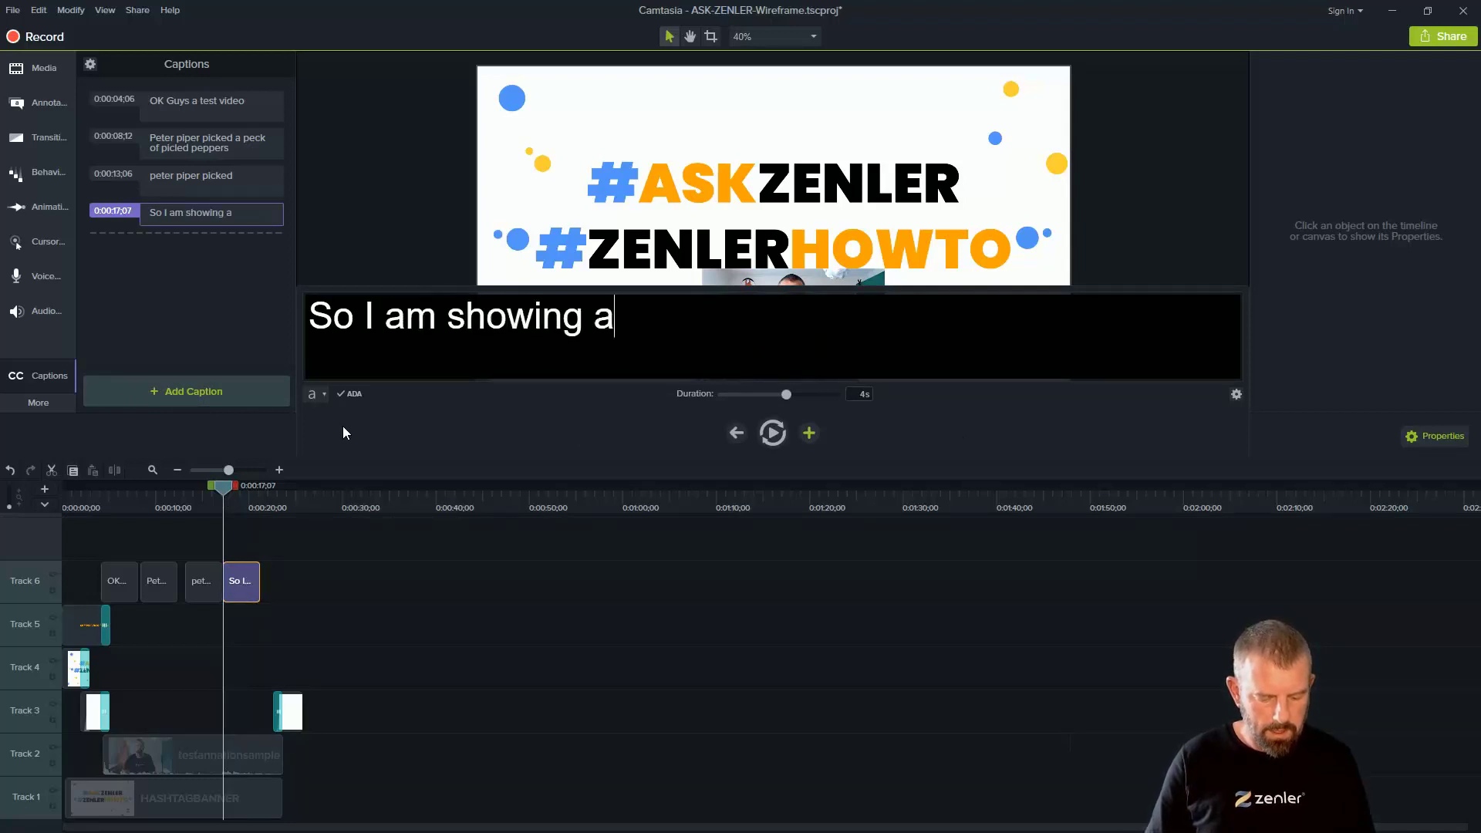
text(nnat)
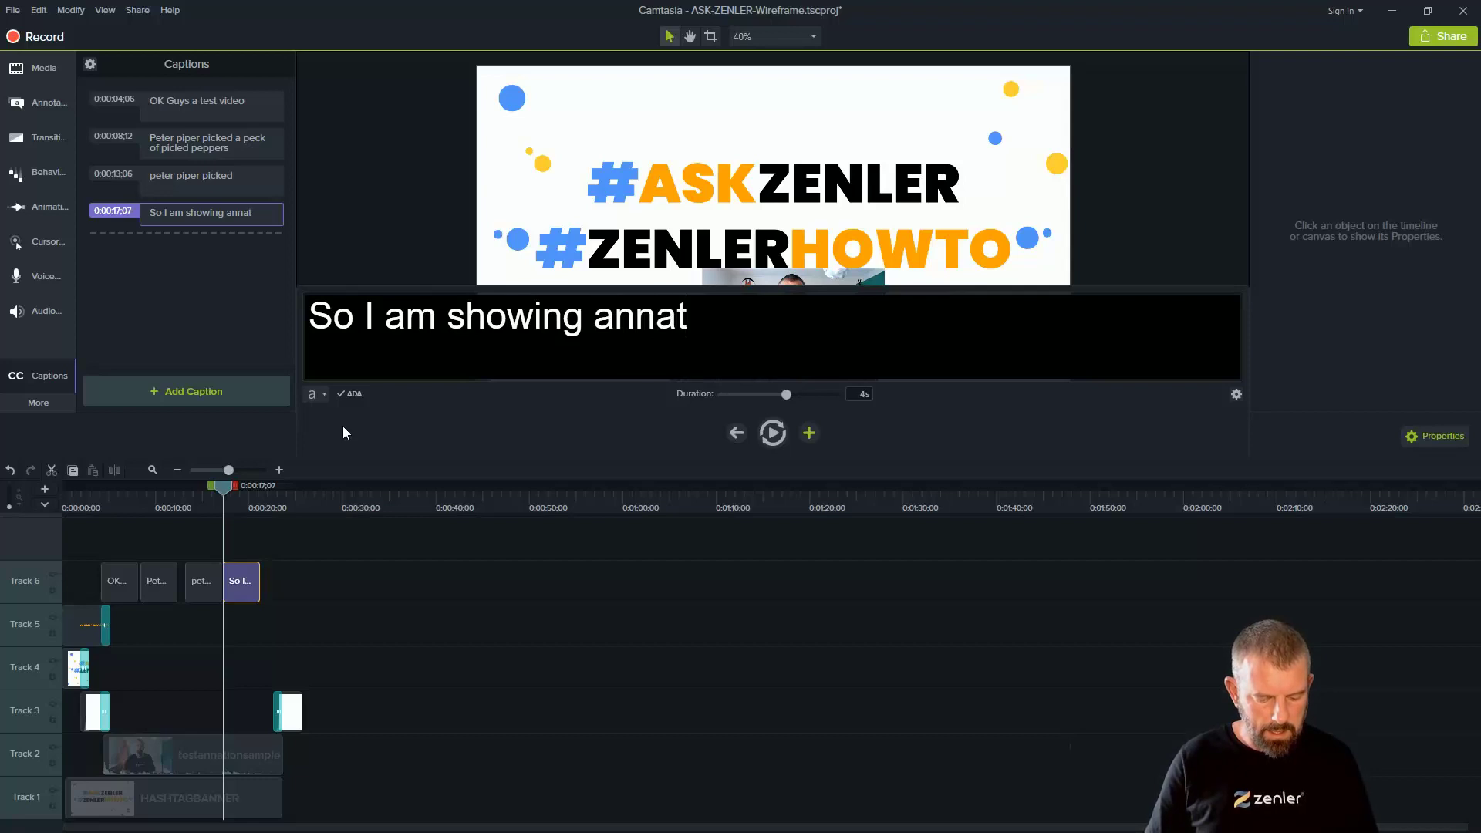
text(atio)
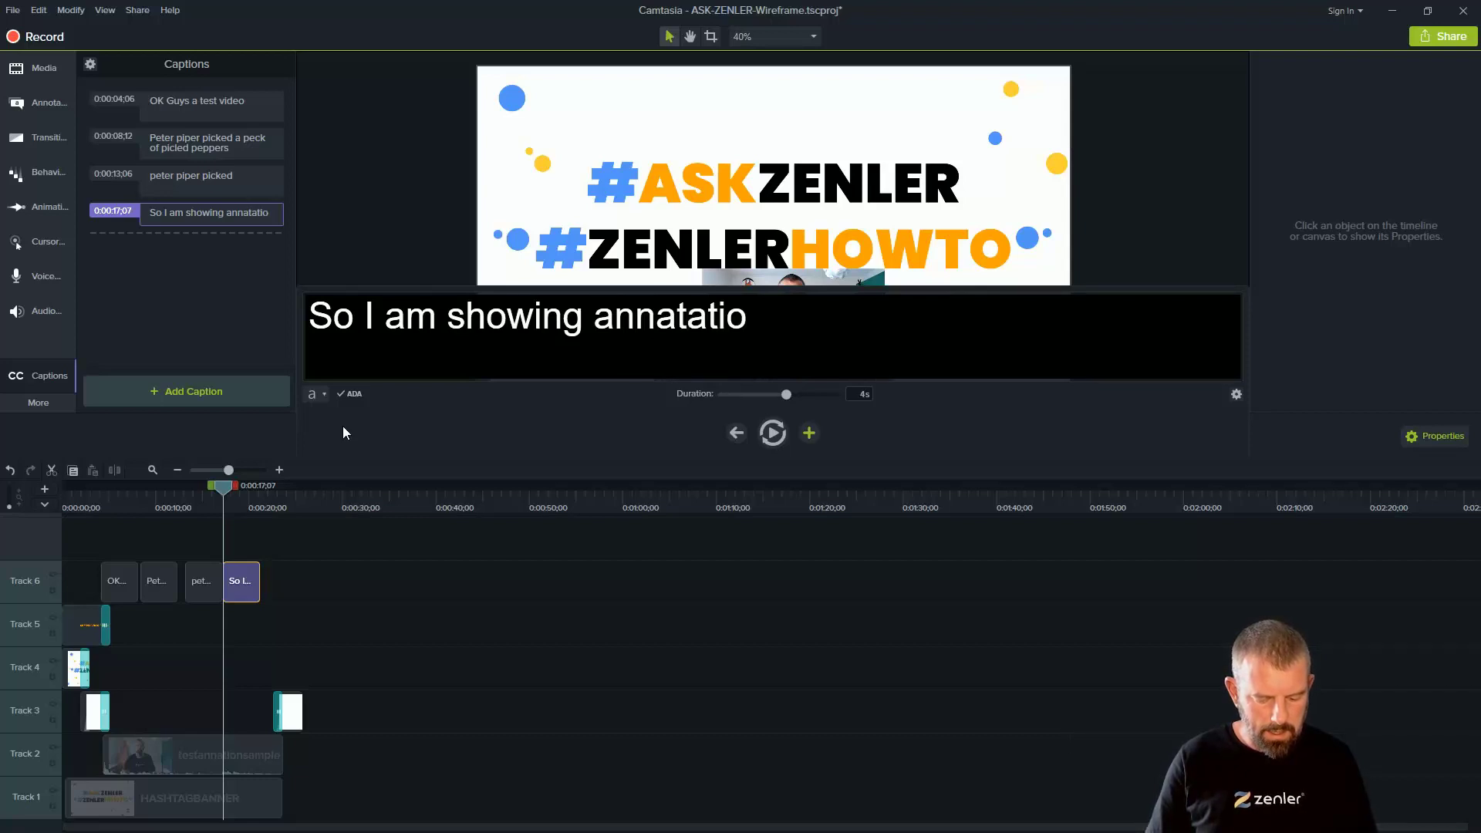
text(ns)
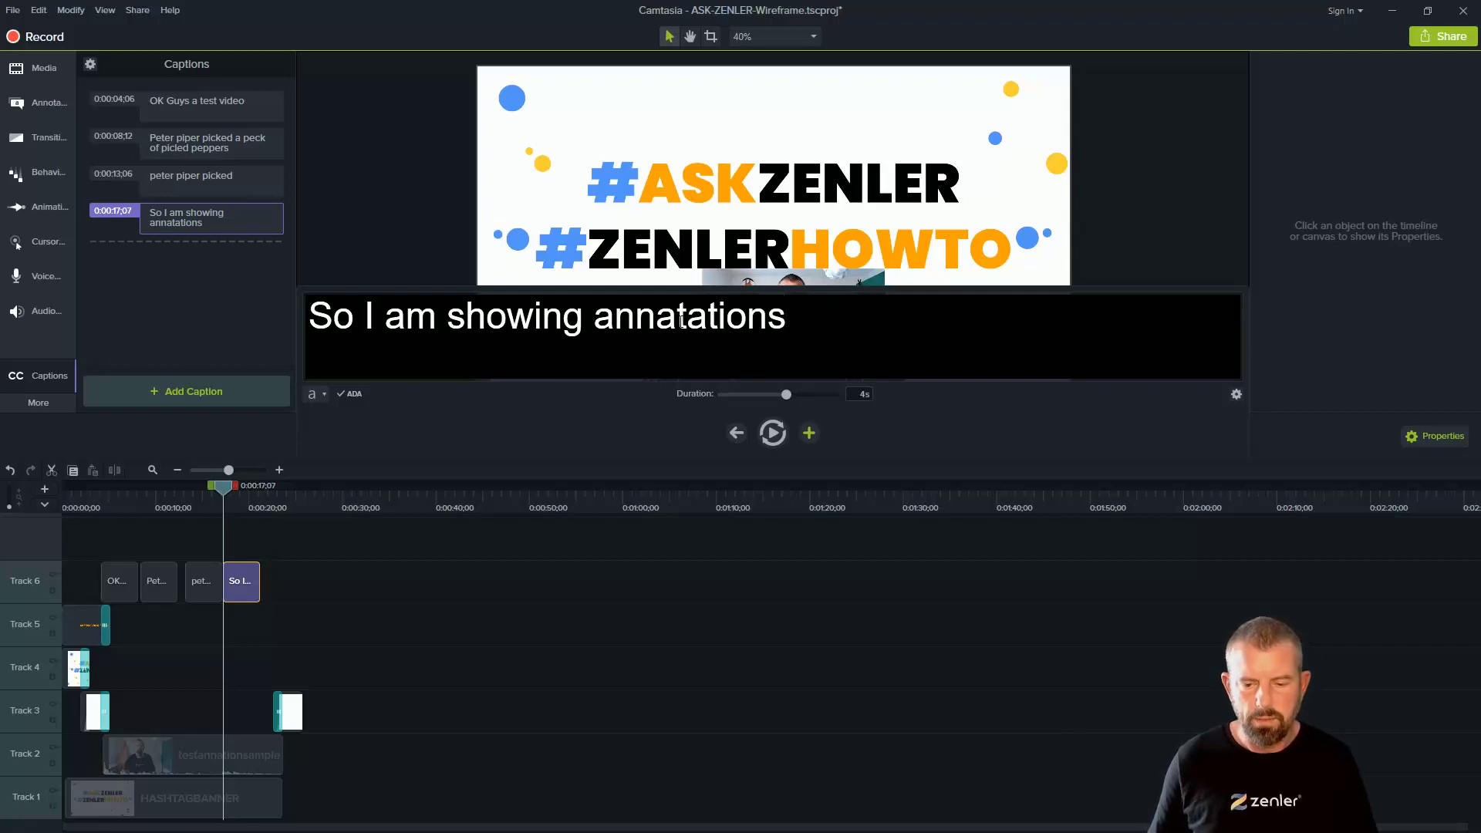
drag(677, 317, 665, 326)
text(o)
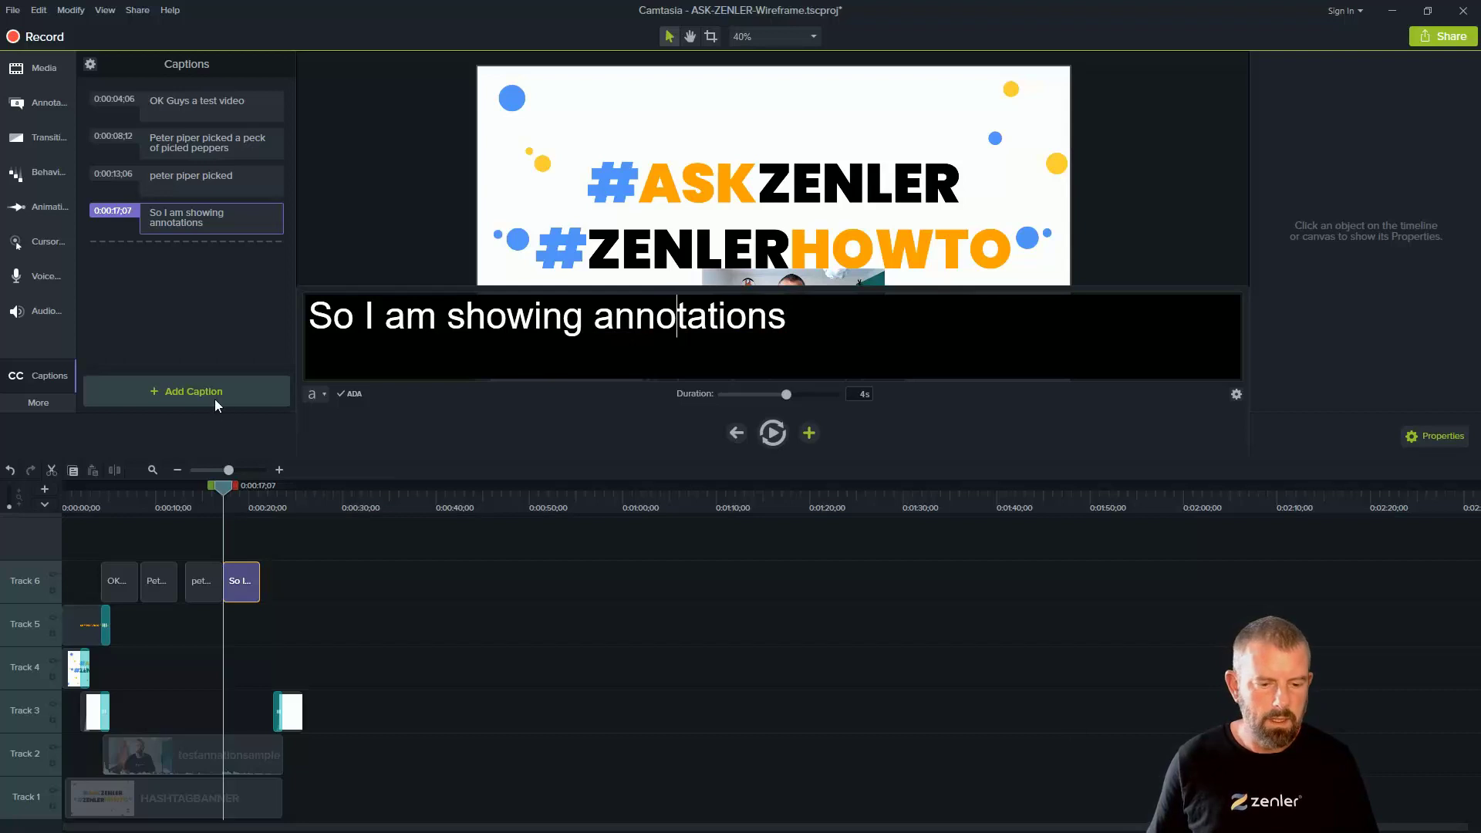
click(221, 359)
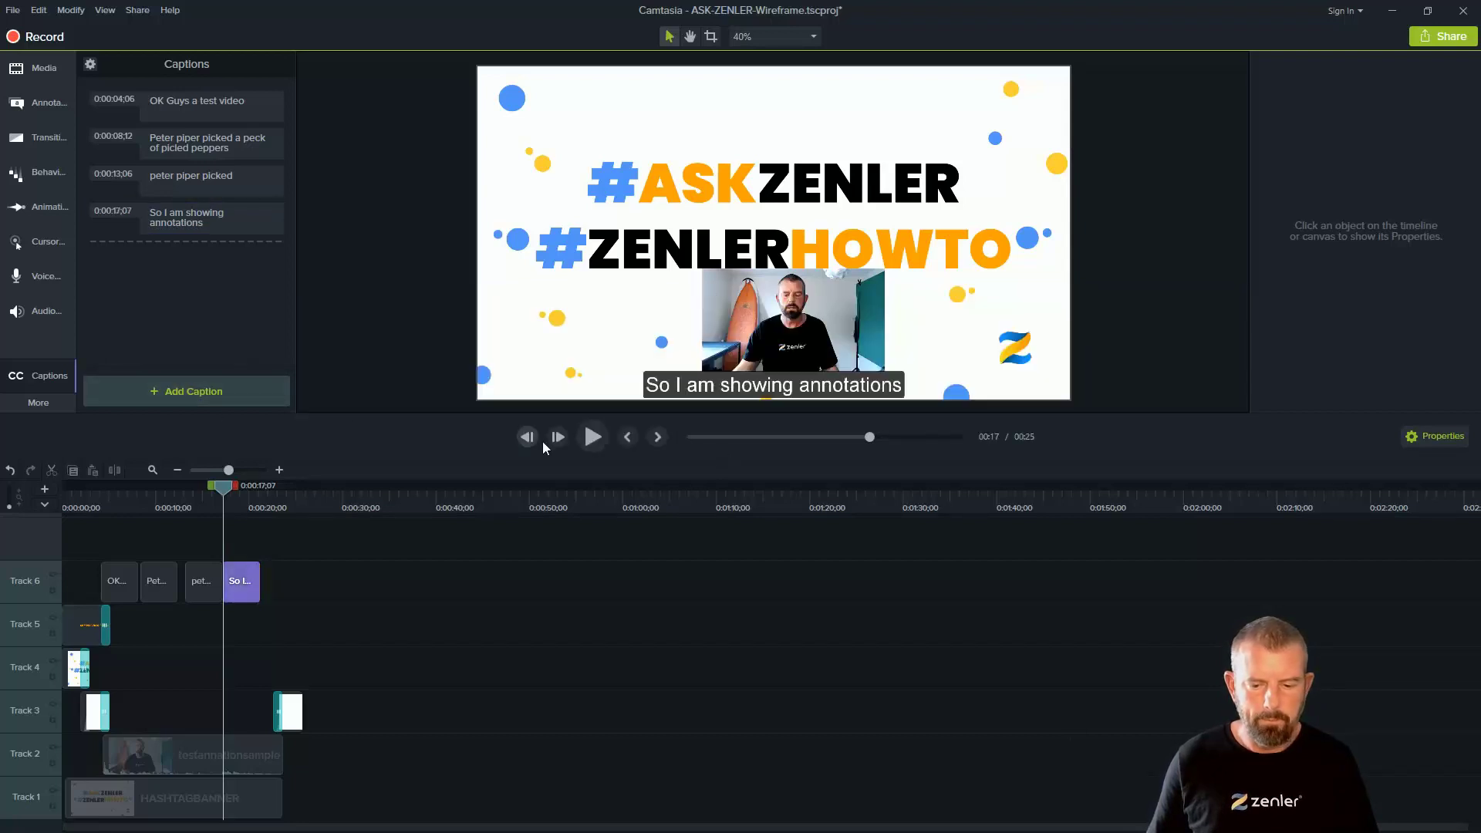
- Play on through the fourth caption and extend its text to read "So I am showing annotations in this little video!"
click(593, 446)
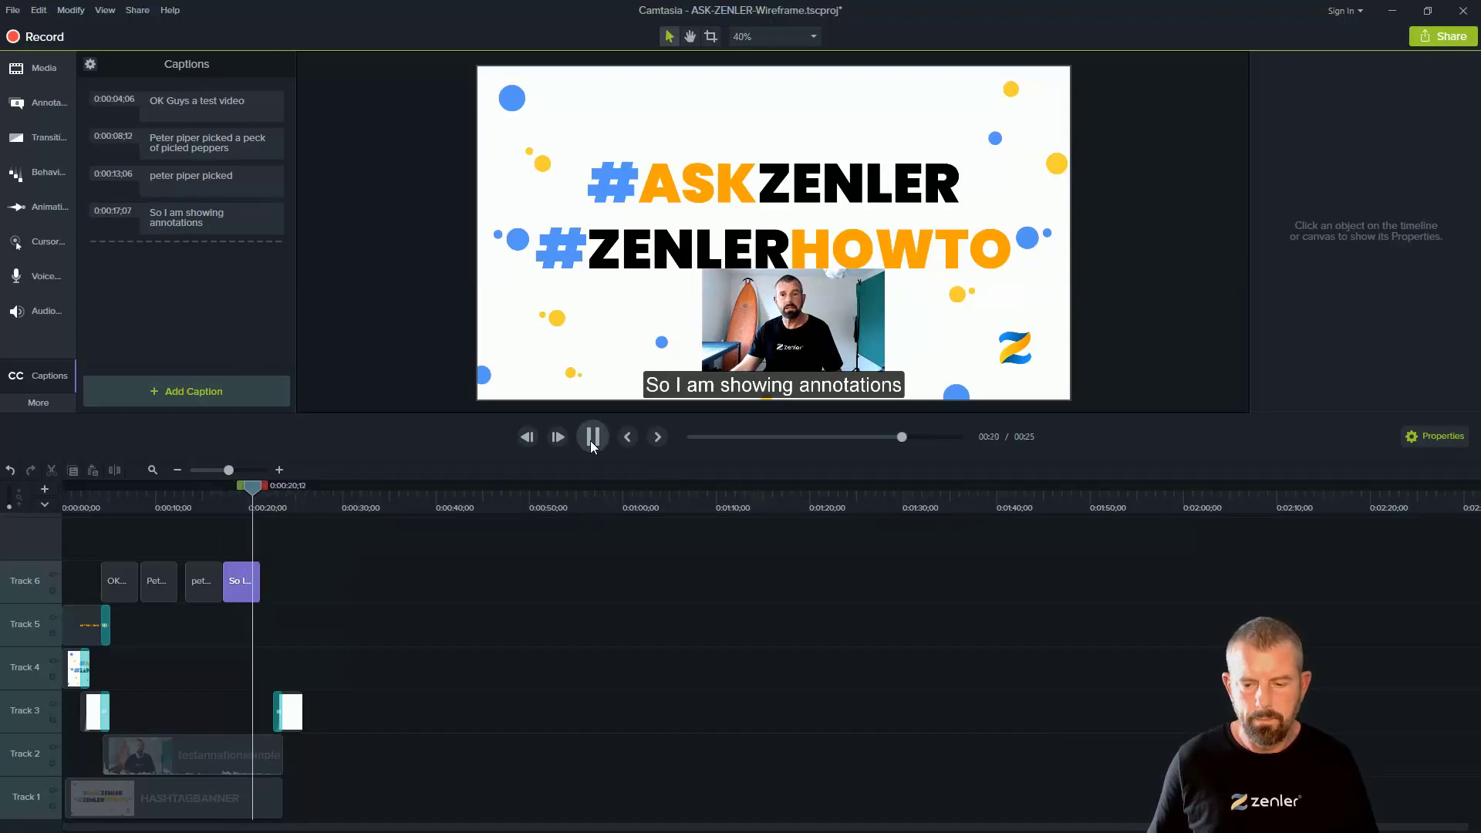
click(594, 446)
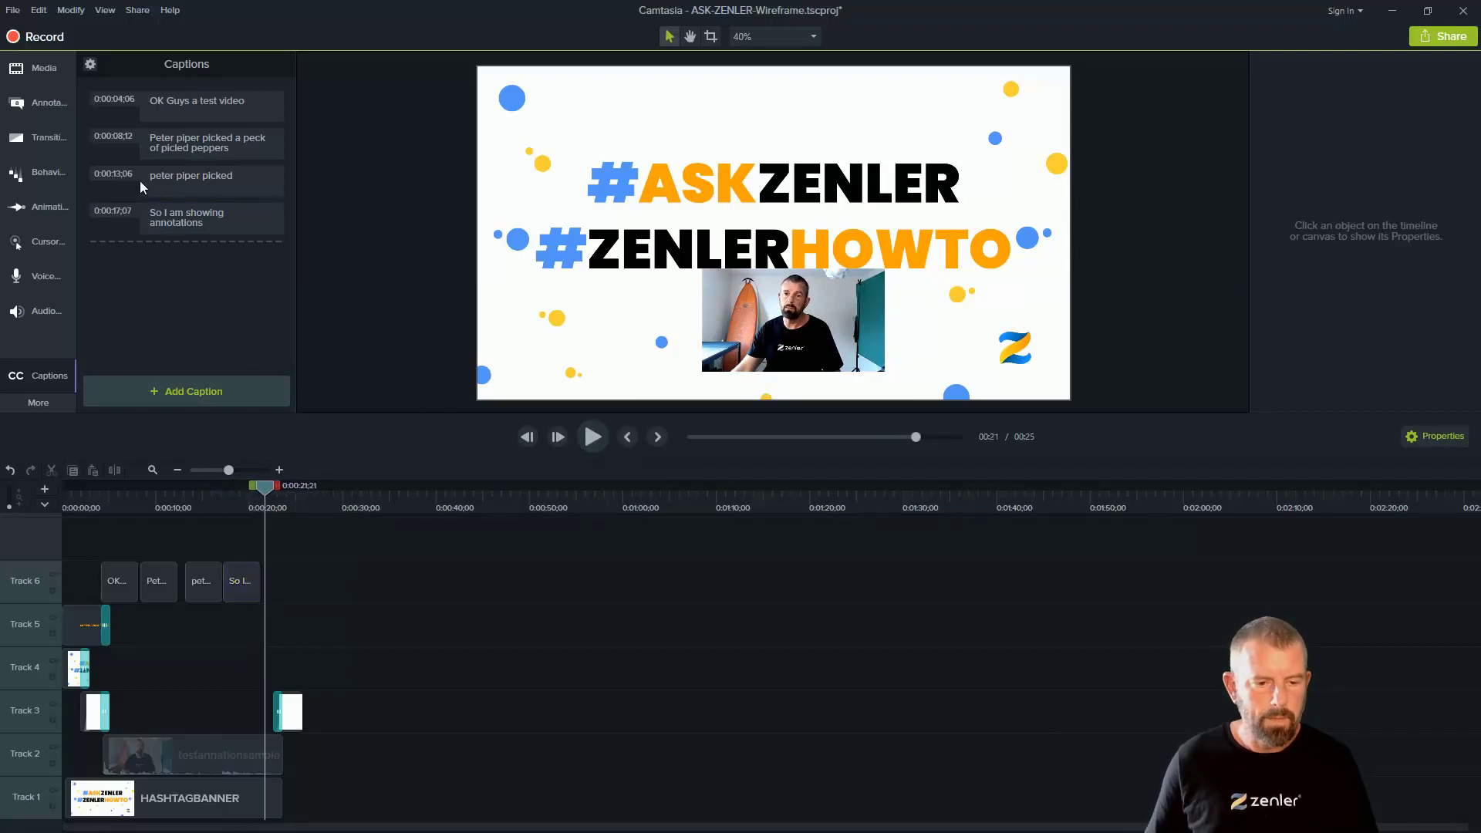
click(176, 222)
text(in this li)
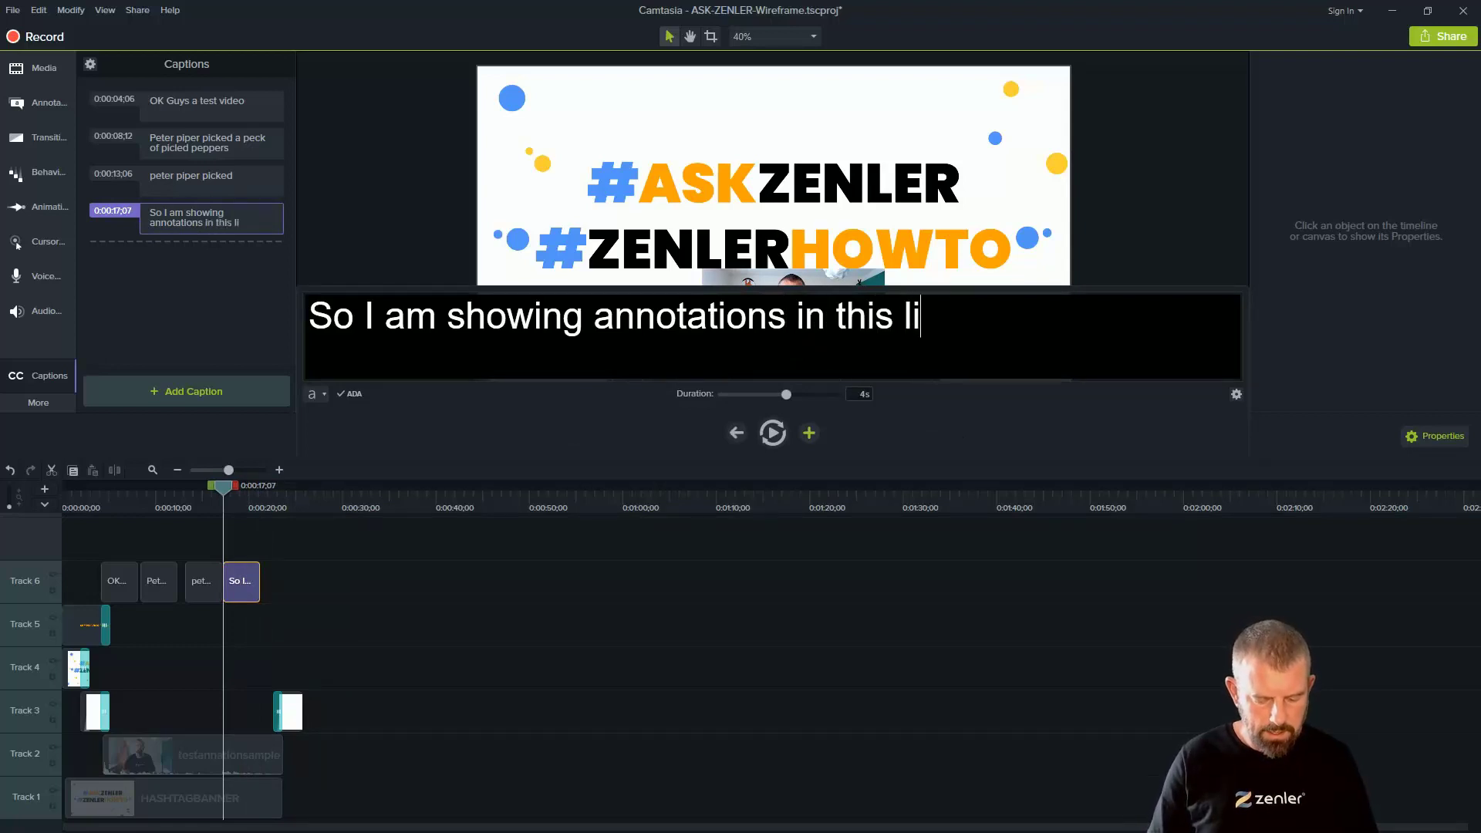
text(ttle video!)
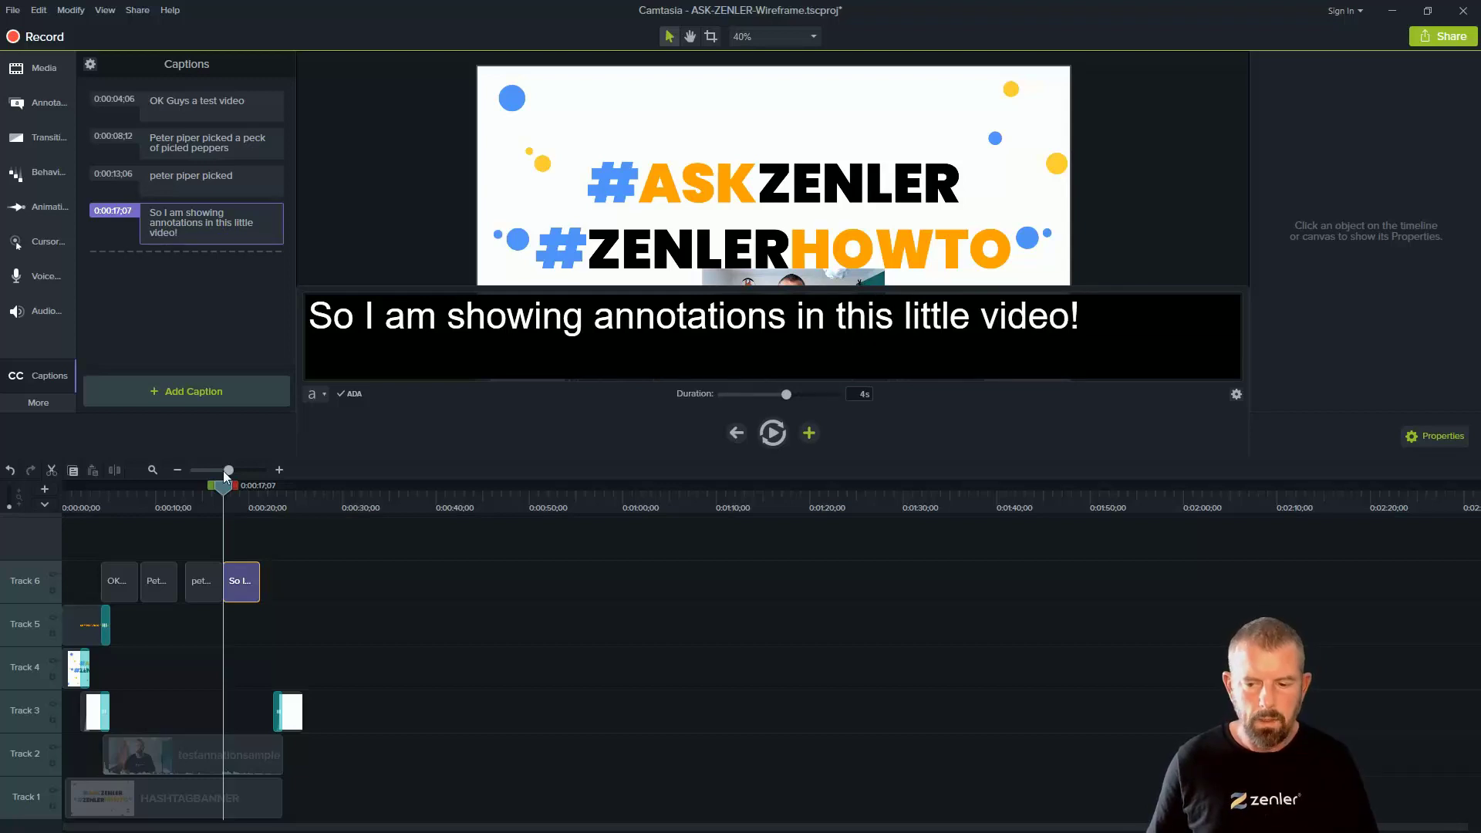
- Play the timeline from 0:00:20;16 to check the rest of the speech, and return the playhead to 0:00:01;10
drag(215, 493, 254, 488)
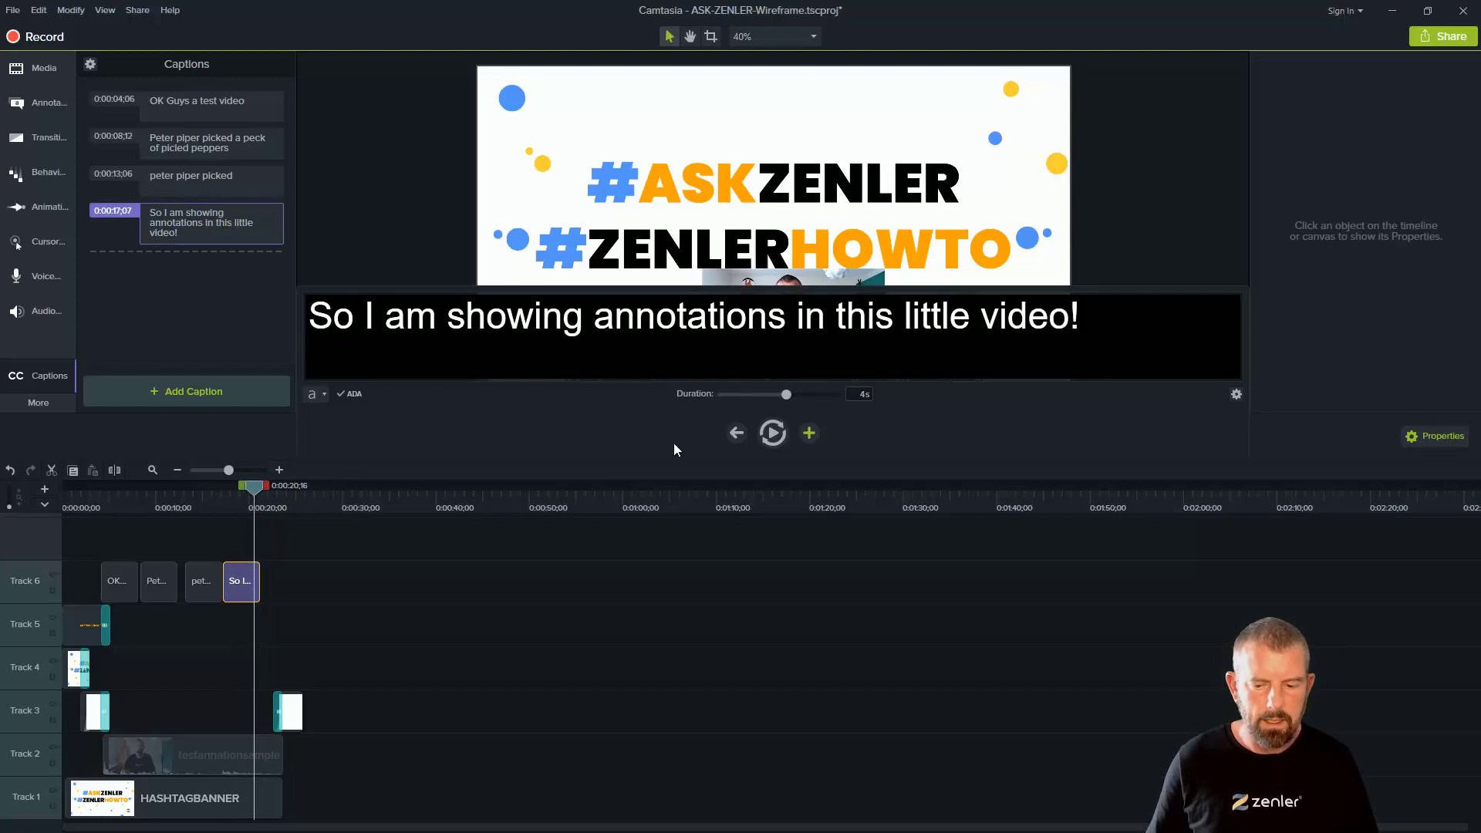
click(238, 347)
click(590, 443)
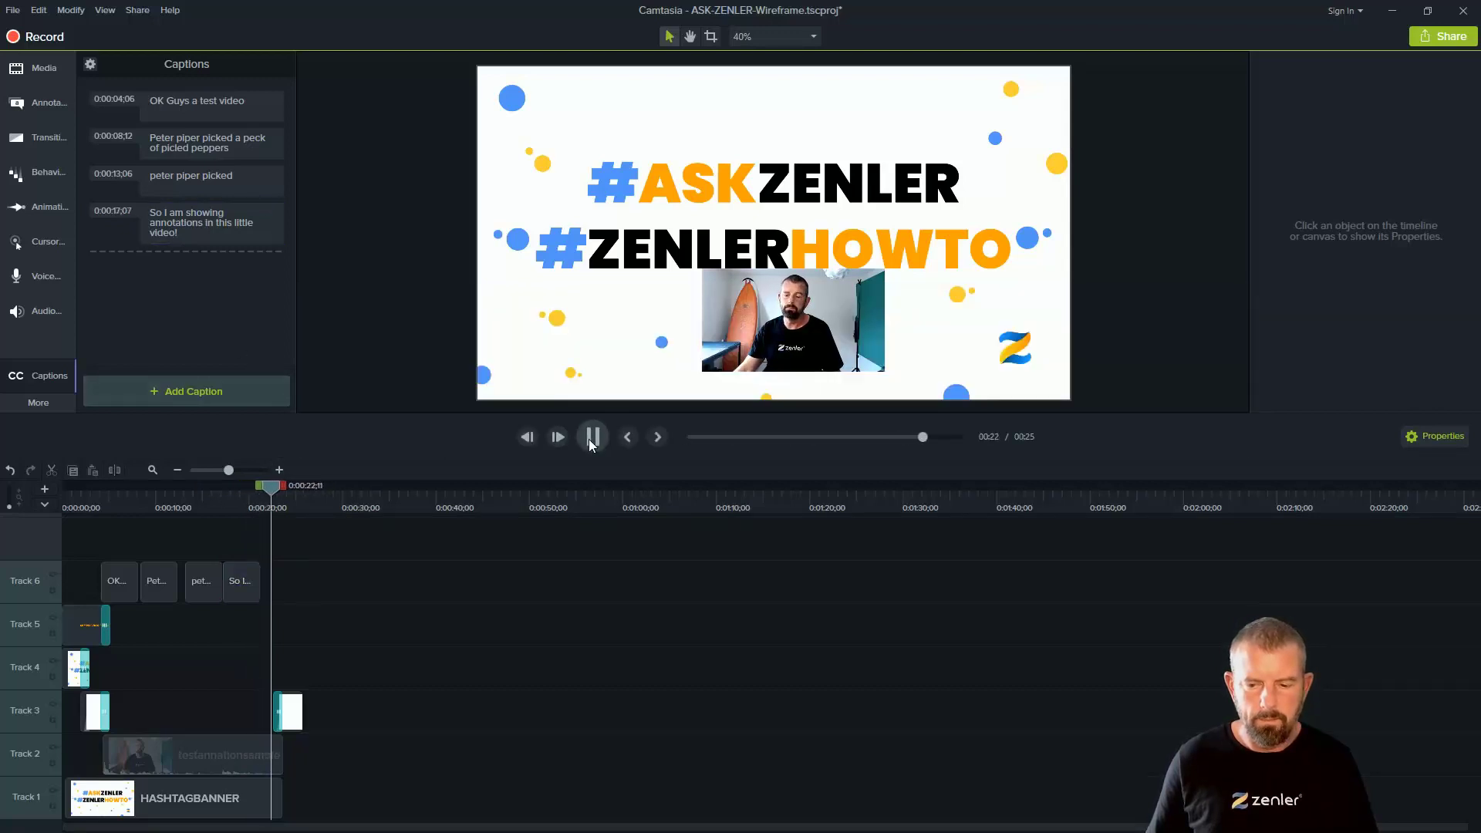
click(590, 443)
drag(286, 489, 75, 486)
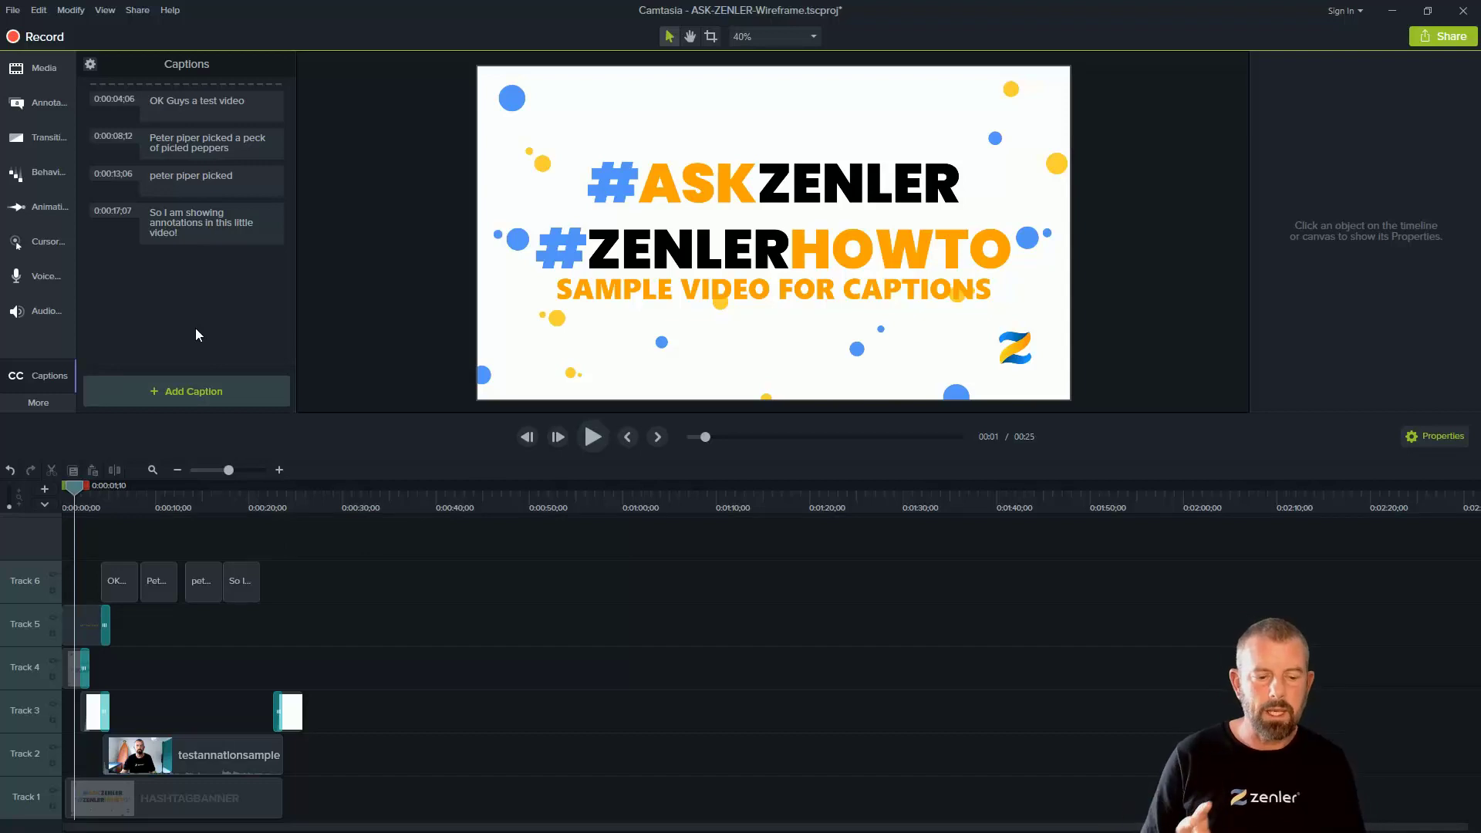
- Try the plain text, white rectangle and purple speech bubble callouts on the canvas at 0:00:05;06, removing each one
click(49, 102)
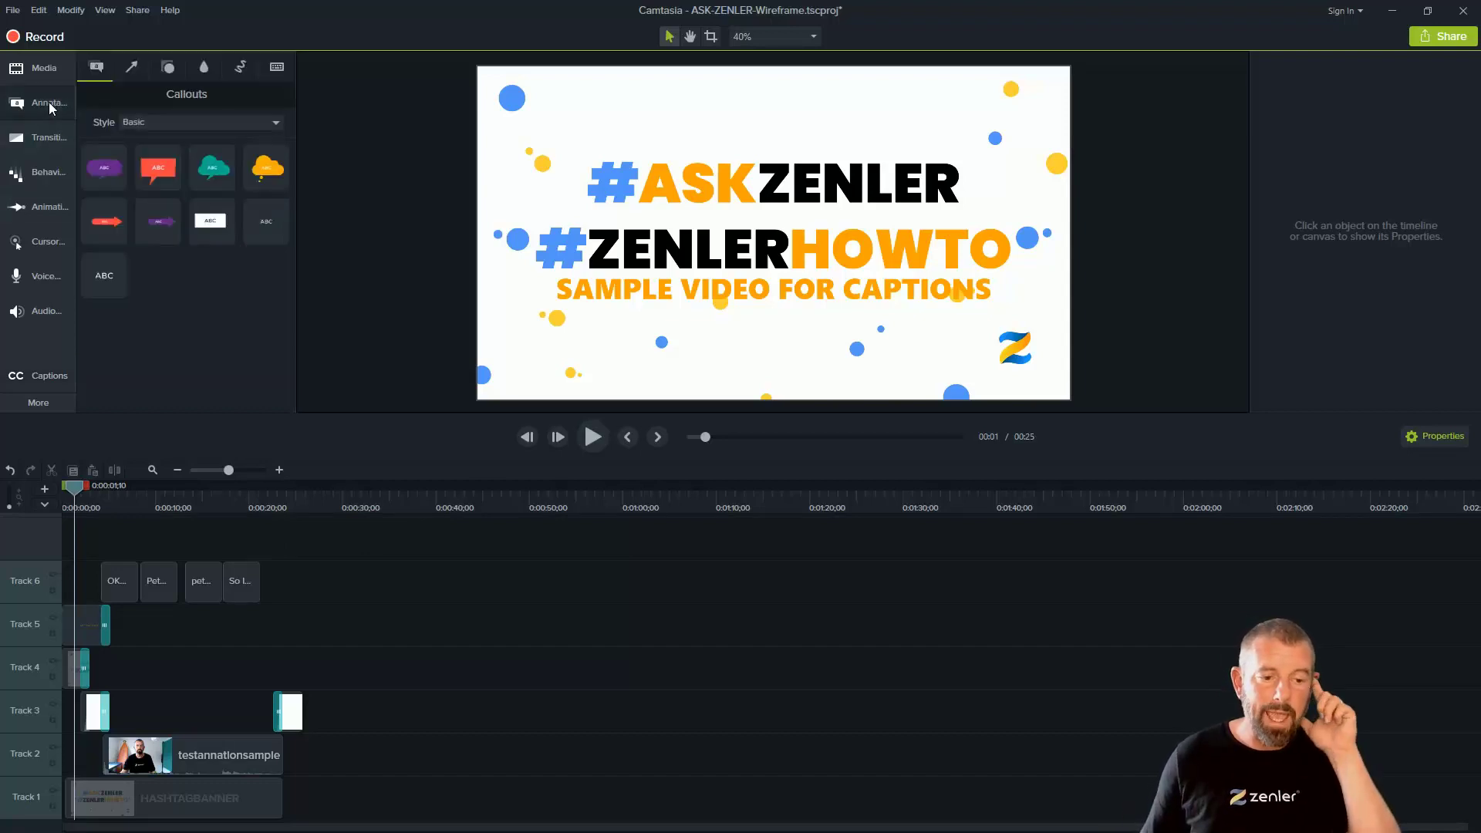
click(110, 508)
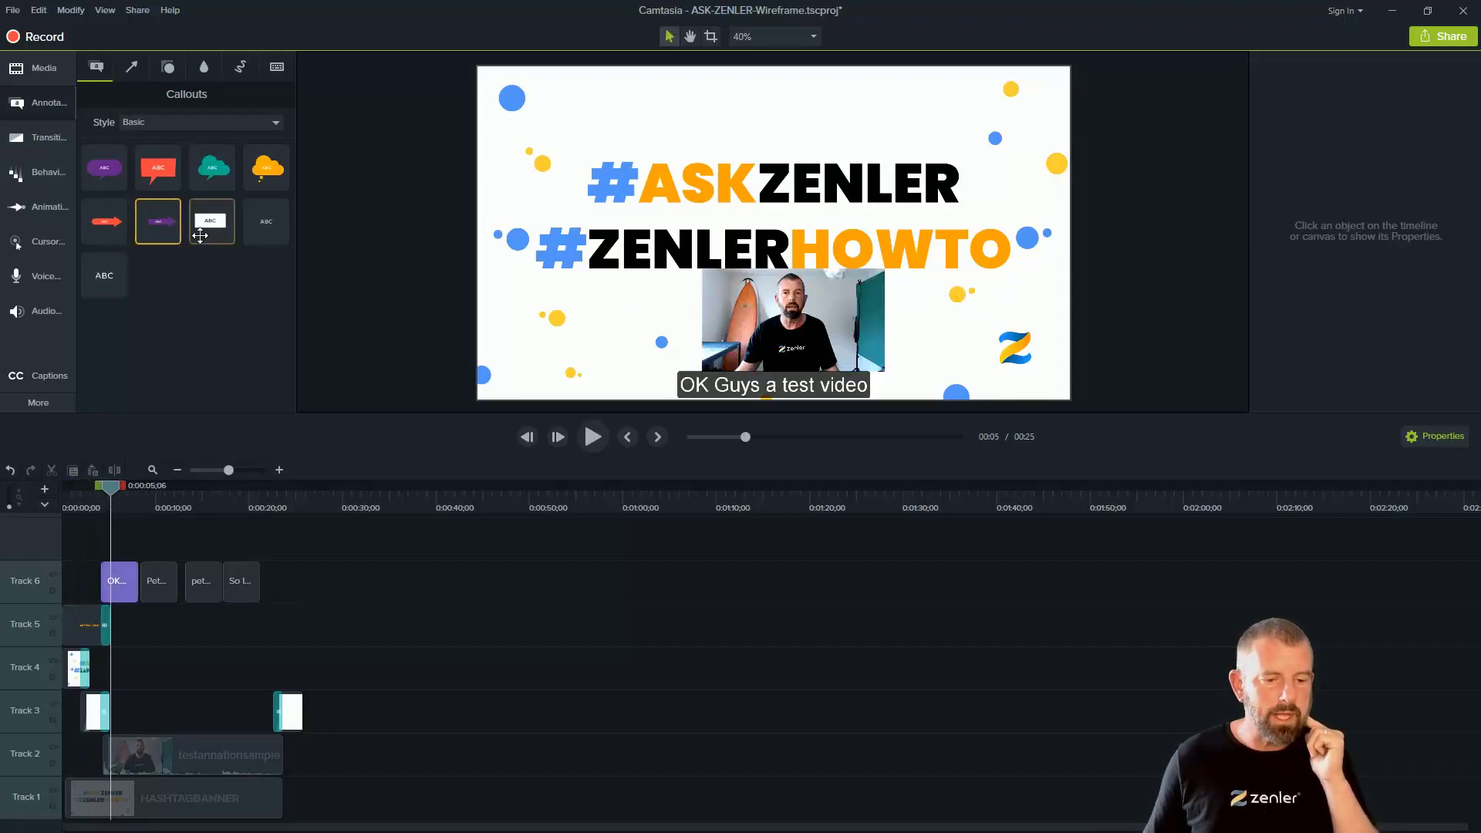
drag(104, 277, 570, 277)
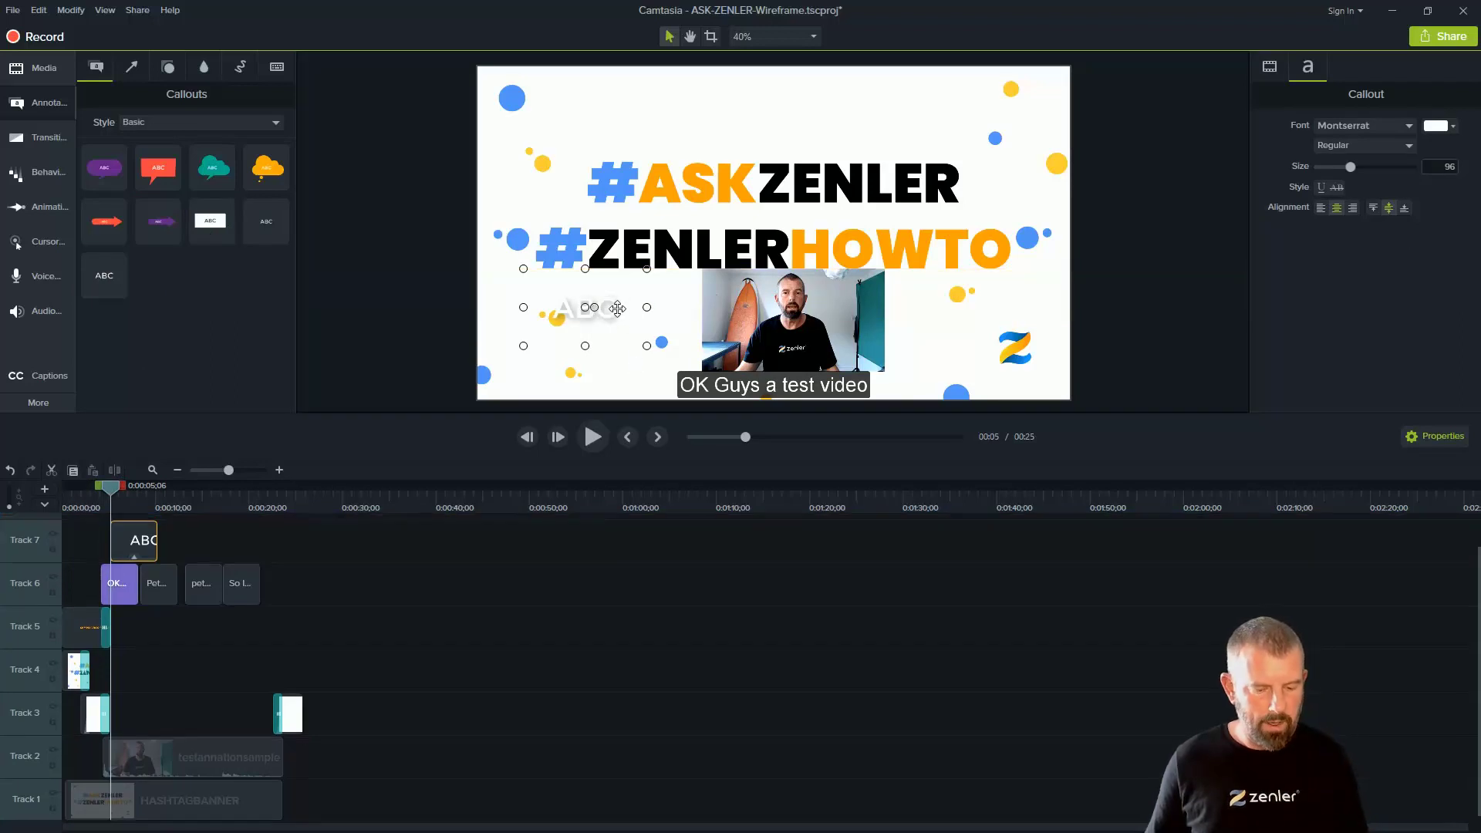
key(Delete)
drag(210, 220, 601, 306)
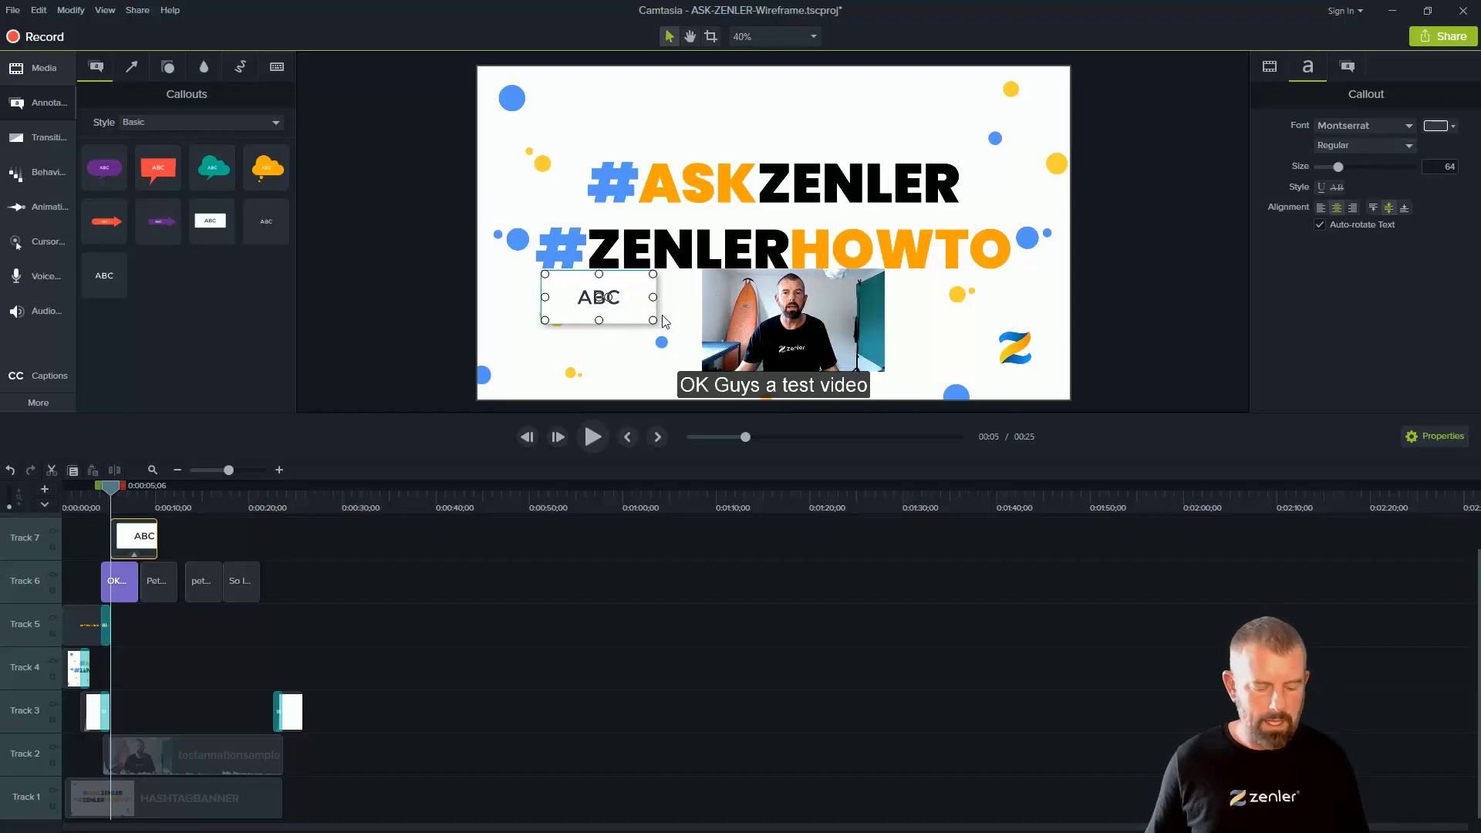
key(ctrl+z)
drag(104, 168, 559, 297)
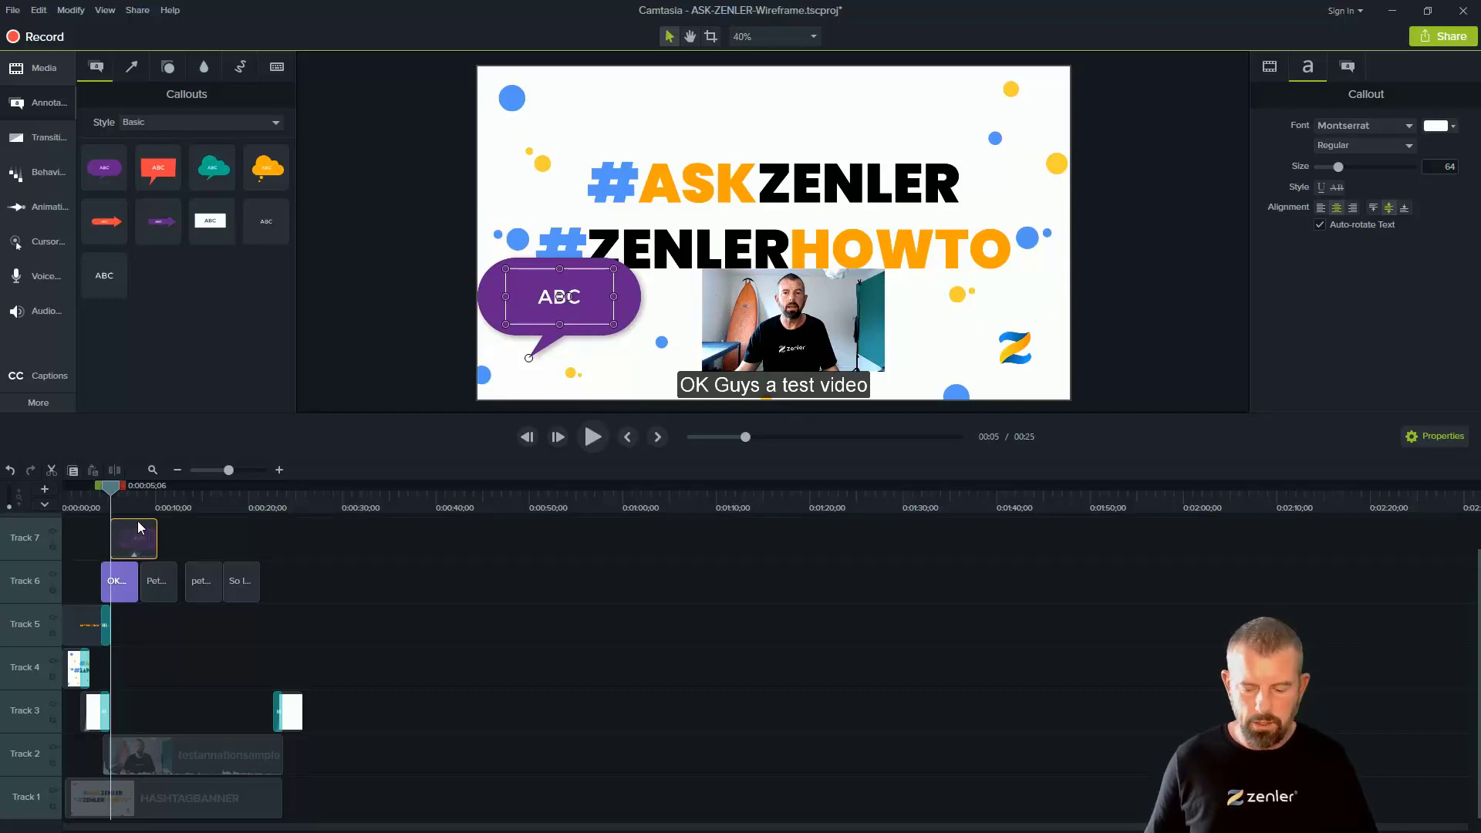
key(Delete)
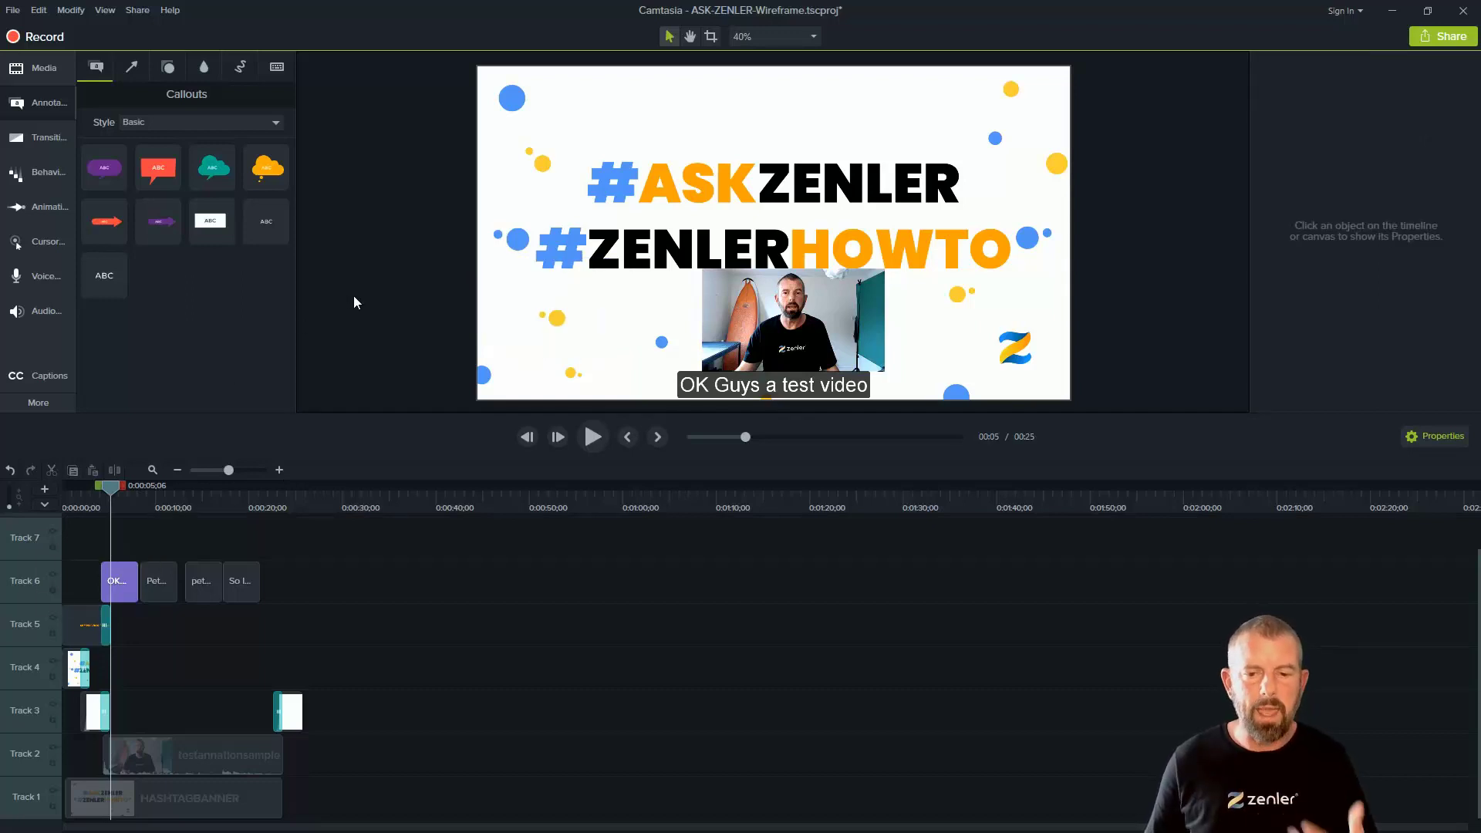
- Select all four captions on Track 6, delete them, and move the playhead back towards the start
drag(288, 574, 91, 593)
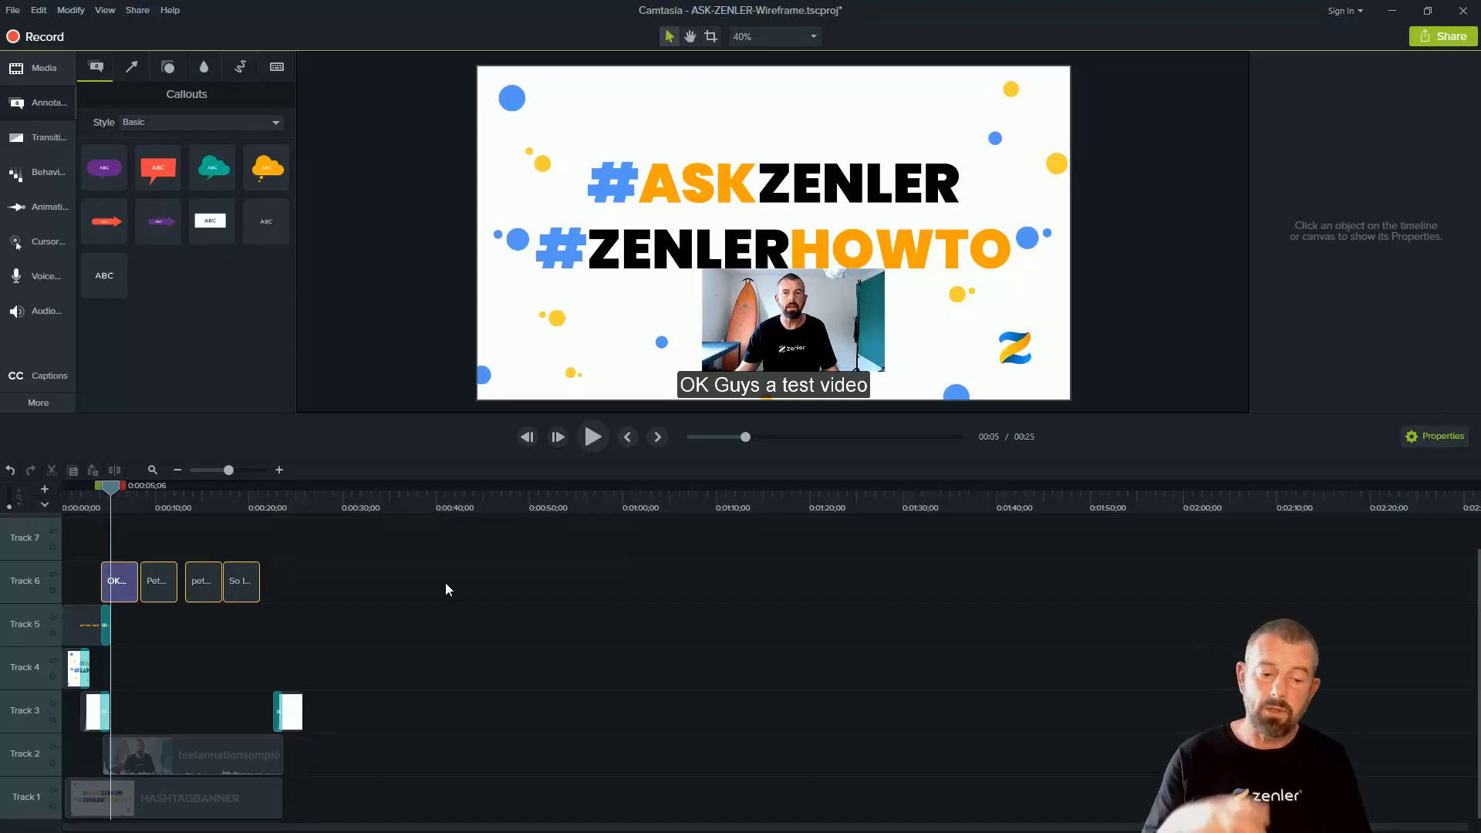
key(Delete)
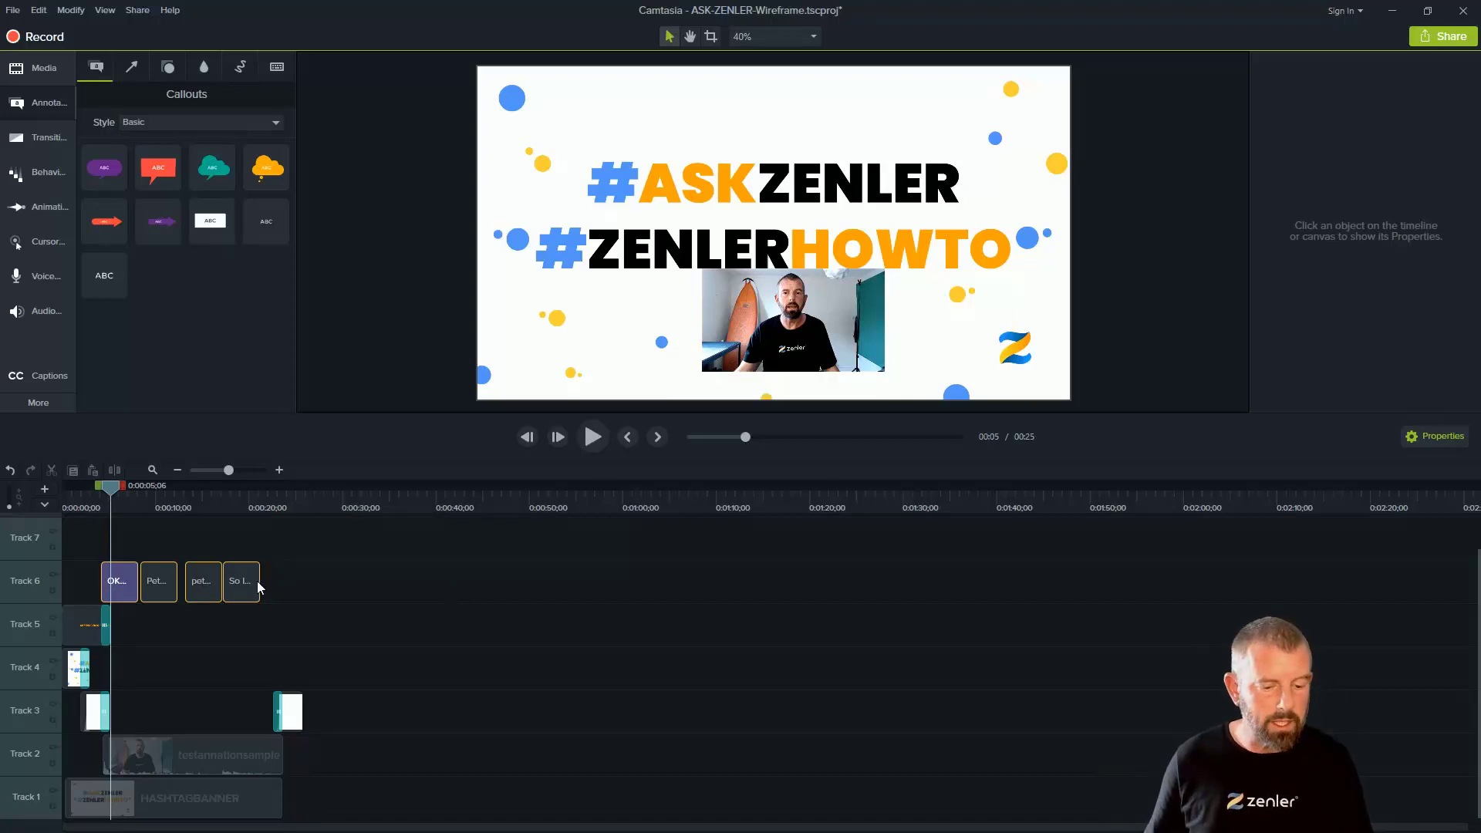
drag(114, 489, 91, 489)
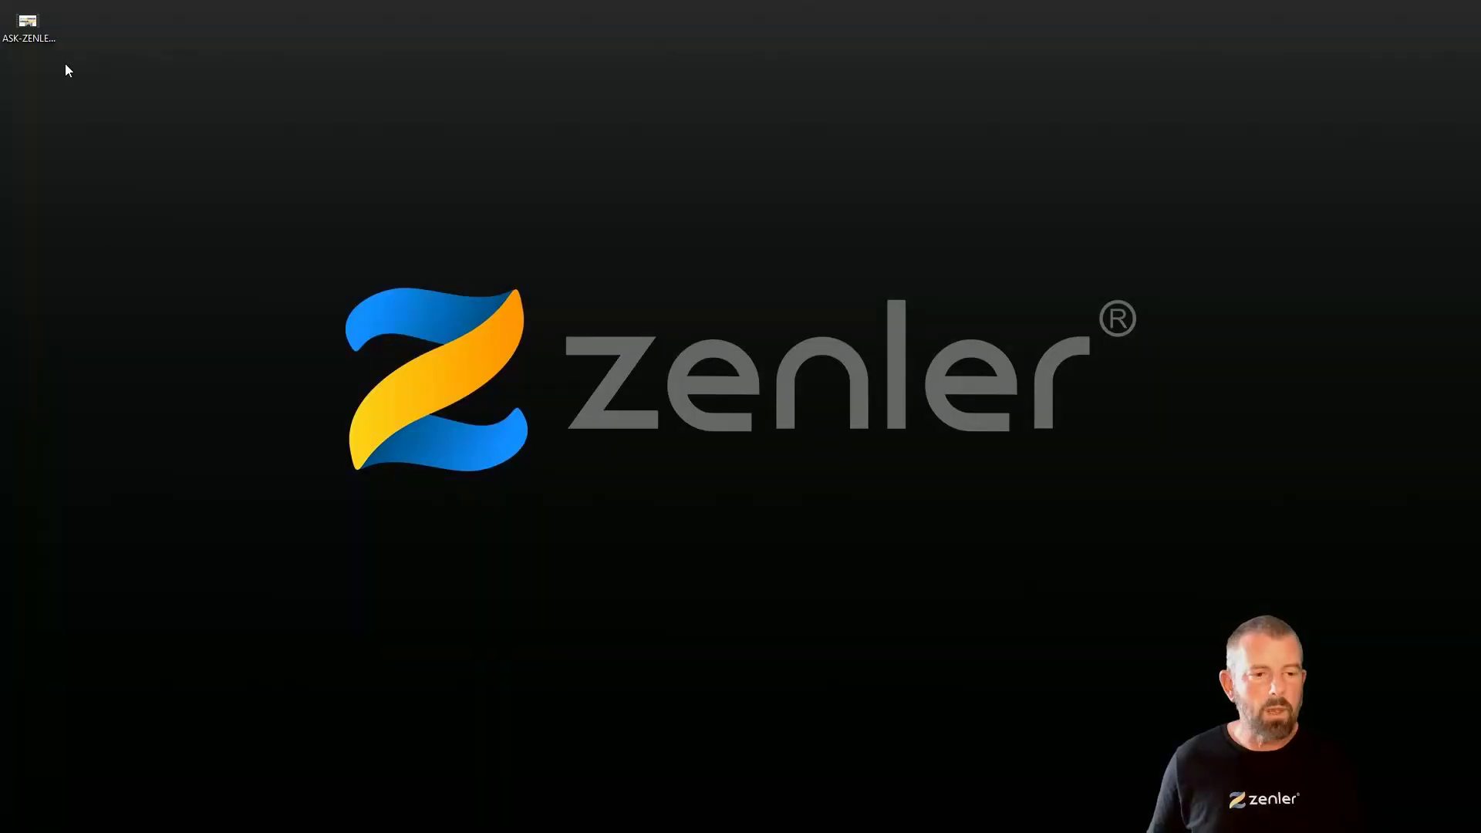
- Open the rendered video ASK-ZENLER-captions.mp4 from the desktop
click(23, 30)
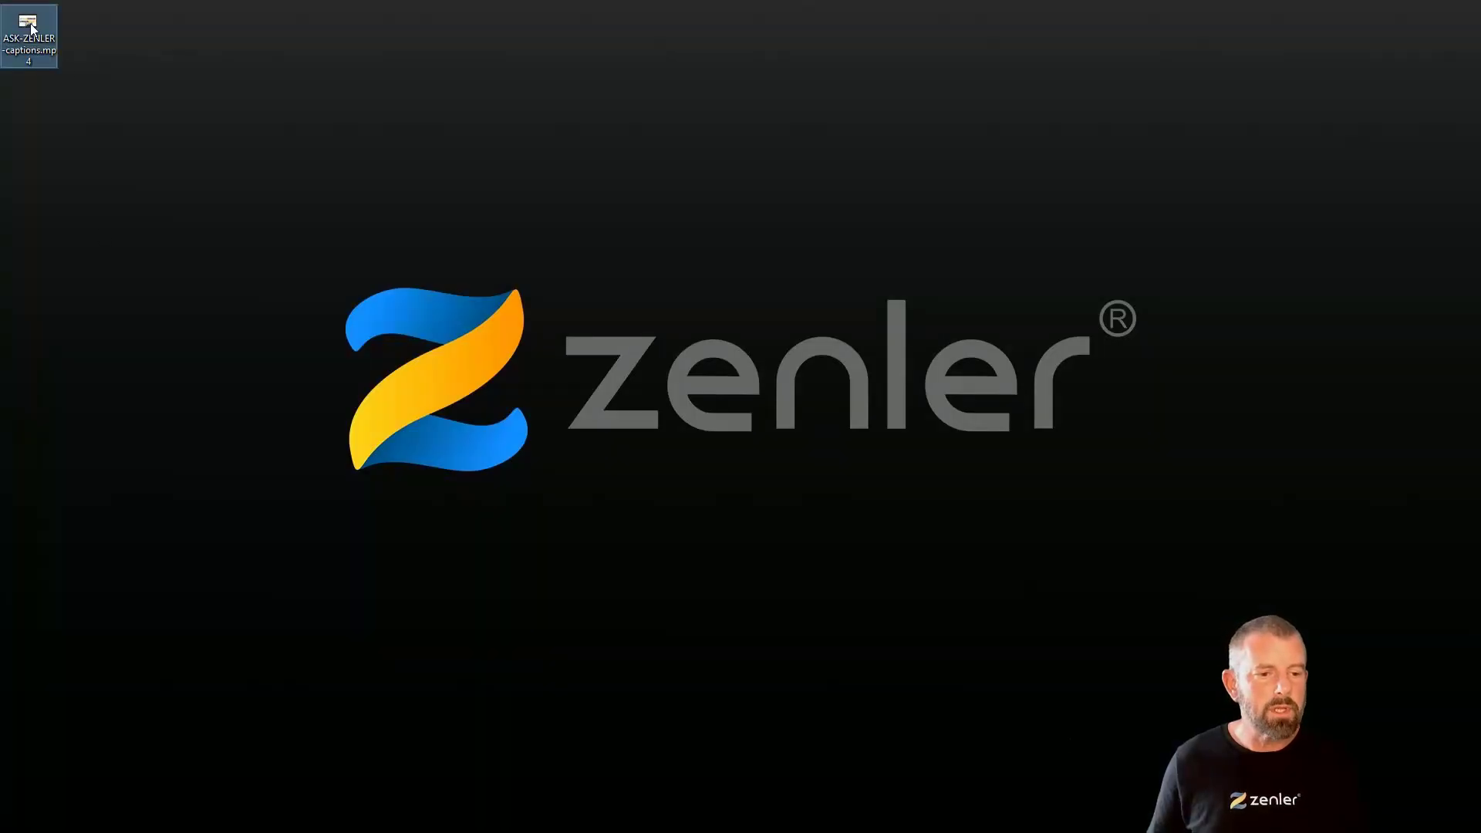
double_click(31, 27)
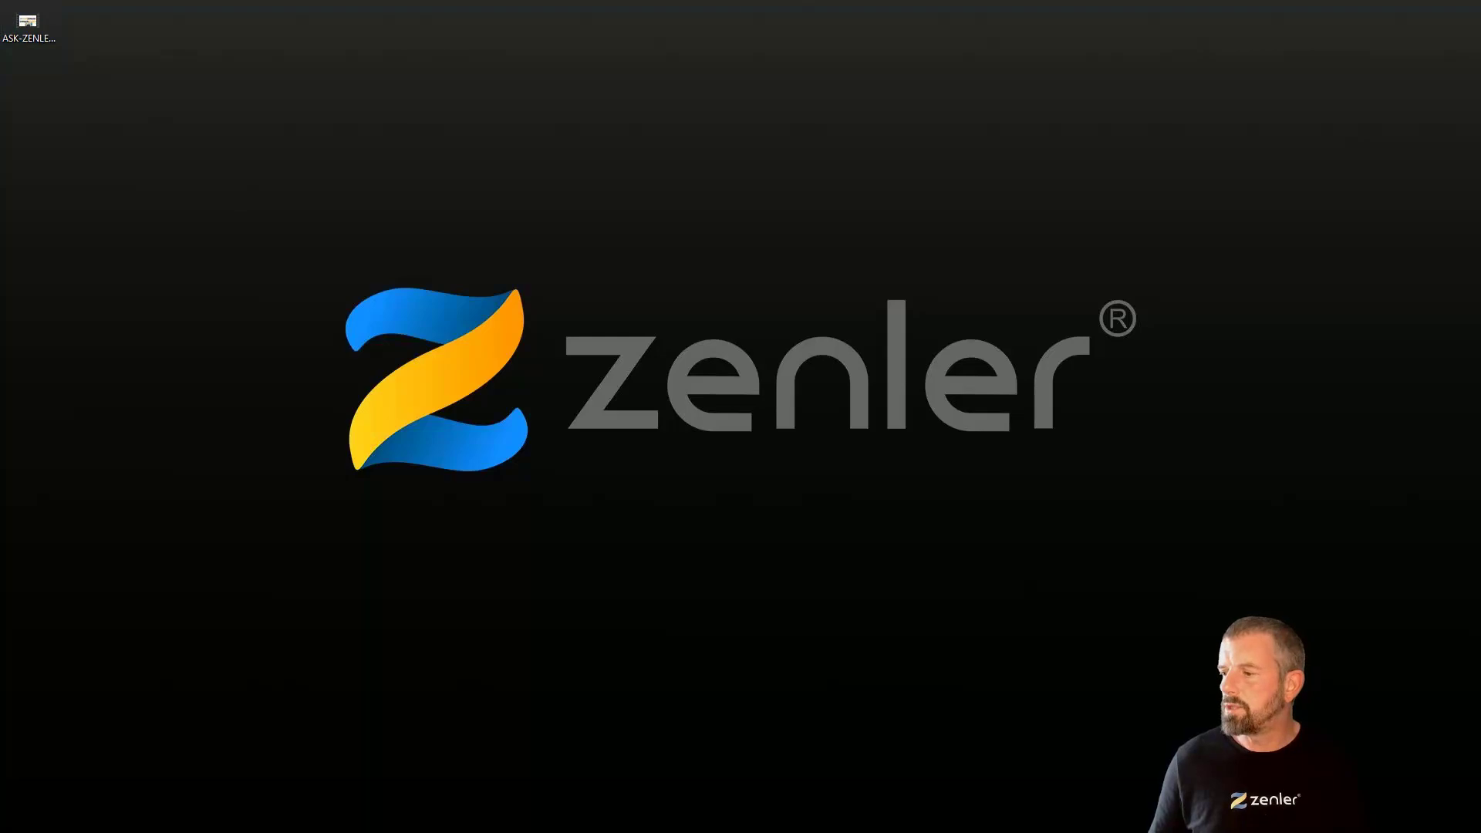
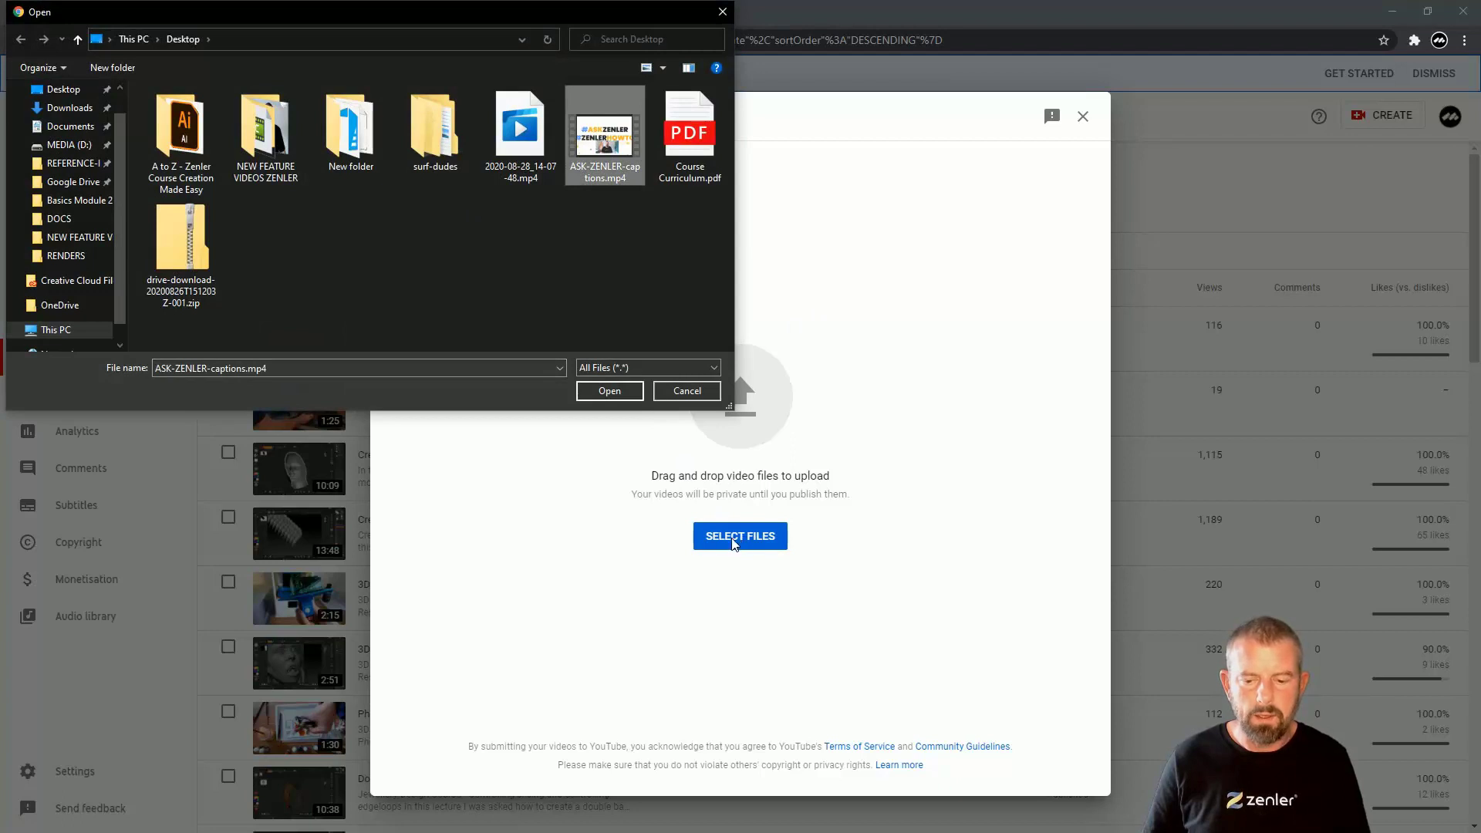
- In YouTube Studio, upload ASK-ZENLER-captions.mp4 and enter "Test Video" as its description
click(610, 392)
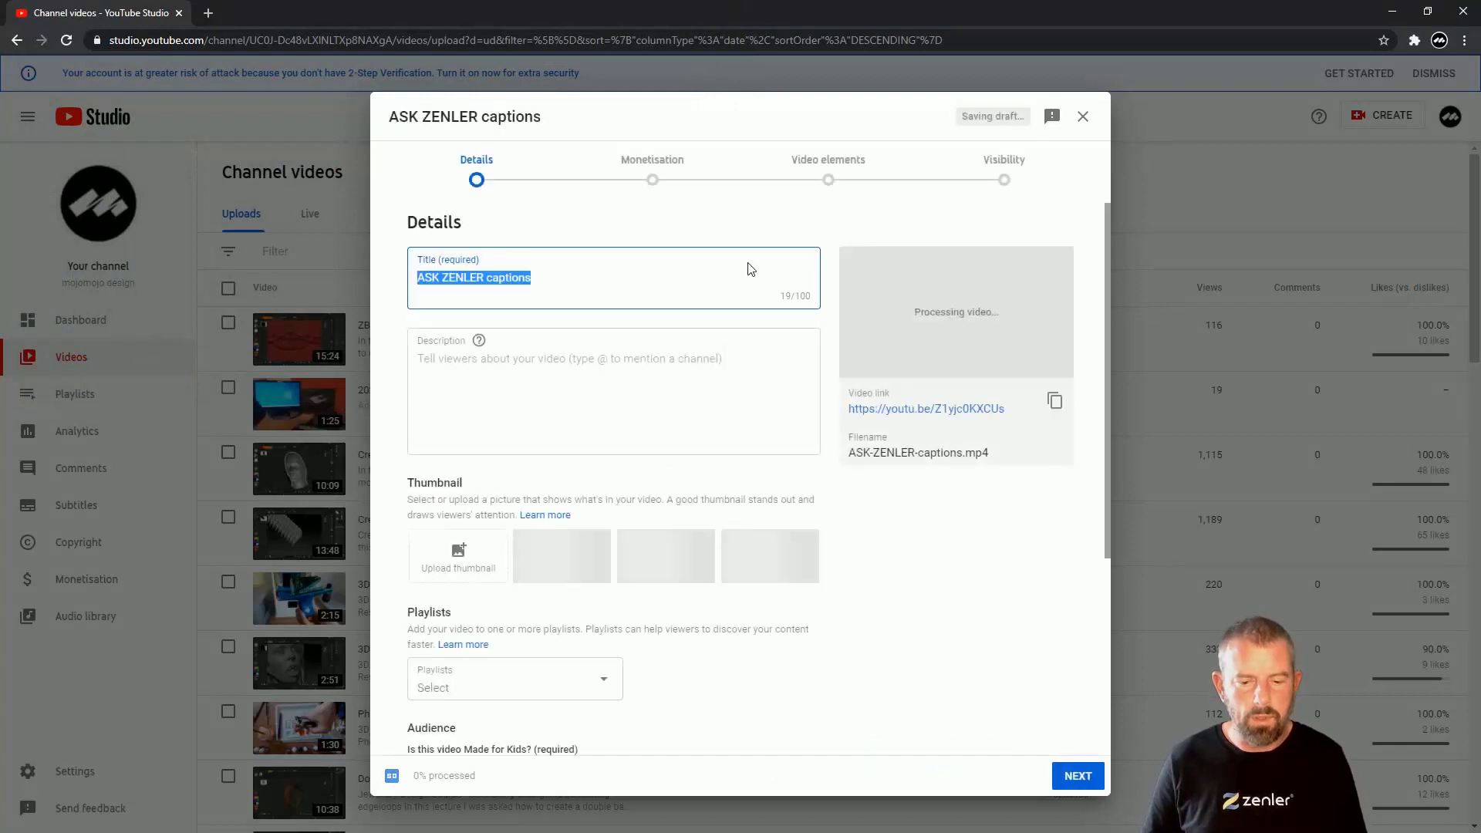
click(535, 385)
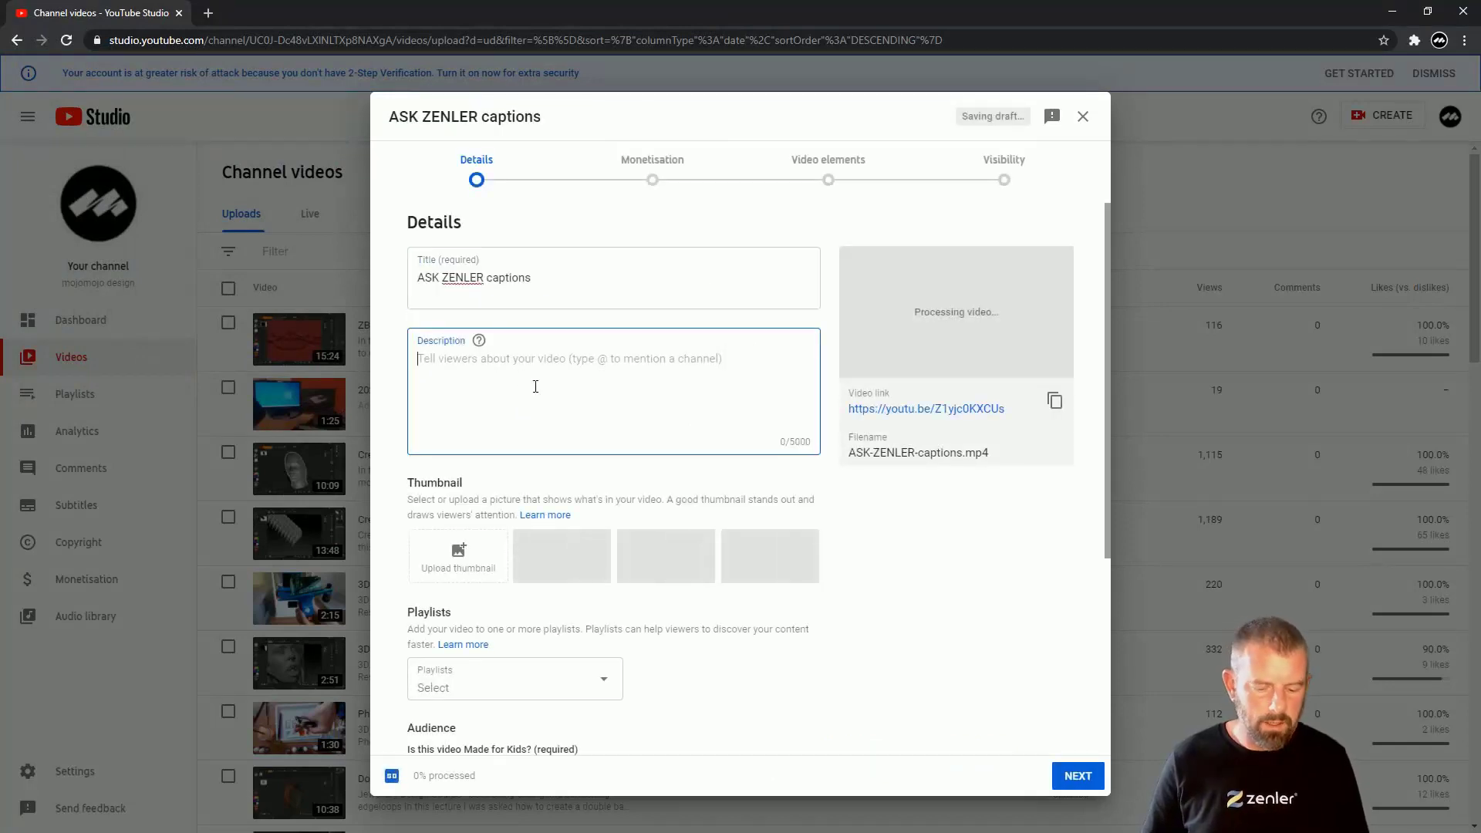
text(Test V)
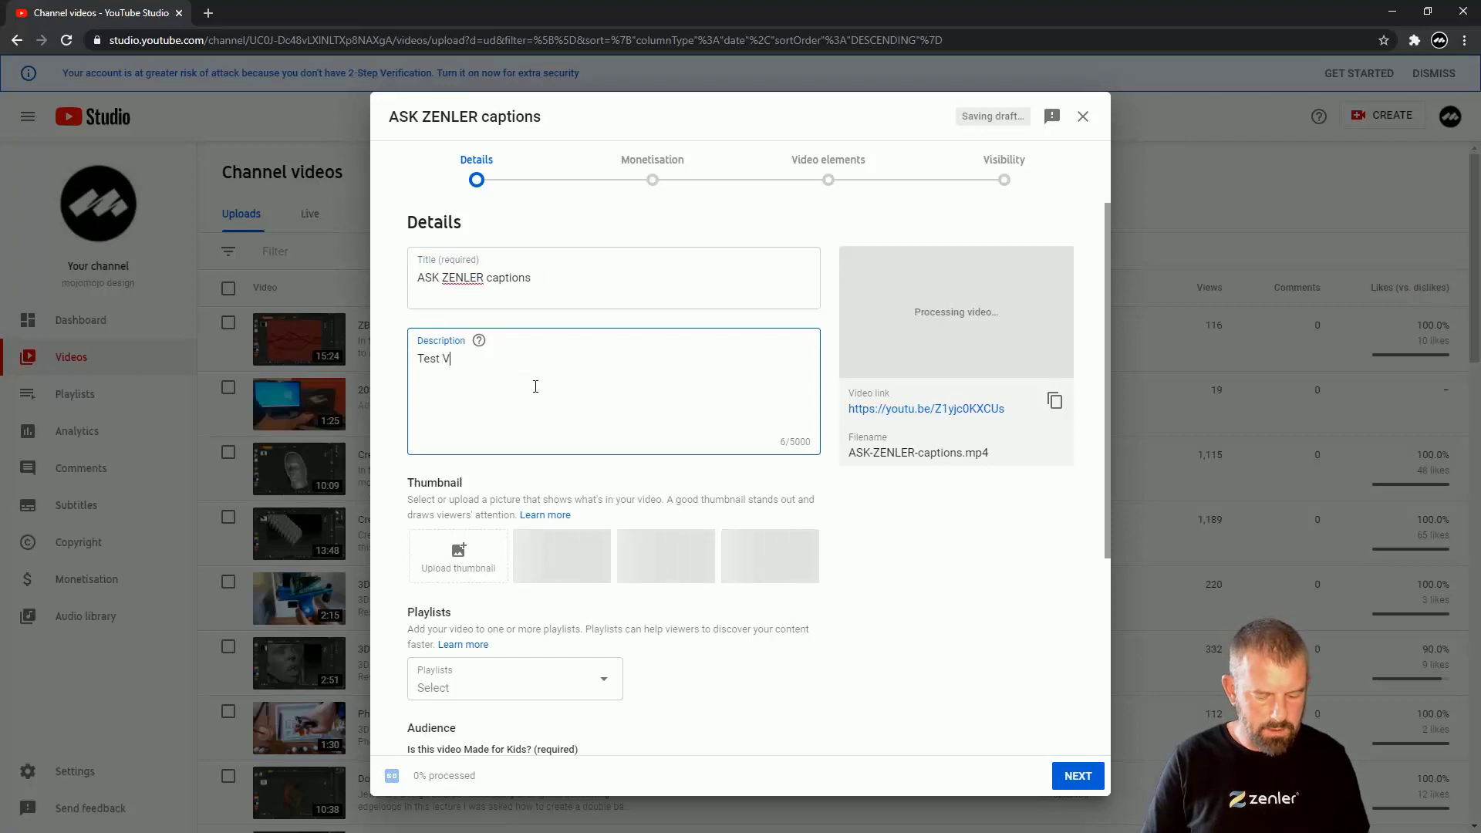
text(ideo)
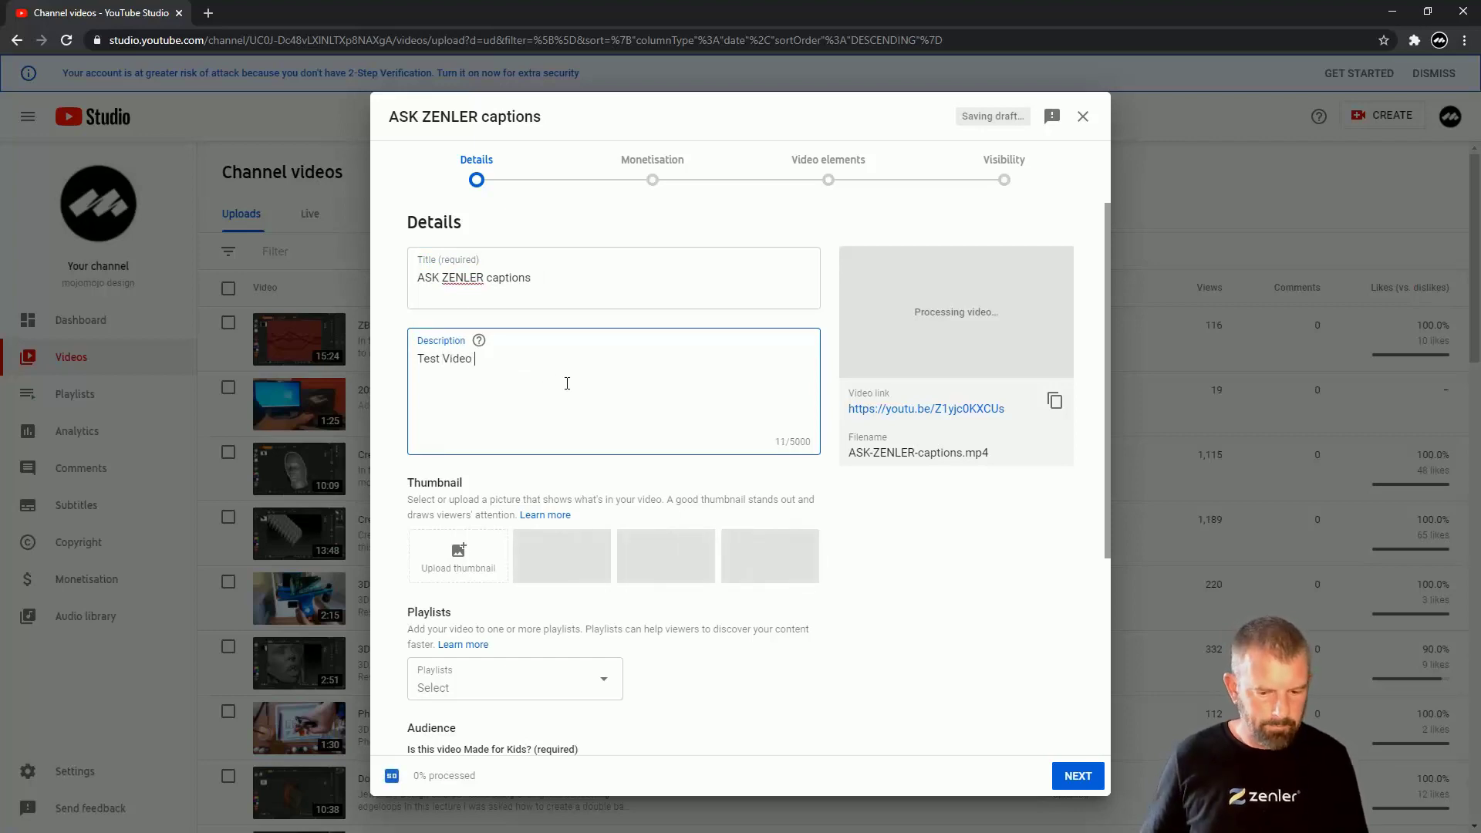
- Remove the trailing space from the description, mark the video as not made for kids, and show the additional detail options
key(BackSpace)
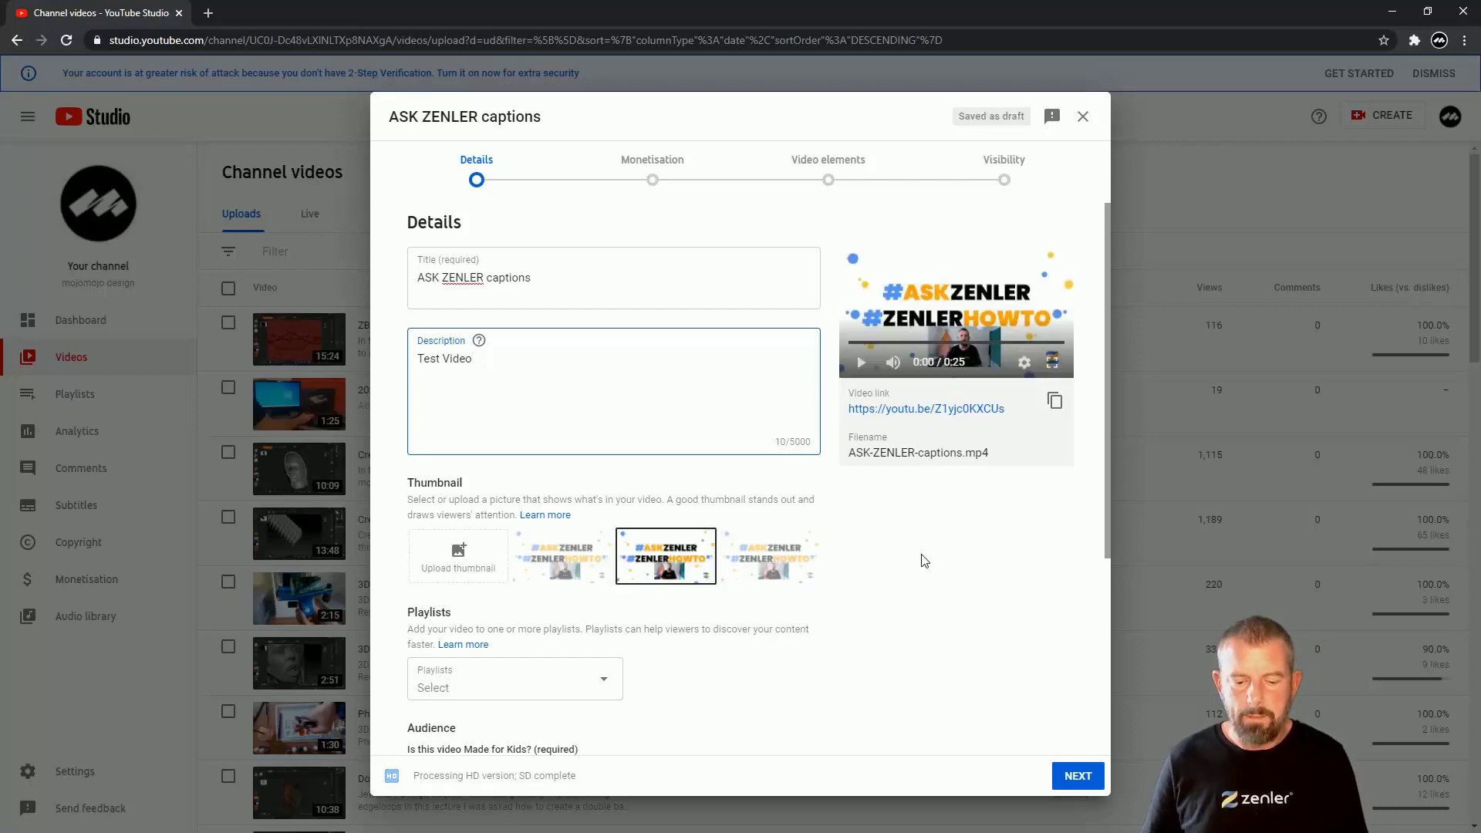
scroll(925, 561, down, 4)
click(417, 613)
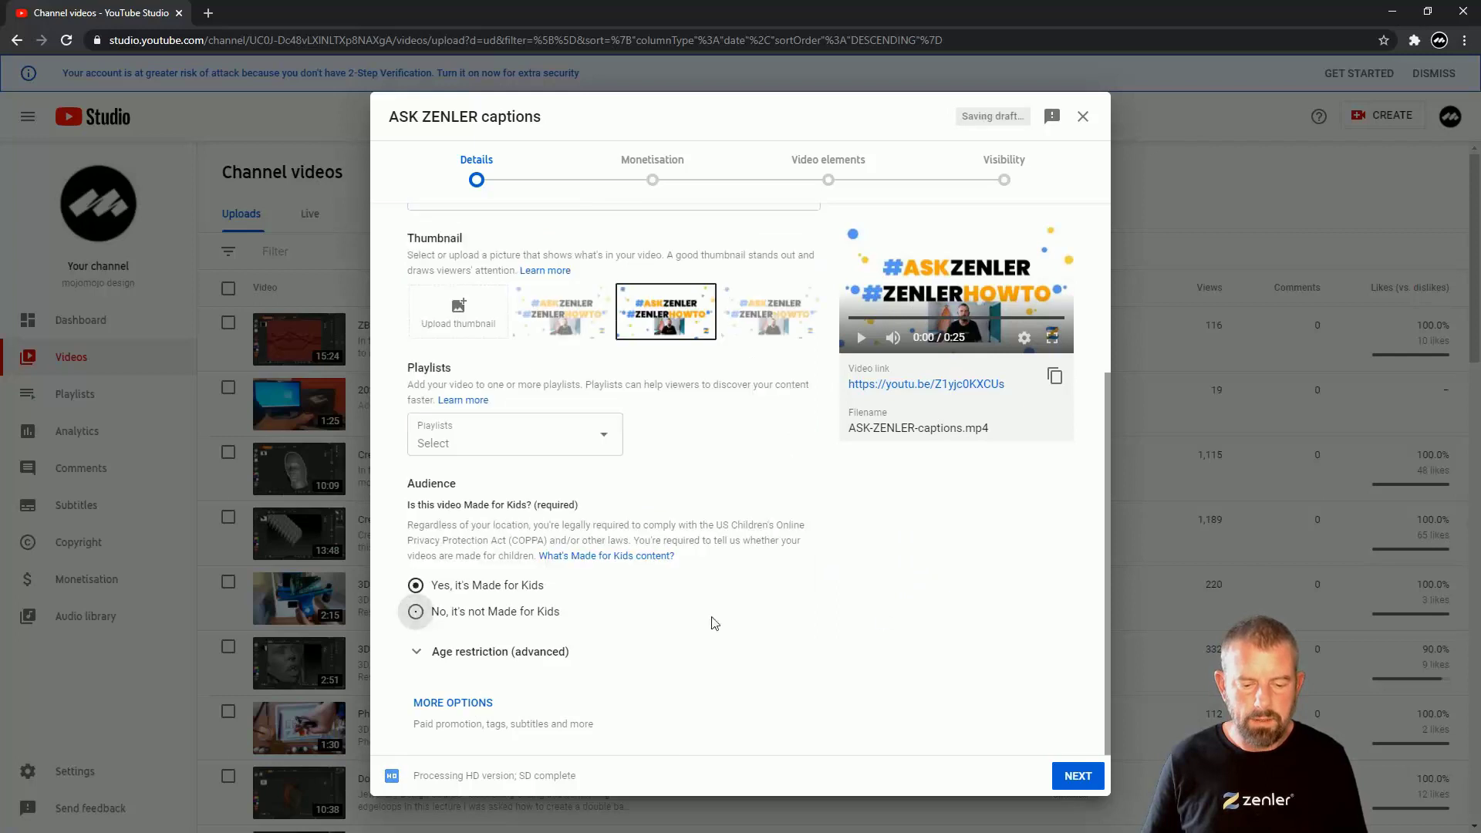
click(426, 703)
scroll(952, 600, down, 4)
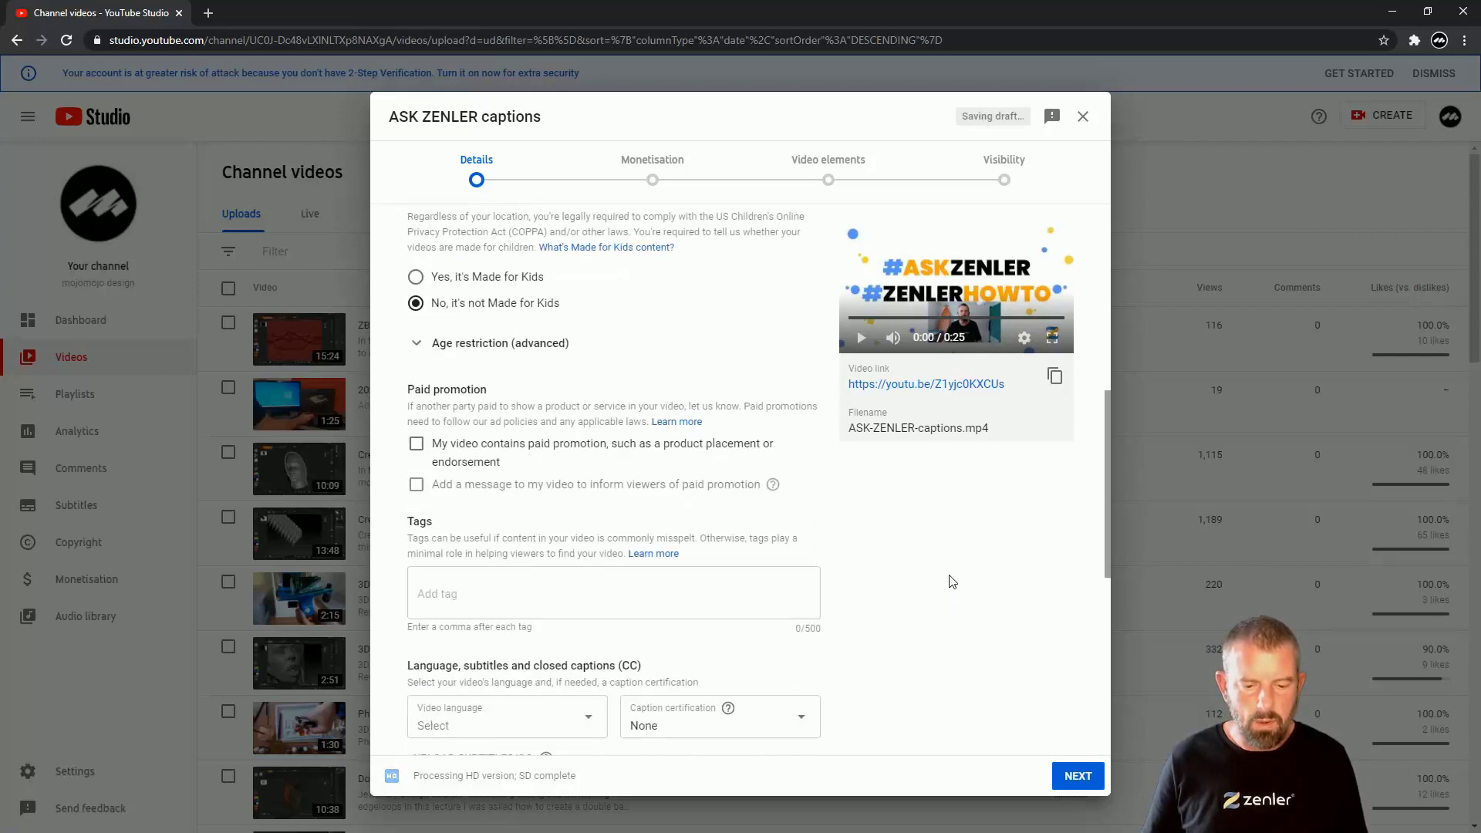
- Set the video language to English (United Kingdom) and the caption certification to "This content has never aired on television in the US"
scroll(598, 479, down, 3)
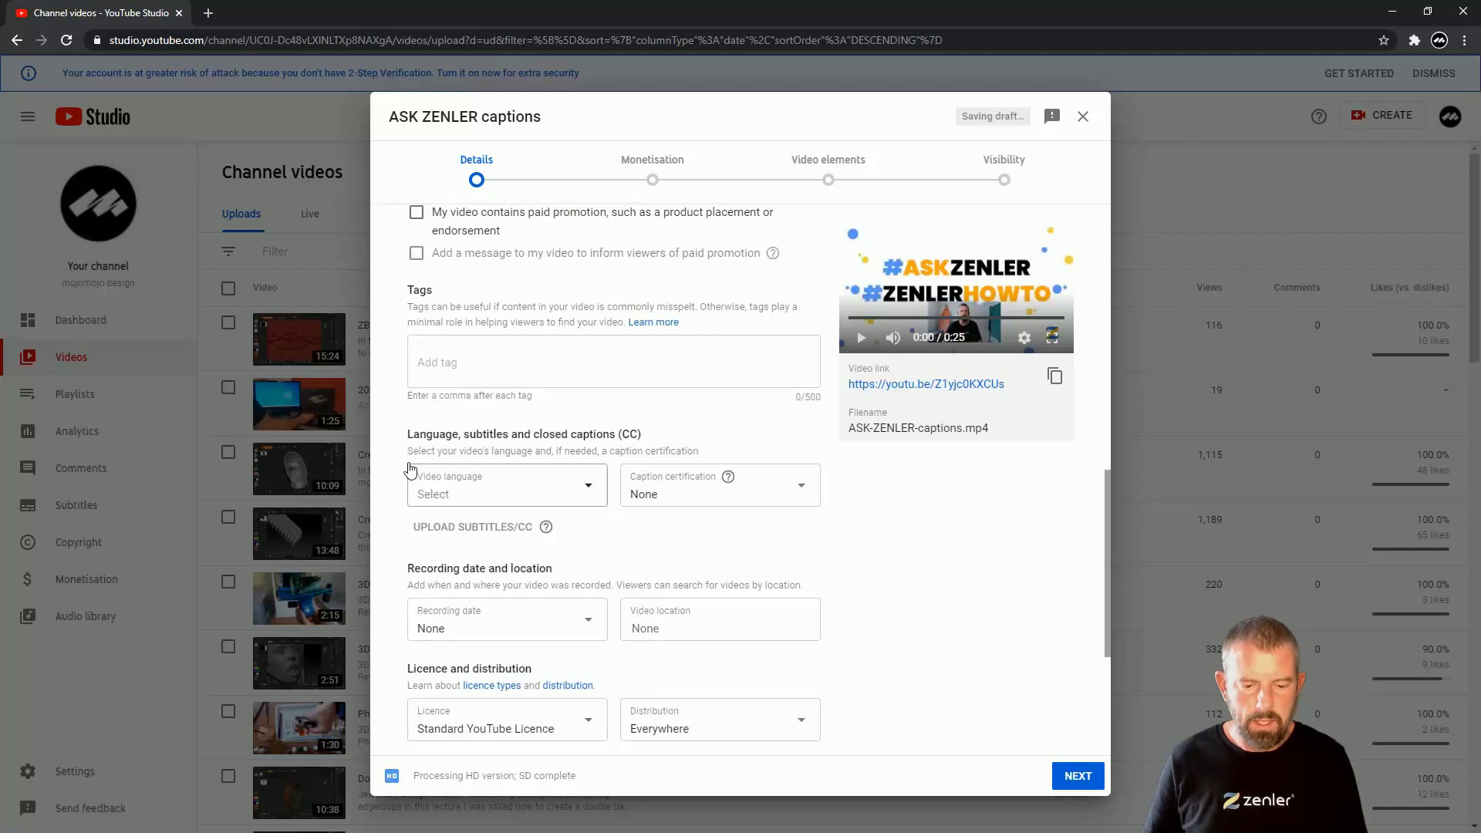
click(591, 494)
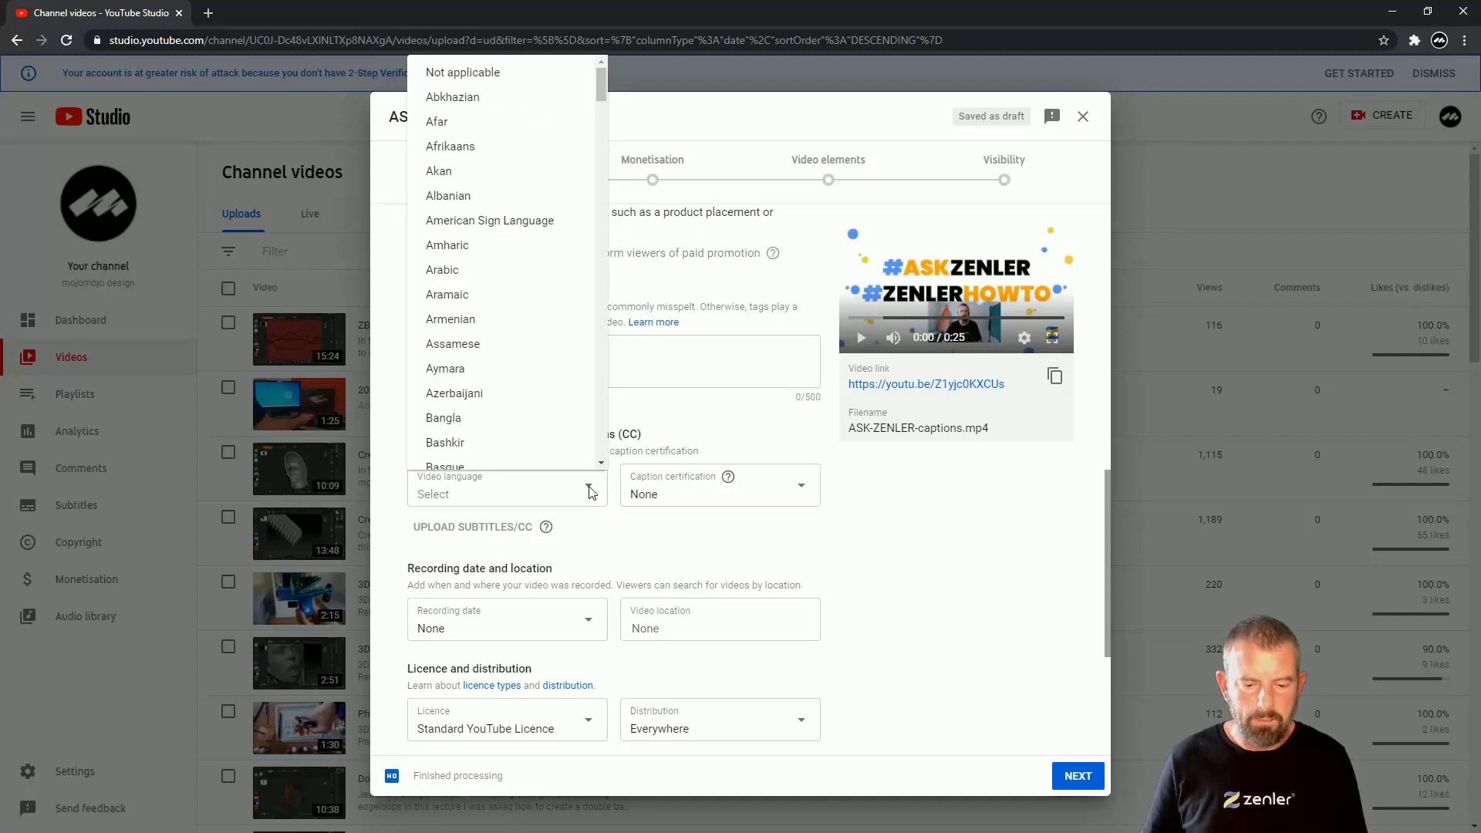
drag(605, 85, 607, 169)
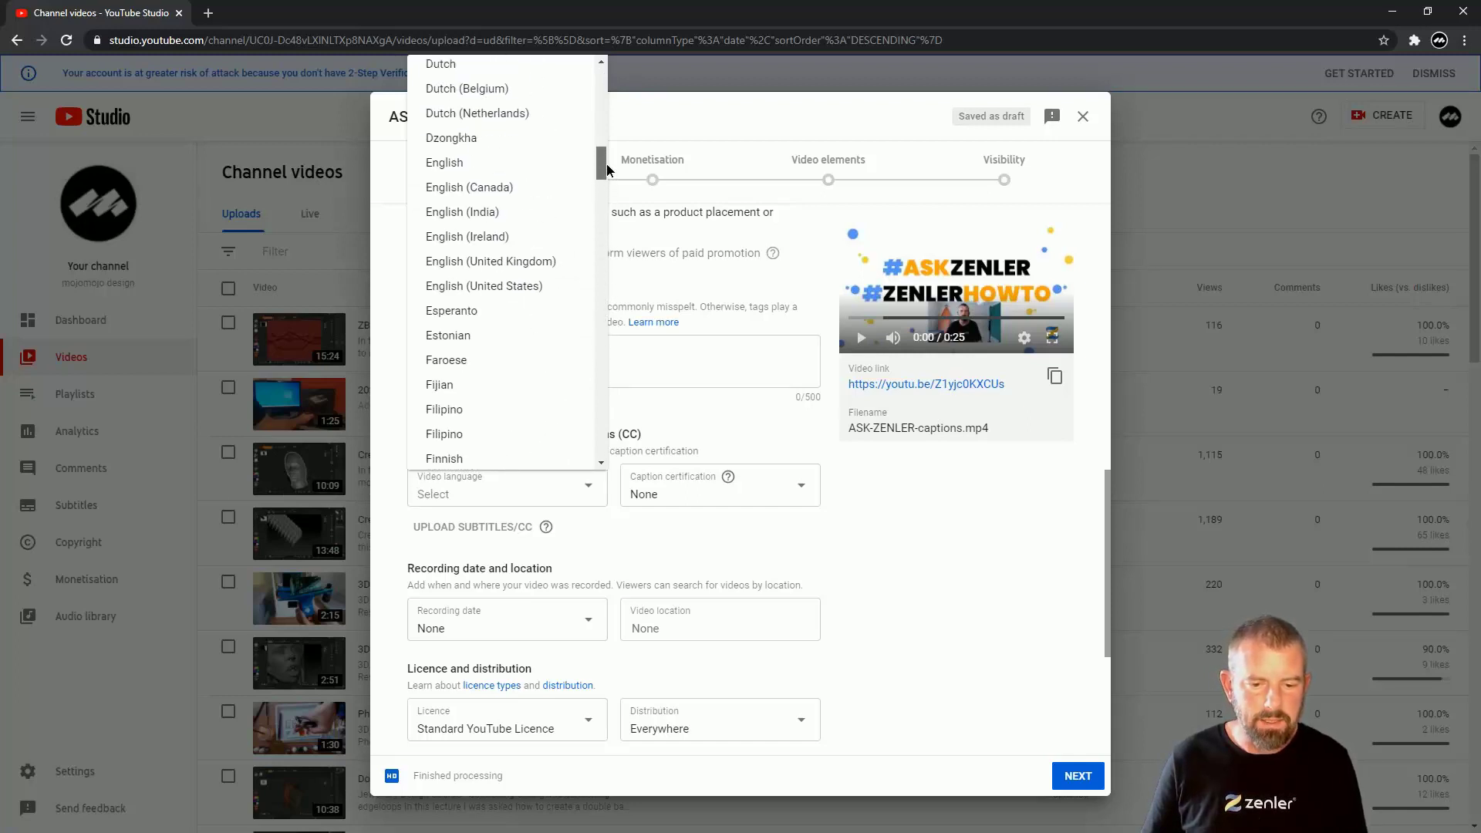
click(520, 259)
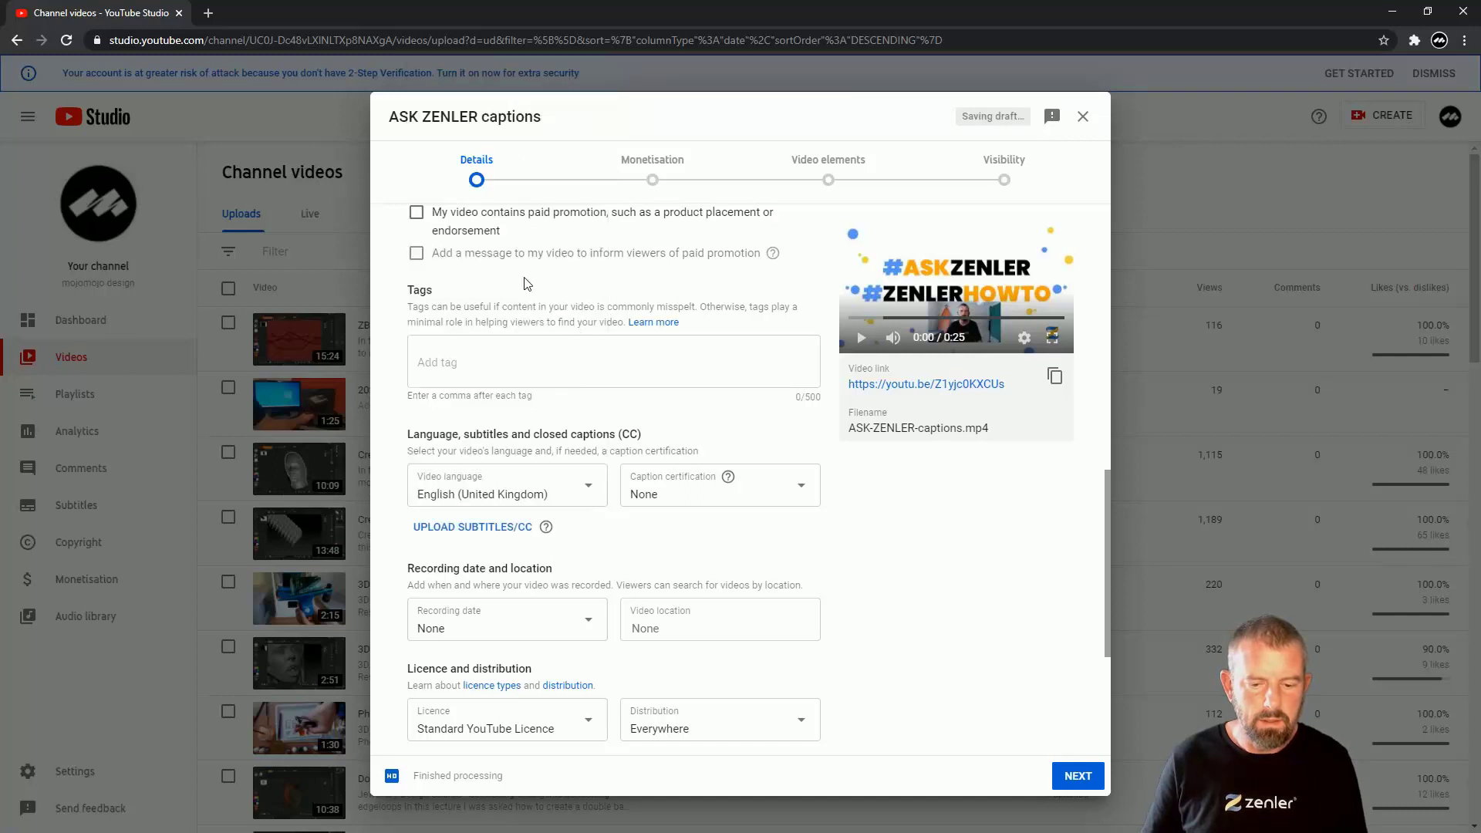
click(804, 495)
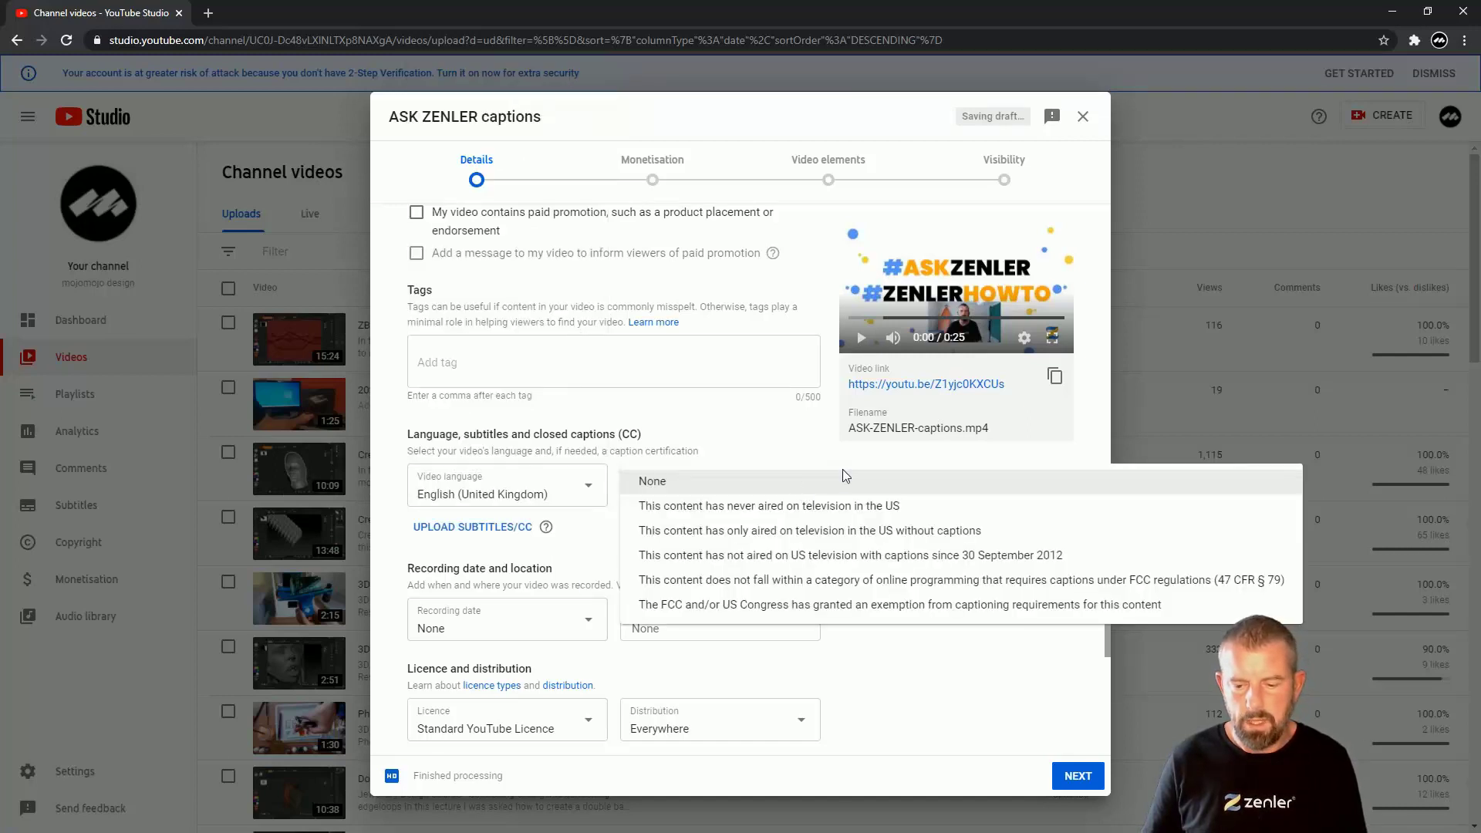
click(792, 515)
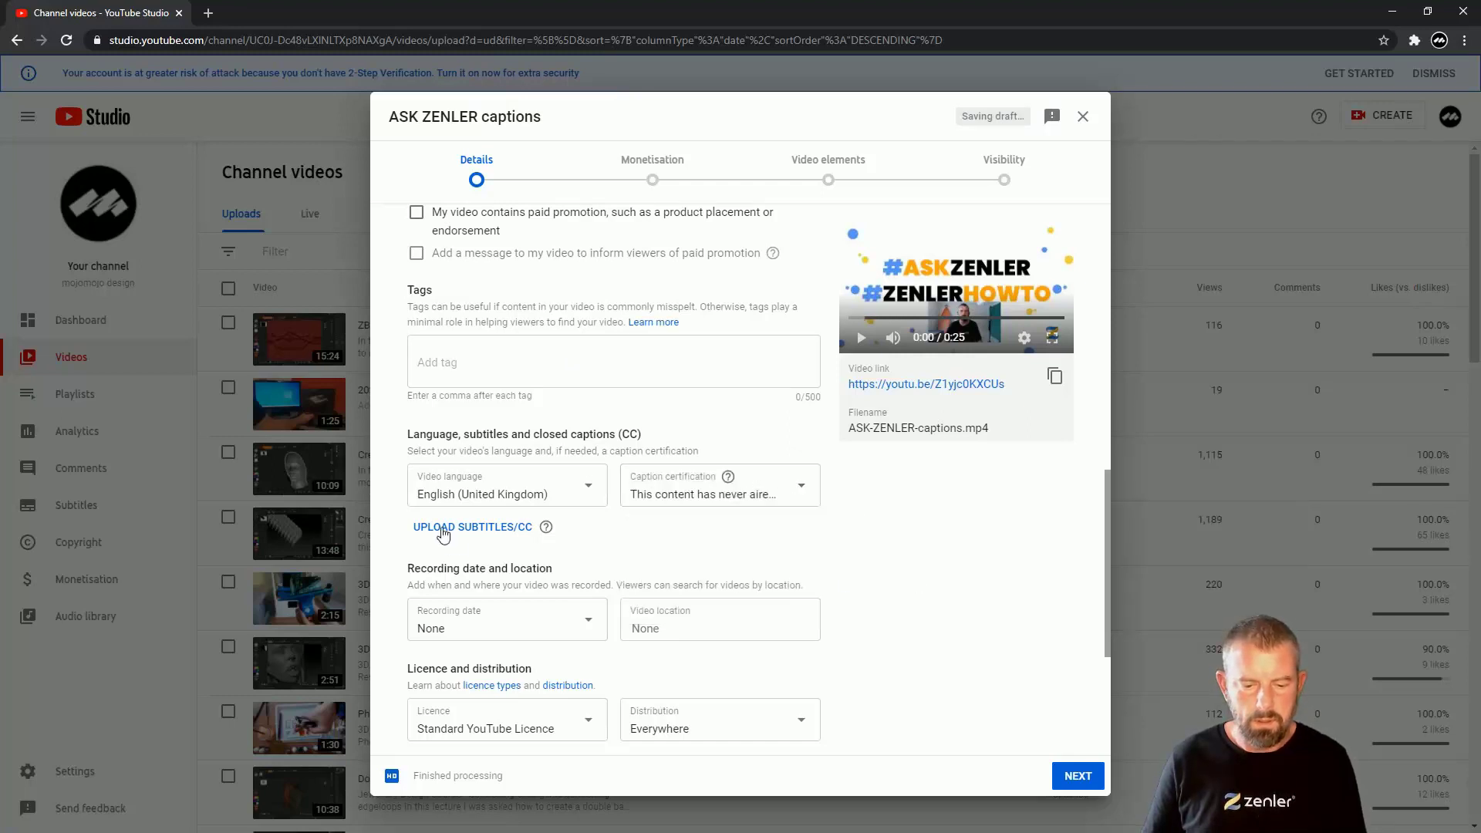
mouse_move(545, 530)
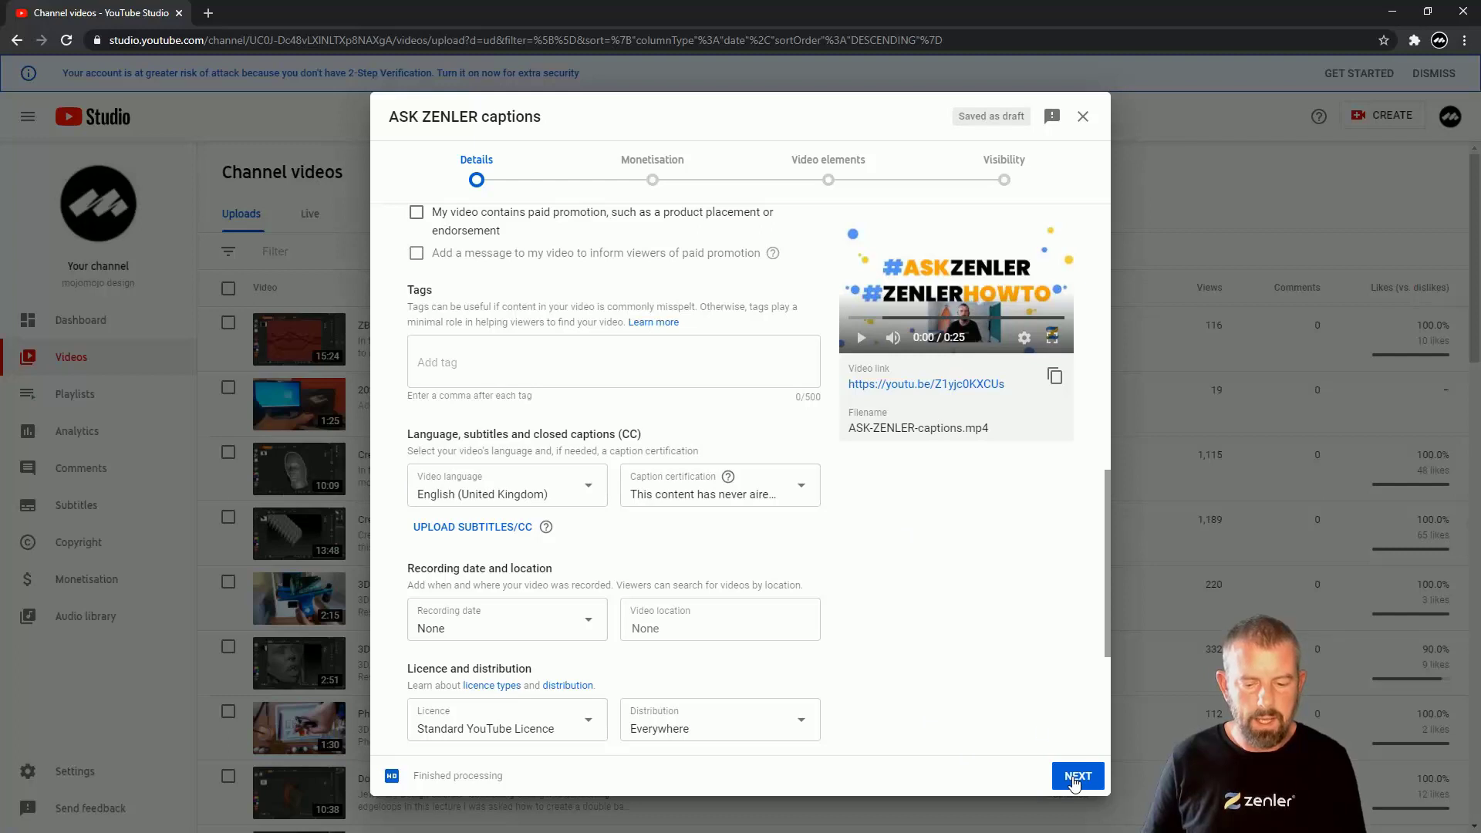
- Continue to the monetisation settings and turn monetisation off for the video
scroll(994, 686, down, 4)
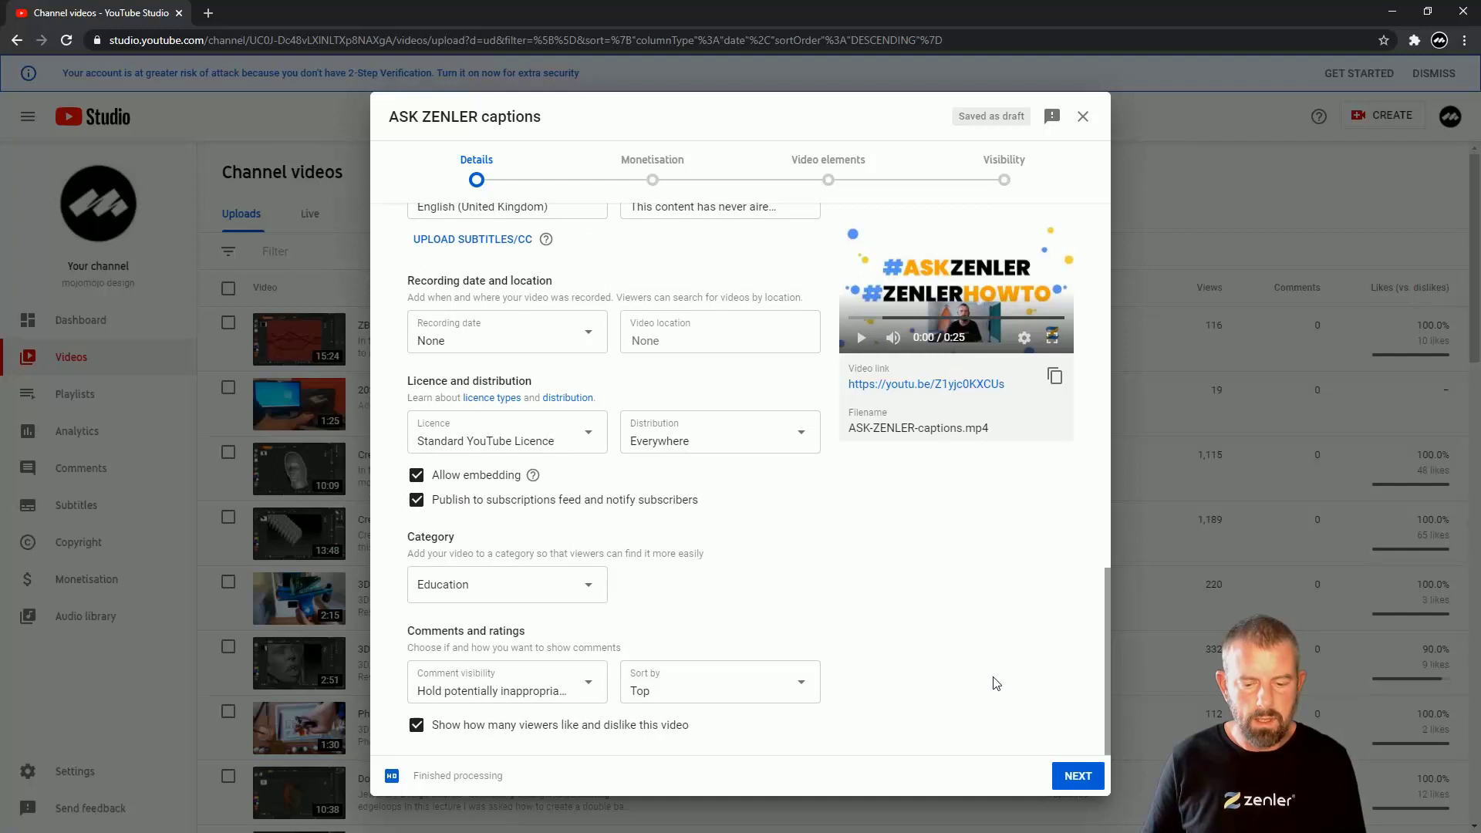
click(1072, 778)
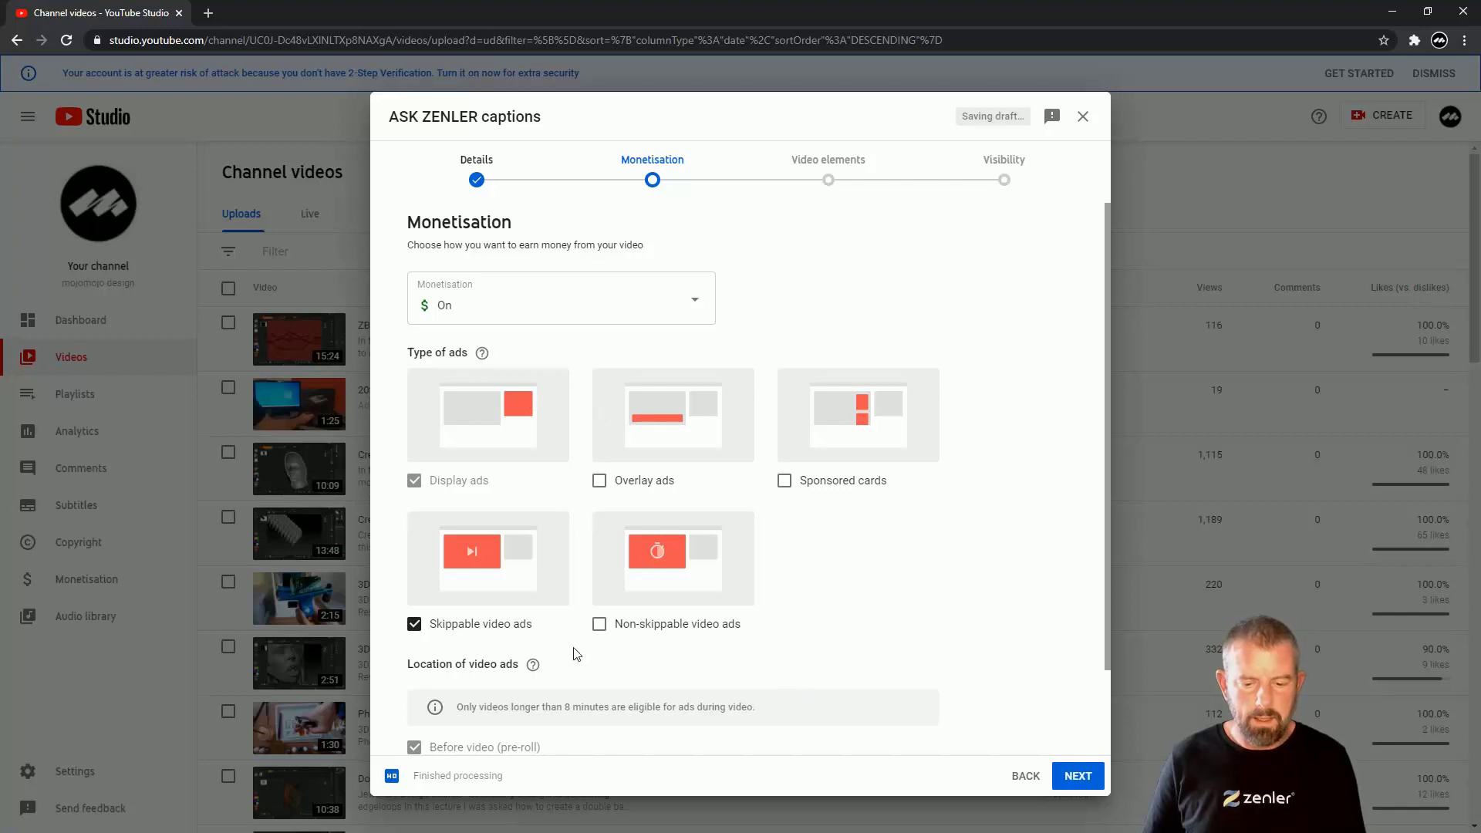
click(599, 624)
click(600, 624)
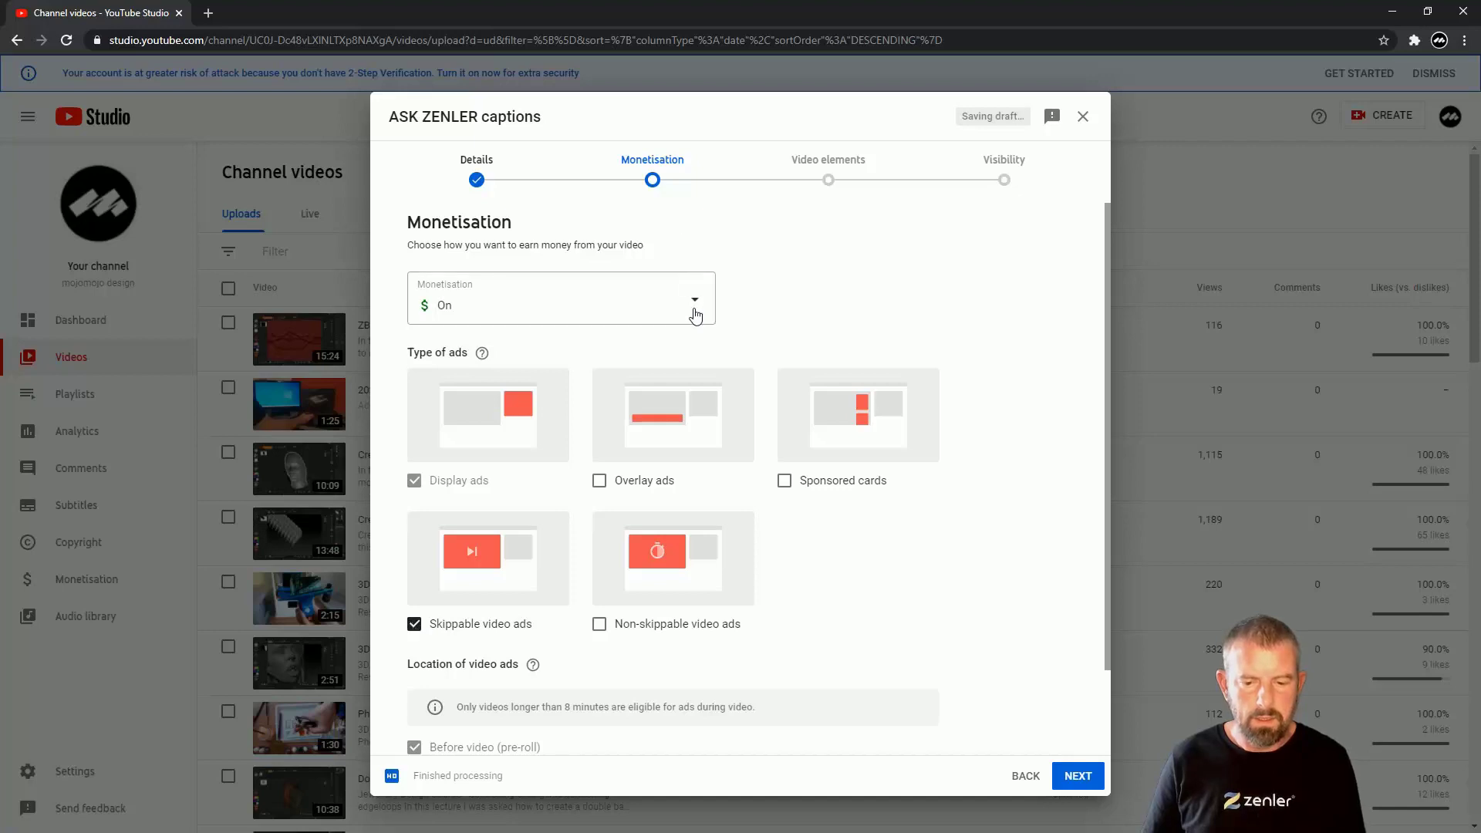
click(692, 308)
click(435, 330)
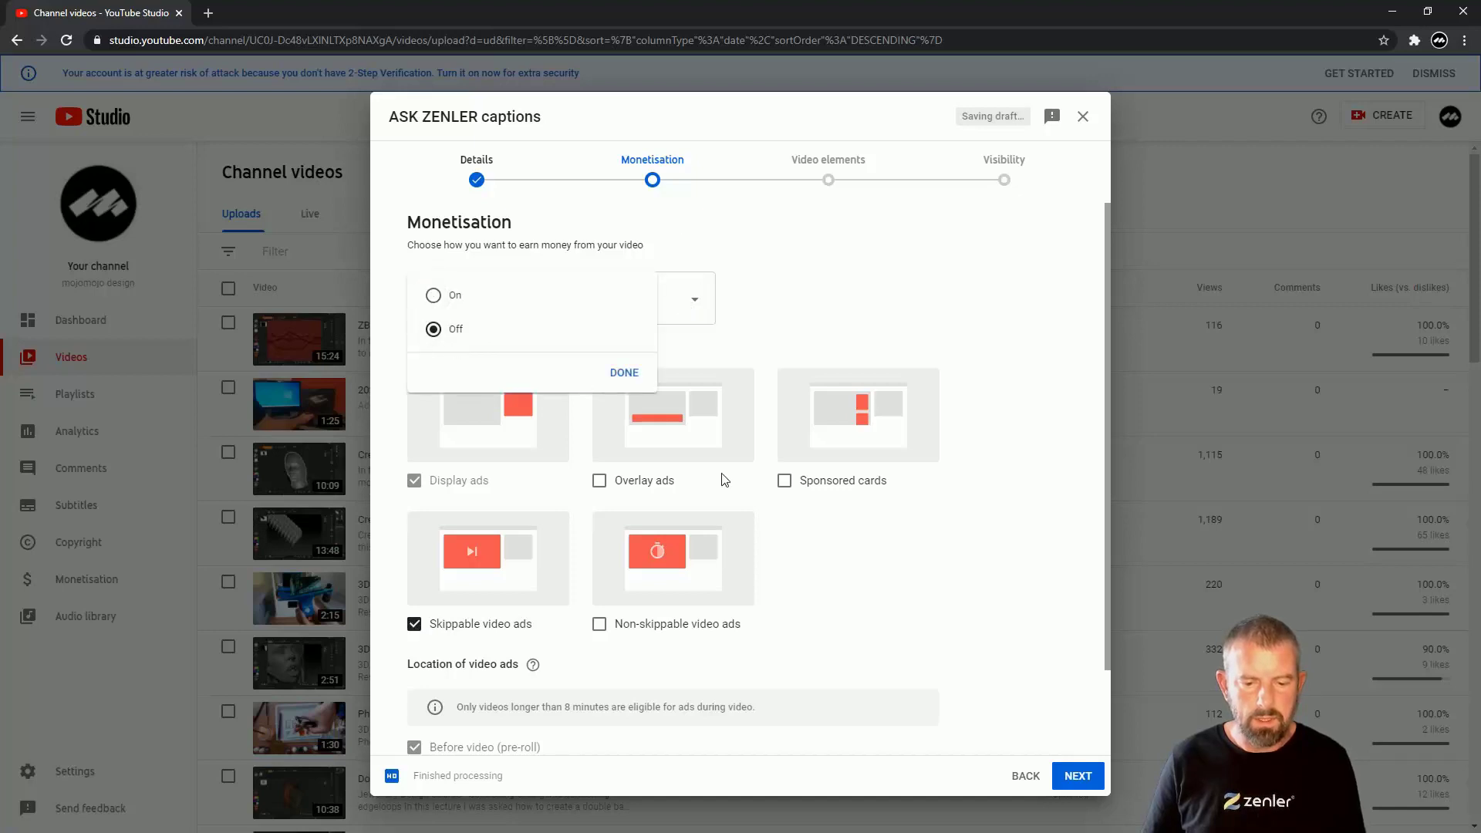
click(617, 374)
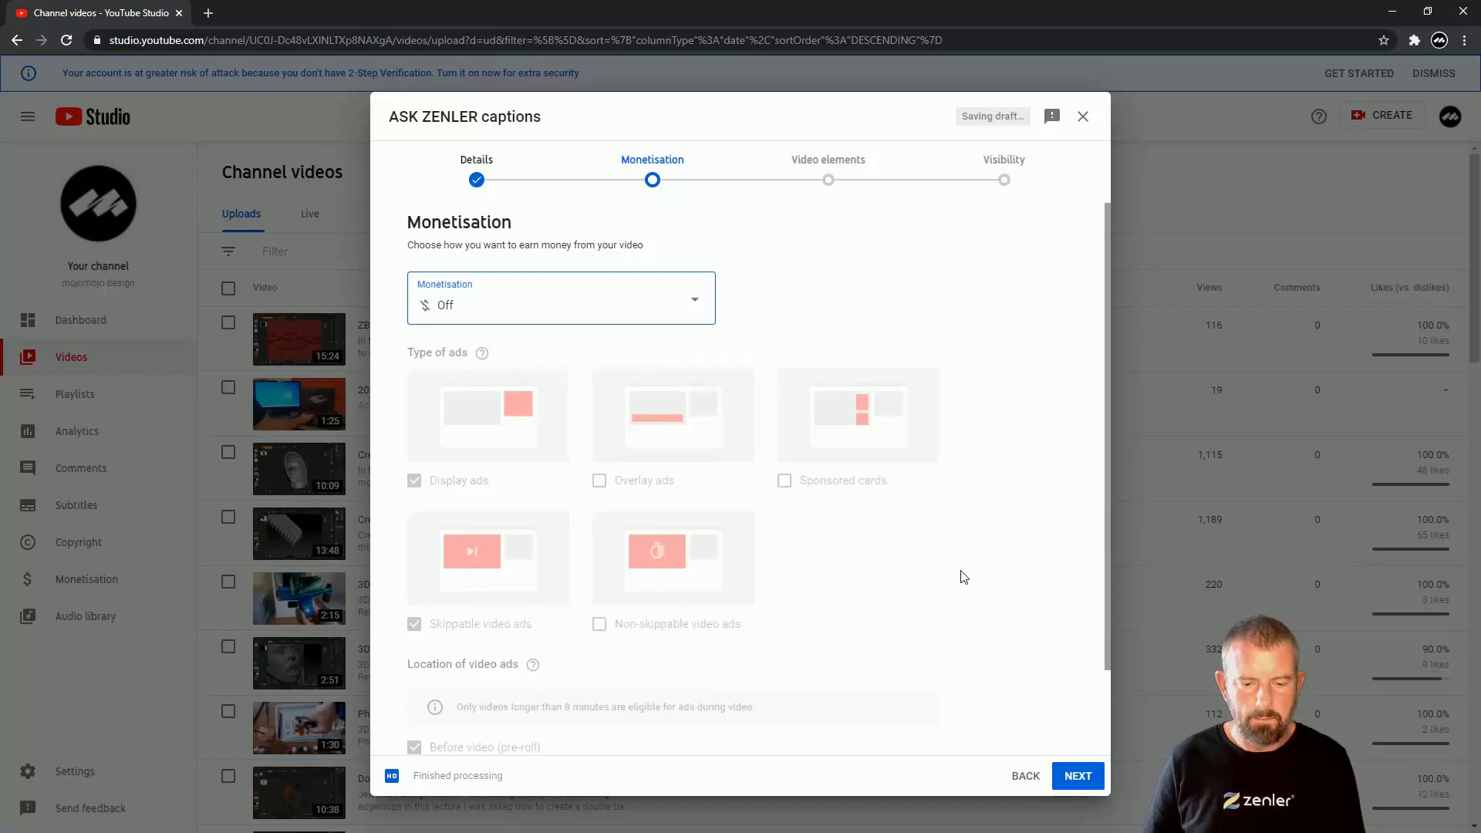
scroll(963, 577, down, 2)
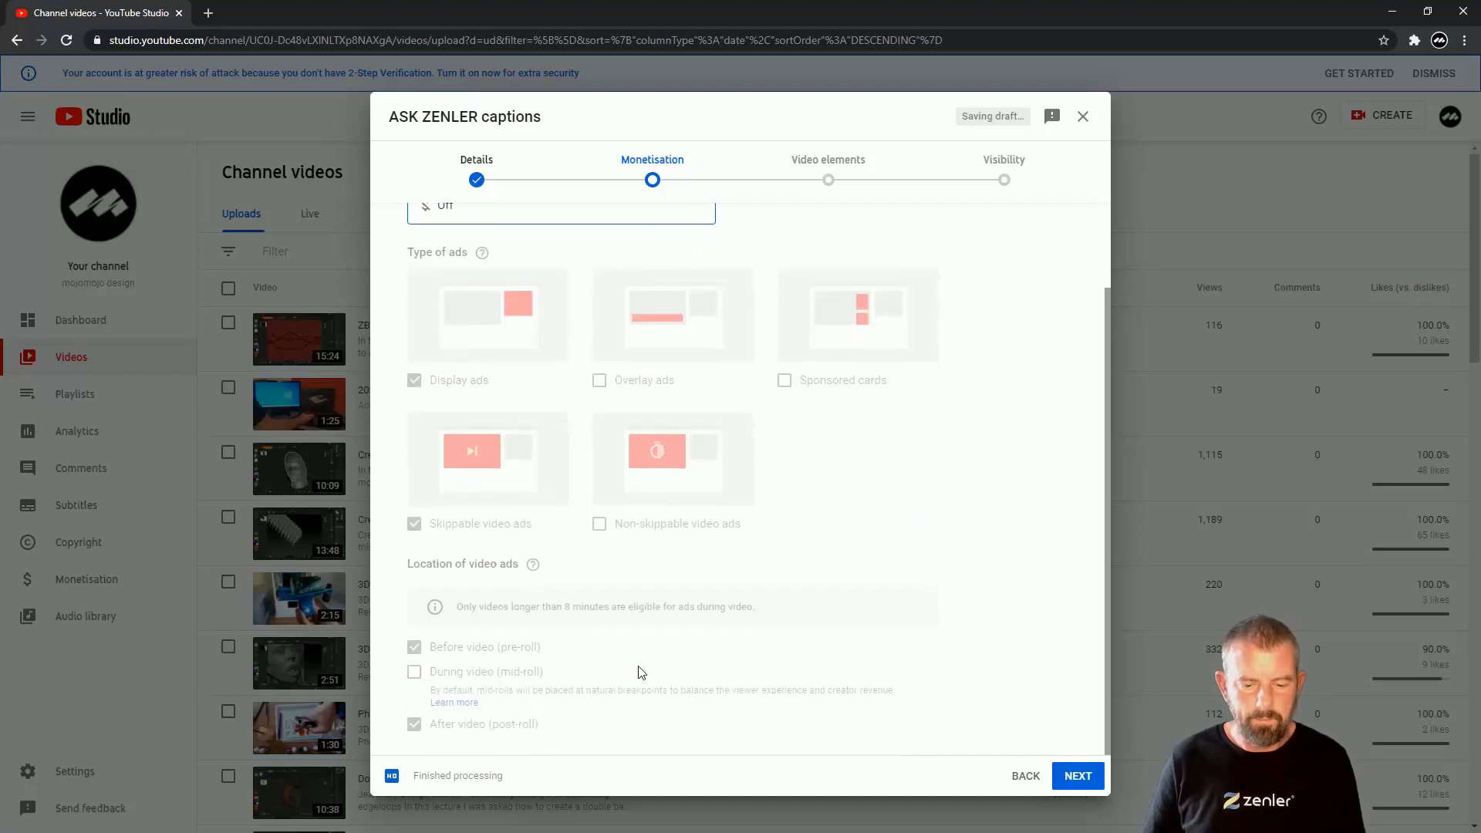
- Proceed past the video elements without adding an end screen or cards, and save the video with Unlisted visibility
click(1077, 775)
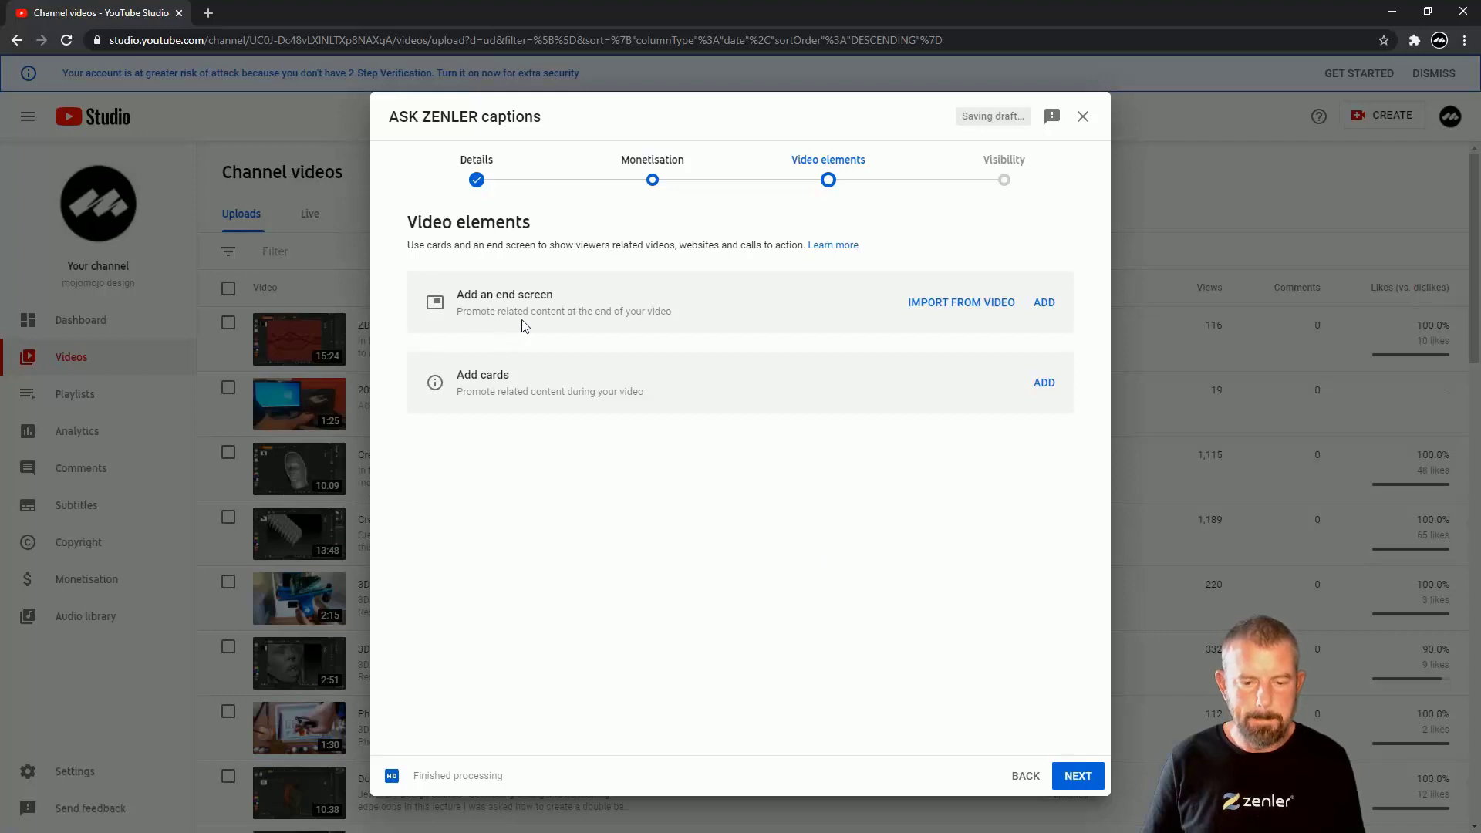
click(1077, 781)
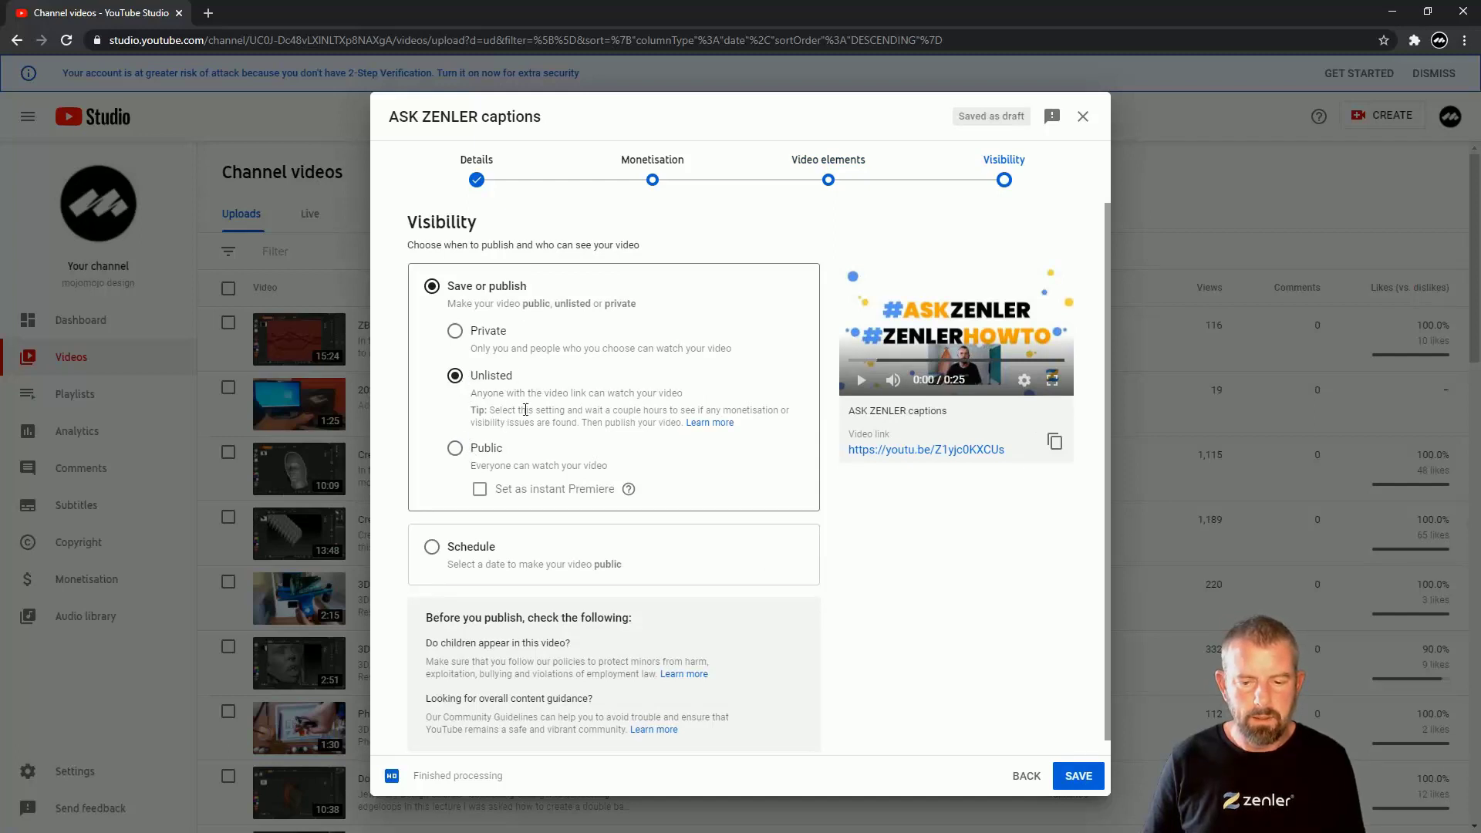
click(1080, 778)
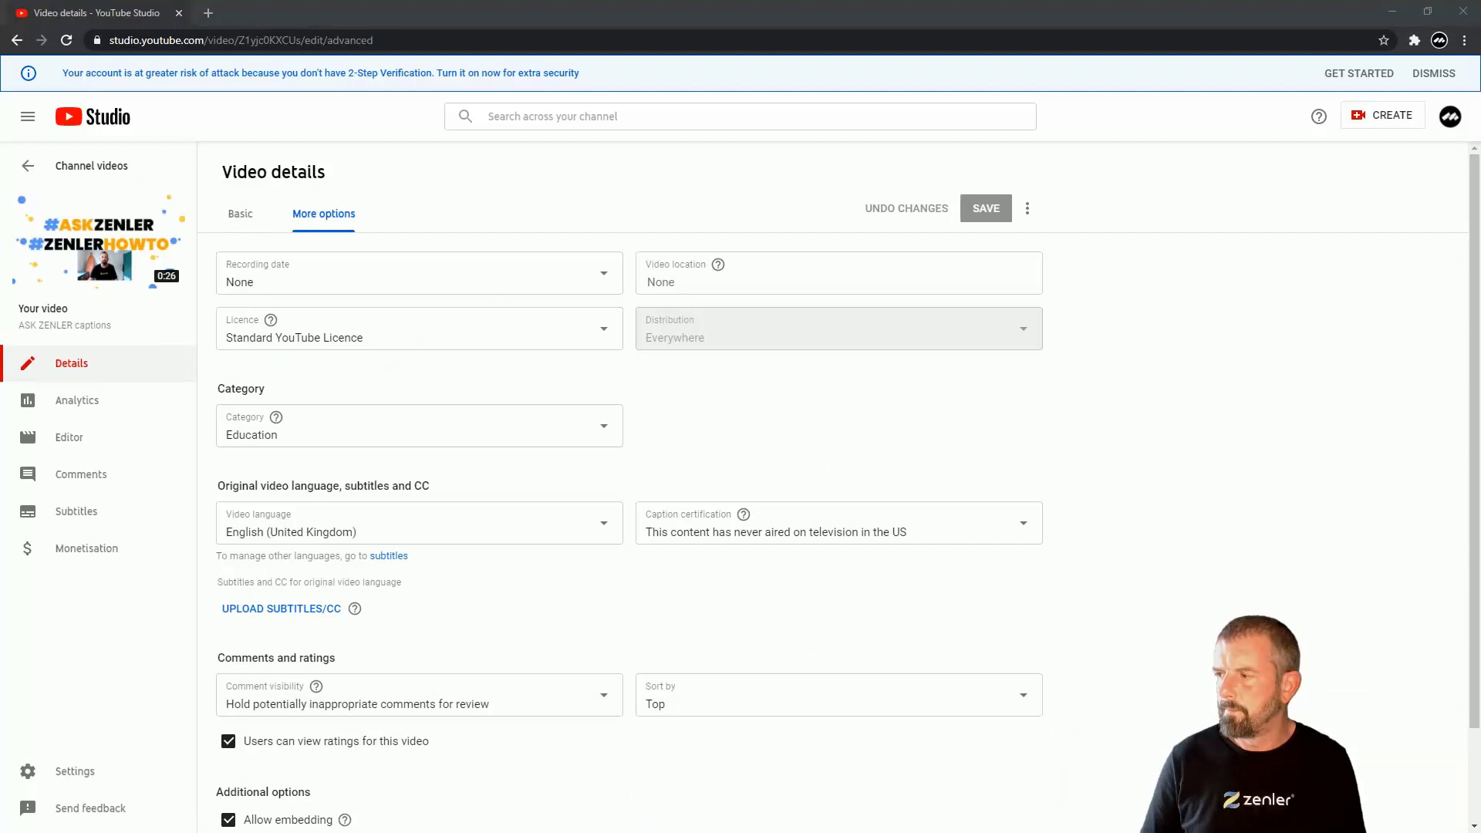
- View the uploaded ASK ZENLER captions video on its YouTube watch page, and open its subtitles settings in YouTube Studio
click(42, 267)
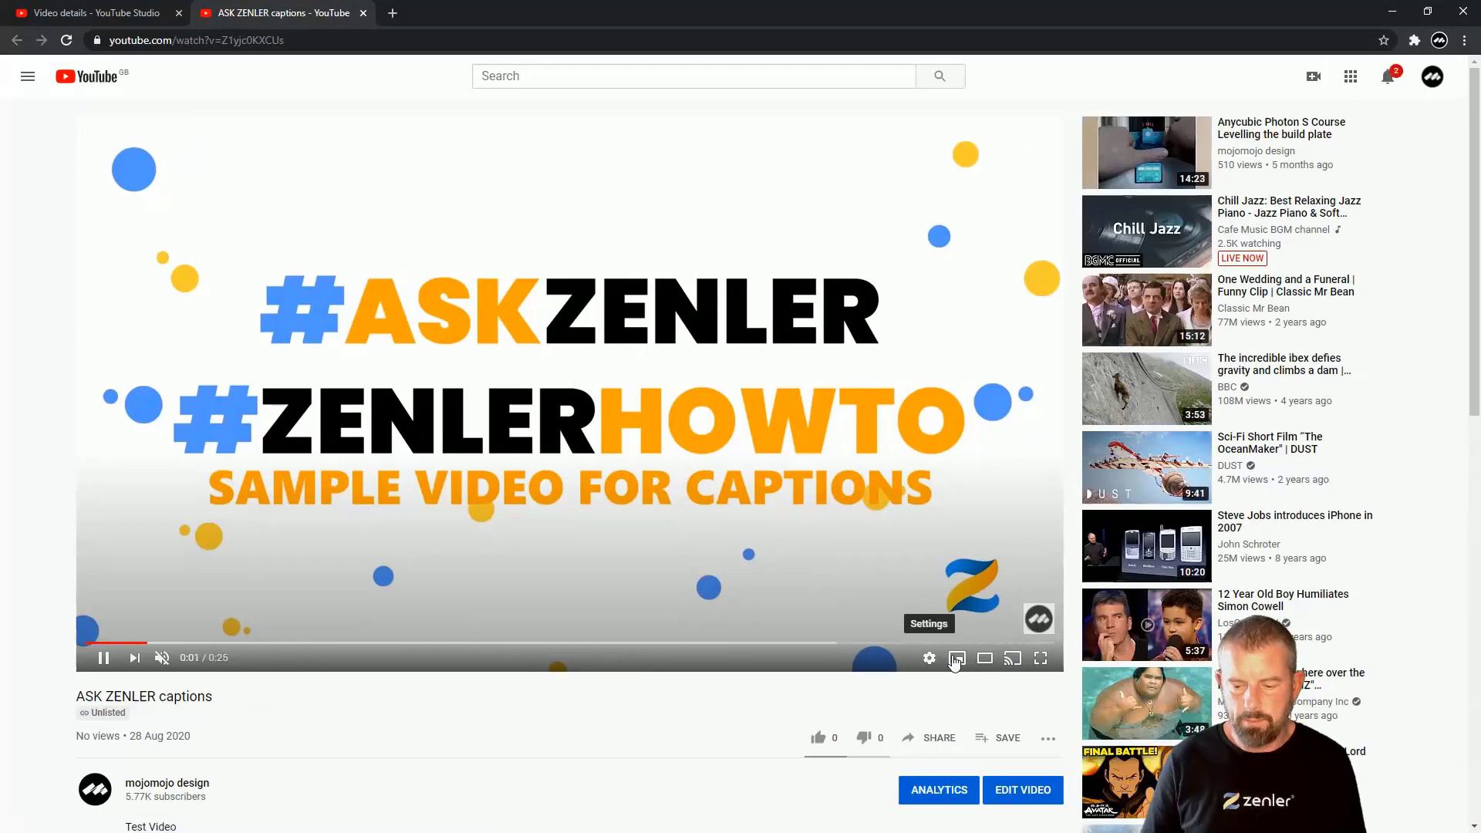
click(1024, 790)
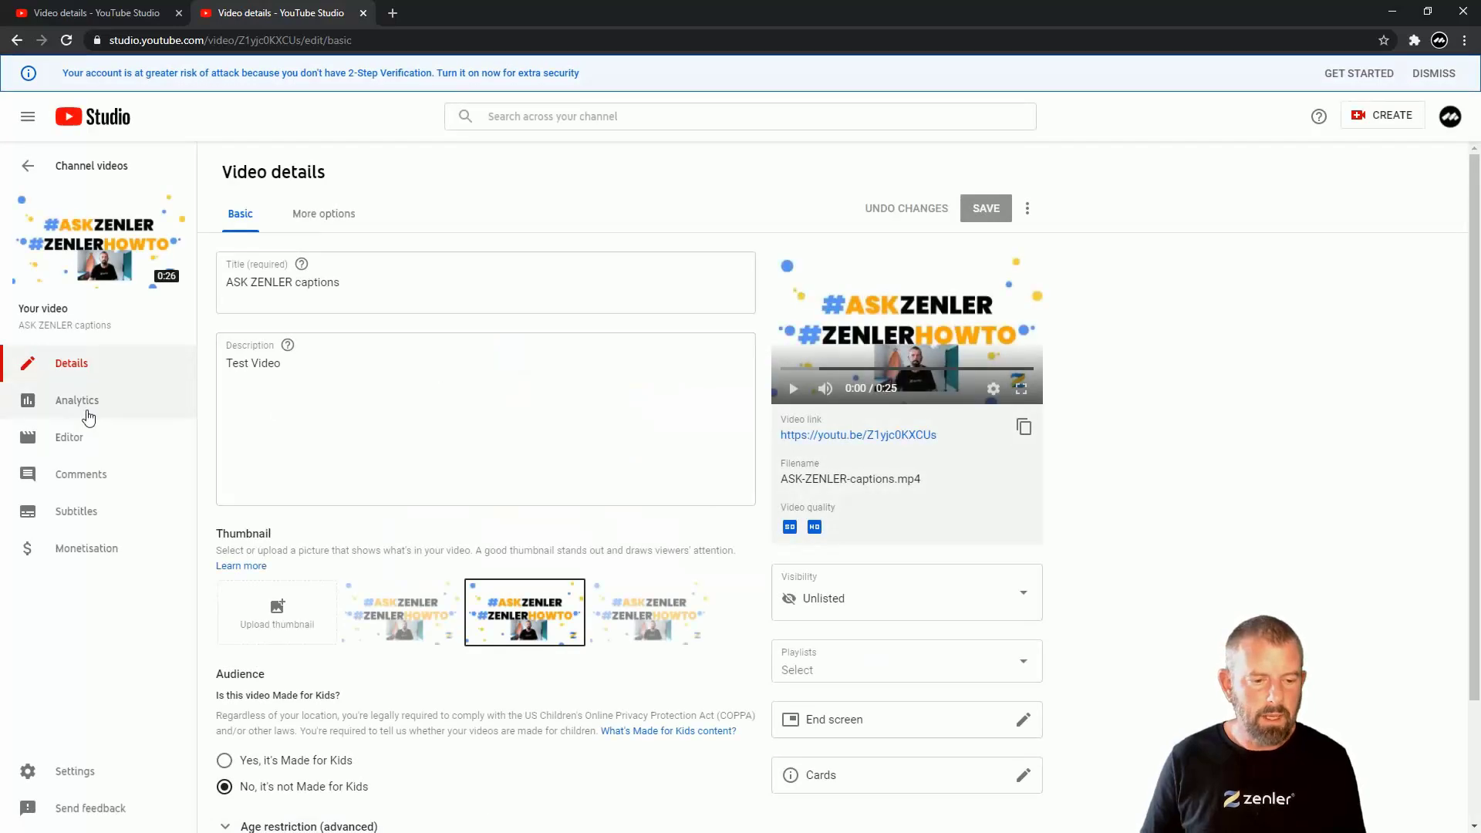
click(75, 516)
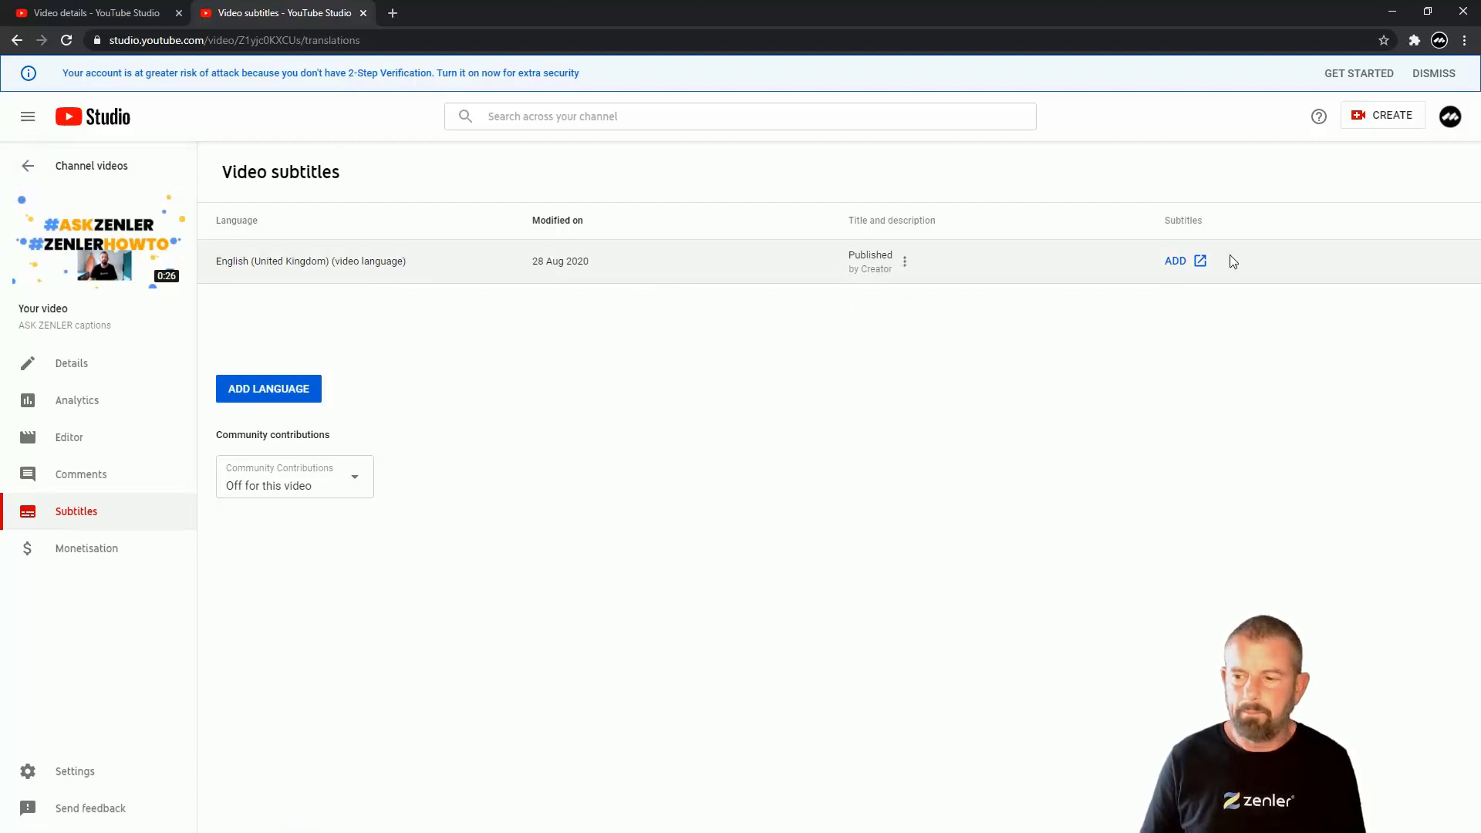
click(1392, 122)
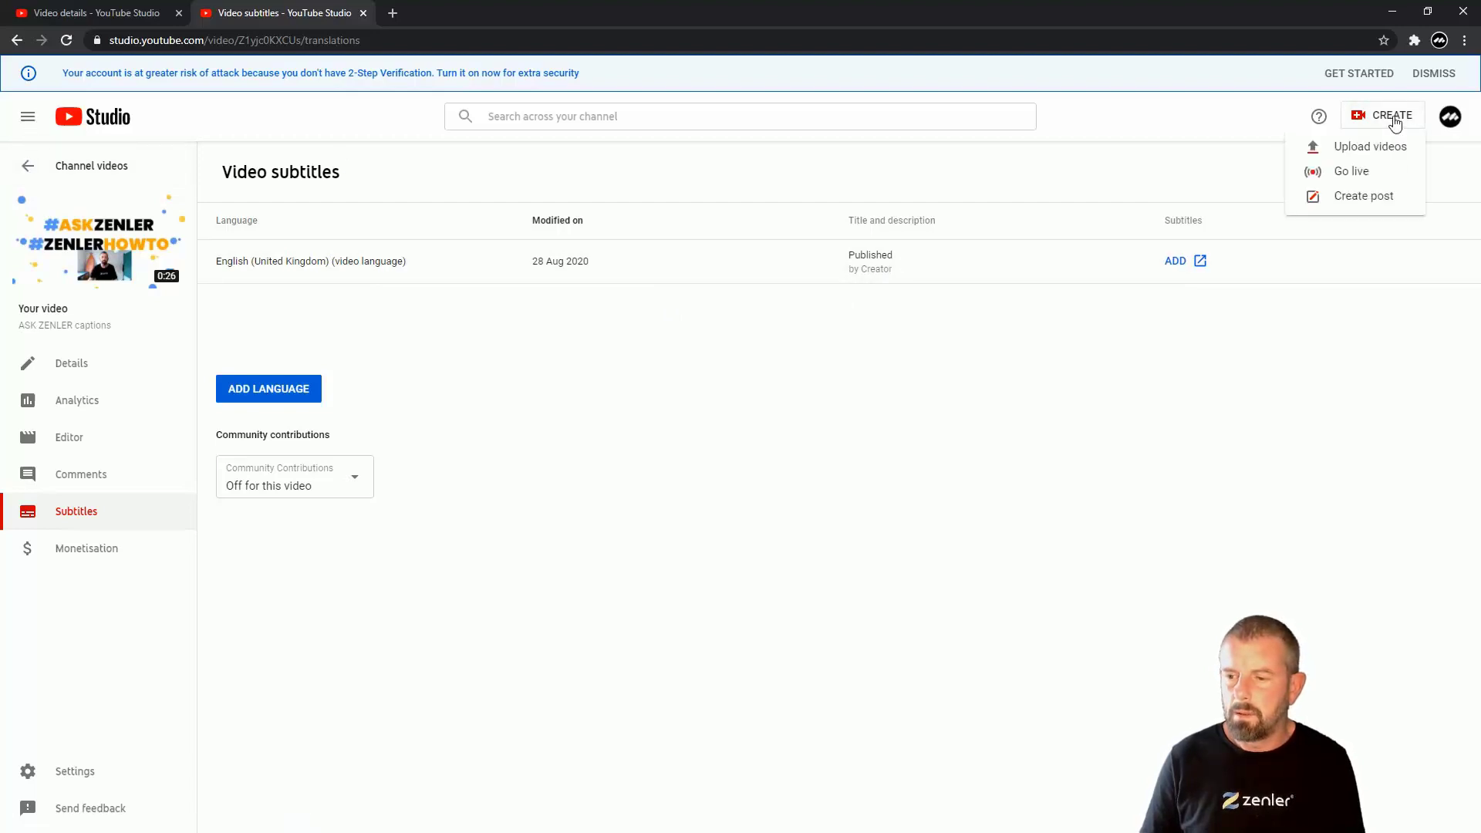
click(1451, 120)
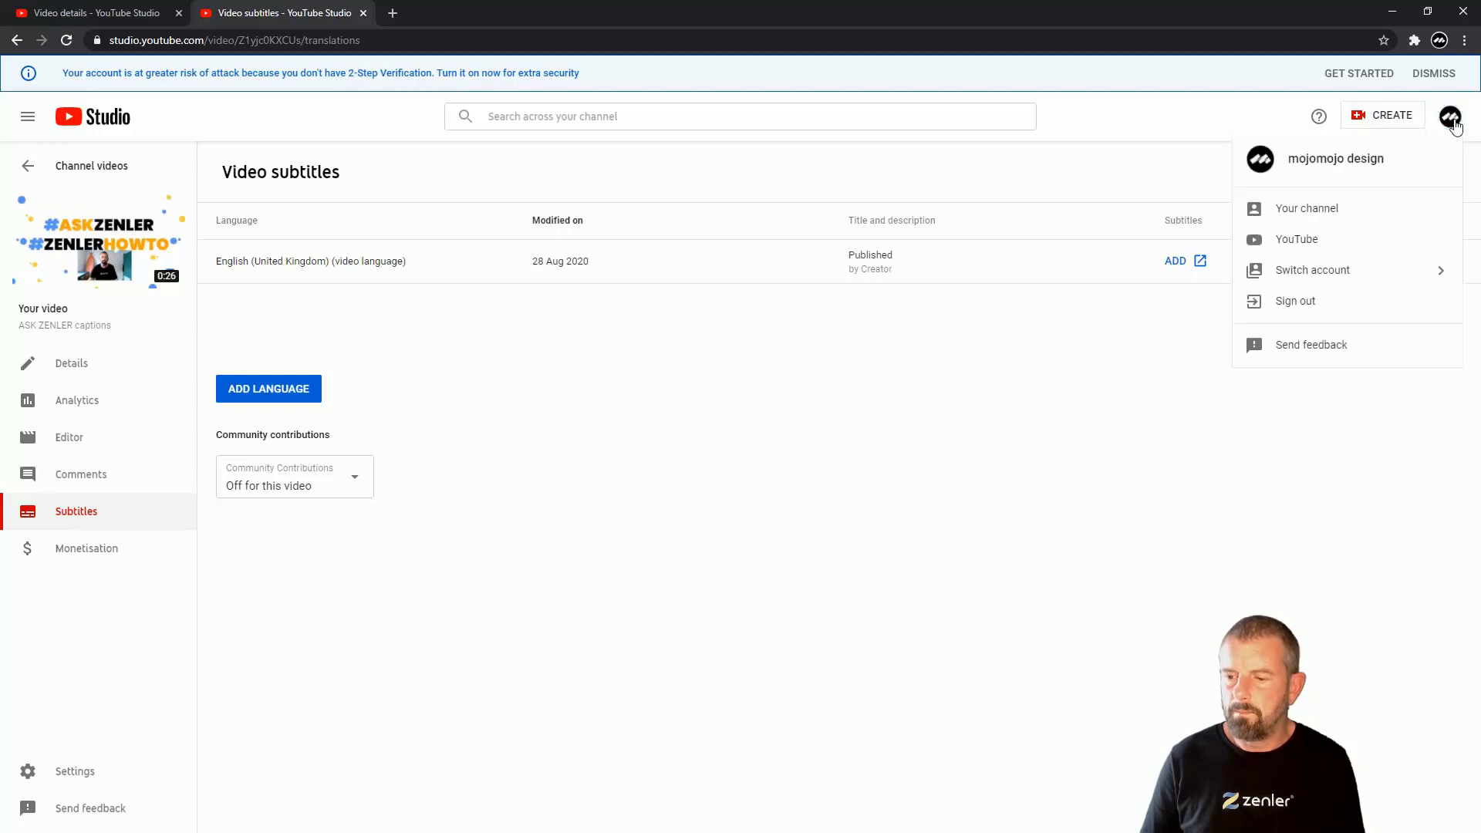
click(1062, 479)
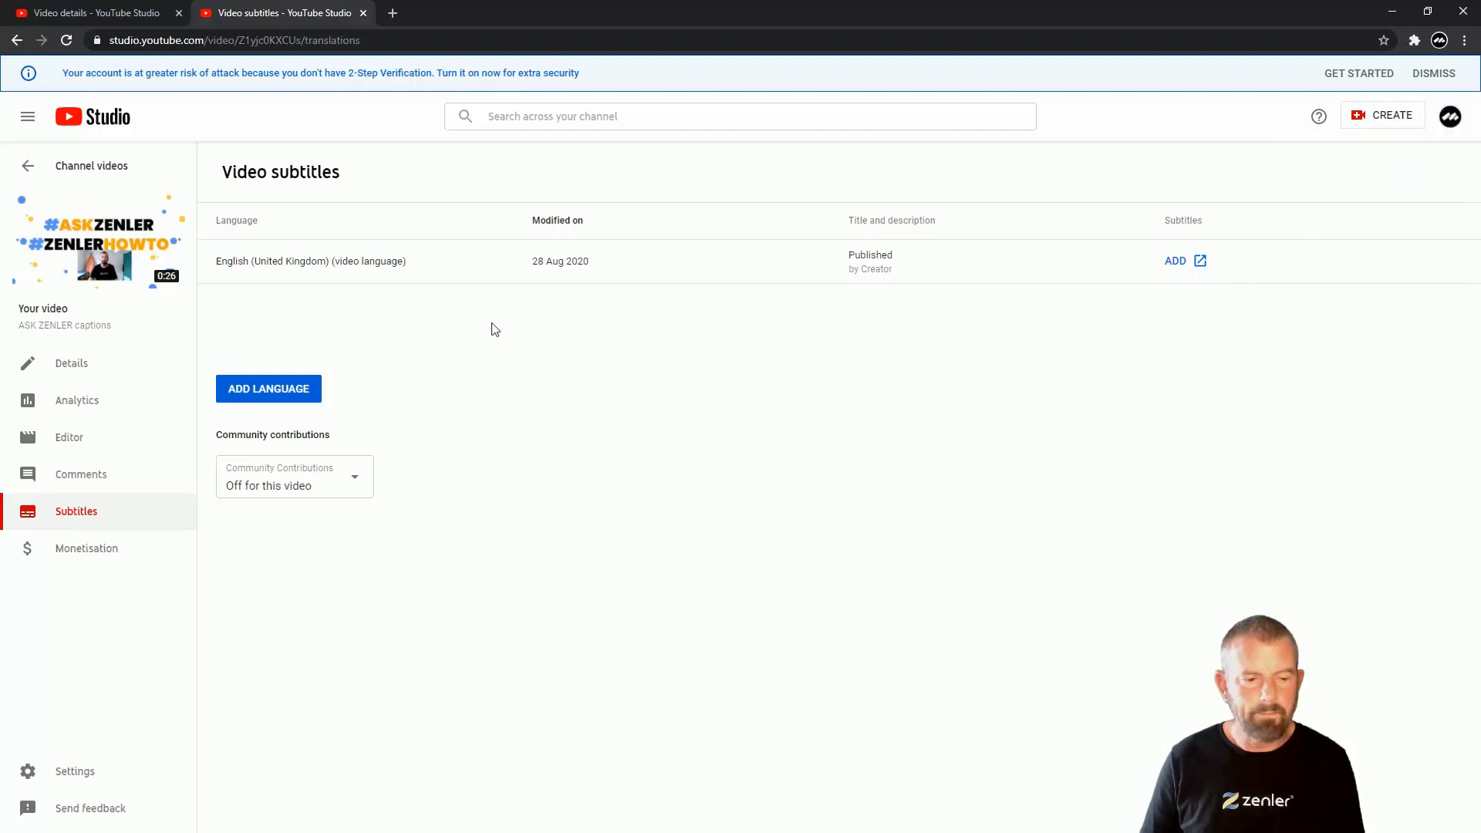
- From the channel videos, open "ZBrush Jewellery Subtraction and ring technique" on its YouTube watch page and turn its closed captions off
click(30, 168)
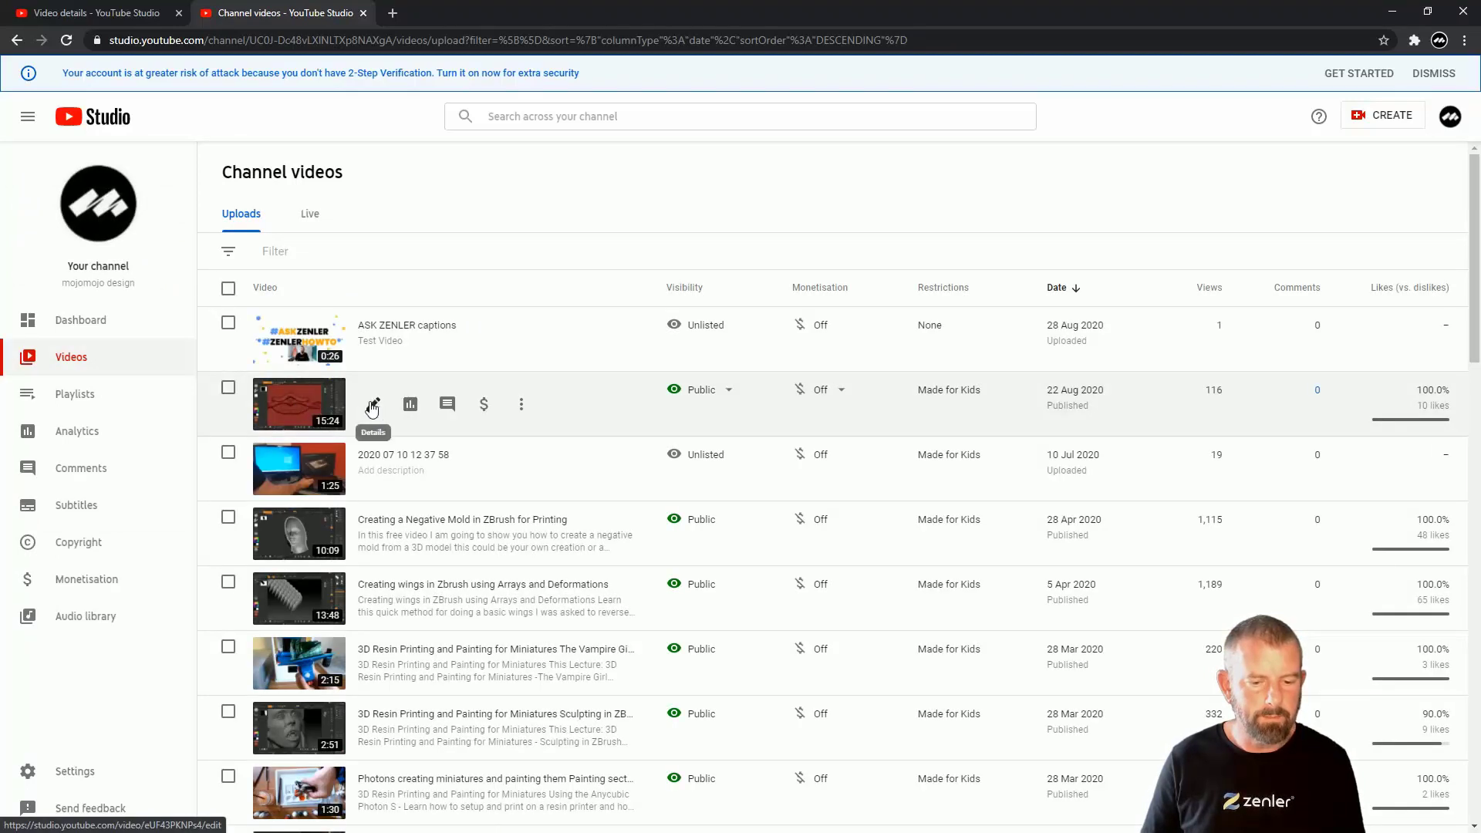
click(373, 405)
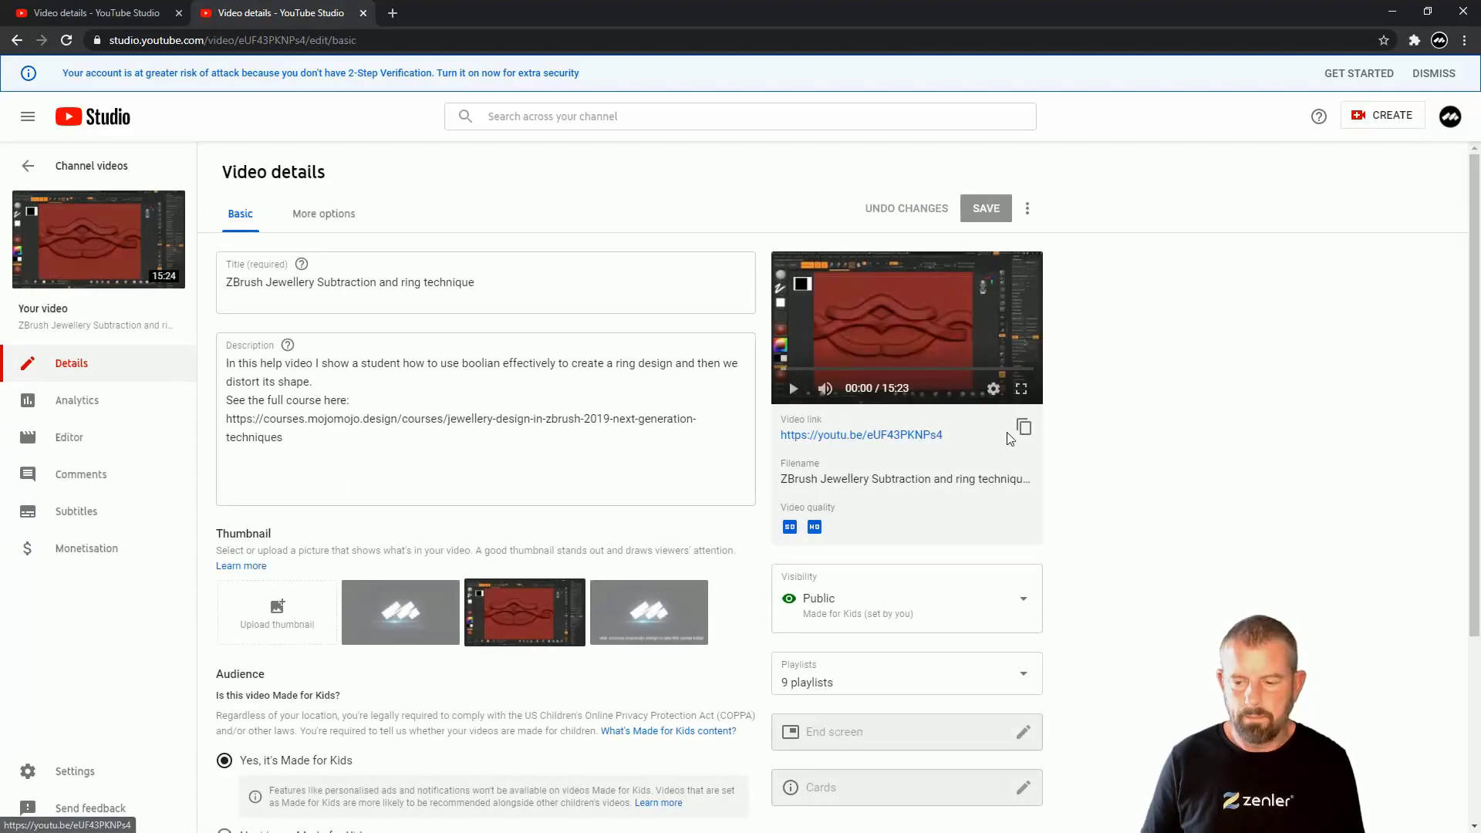
click(91, 256)
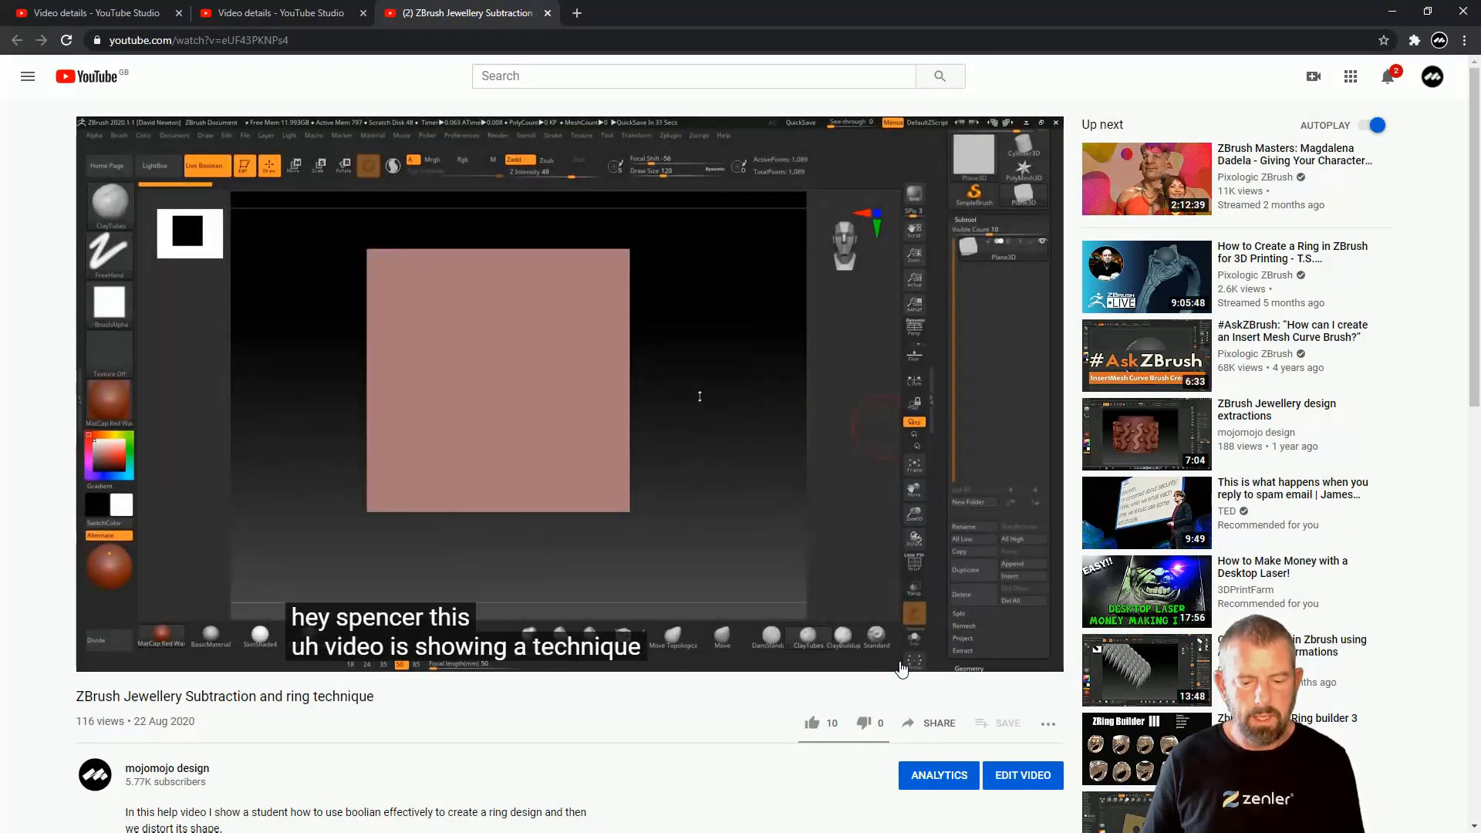
click(907, 665)
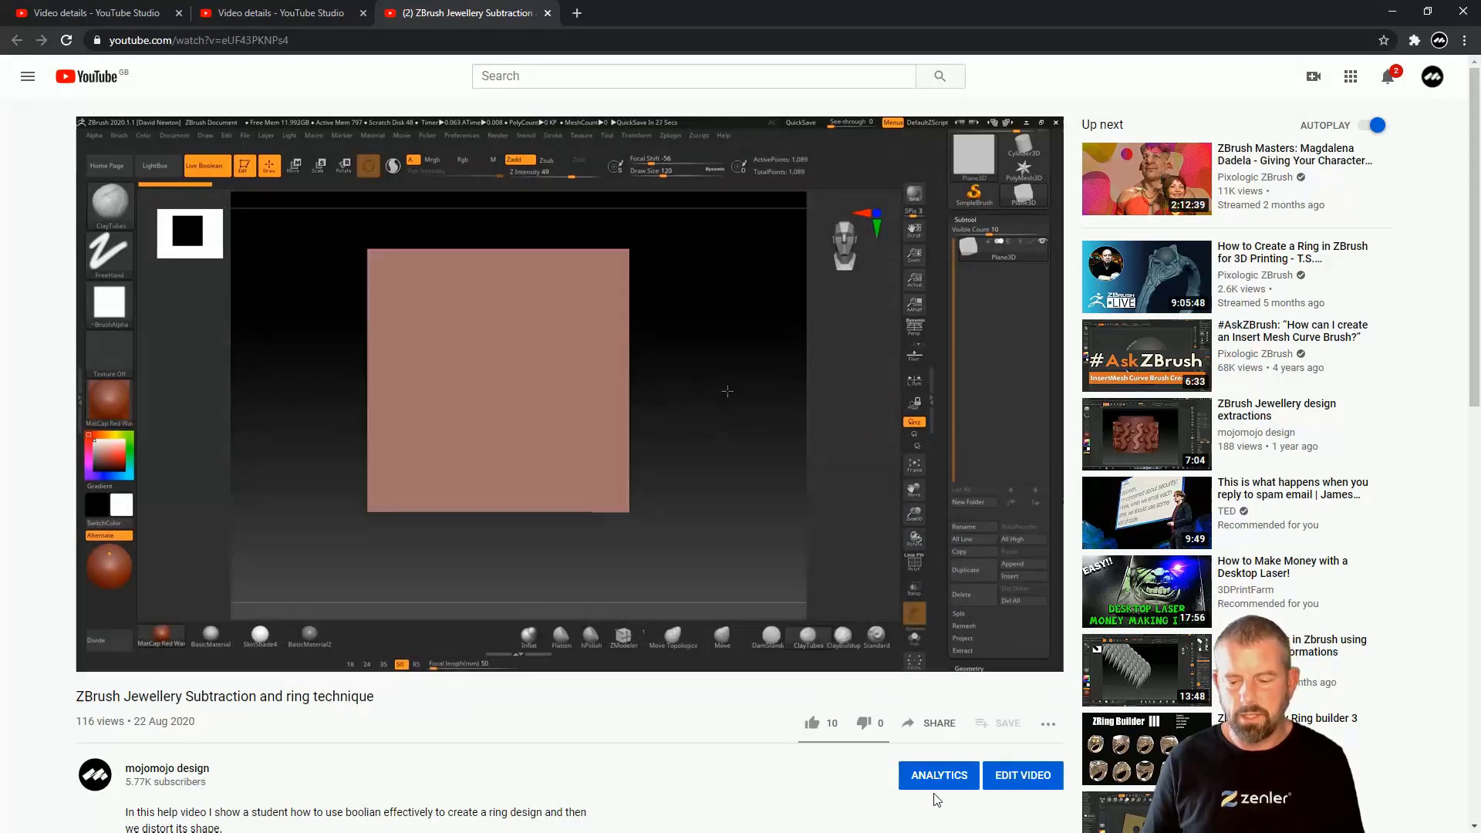
- Look for caption settings in the ZBrush video's subtitles, additional details and editor pages, ending on its subtitles page
click(1017, 775)
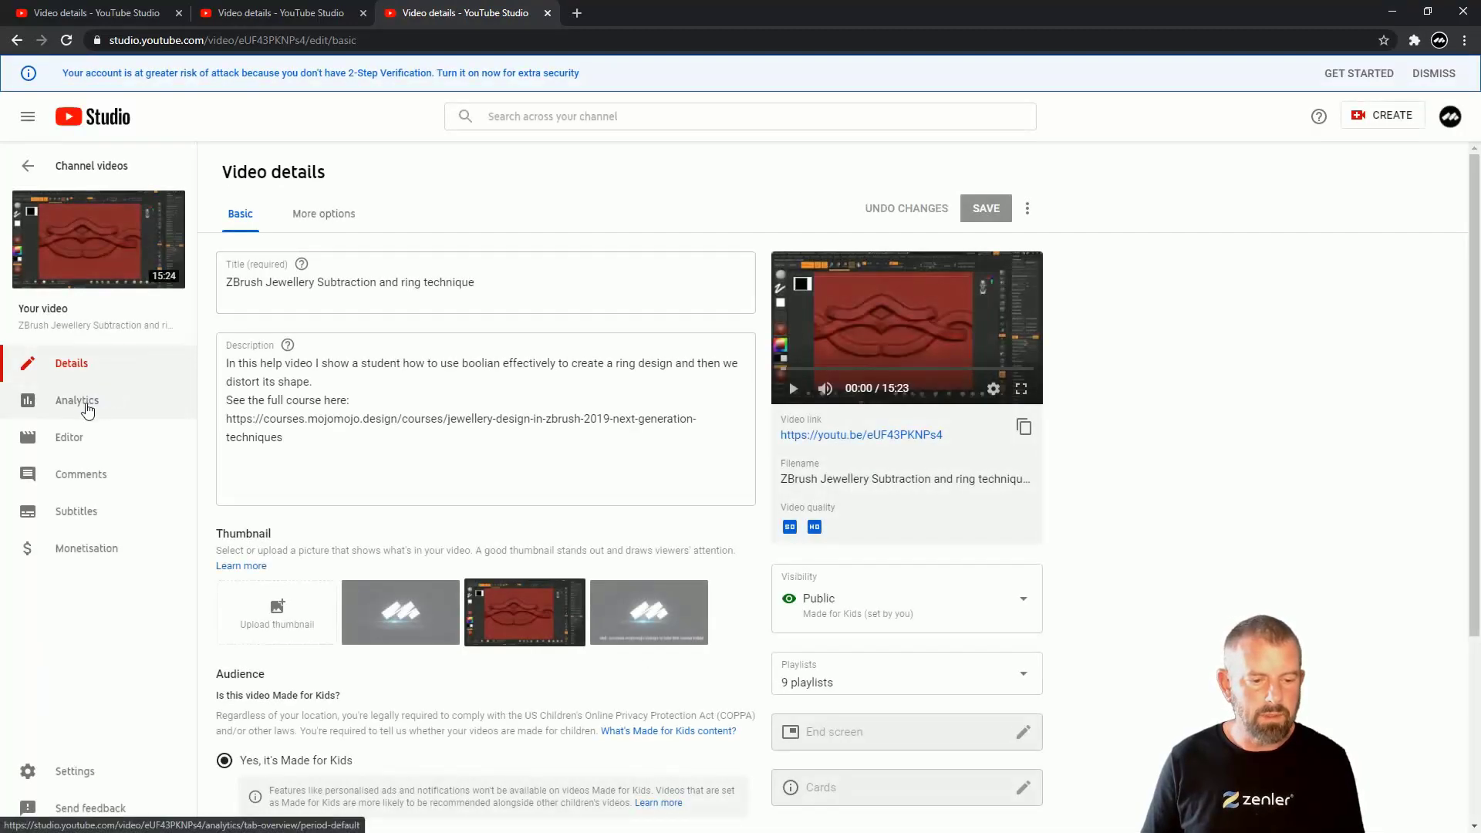
click(143, 522)
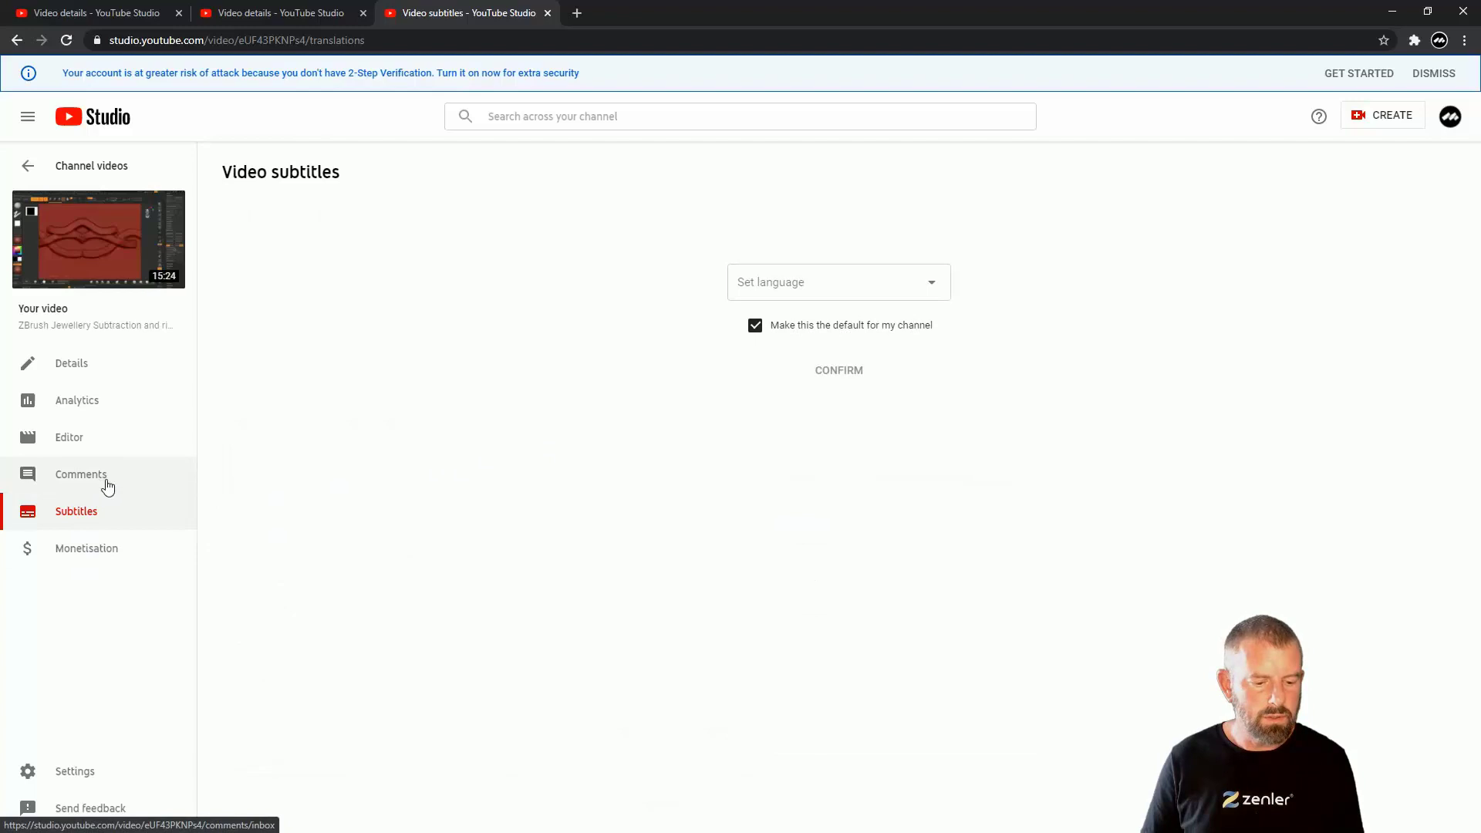
click(79, 372)
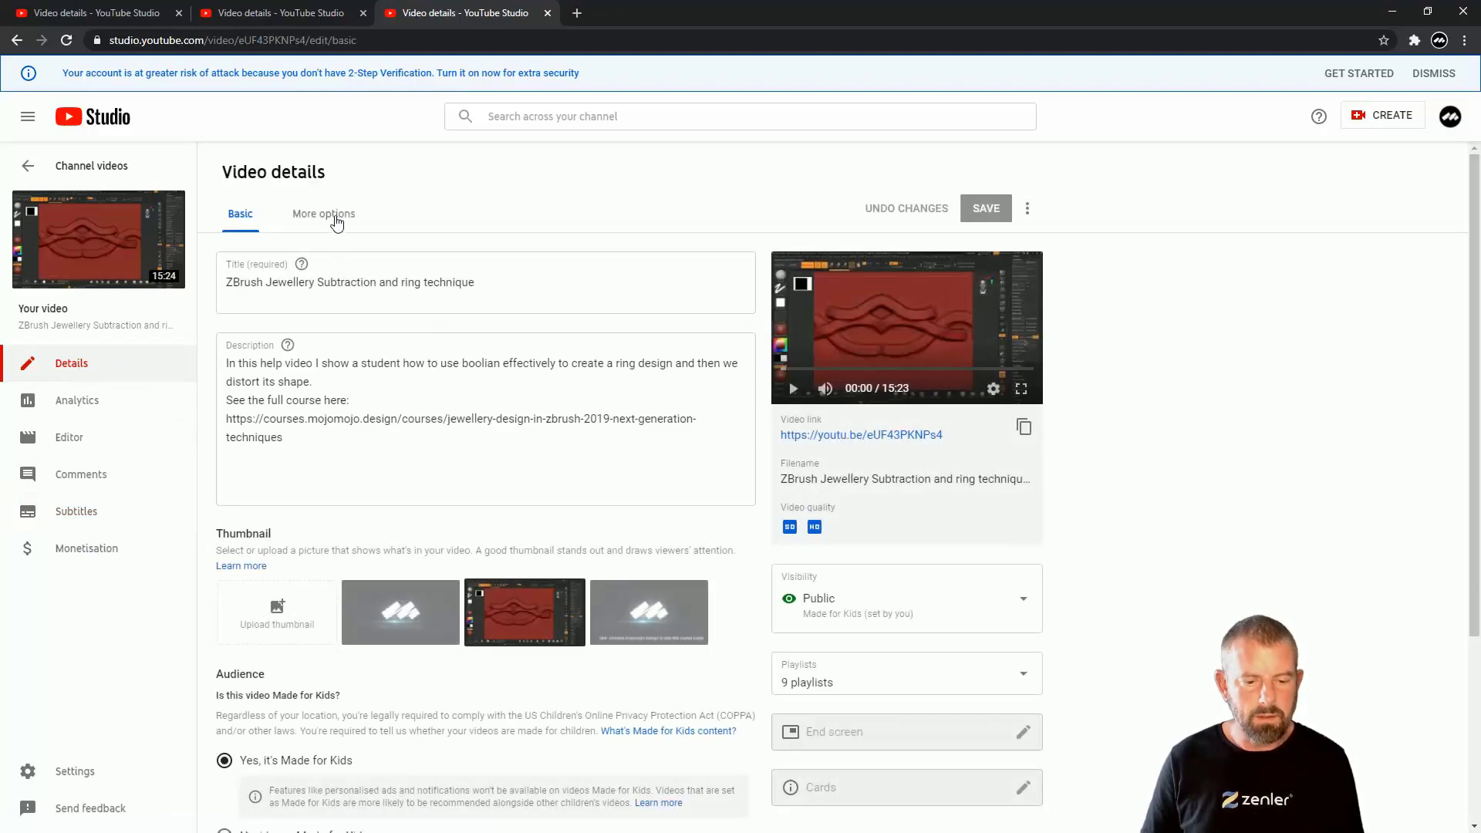
click(336, 219)
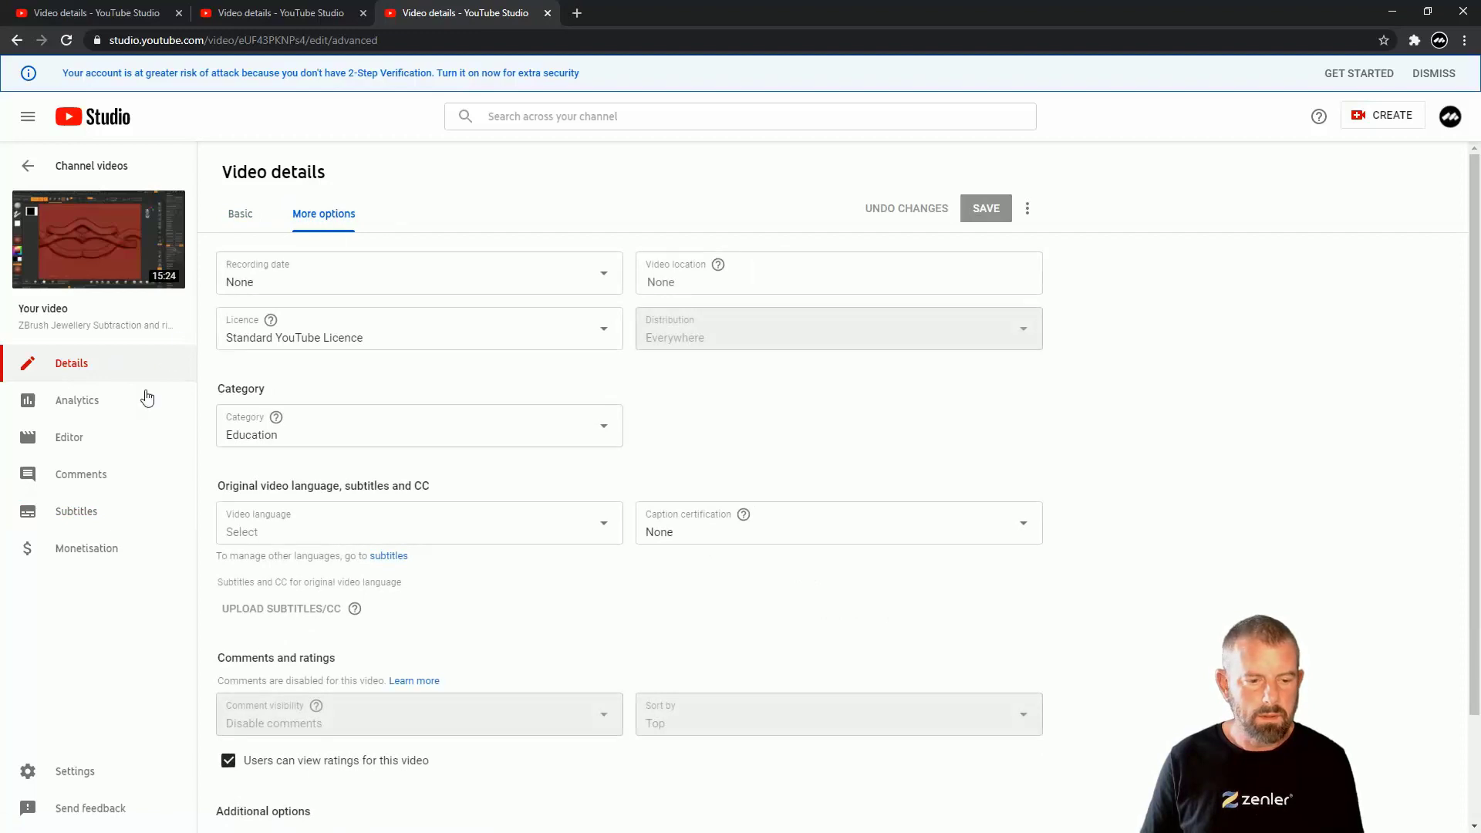
click(68, 441)
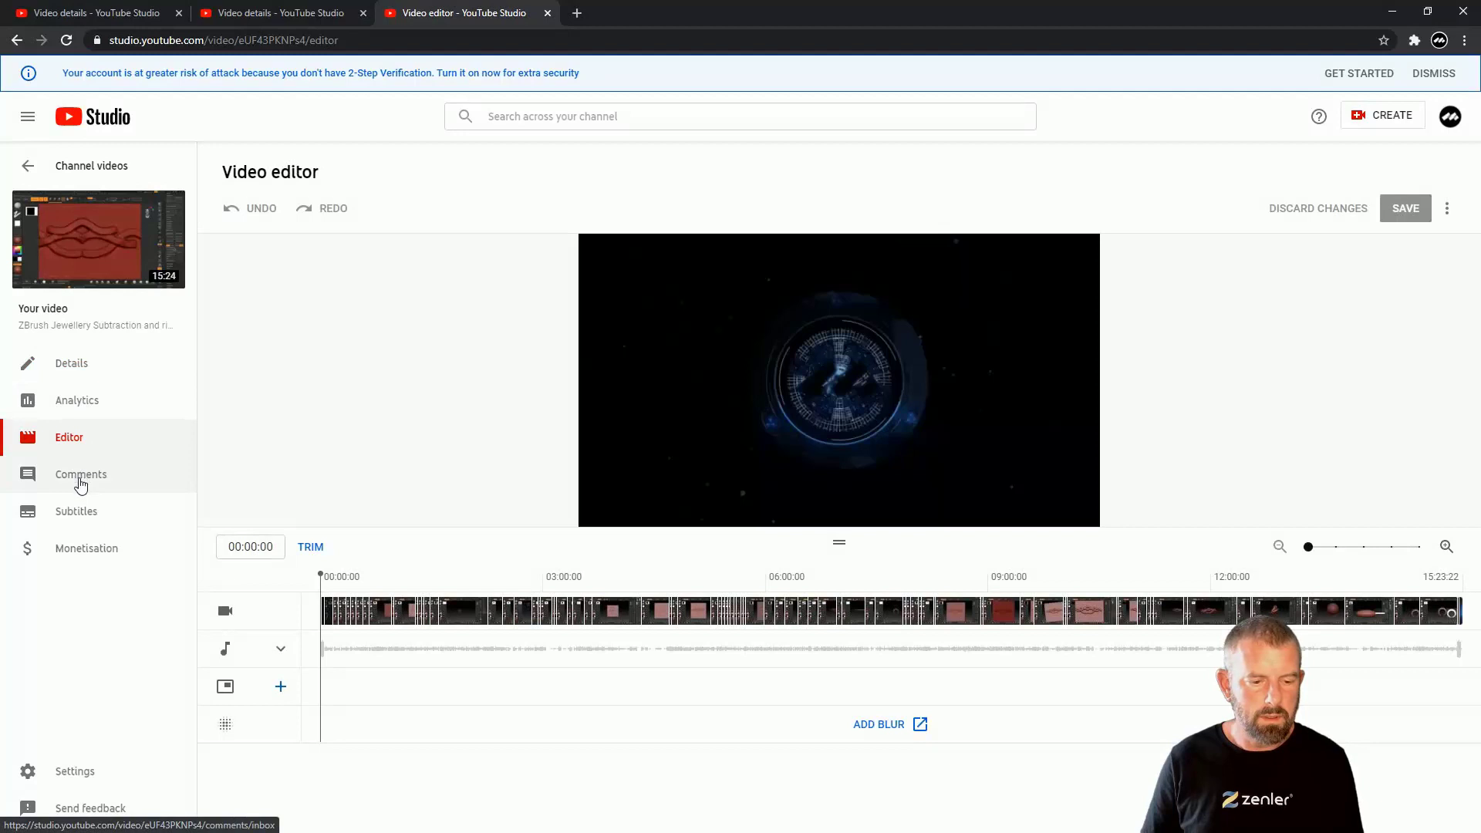
click(78, 517)
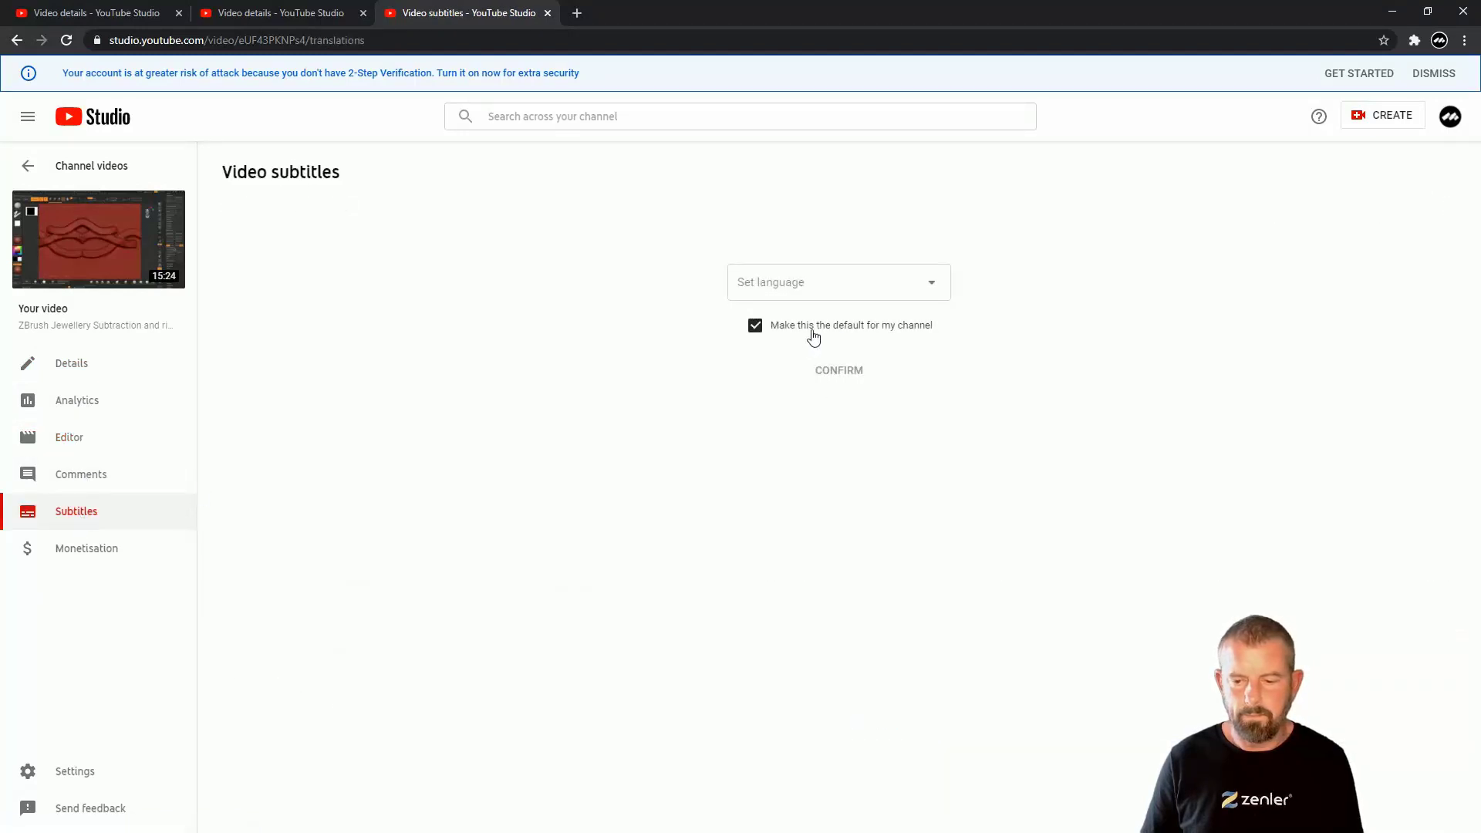
- Set the ZBrush video's language to English, keep it as the channel default, and confirm the choice
click(940, 289)
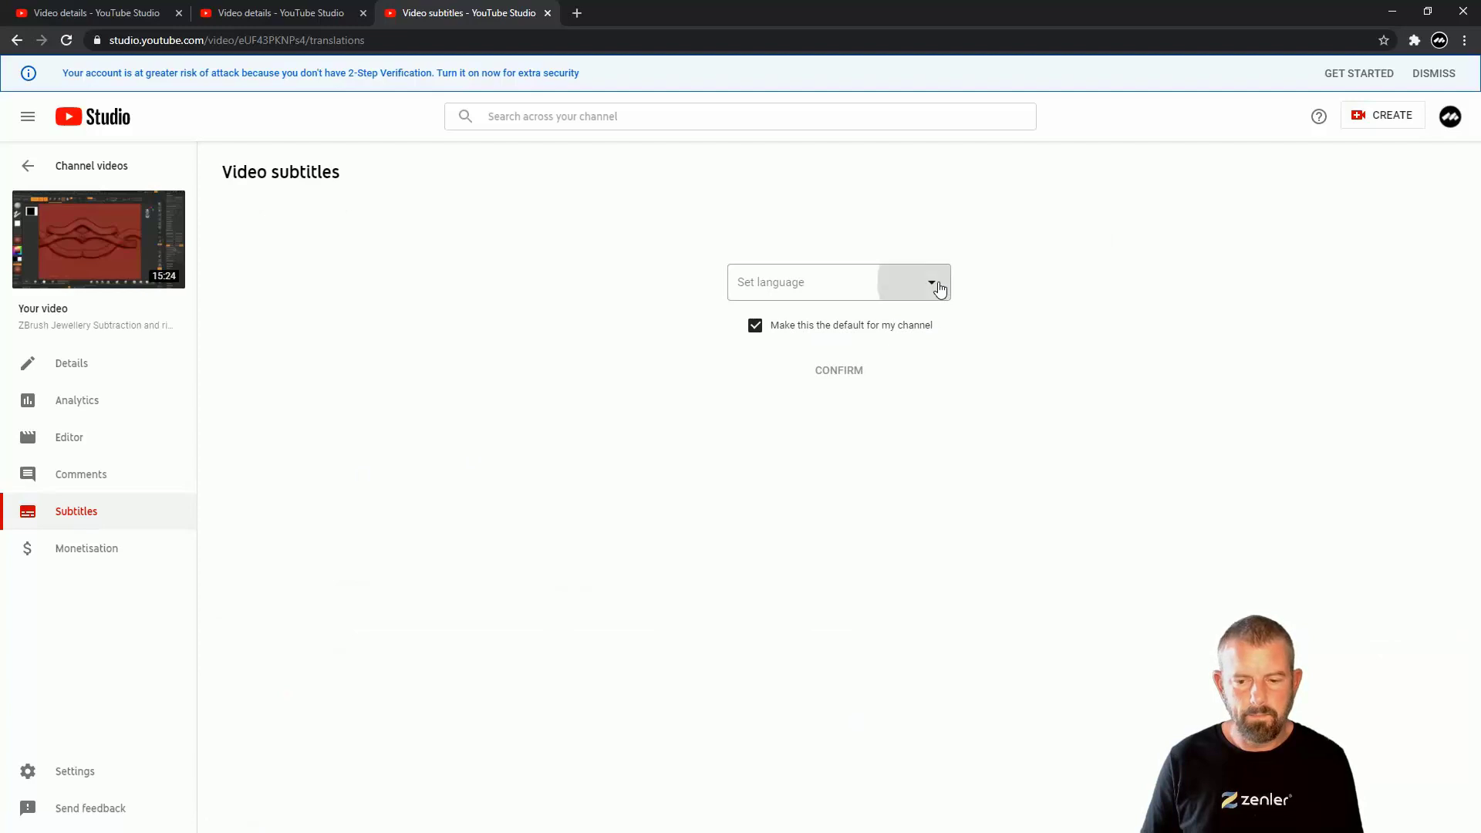
scroll(944, 347, down, 4)
drag(946, 375, 934, 405)
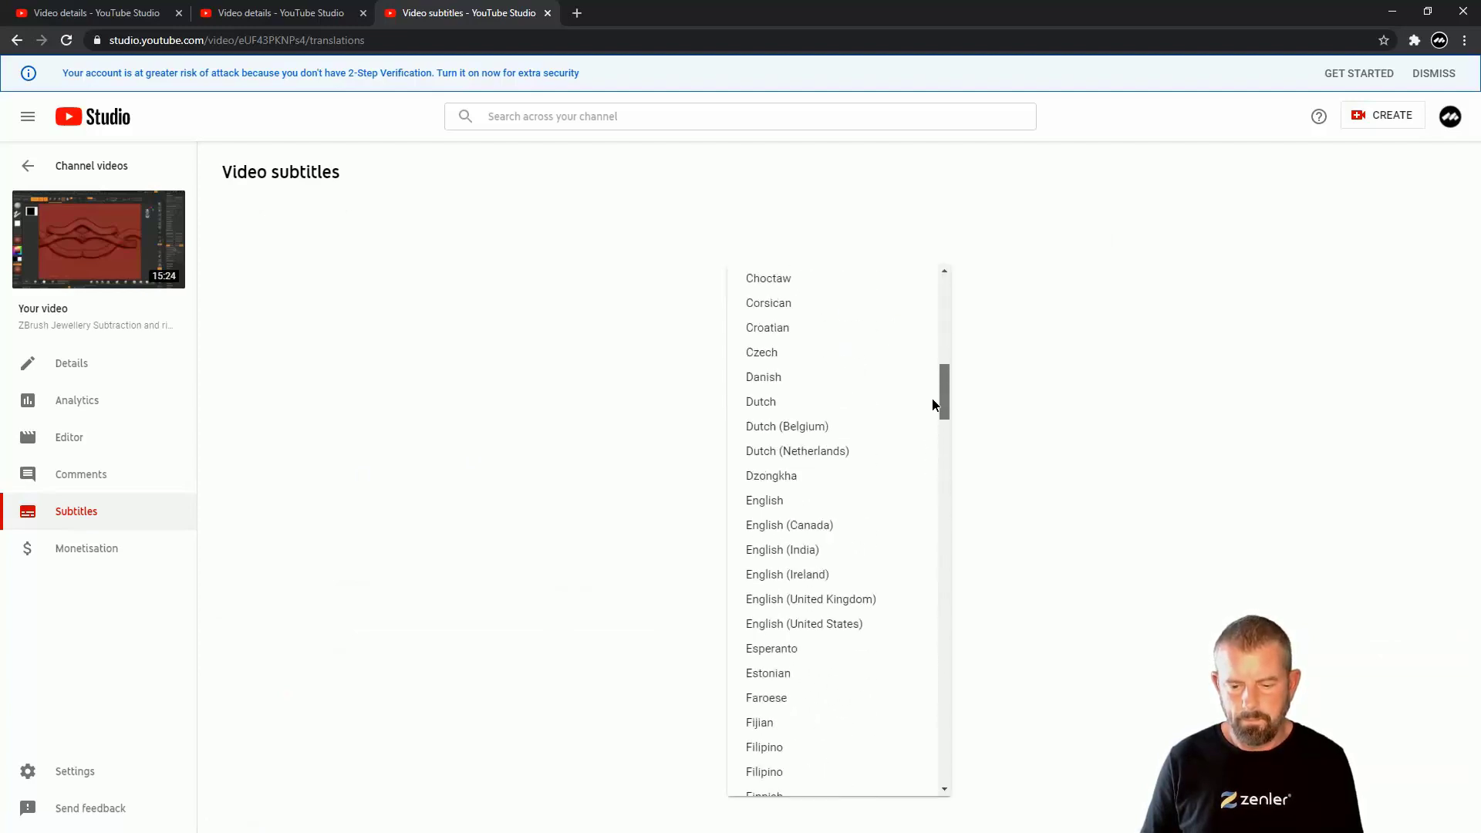
click(778, 501)
click(844, 370)
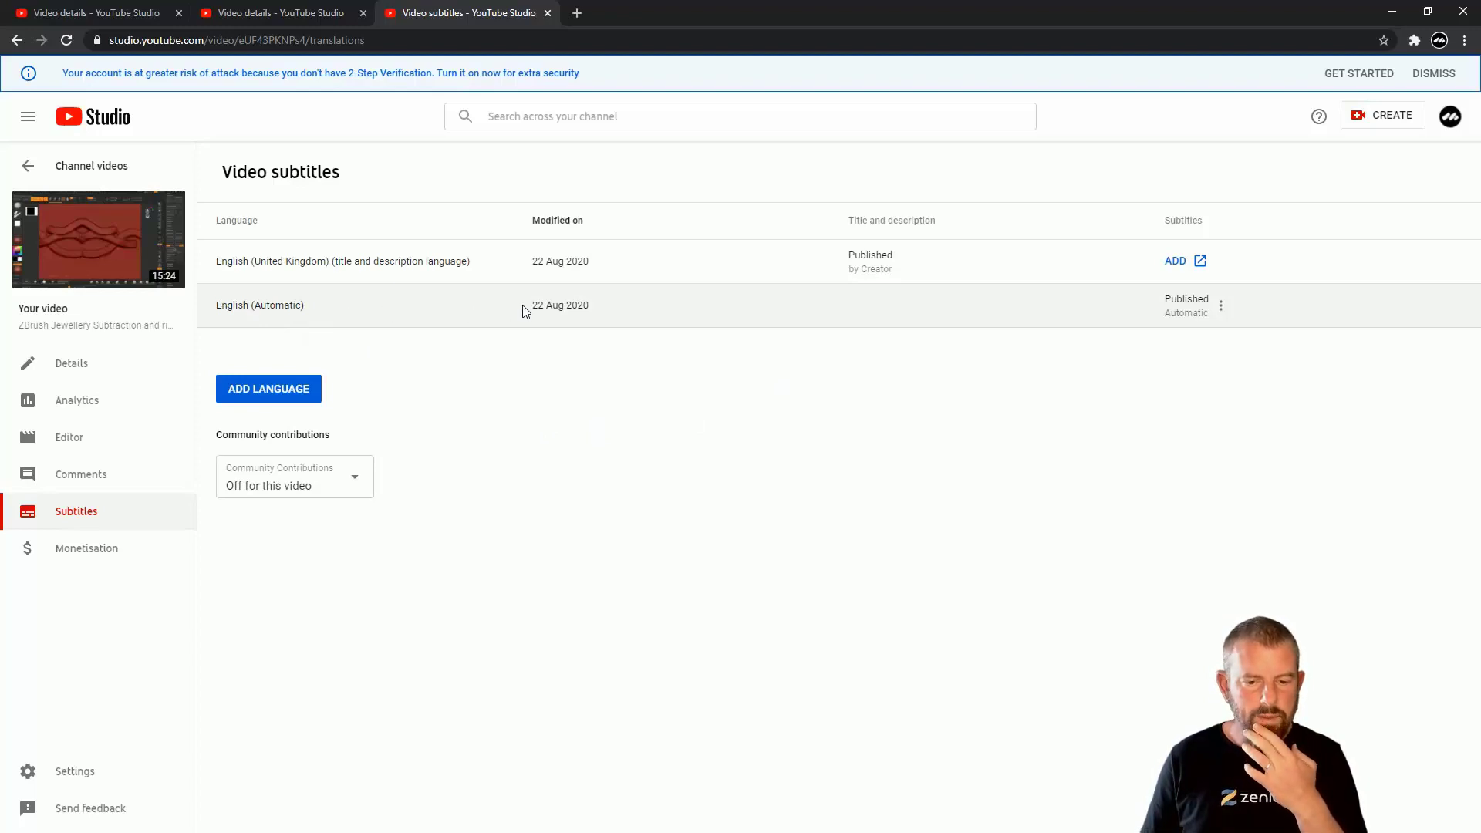
- Check which download formats are offered for the ZBrush video's automatic English captions, without downloading any
drag(252, 306, 305, 306)
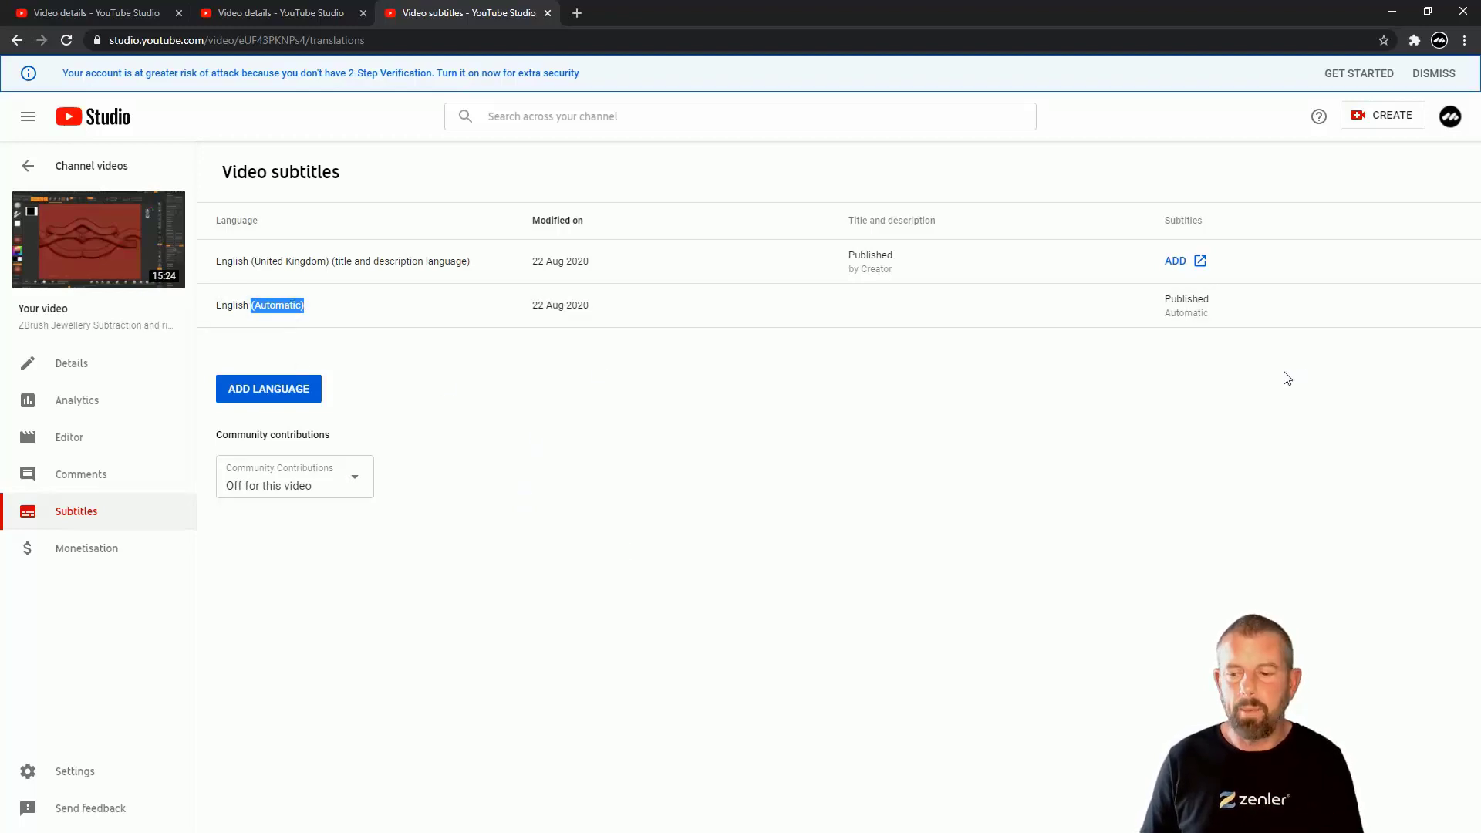
click(1221, 306)
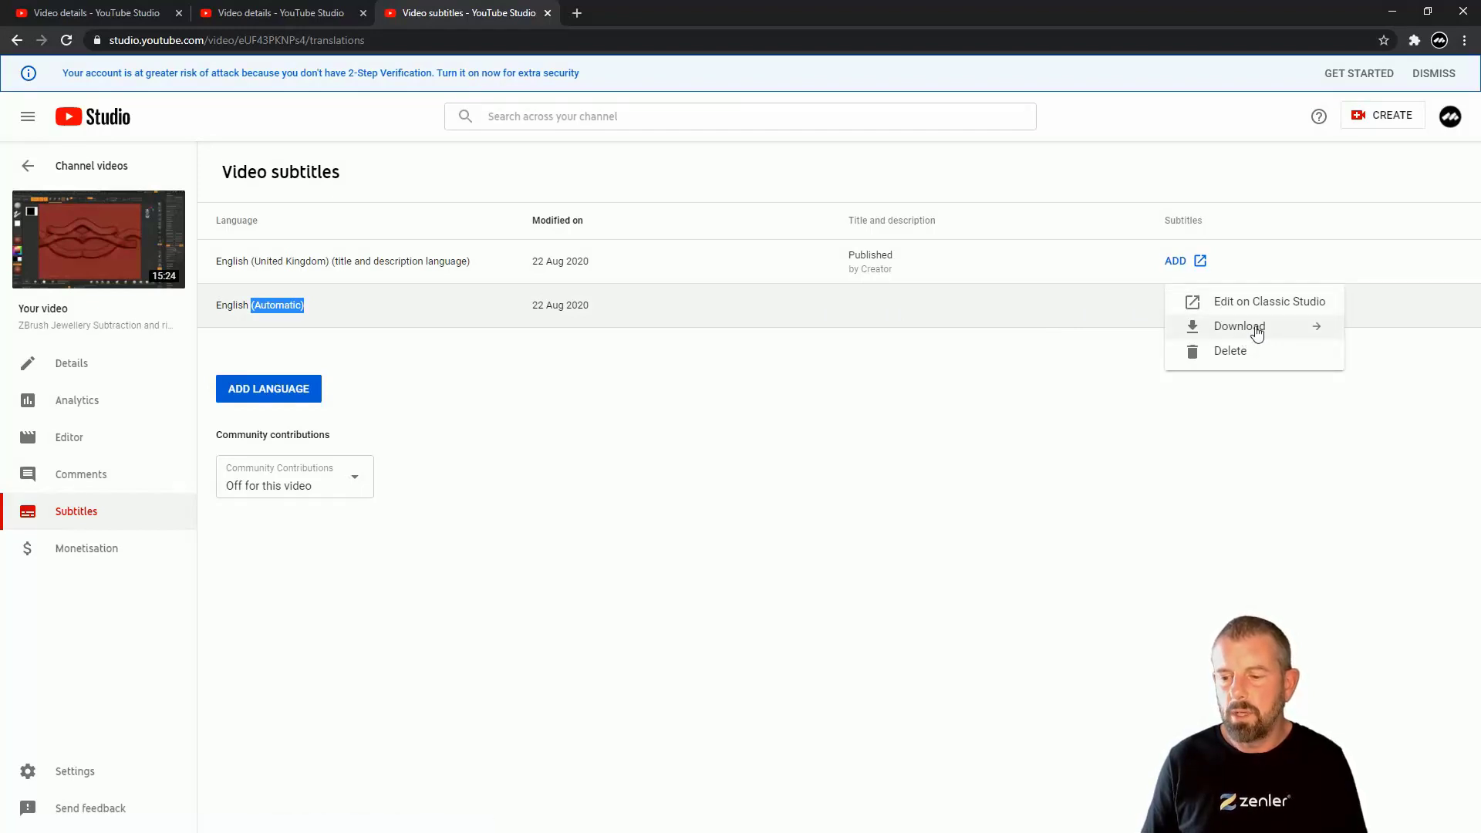
click(1254, 329)
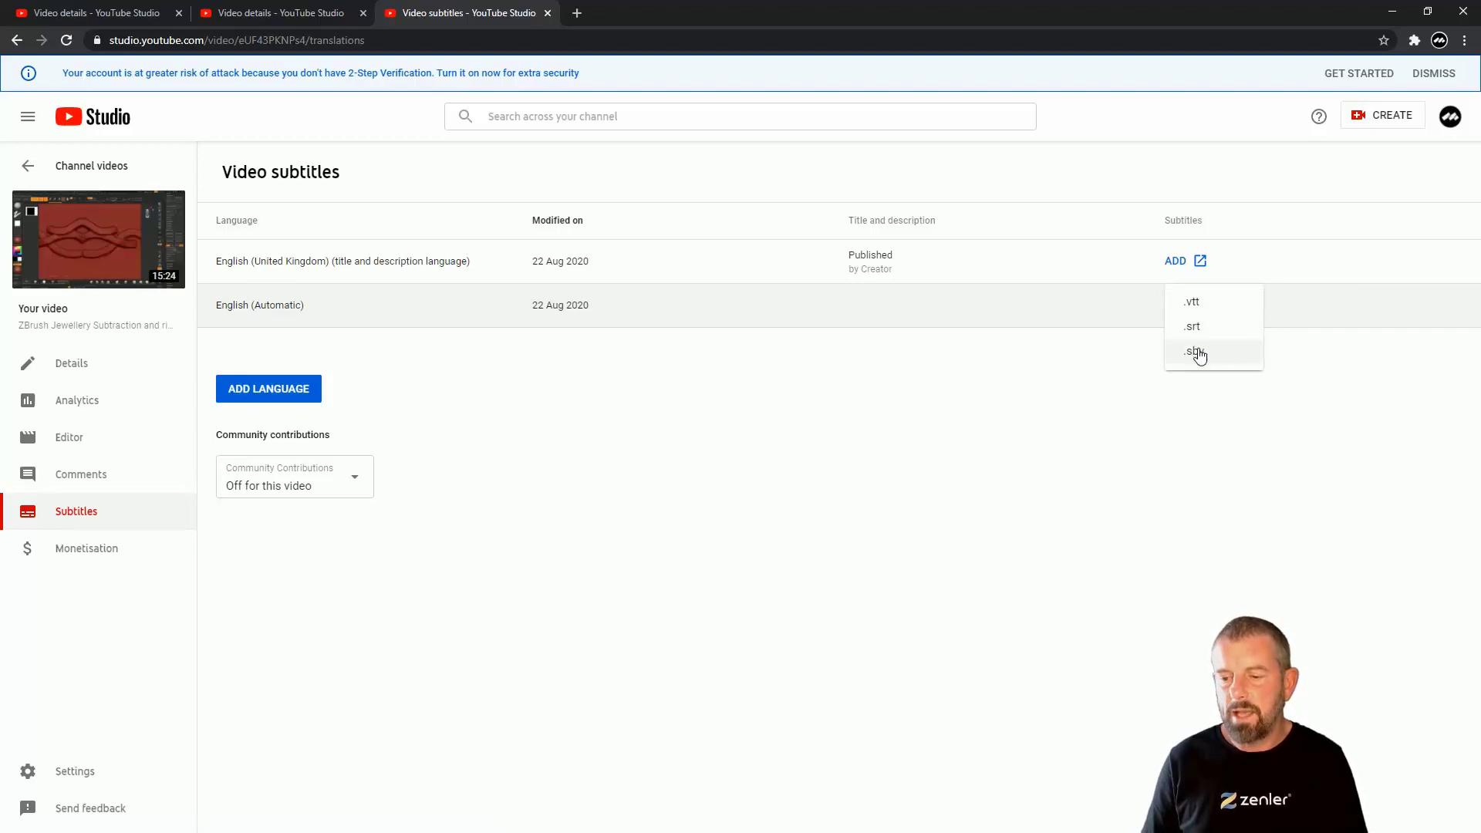
click(952, 464)
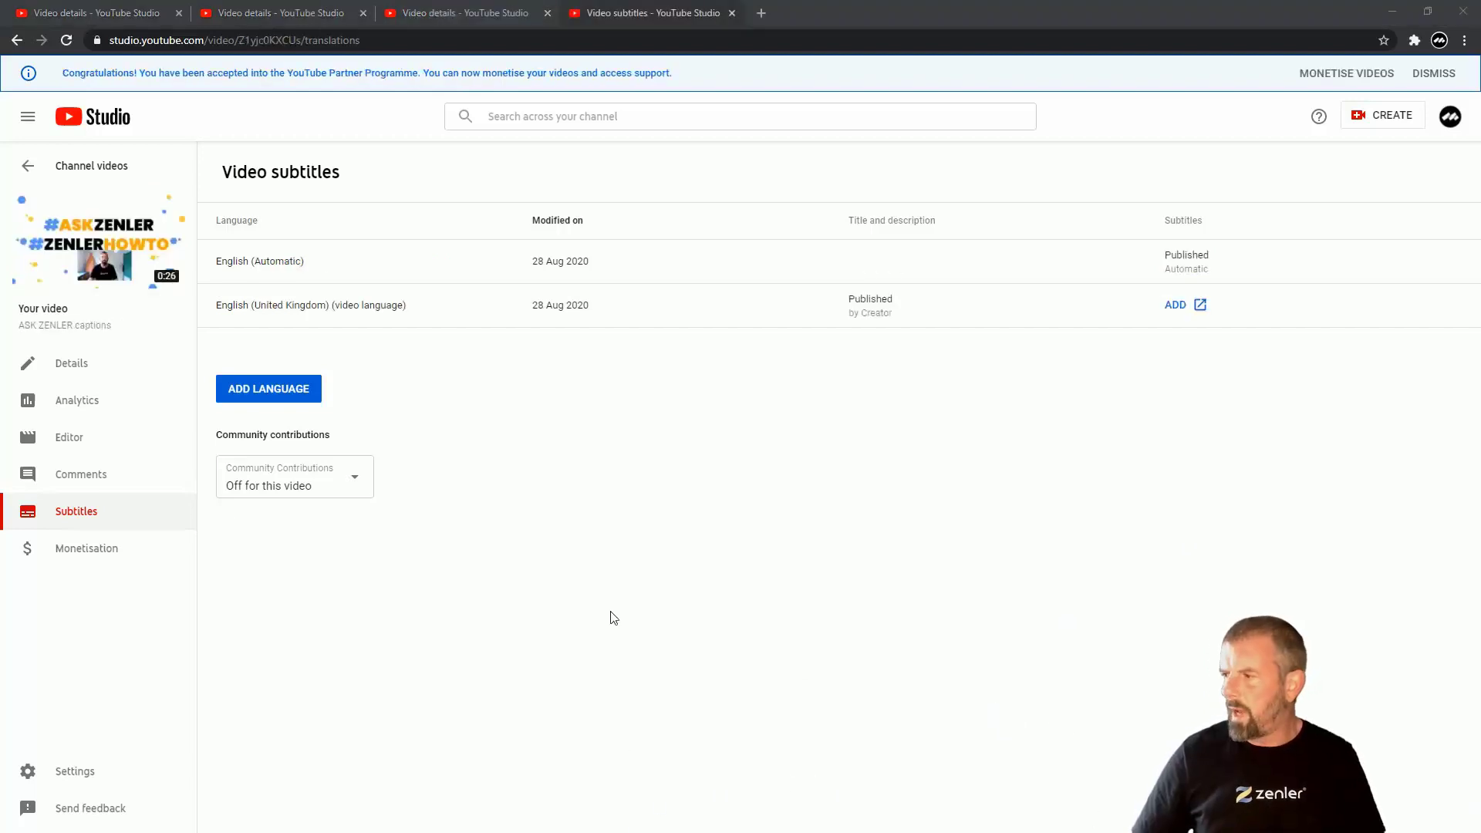
- View the ASK ZENLER captions video on YouTube, return to its subtitles page, and open the methods for adding English (United Kingdom) subtitles
click(67, 41)
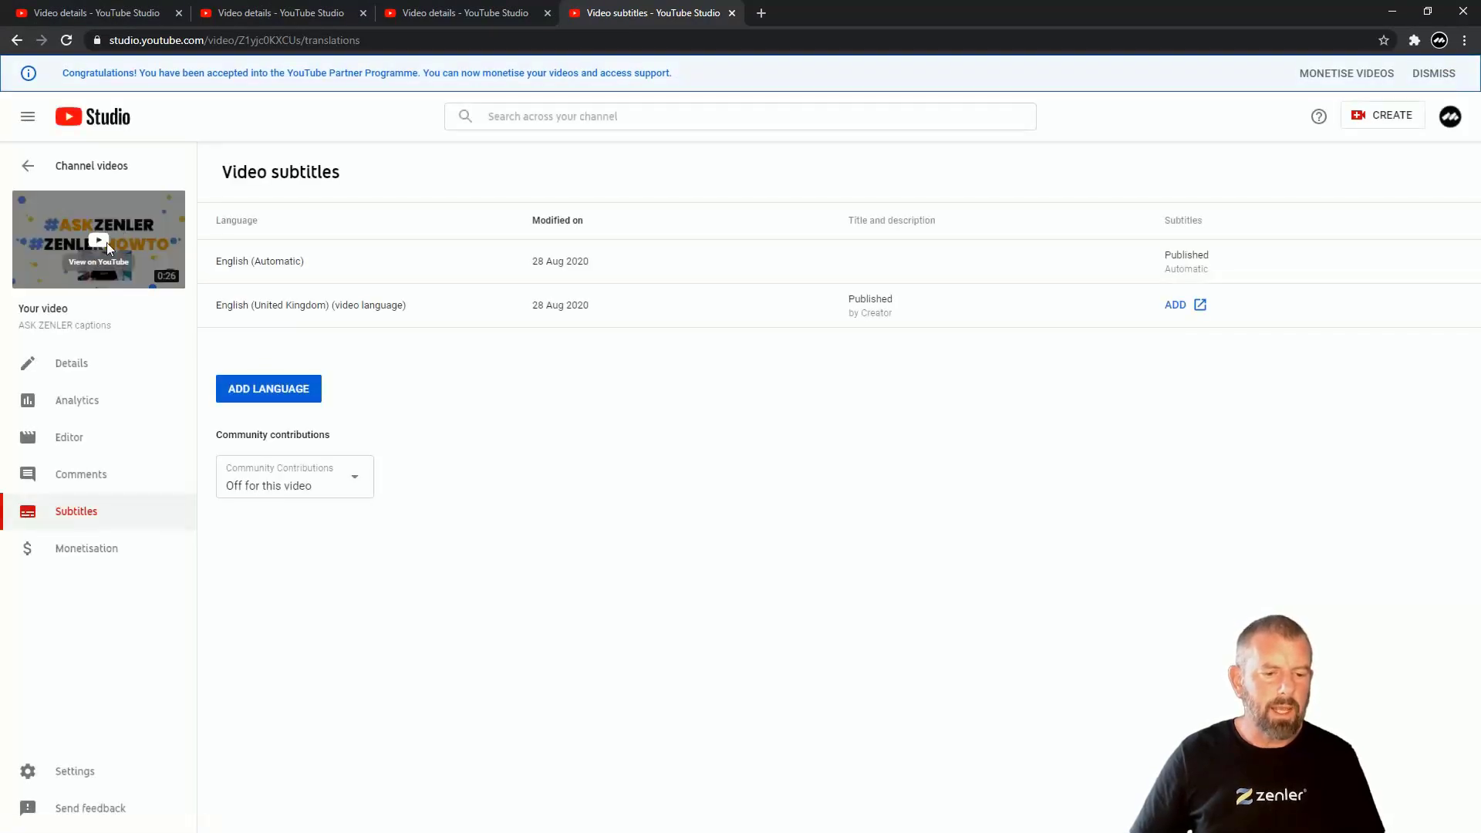
click(101, 256)
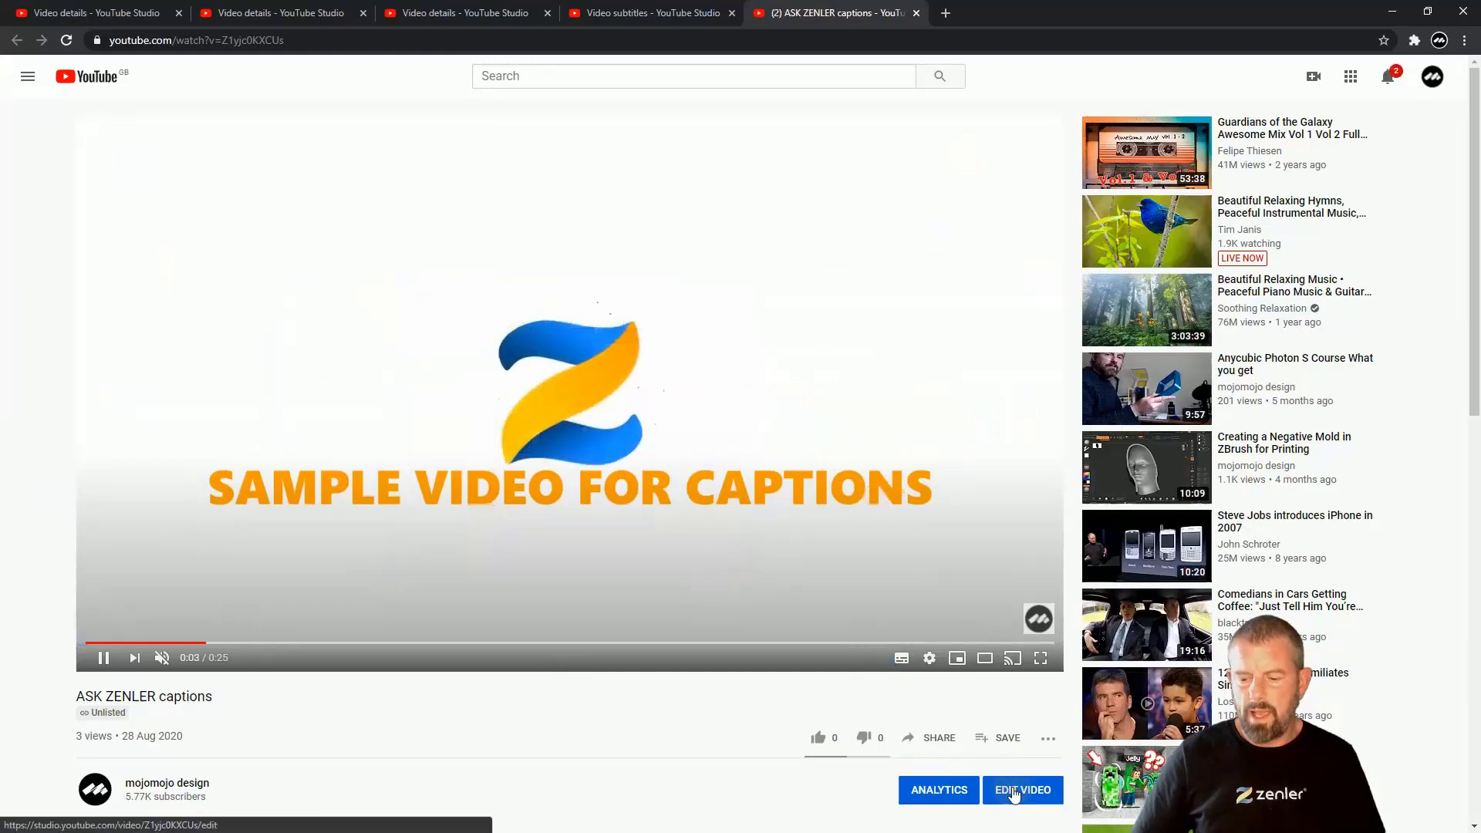
click(1016, 795)
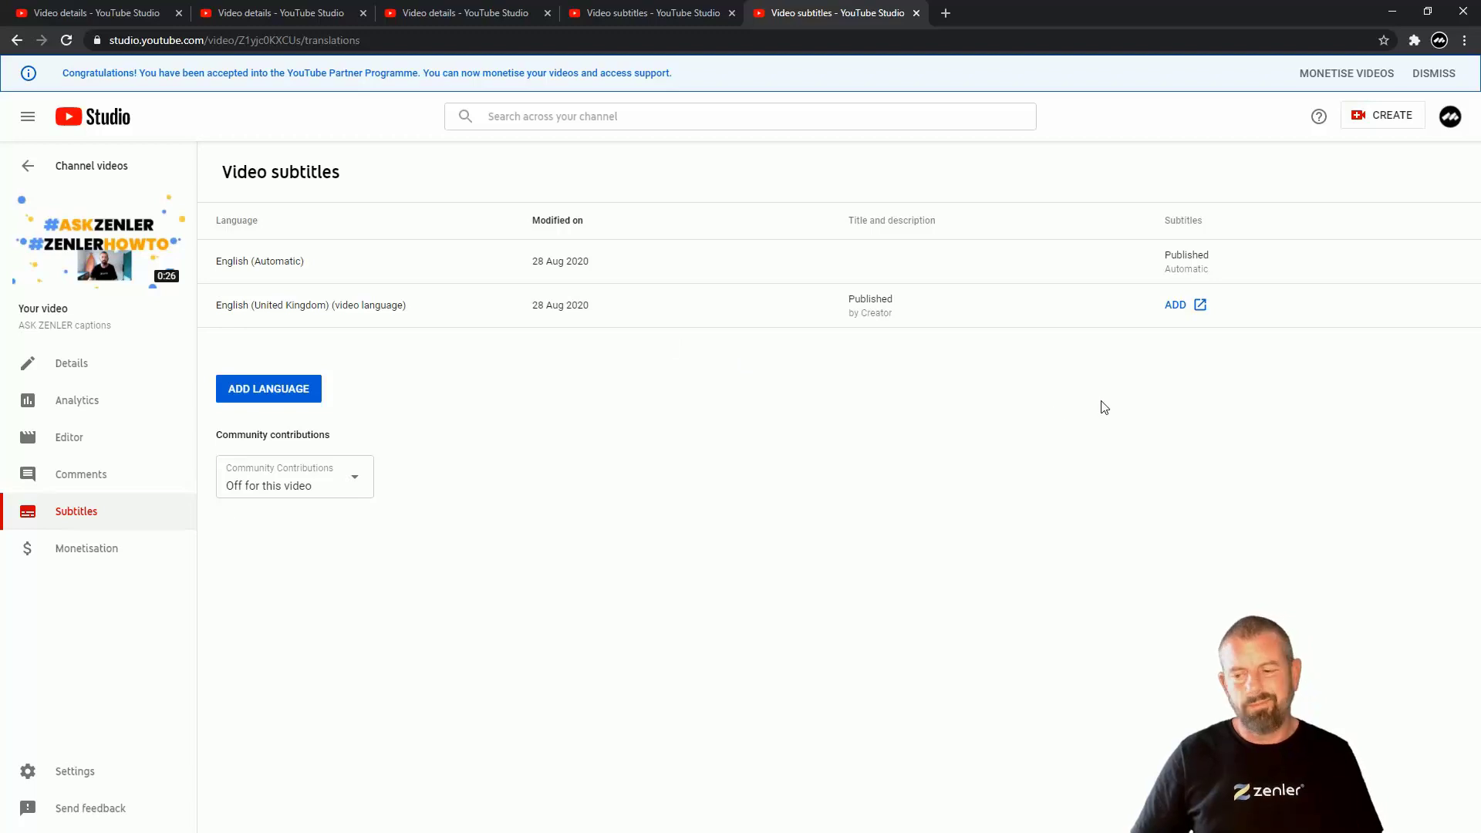
click(1176, 306)
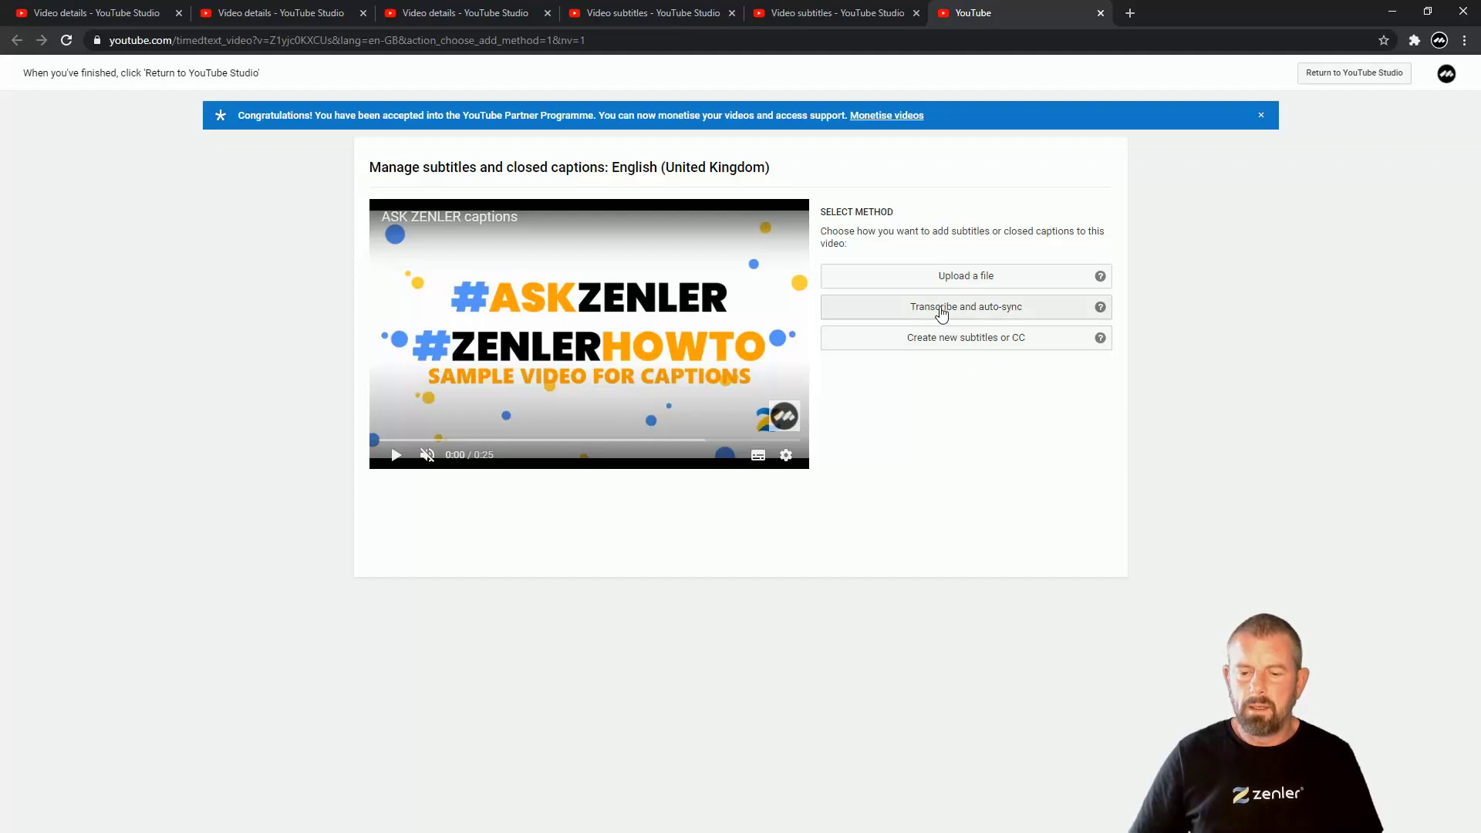
- Play the ASK ZENLER sample video with sound and closed captions on, and review its auto-generated English captions
click(395, 457)
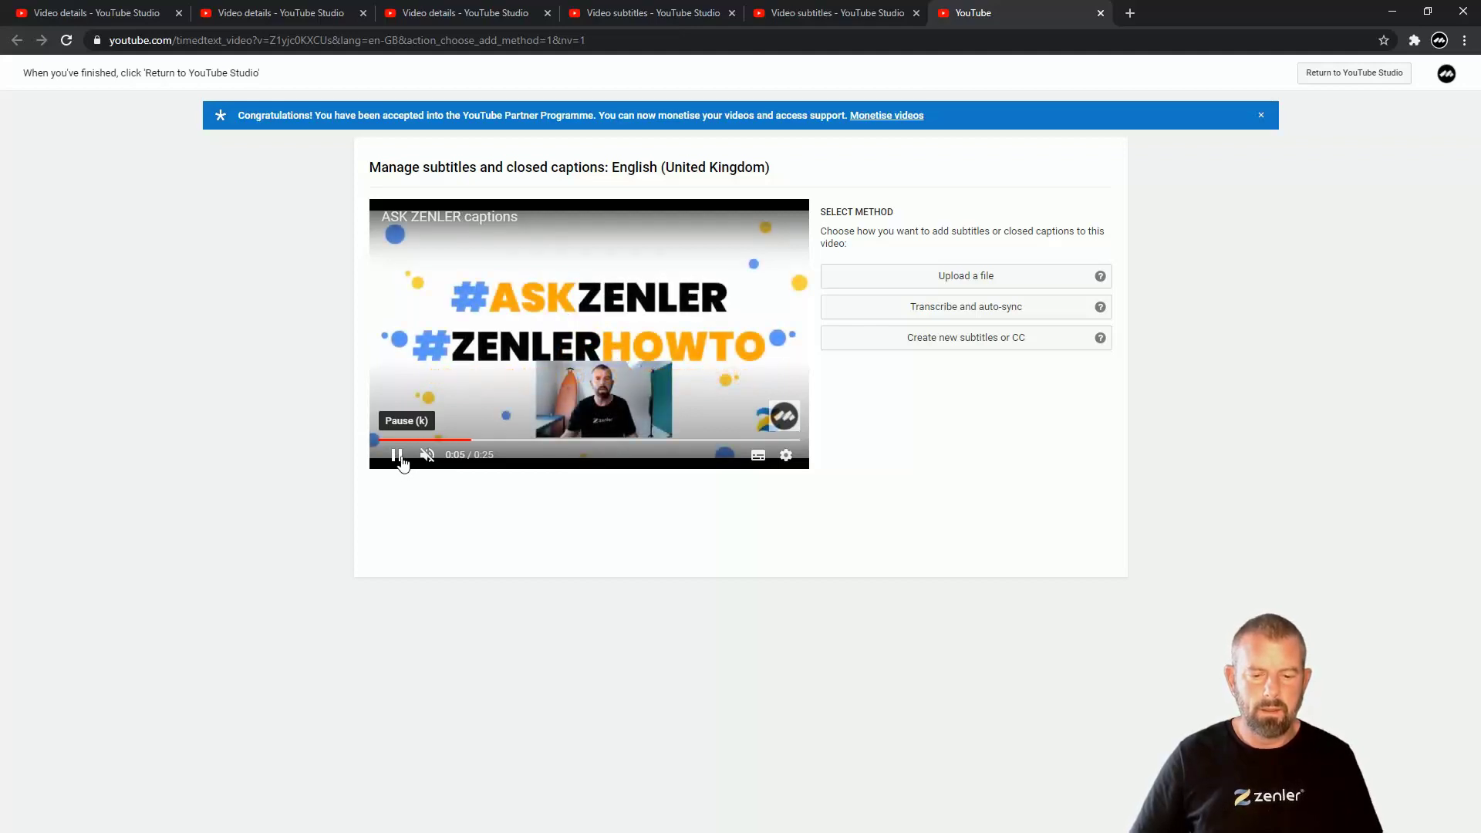
click(426, 466)
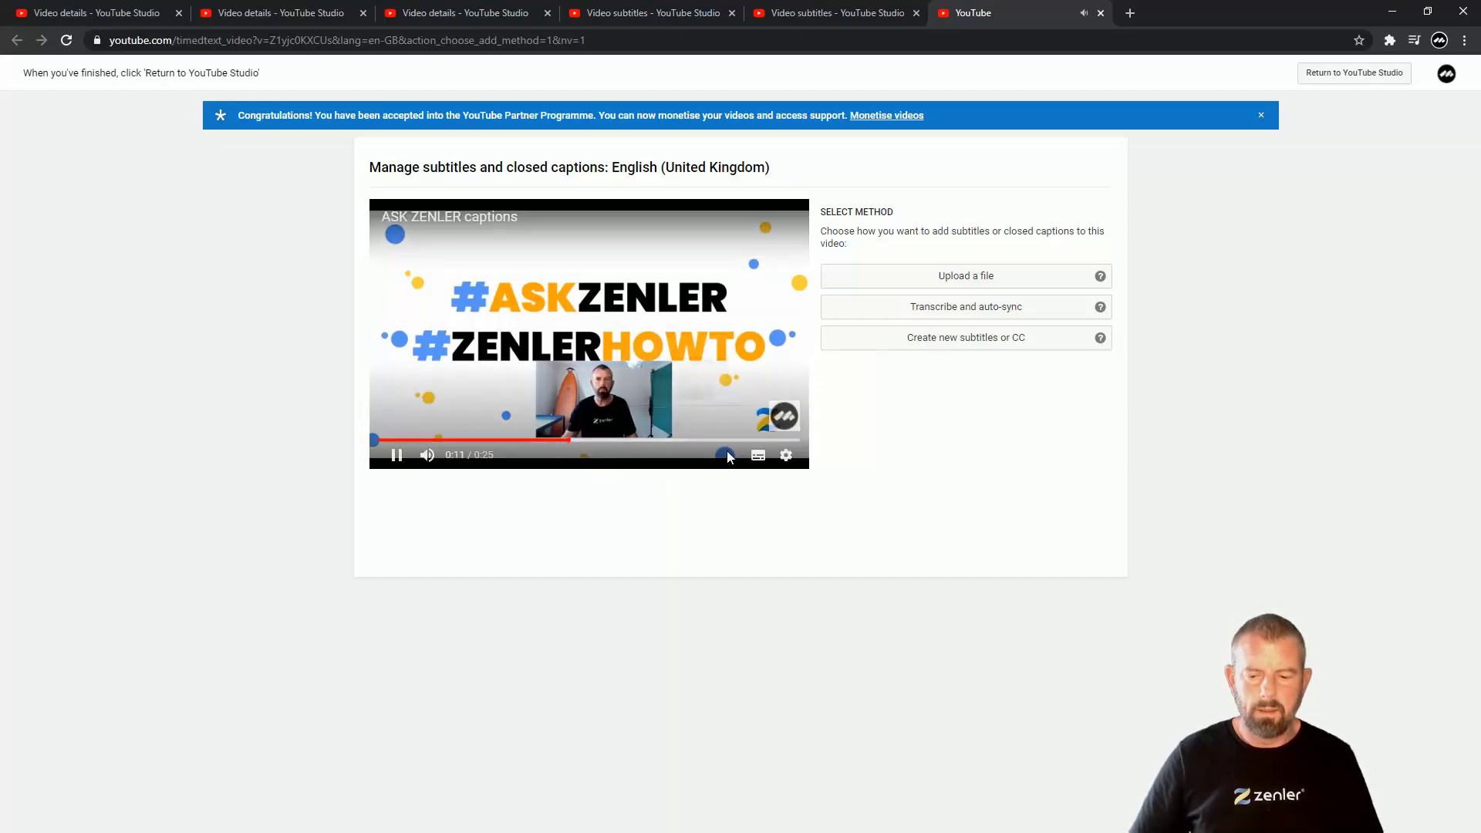
click(758, 457)
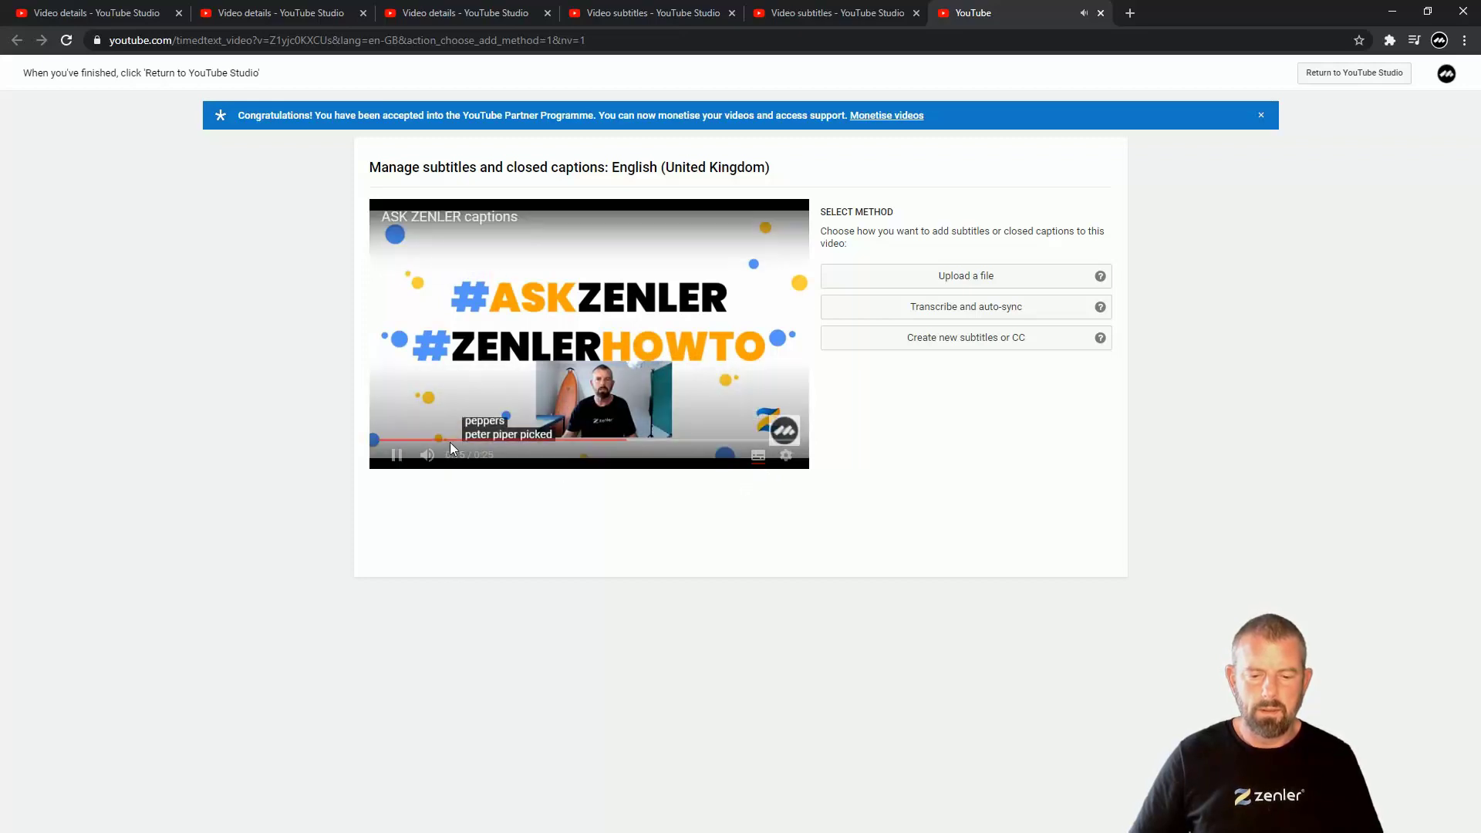
click(397, 456)
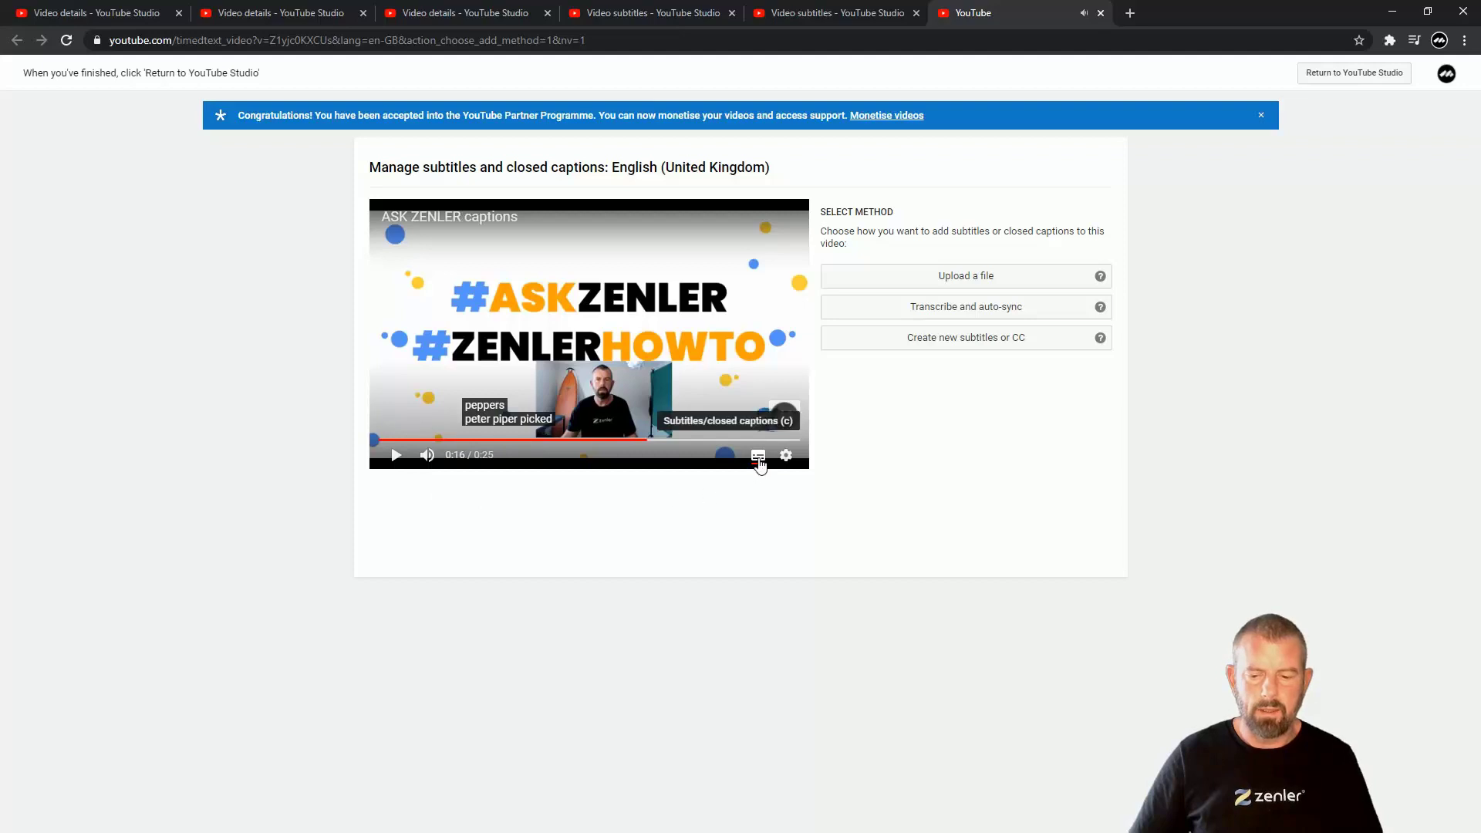
click(757, 462)
click(754, 461)
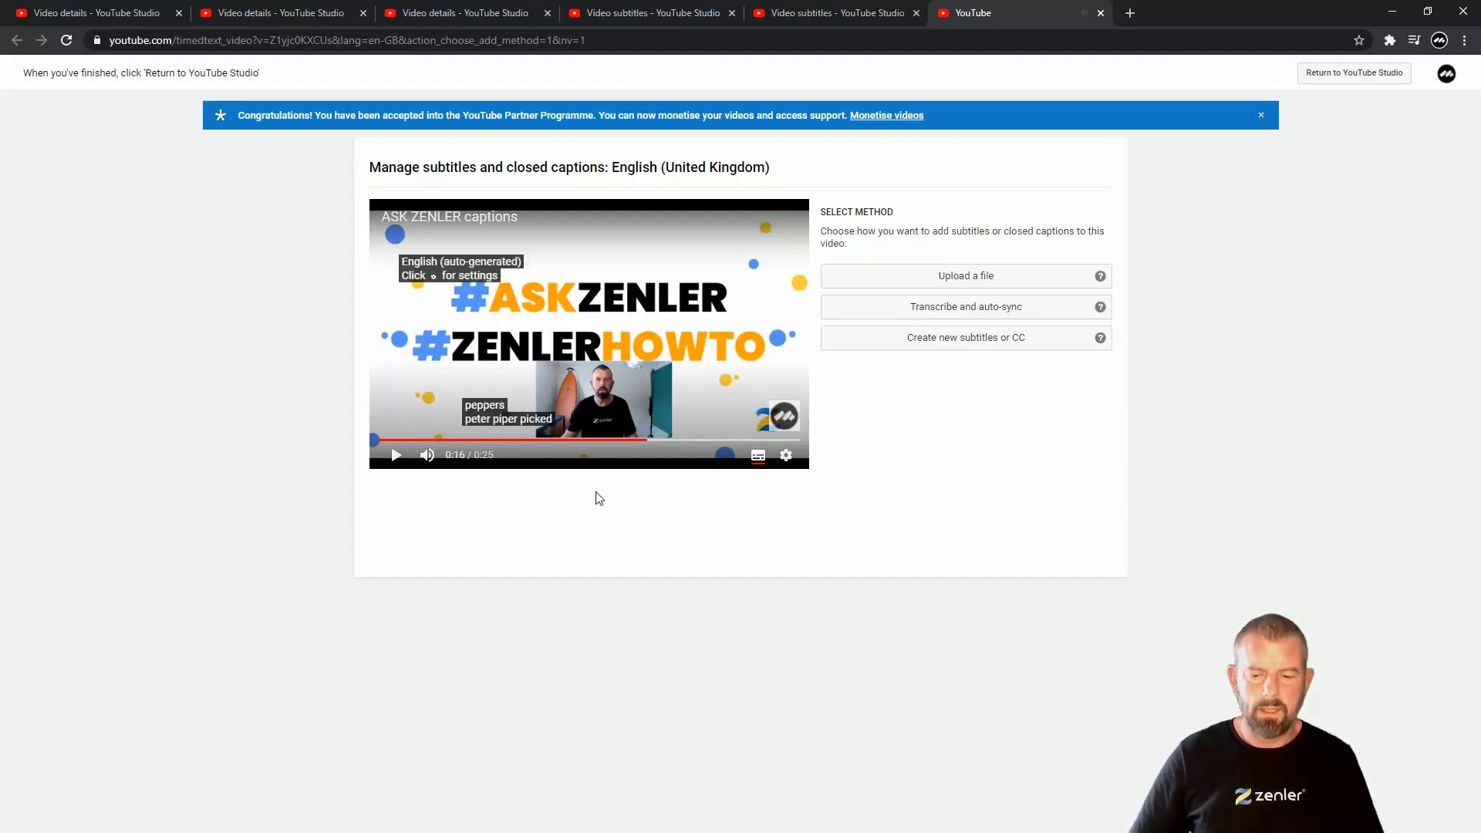
click(395, 467)
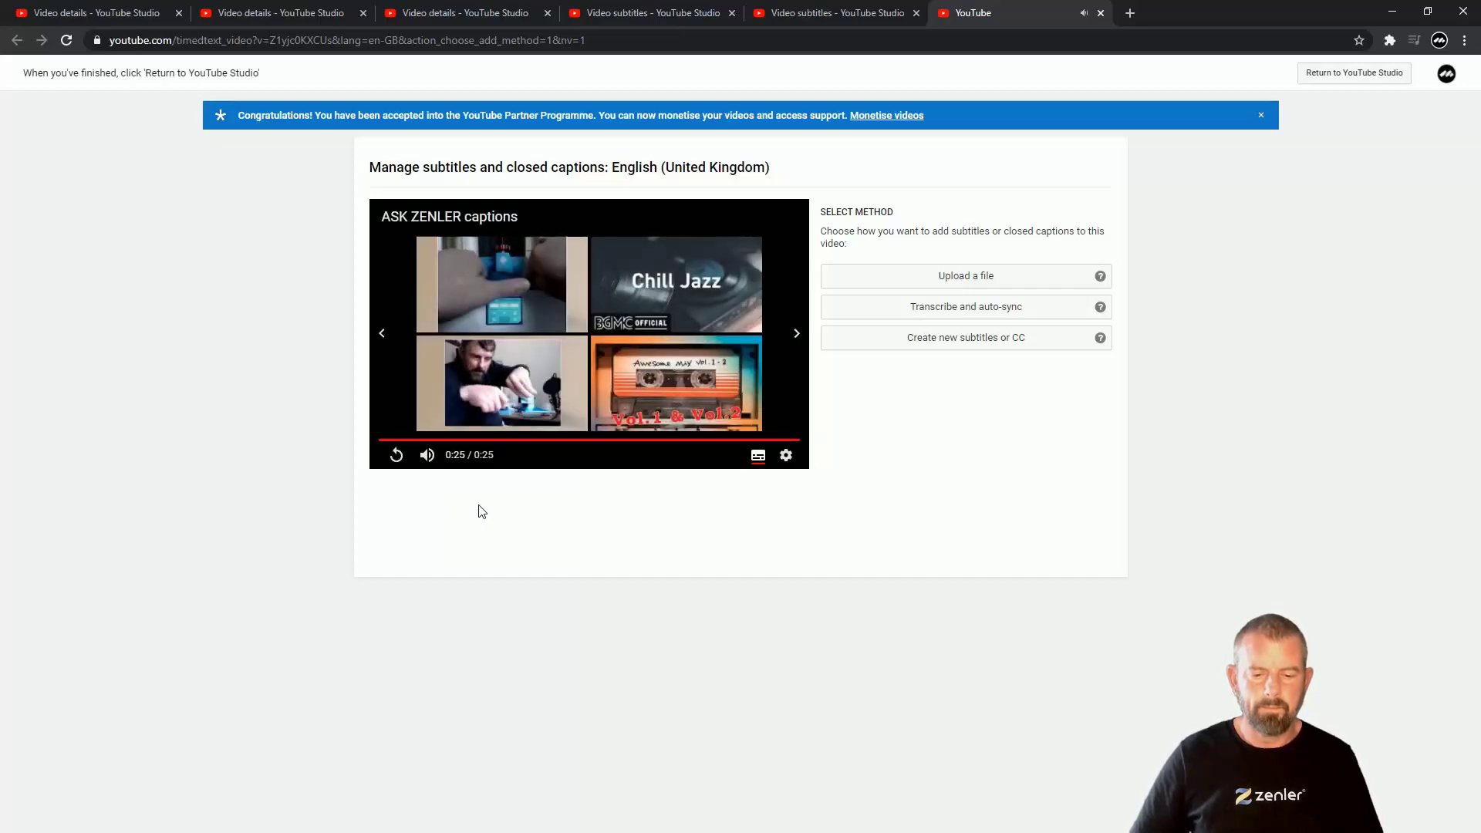
click(397, 457)
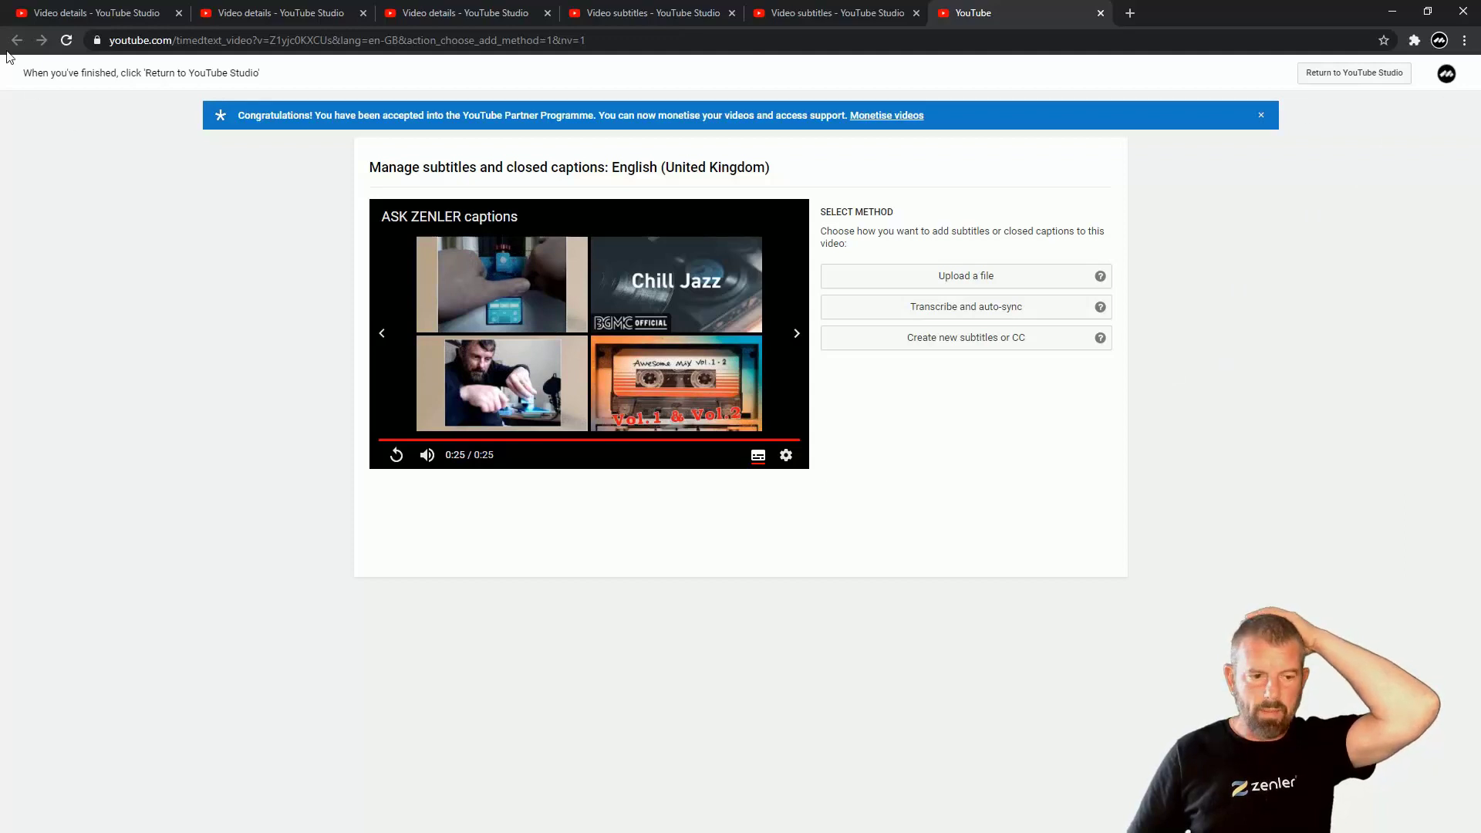
- Back on the Video subtitles page, refresh the English (United Kingdom) subtitles entry and turn community contributions on for this video
click(827, 16)
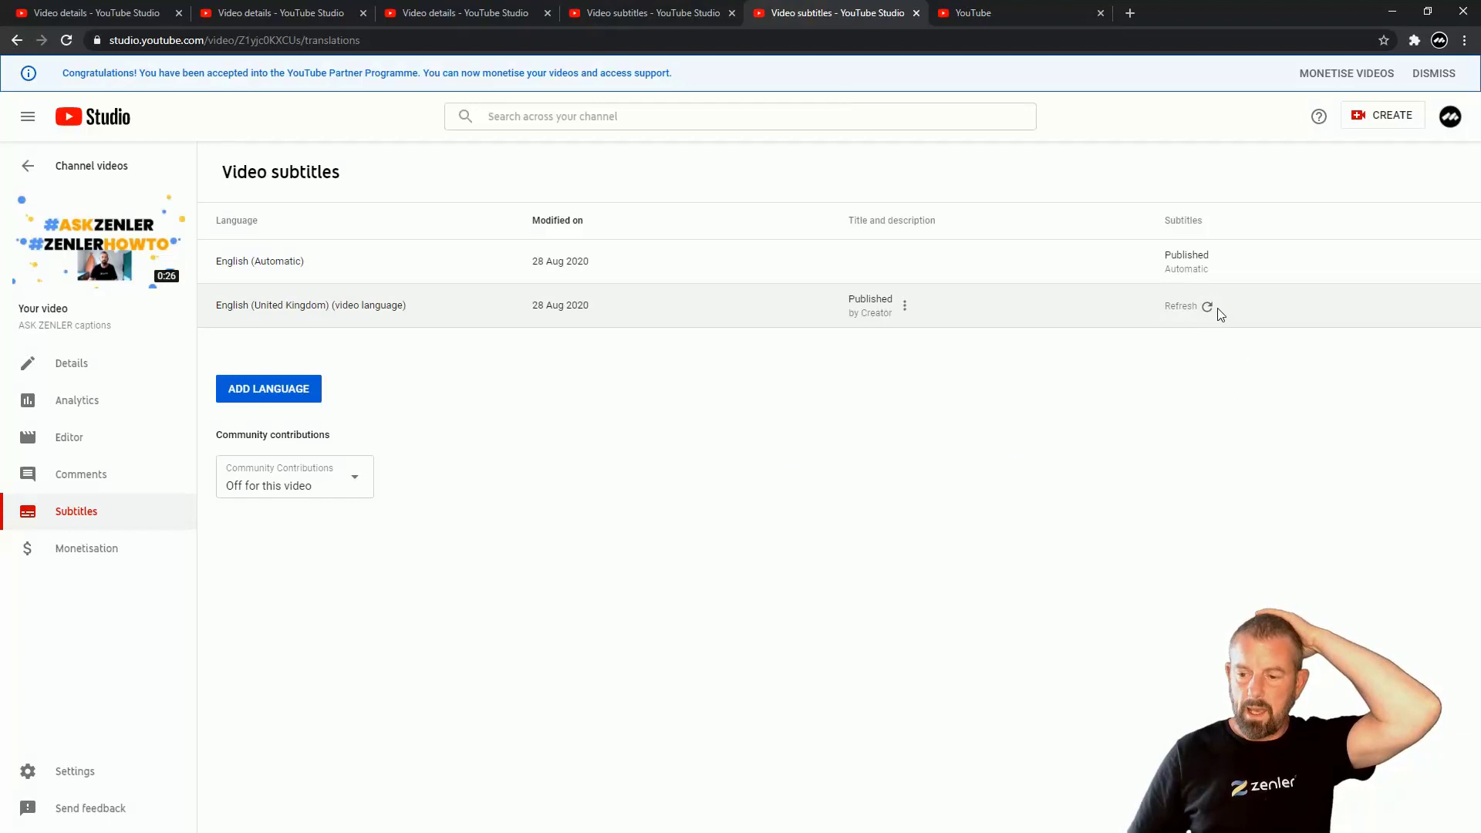
click(905, 306)
click(935, 384)
click(1204, 306)
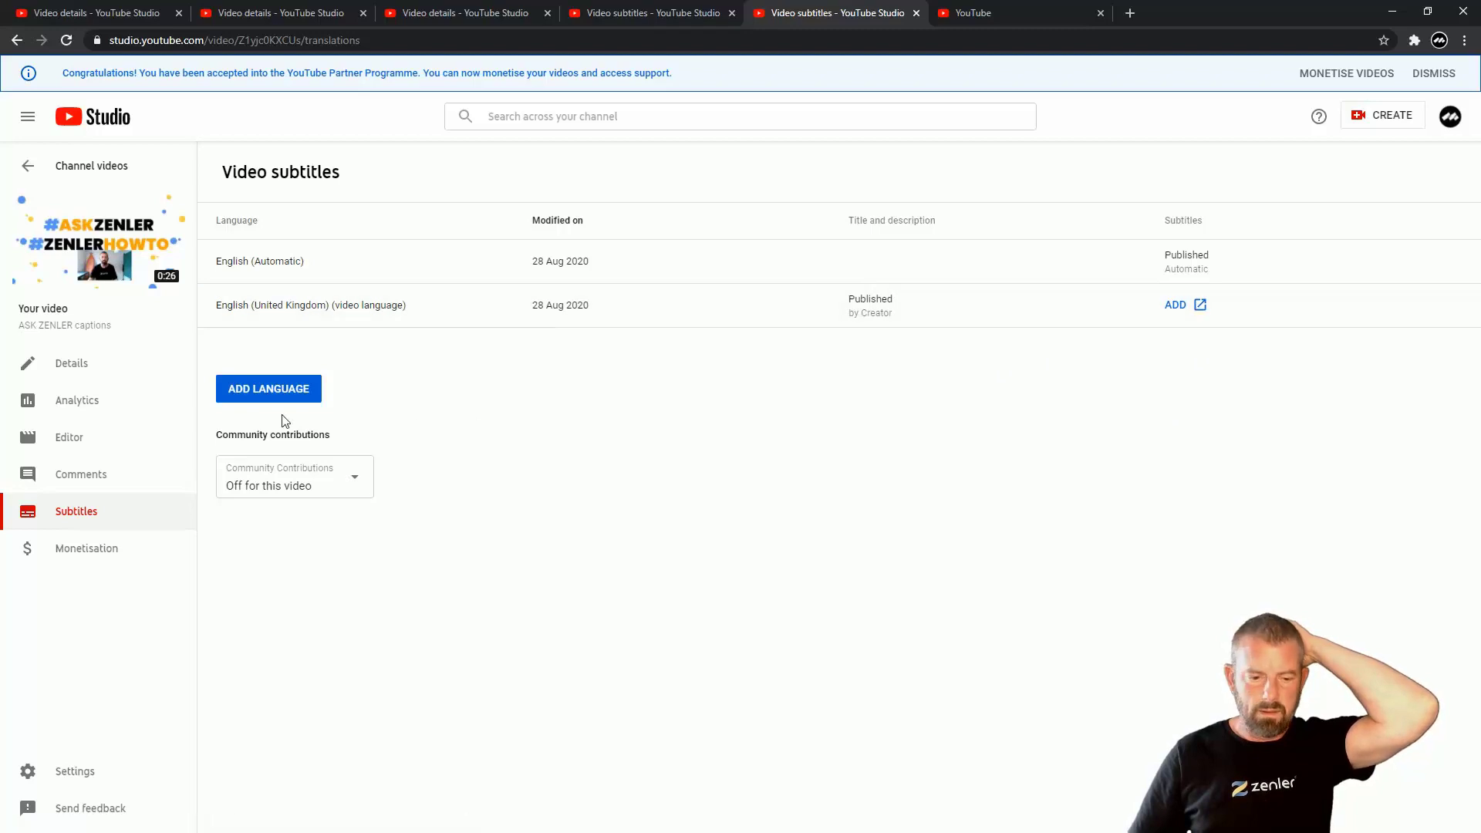
click(349, 482)
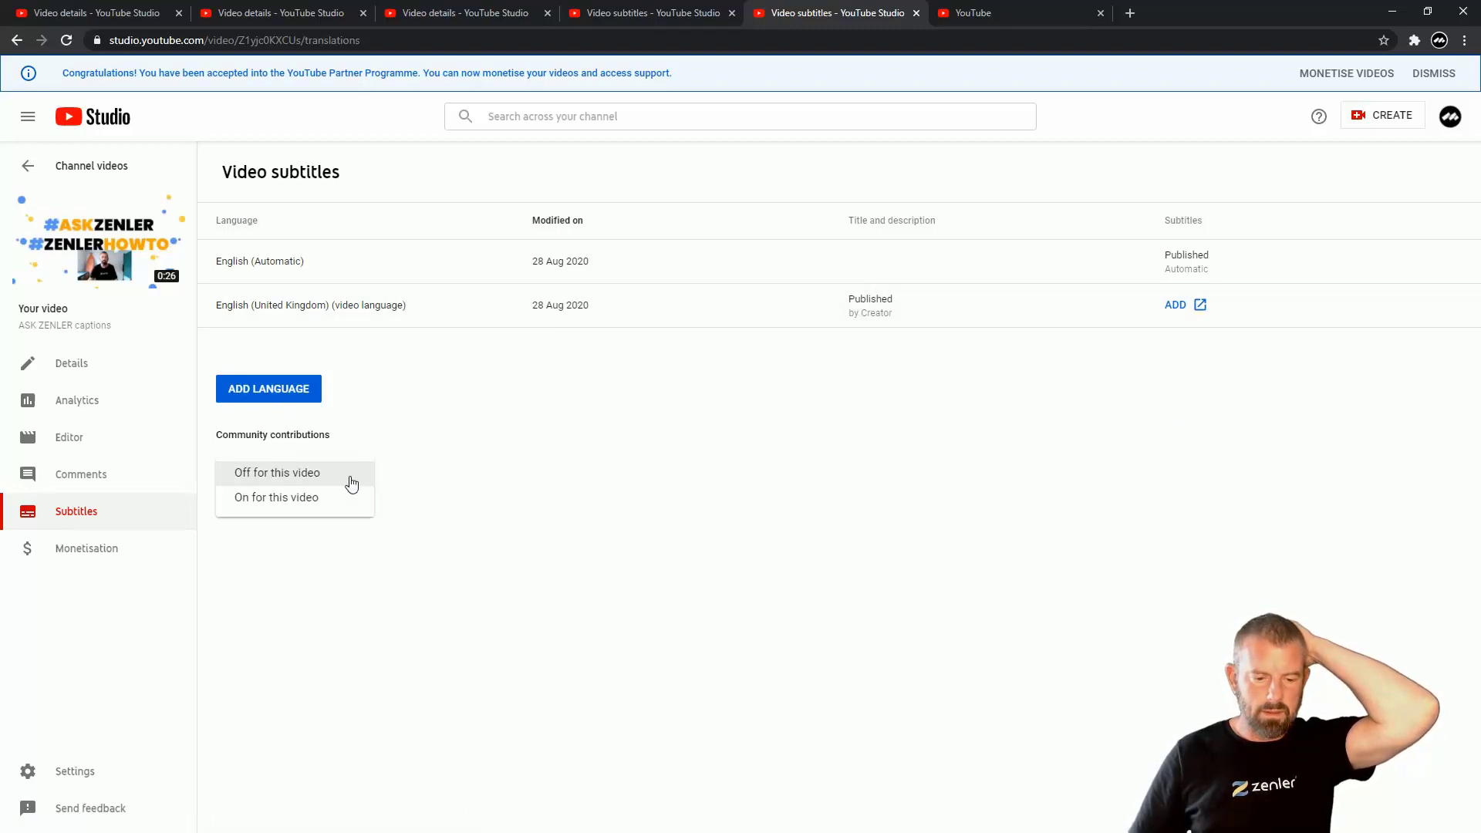
click(294, 509)
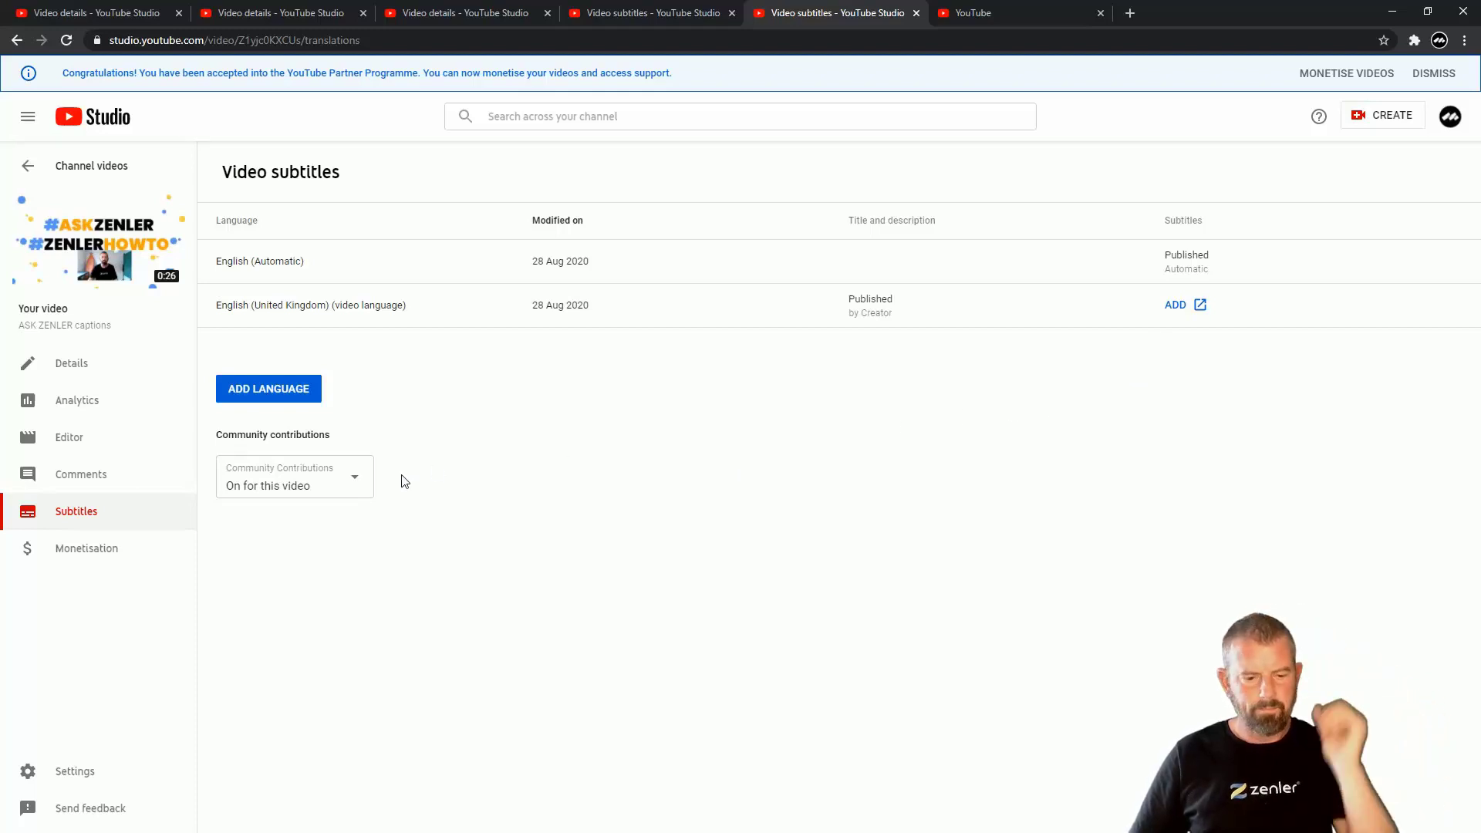
- Add English as another subtitle language for the ASK ZENLER captions video
click(291, 395)
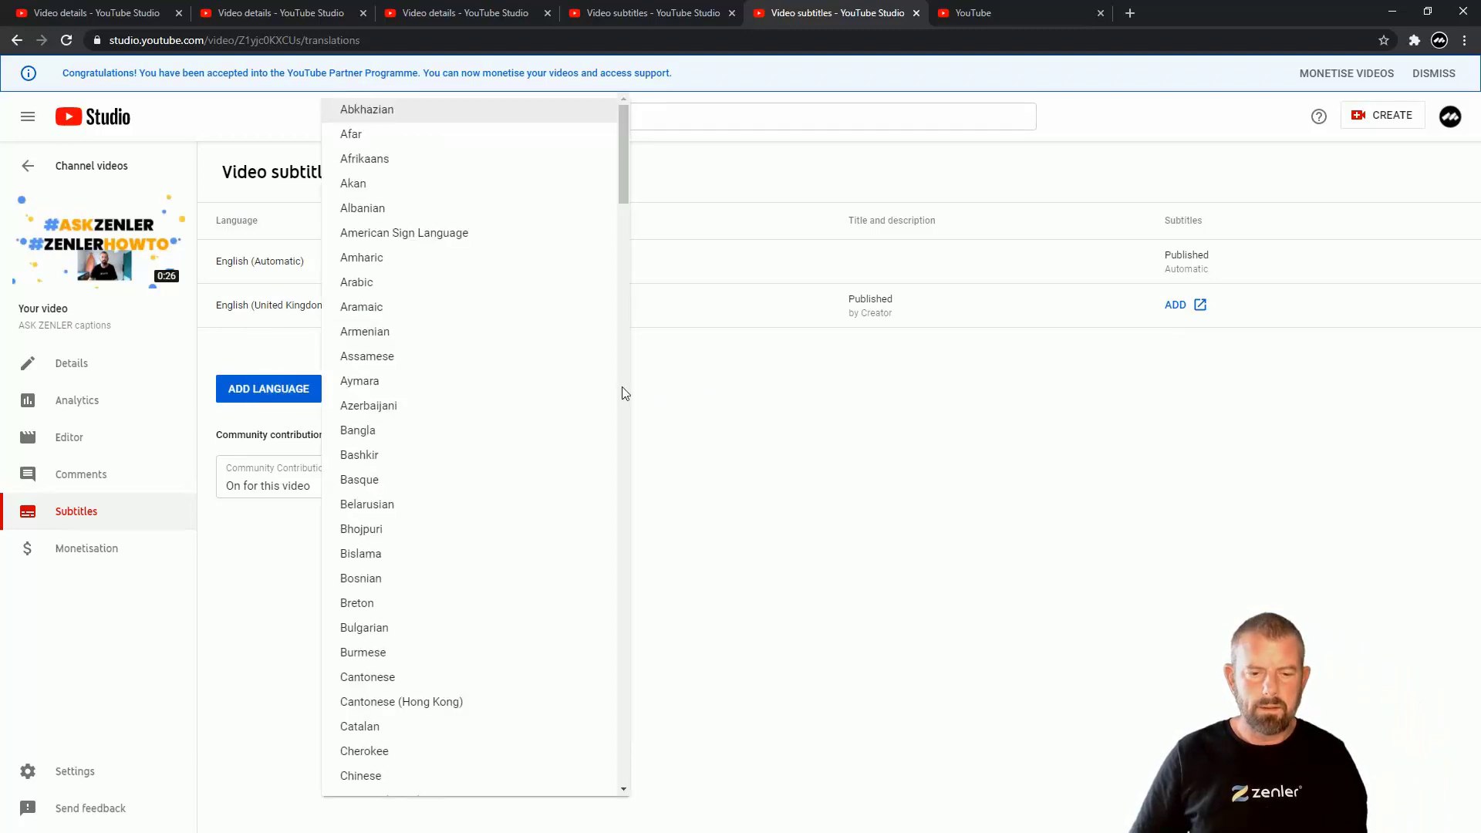
drag(623, 173, 598, 286)
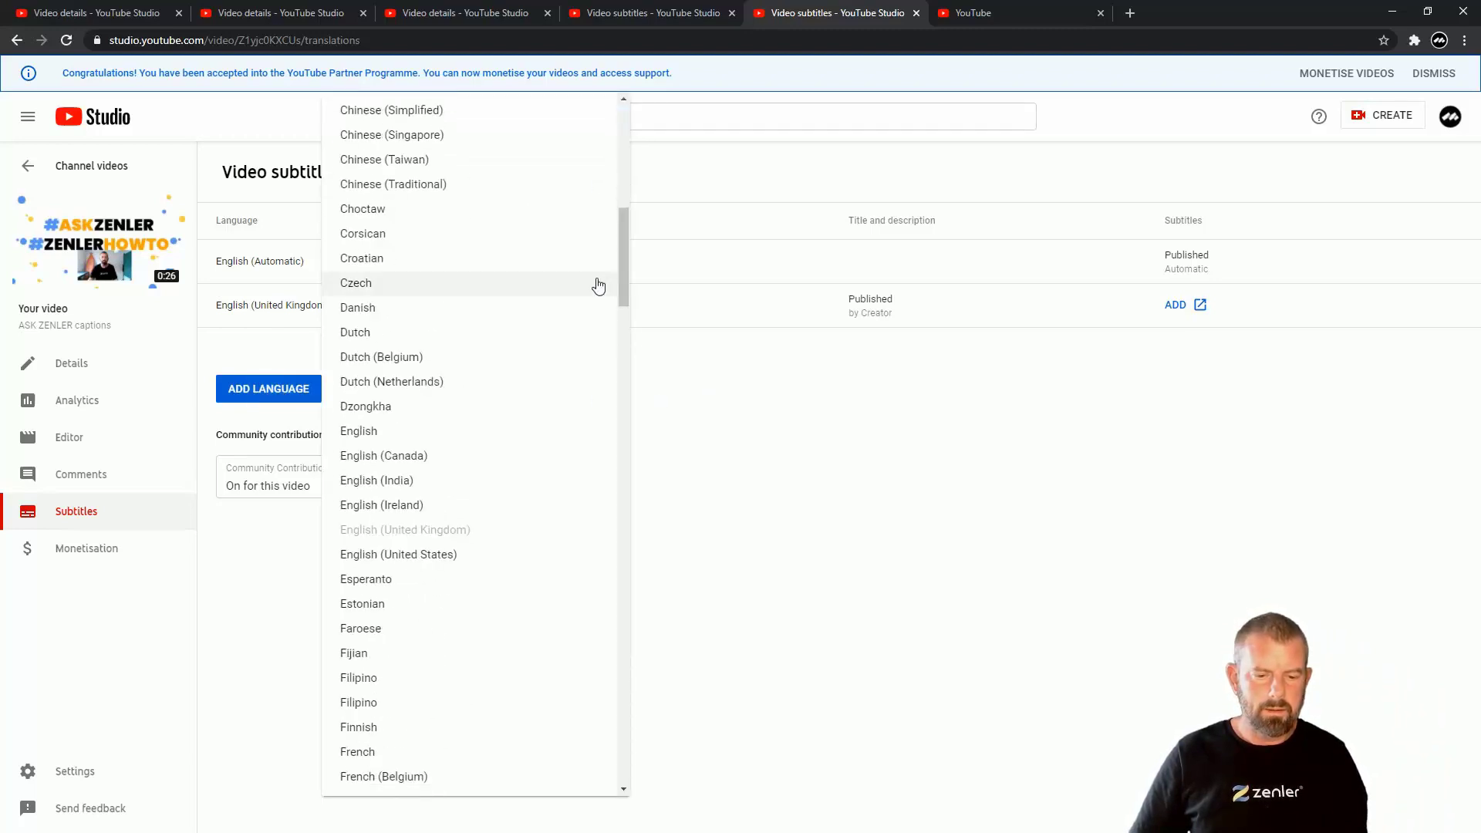
click(352, 431)
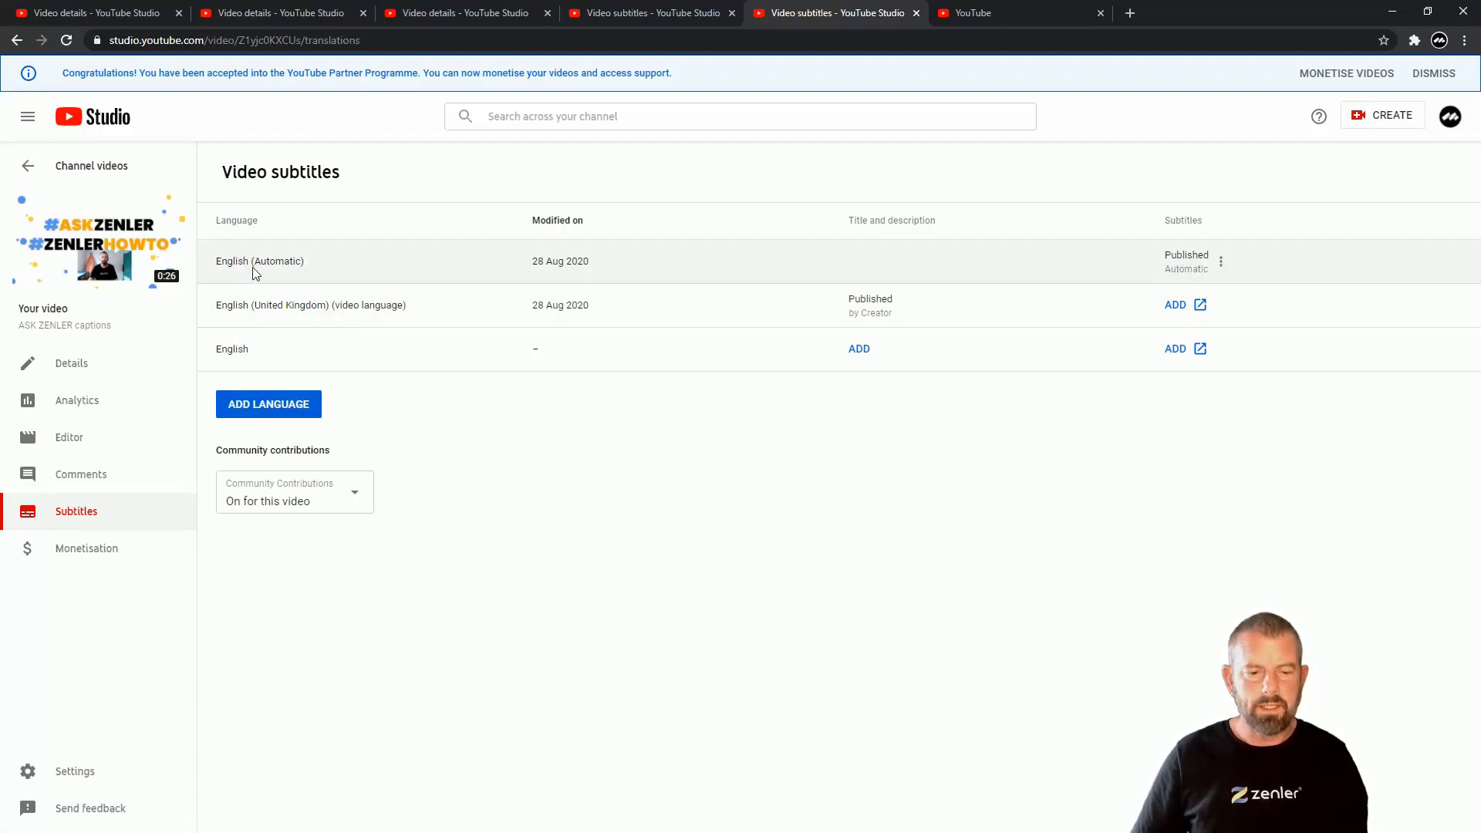
- Download the automatic English captions of the ASK ZENLER video in both .vtt and .srt formats
click(1222, 262)
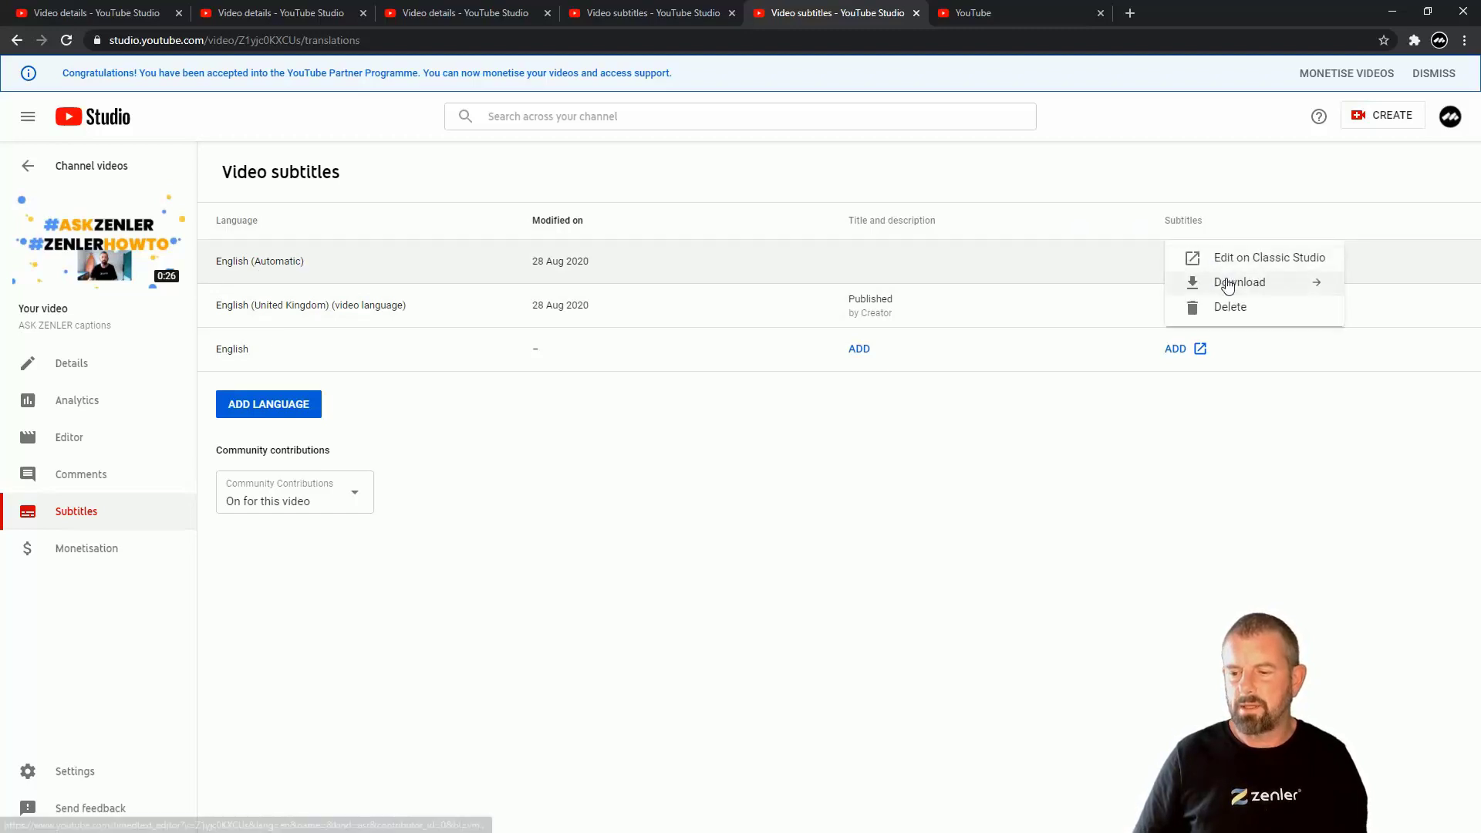
click(1233, 284)
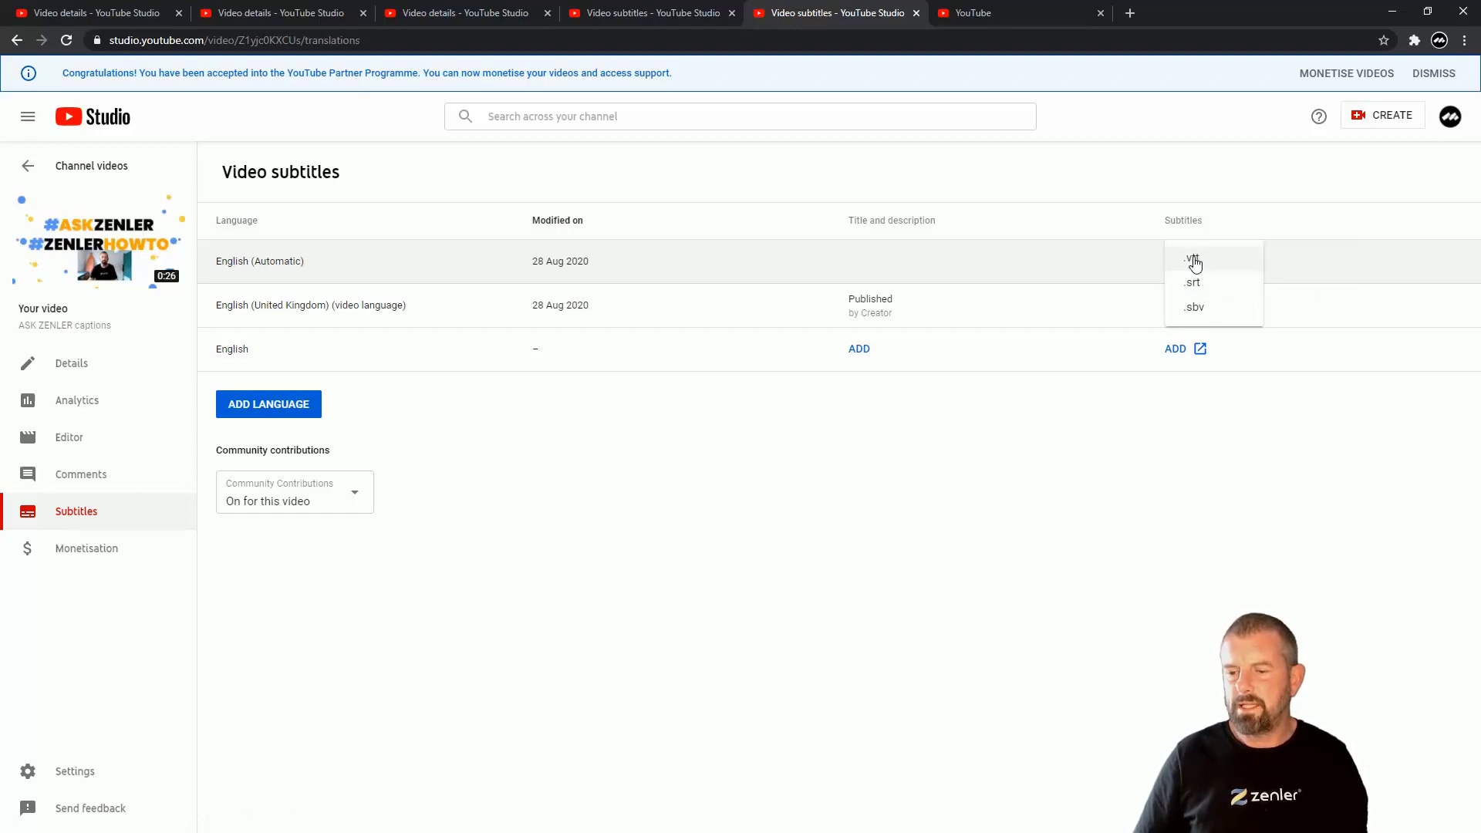
click(1201, 264)
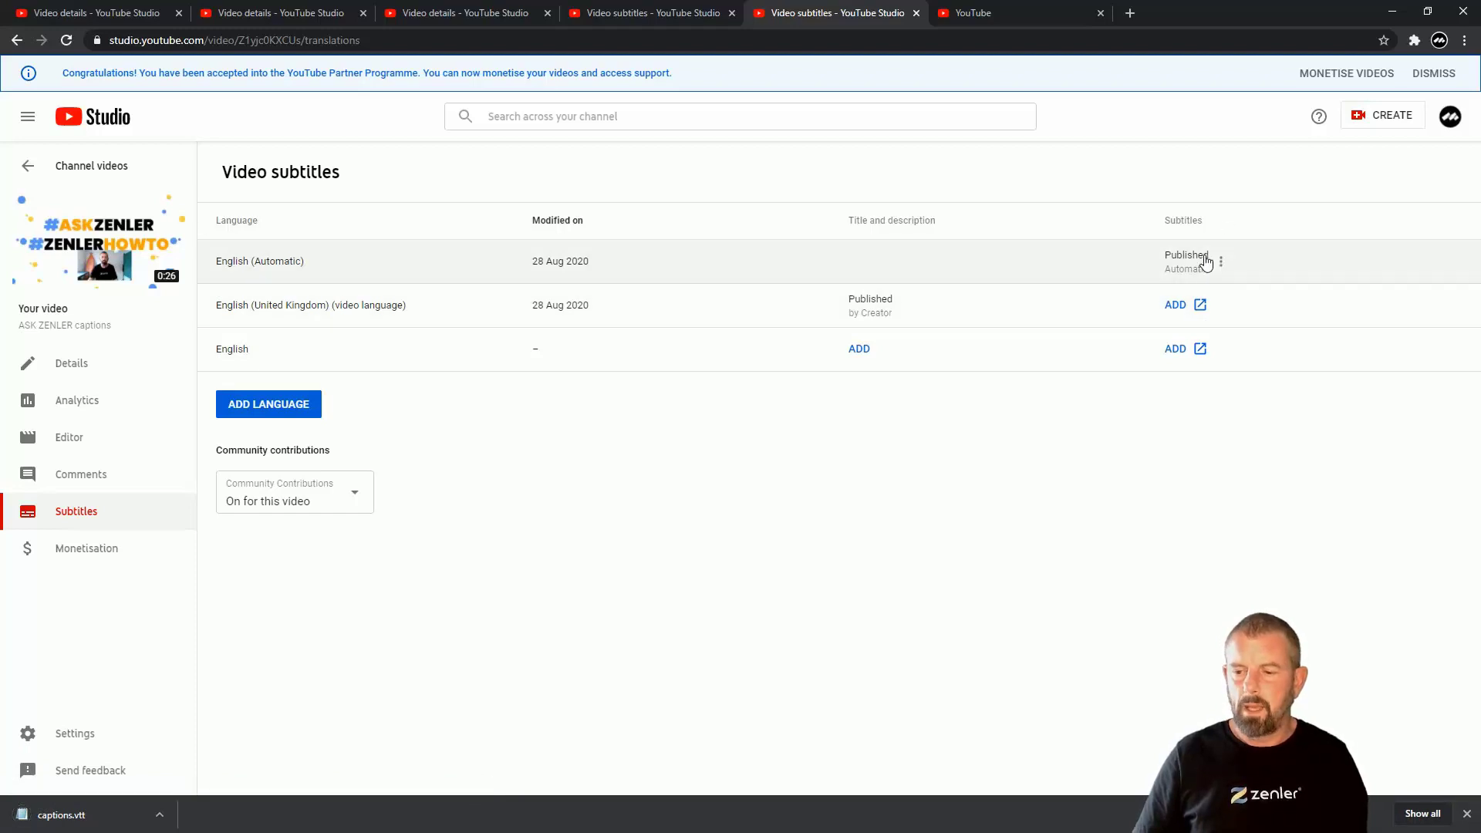
click(1222, 265)
click(1233, 282)
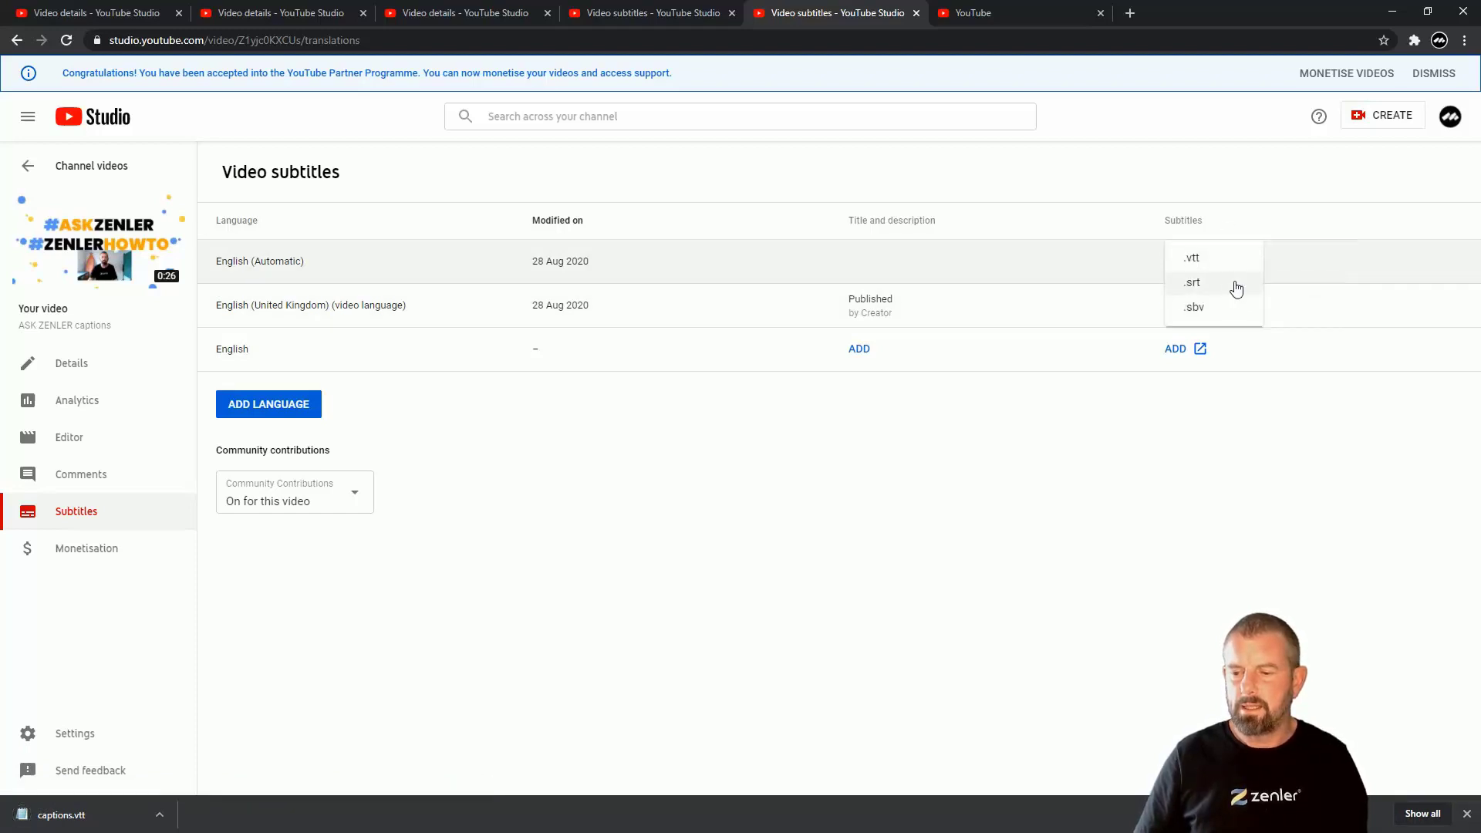
click(1200, 287)
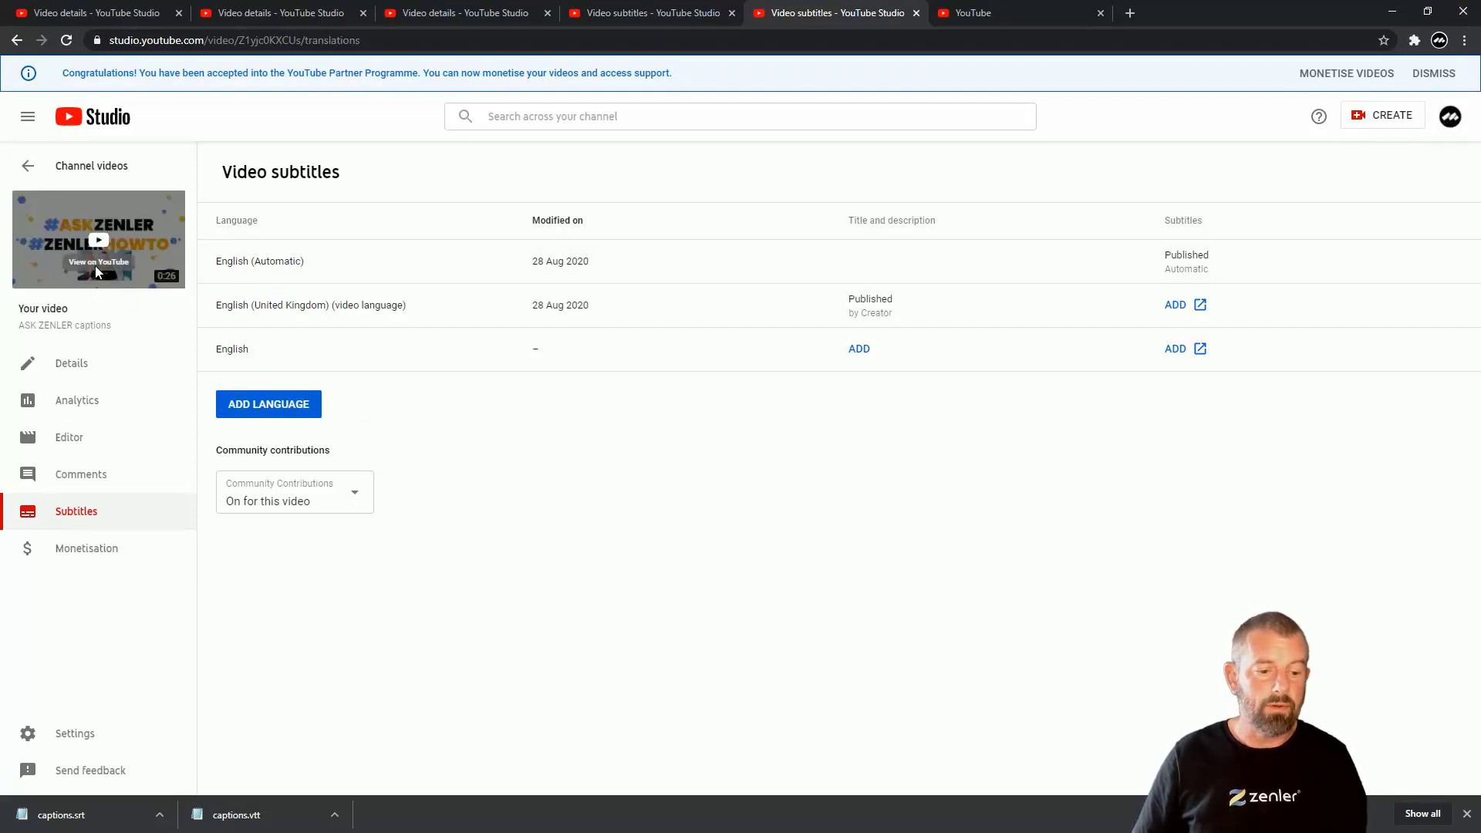
- Open the mojomojo design channel page, close the separate subtitle management page, and go to the channel's YouTube Studio dashboard
click(1450, 120)
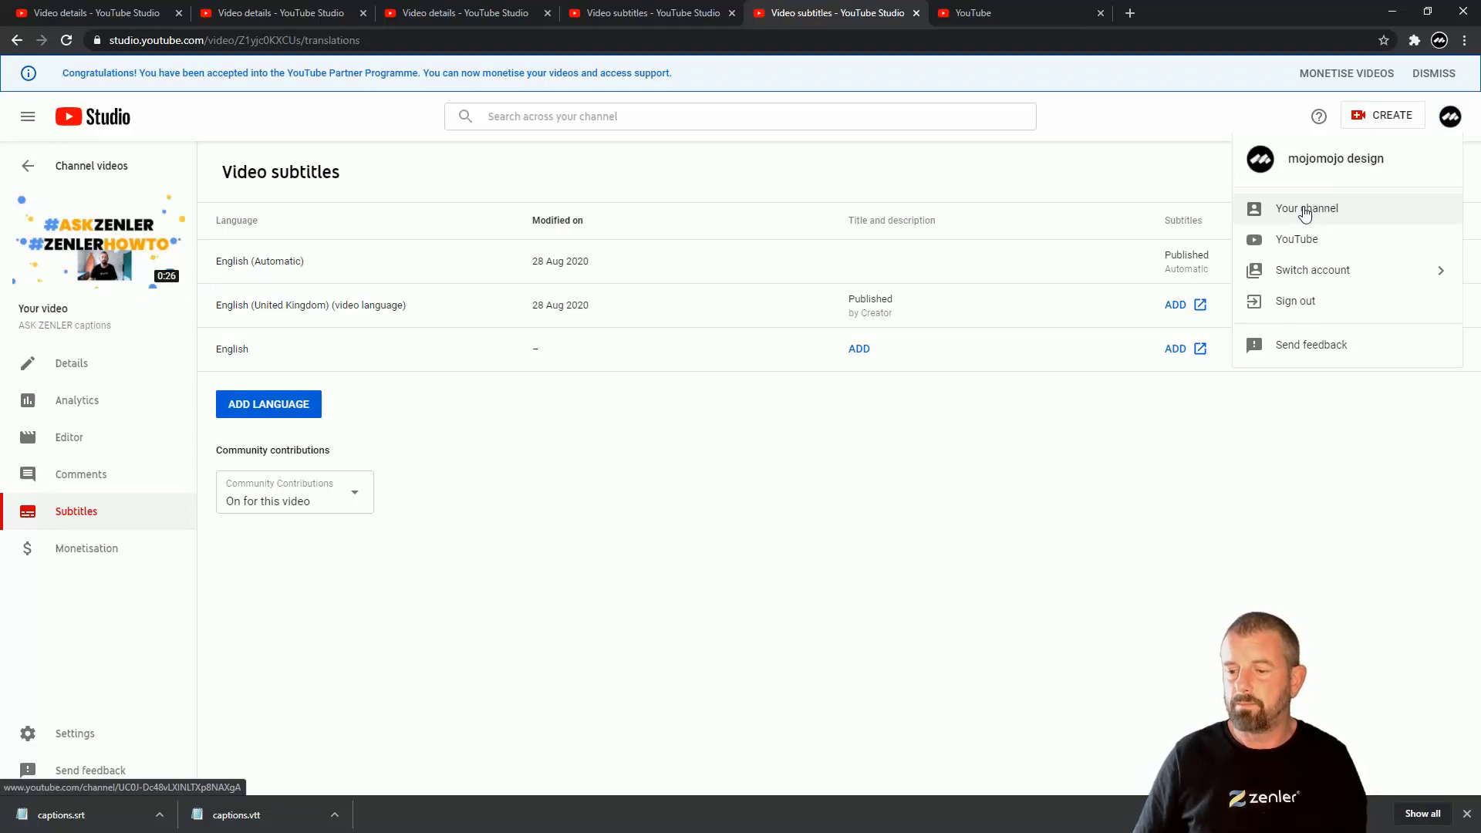
click(1304, 212)
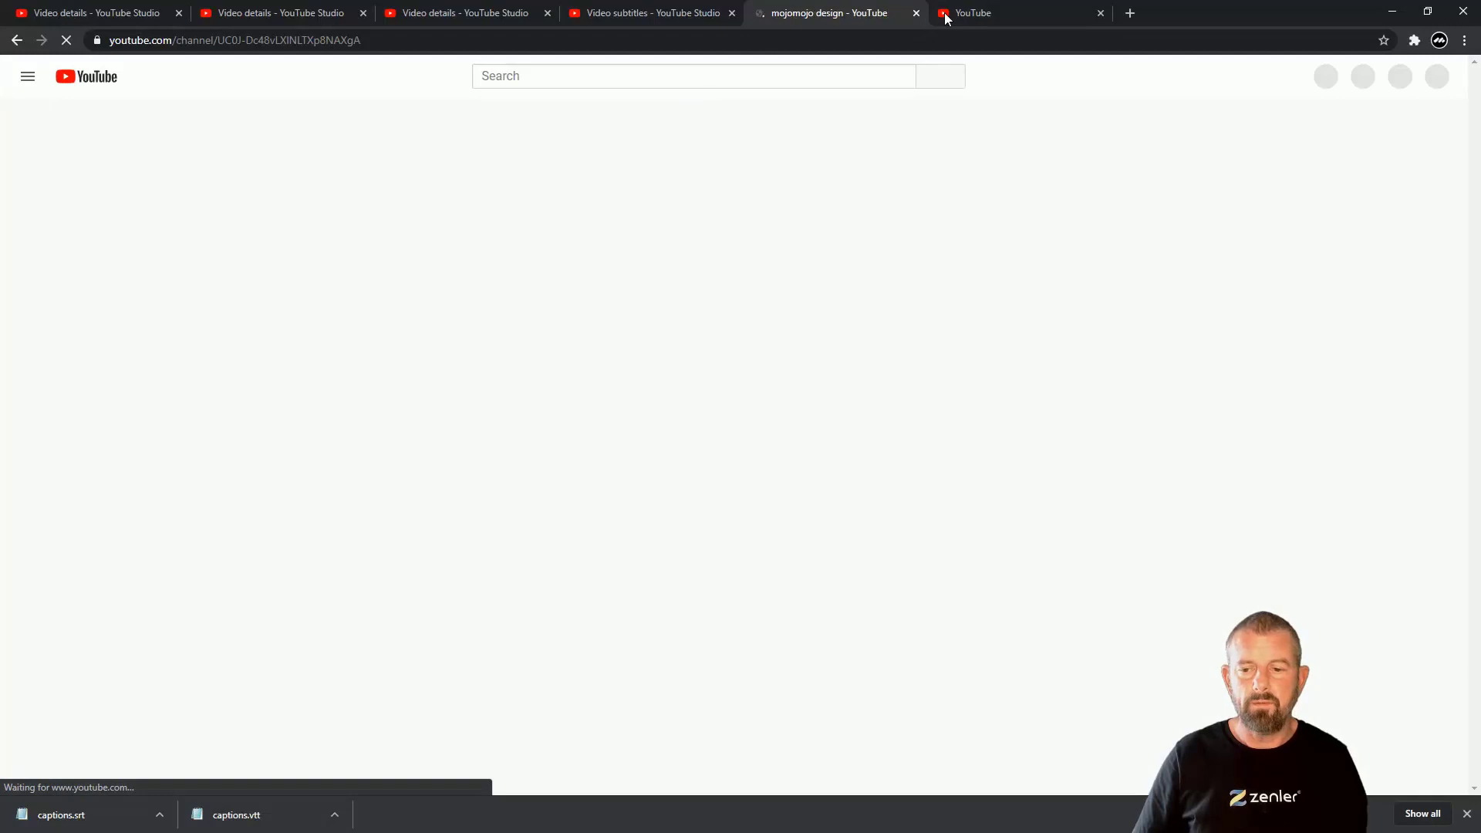
click(1101, 13)
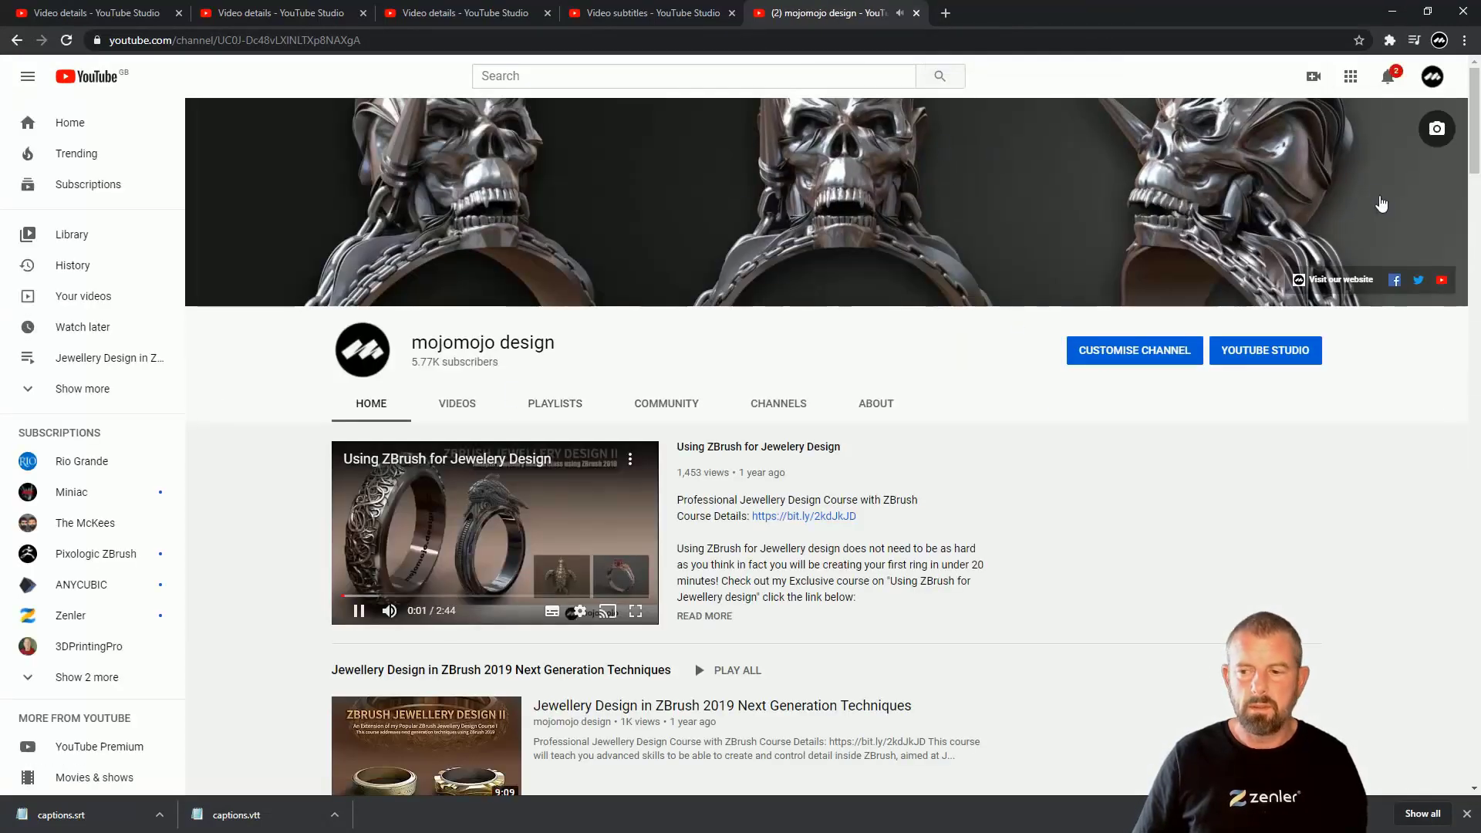
click(1433, 80)
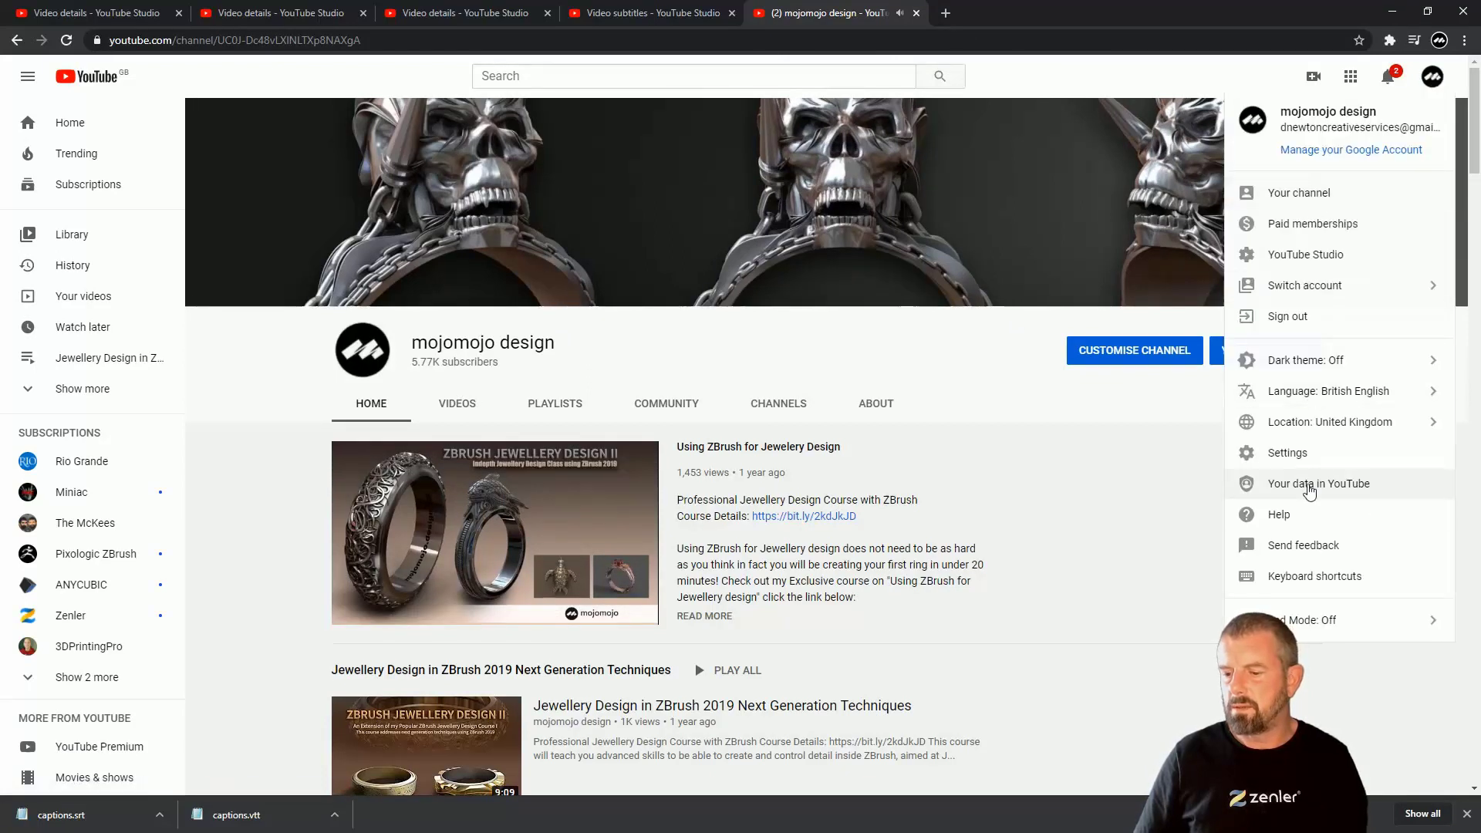
click(1293, 254)
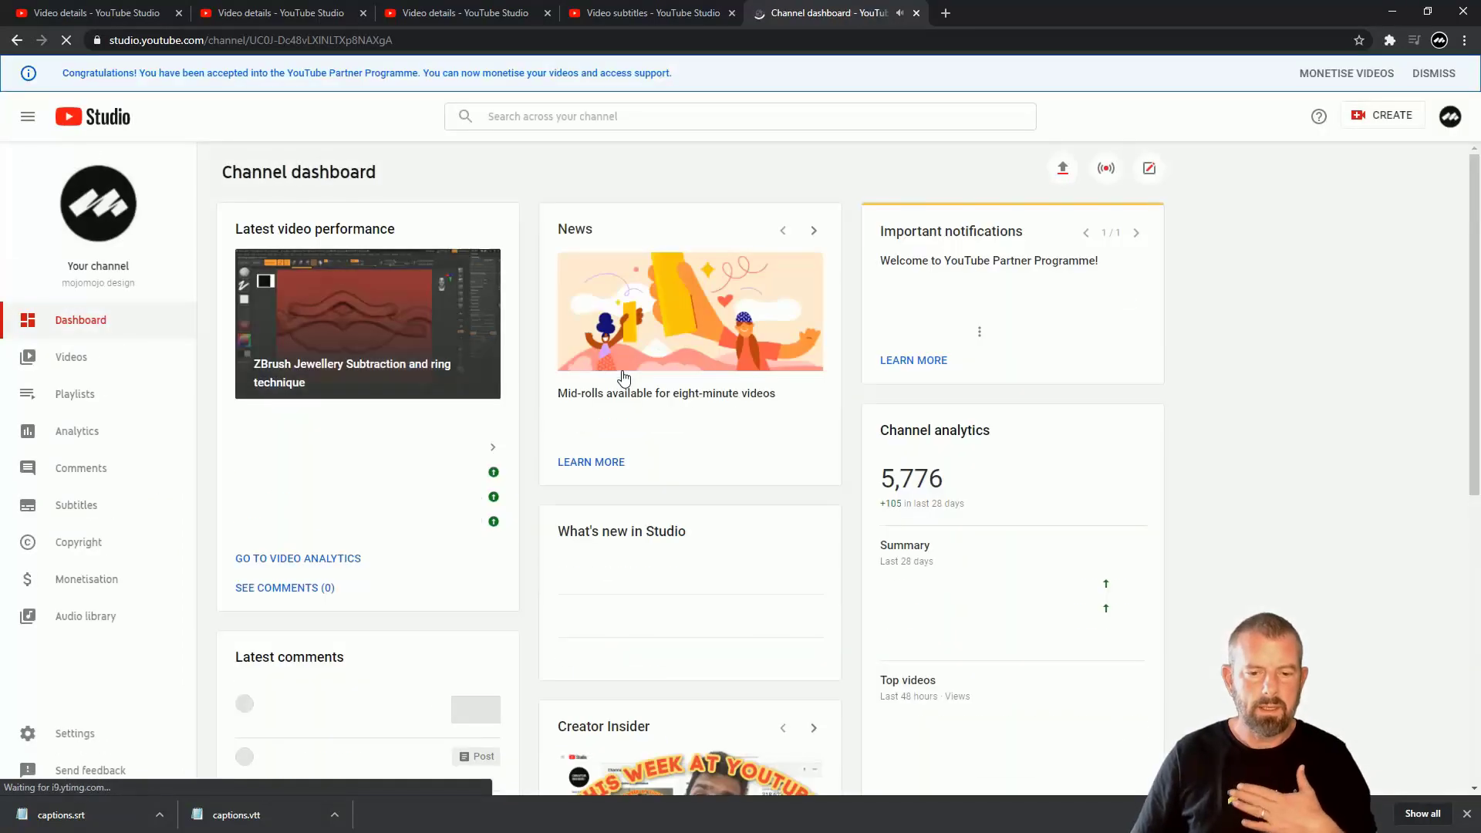
- Permanently delete the ASK ZENLER captions video from the channel's uploaded videos, acknowledging that deletion cannot be undone, and close the browser
click(72, 358)
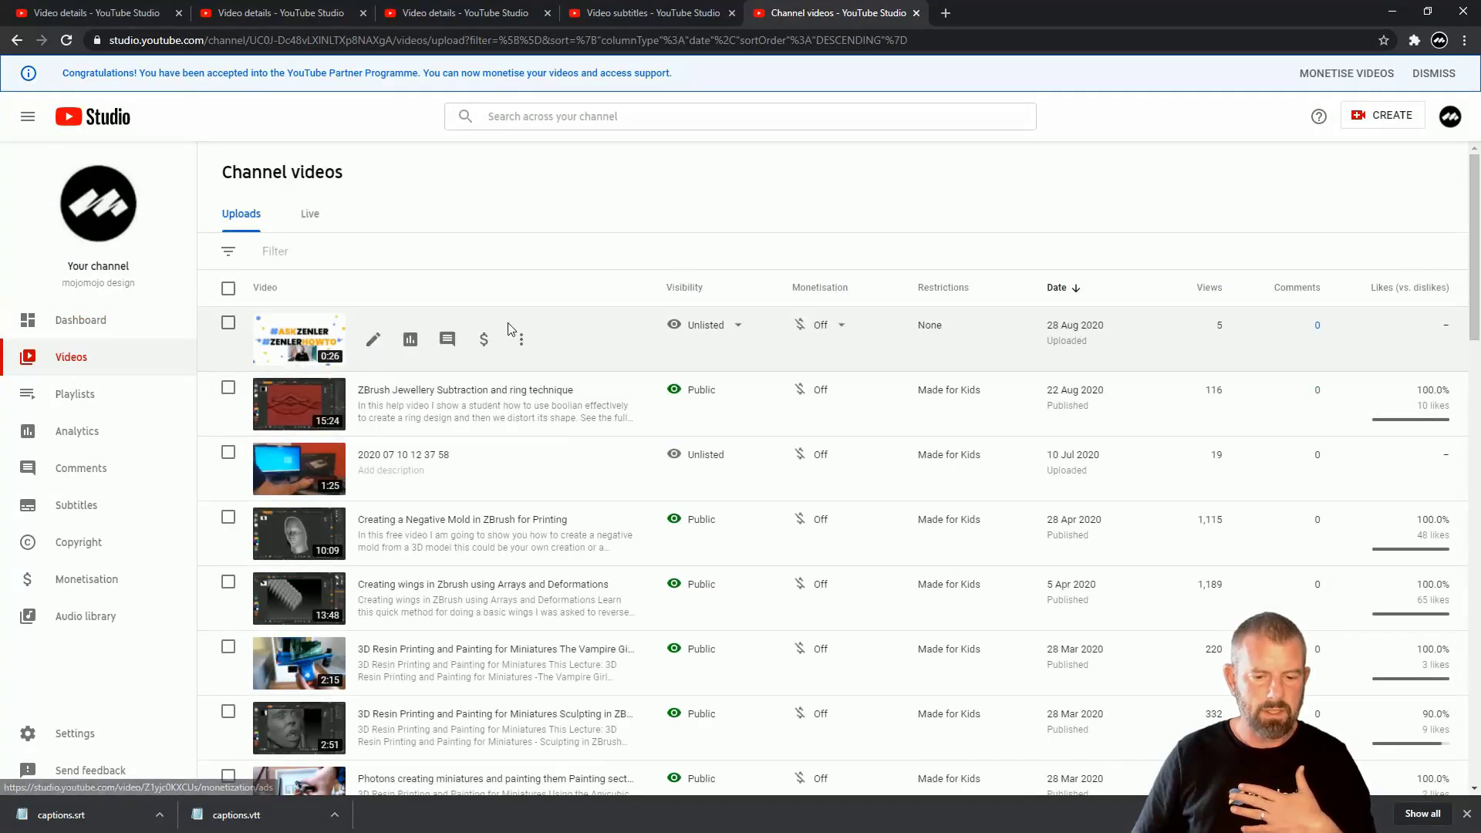
click(522, 342)
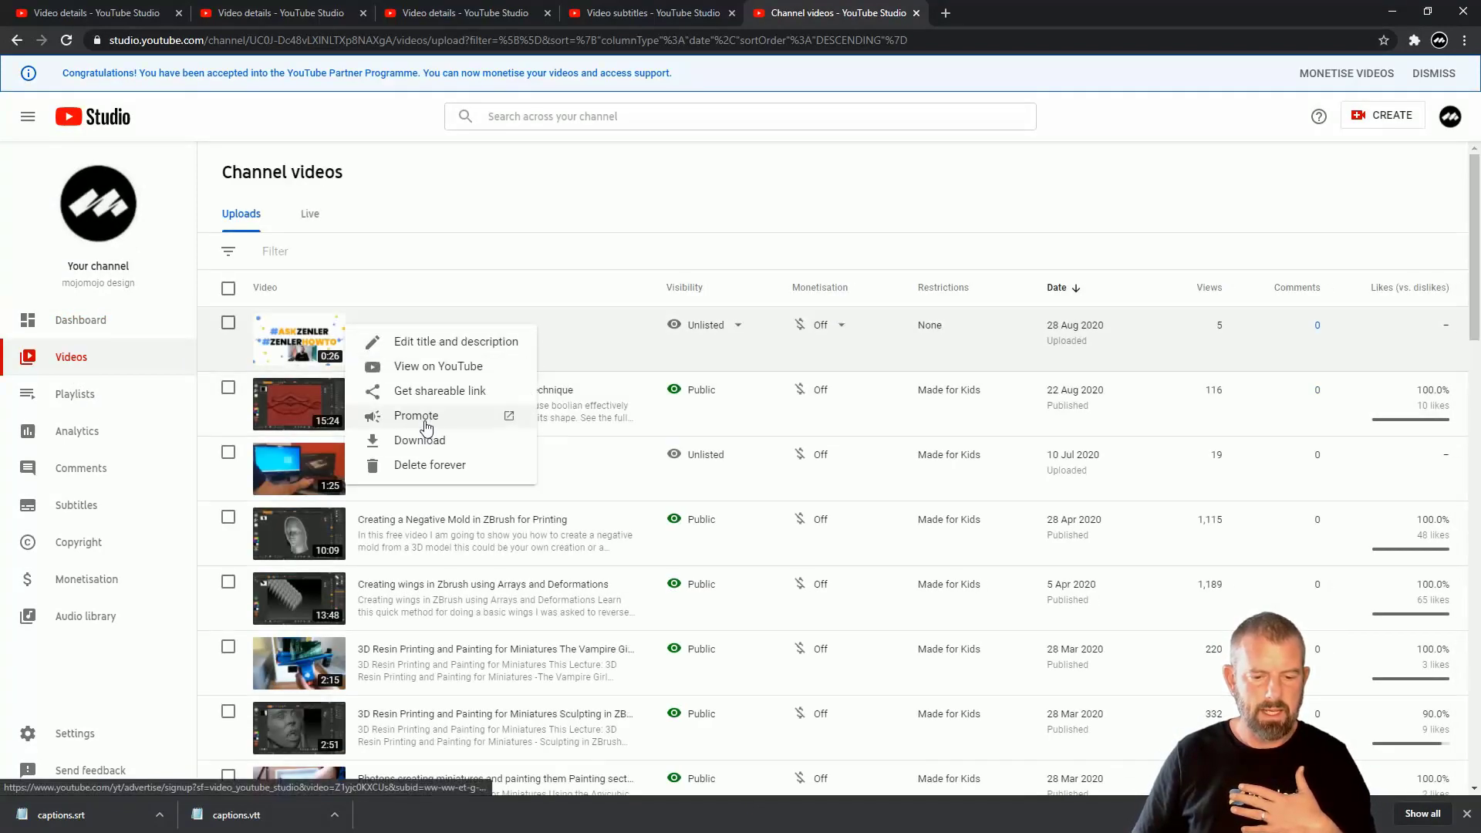
click(426, 466)
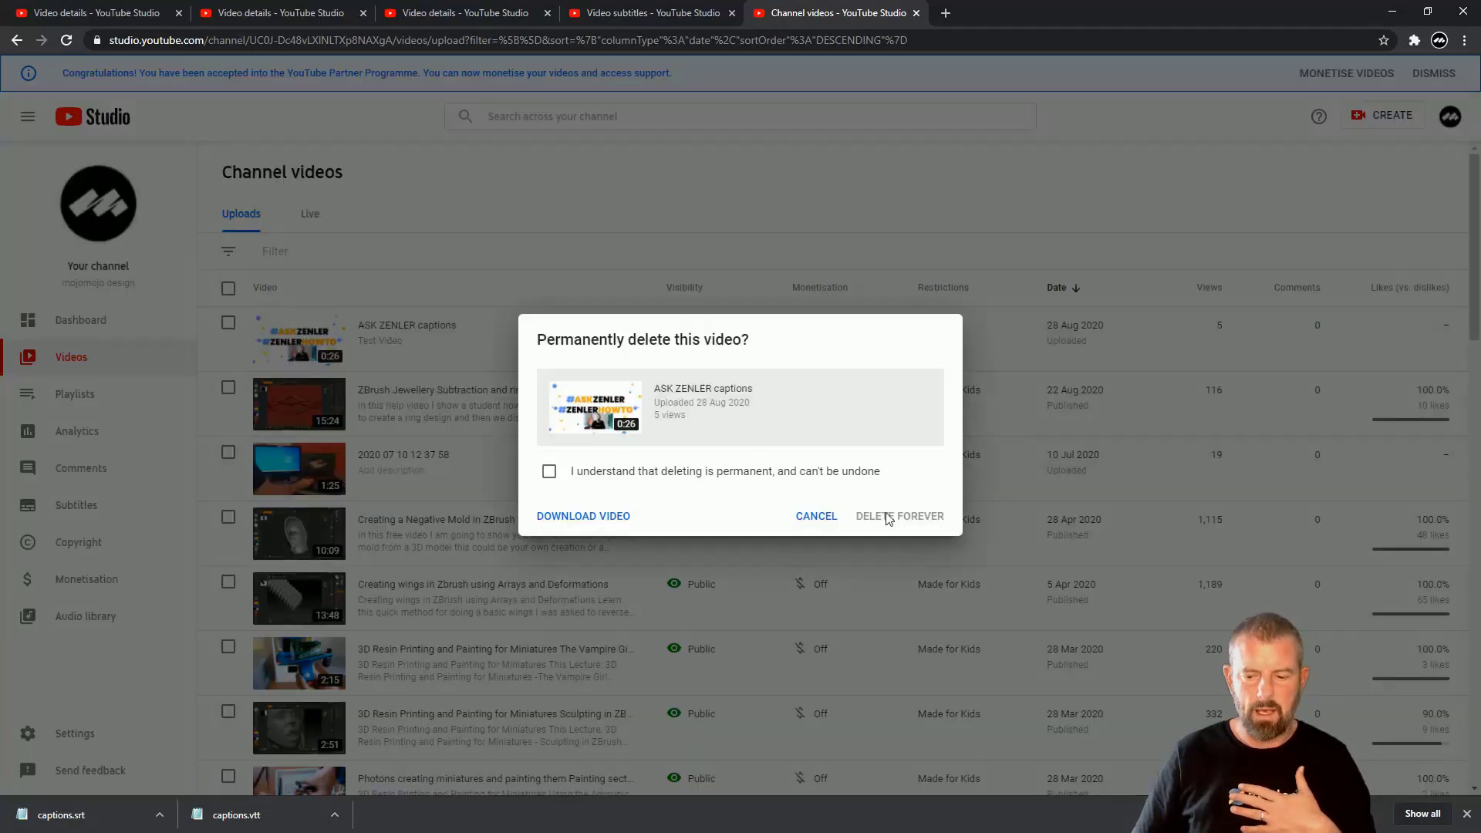
click(550, 472)
click(887, 517)
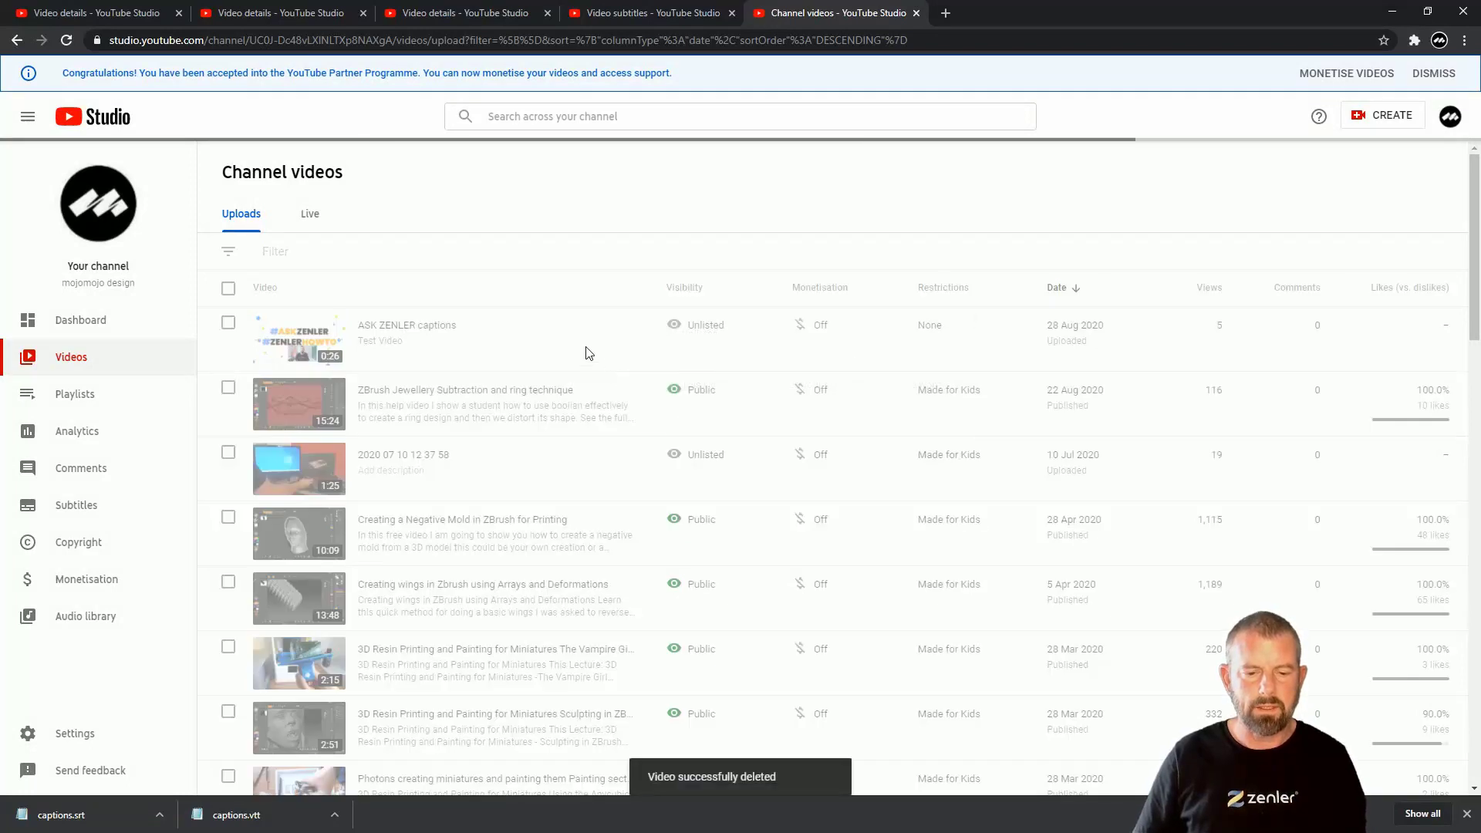
click(1463, 14)
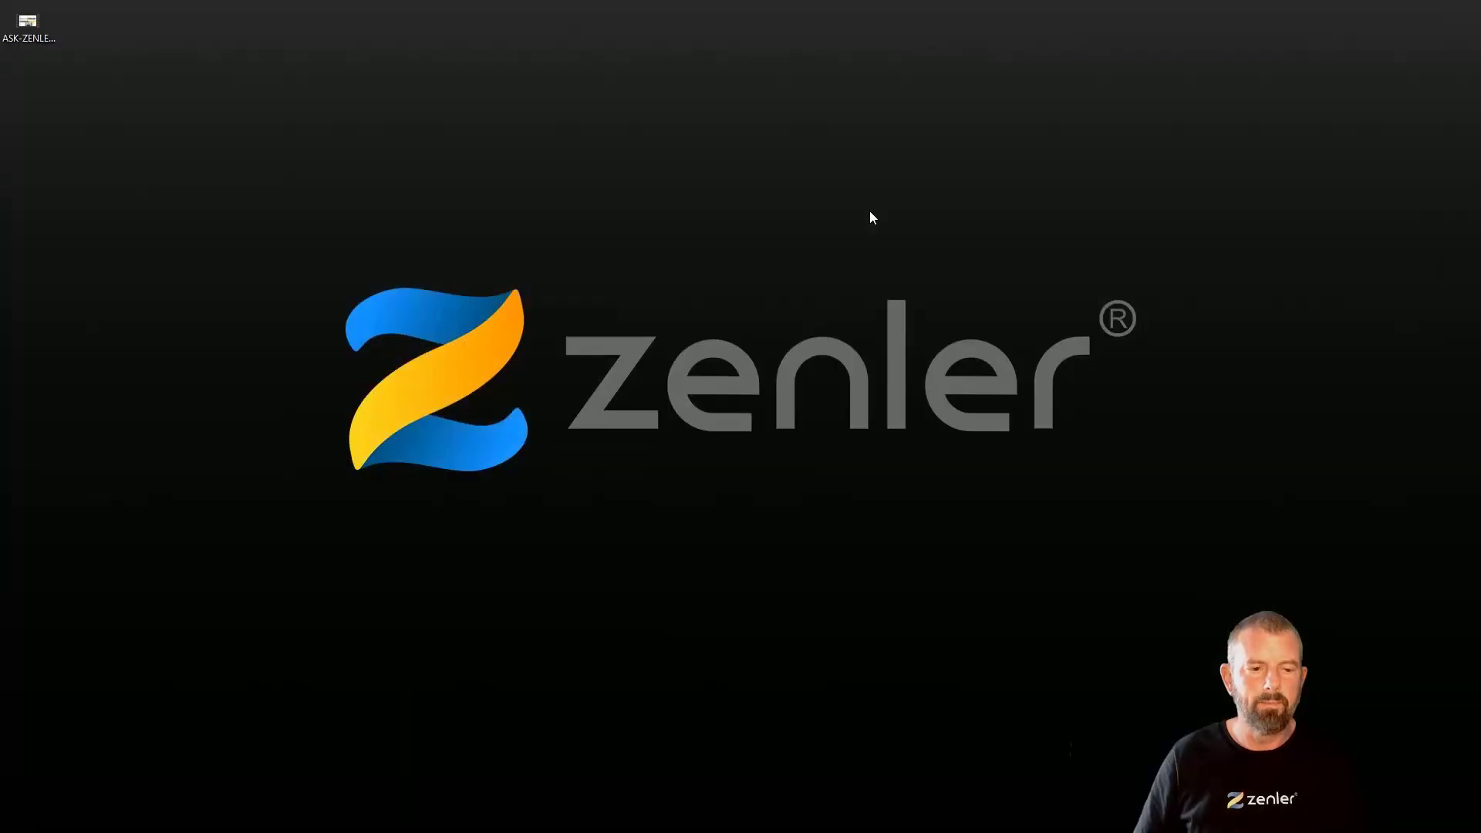
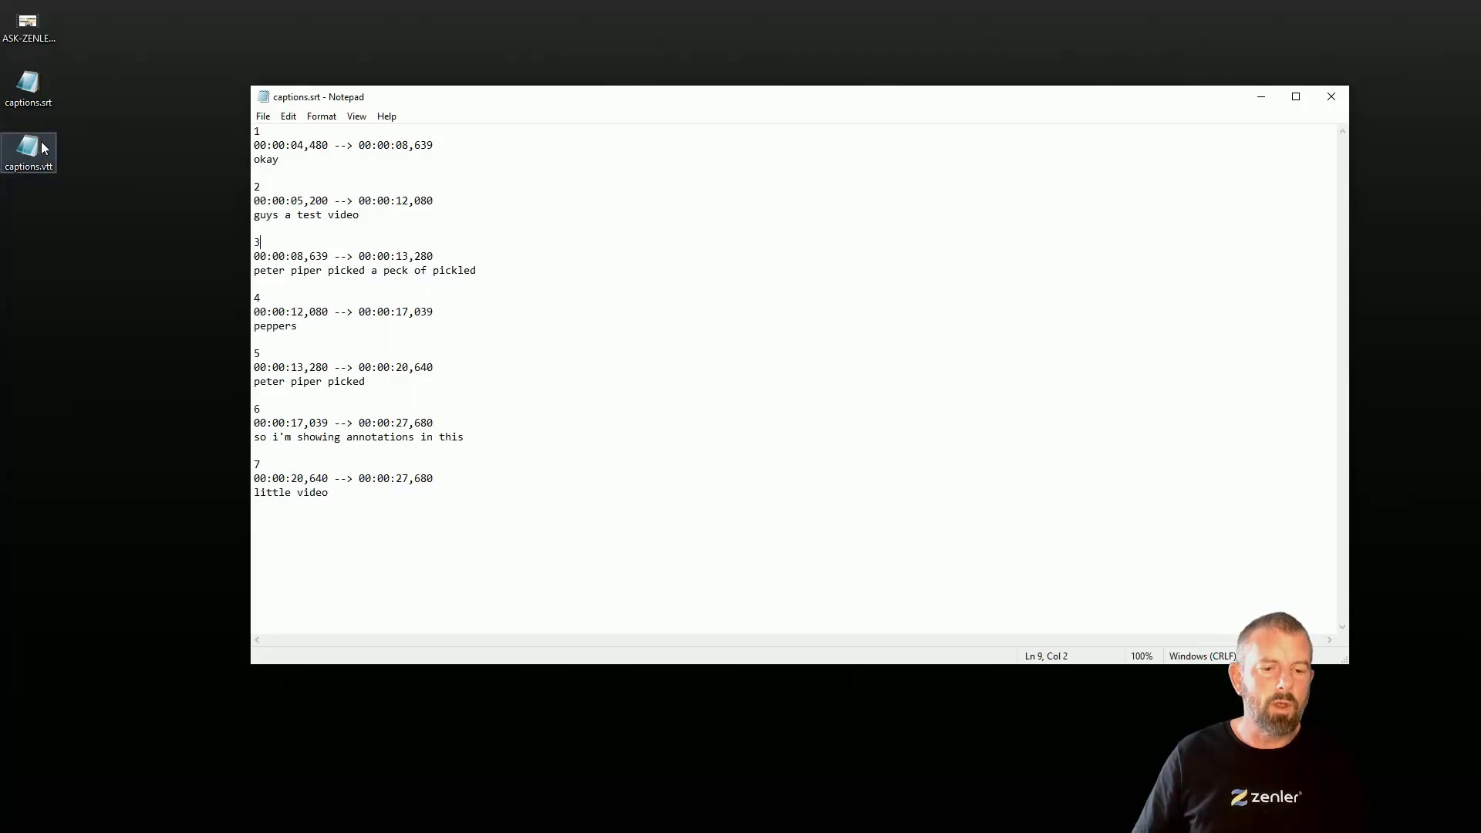
- Close the captions.srt file in Notepad and delete captions.vtt from the desktop
click(1330, 97)
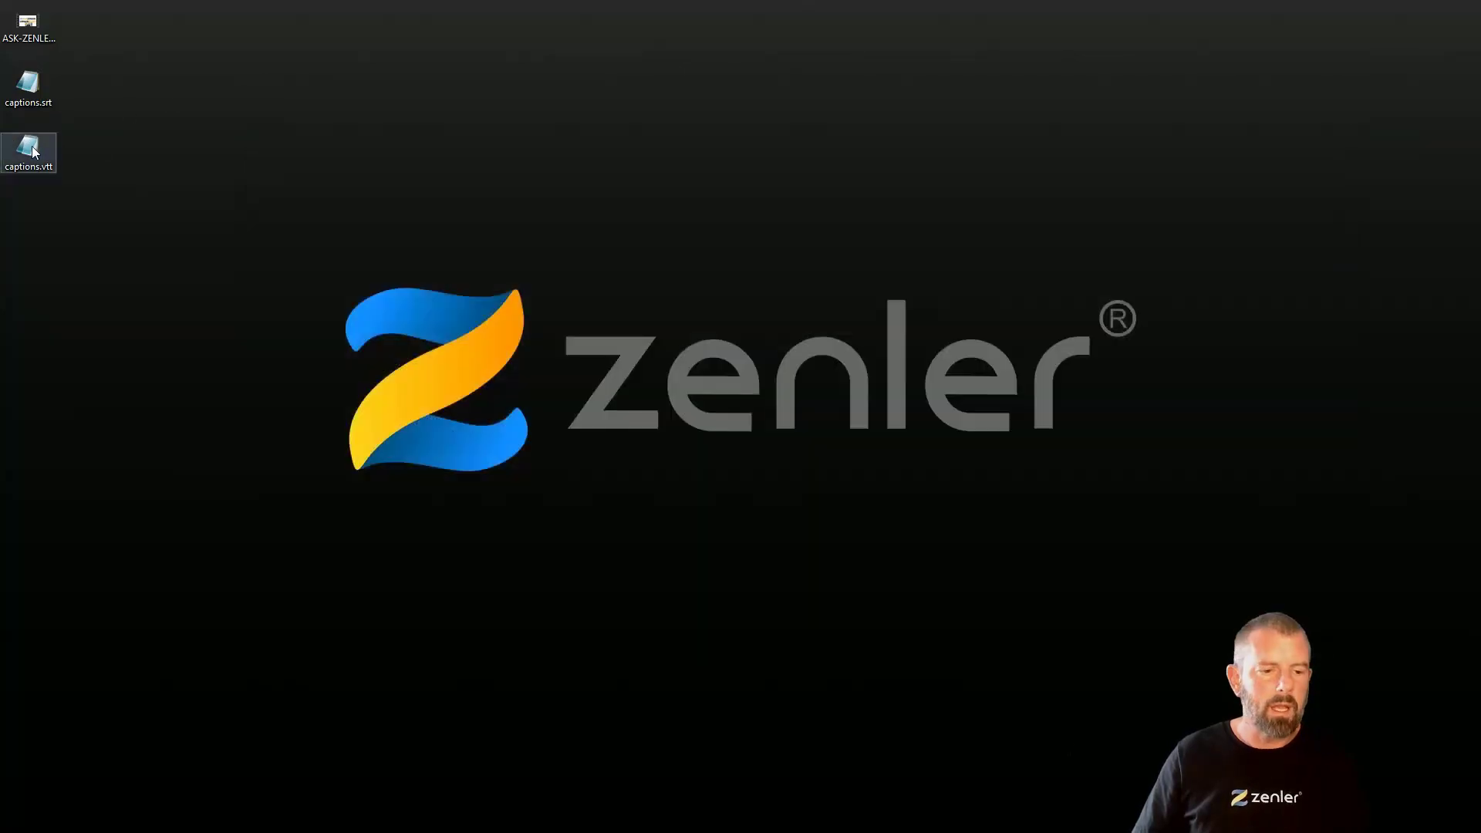
right_click(33, 147)
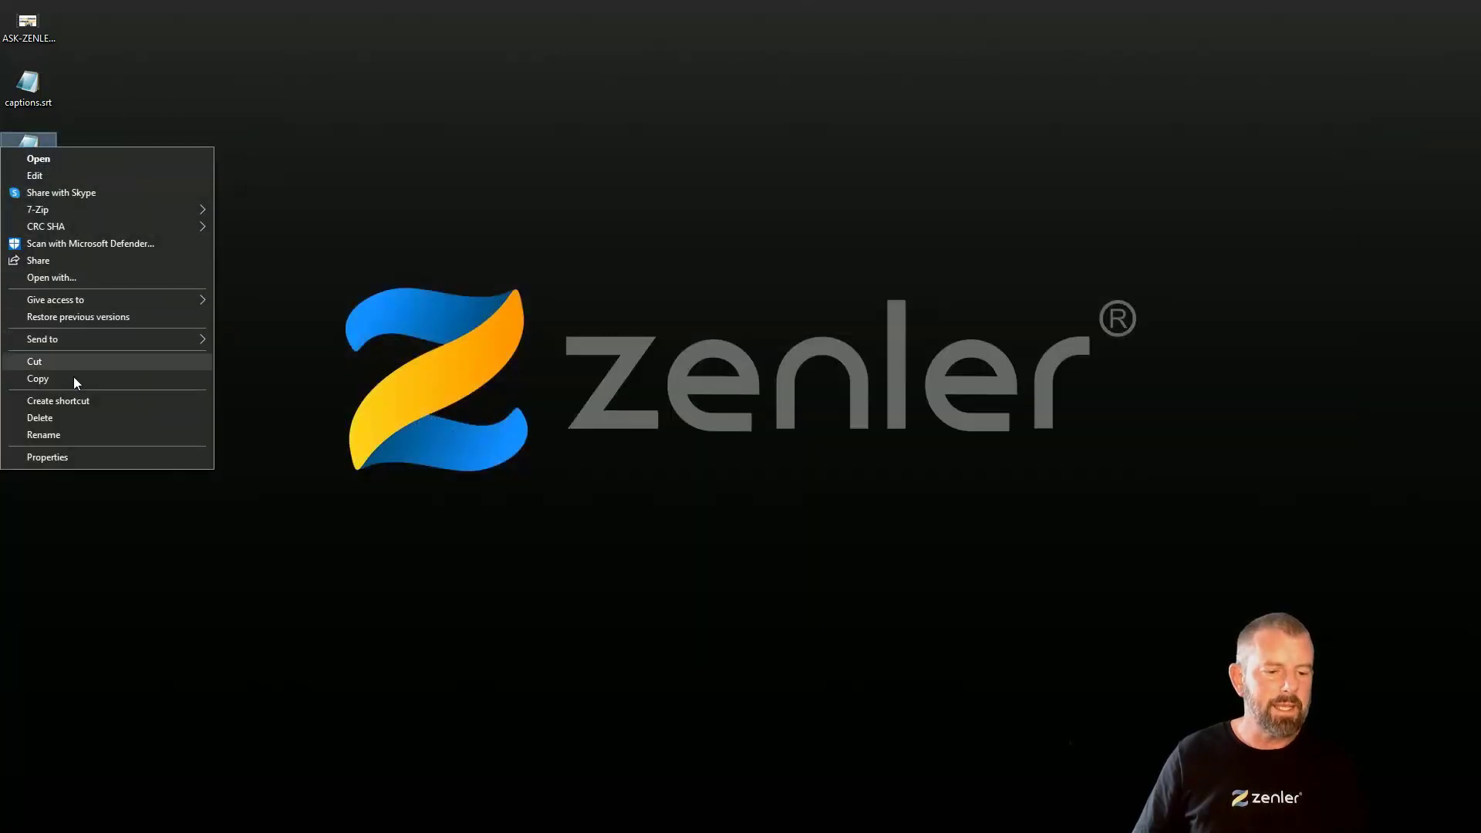
click(60, 419)
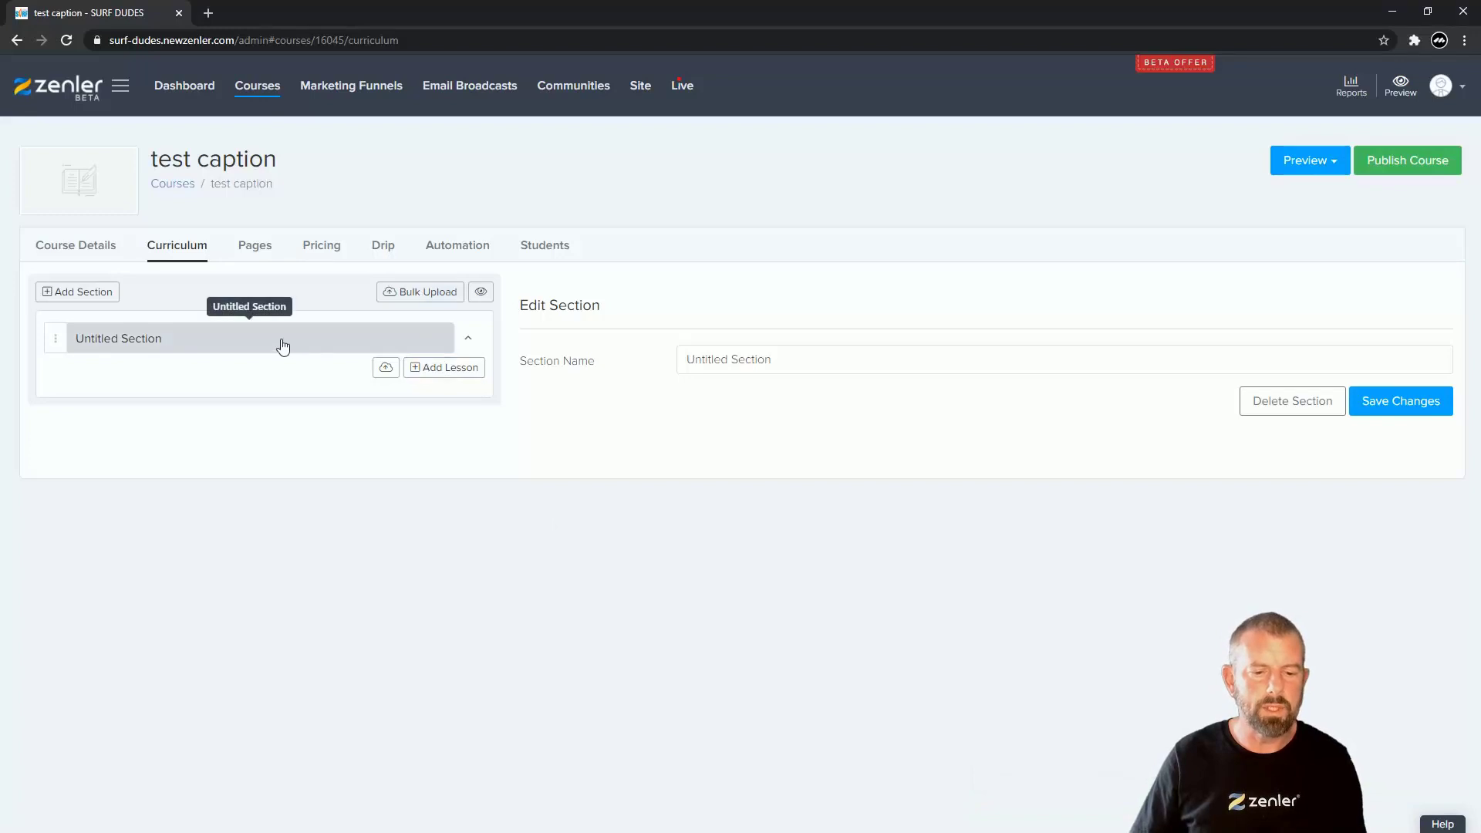
- In the test caption course curriculum on Zenler, bulk upload ASK-ZENLER-captions.mp4 from the desktop into the Untitled Section as a lesson
click(386, 368)
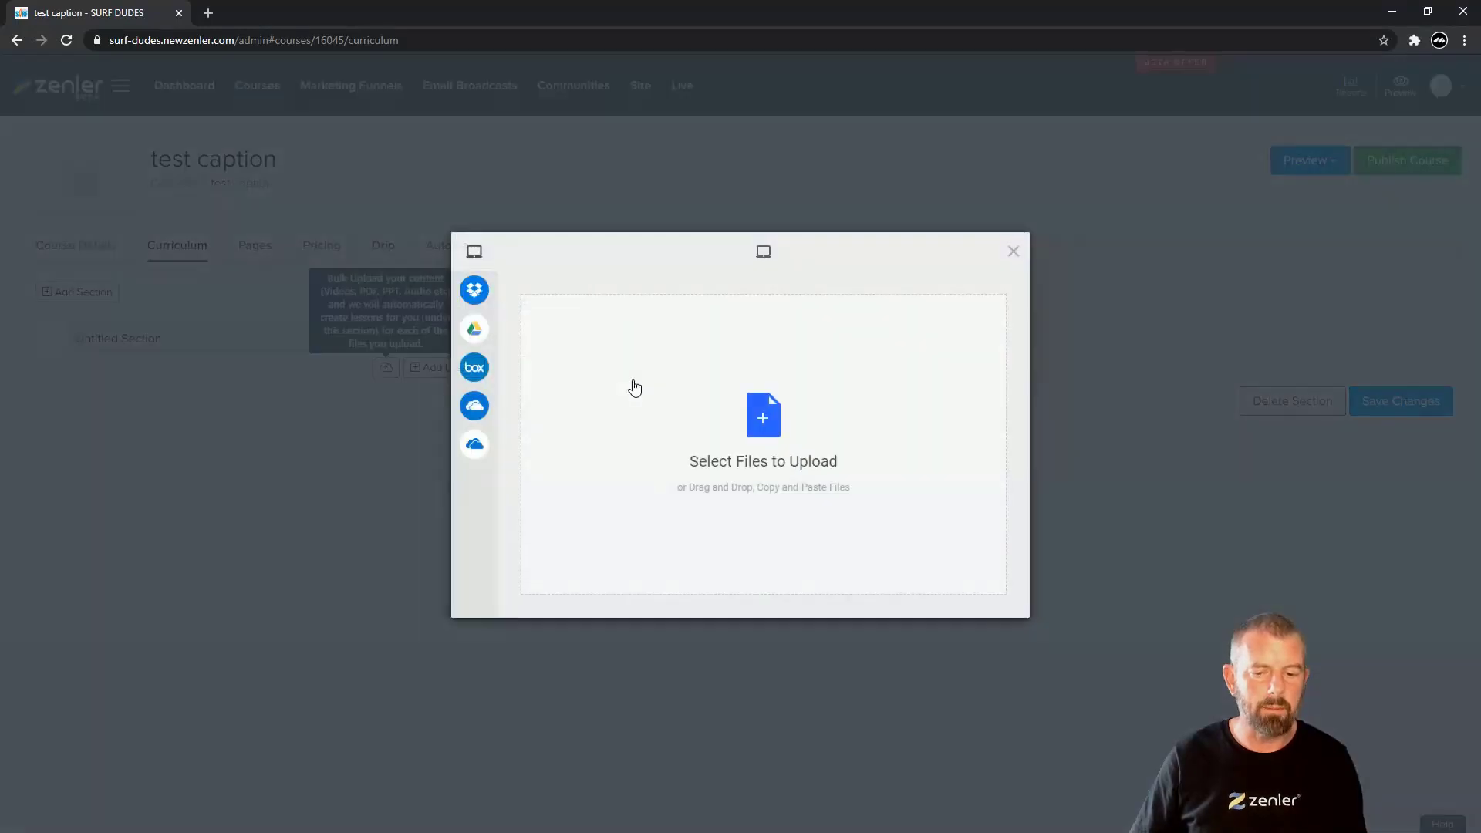
click(691, 414)
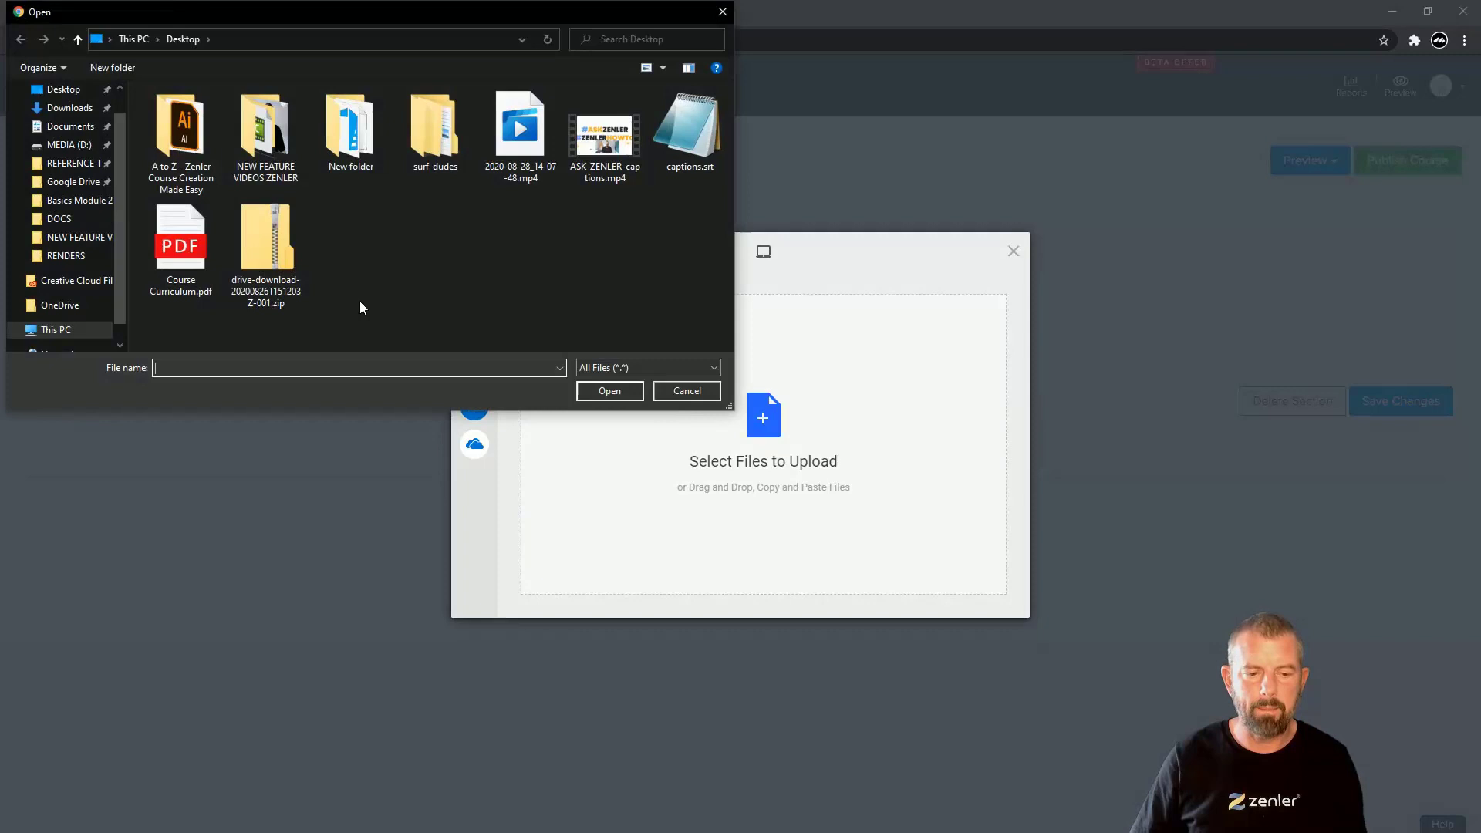
click(605, 138)
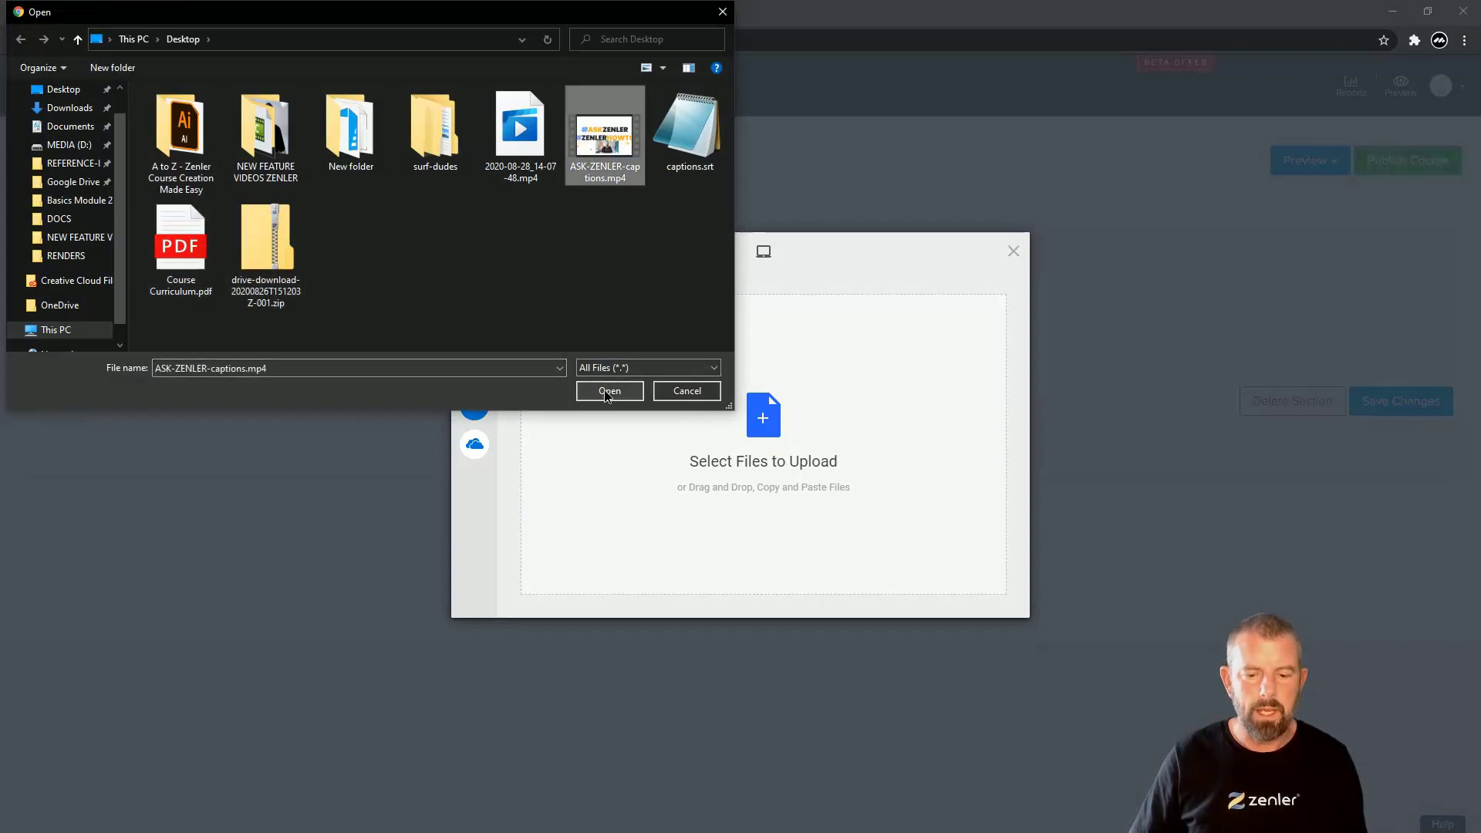
click(608, 391)
click(985, 598)
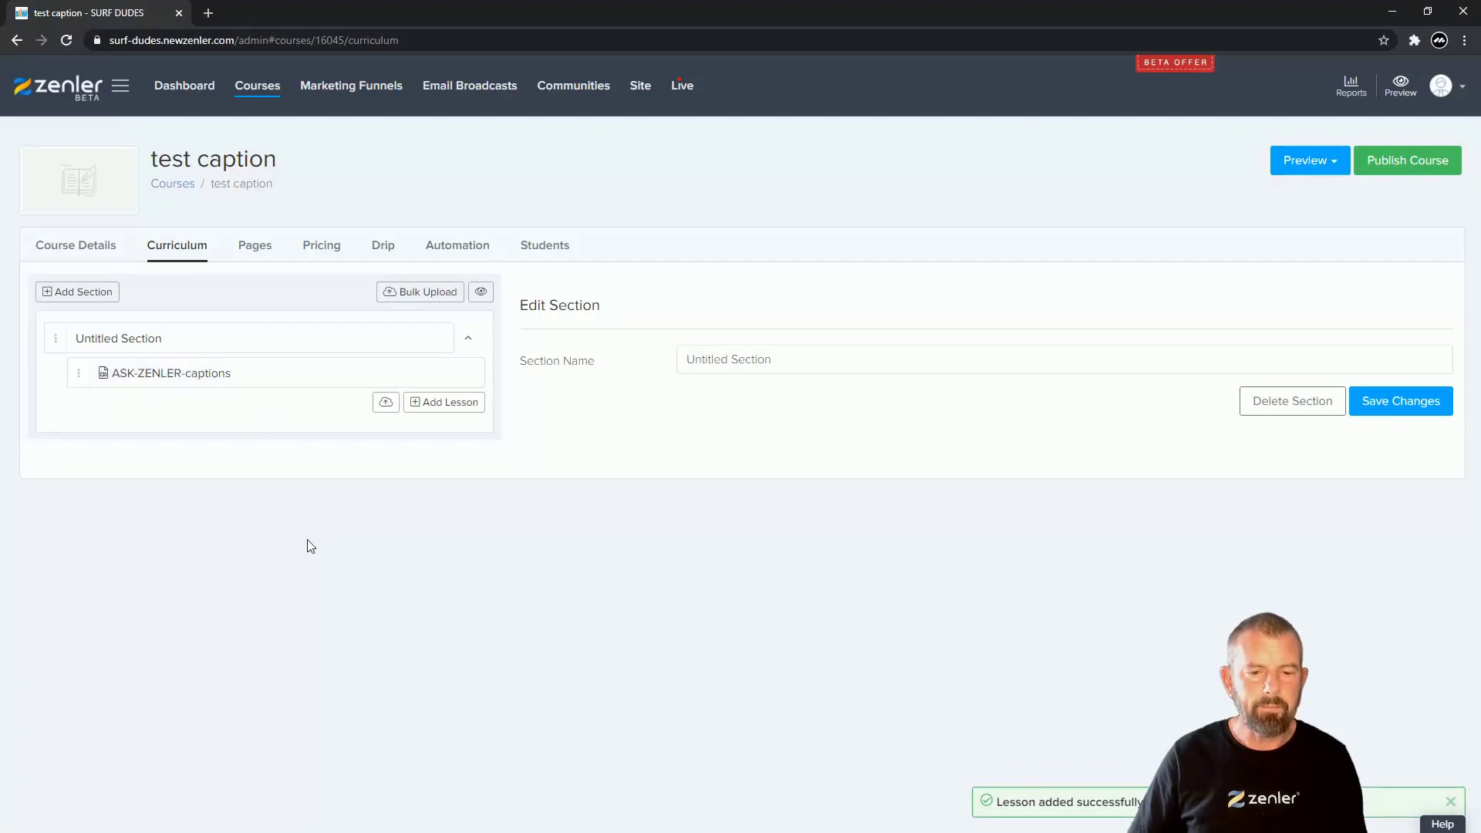
- Open the ASK-ZENLER-captions lesson, check which settings its video content offers, and close them without changes
click(250, 378)
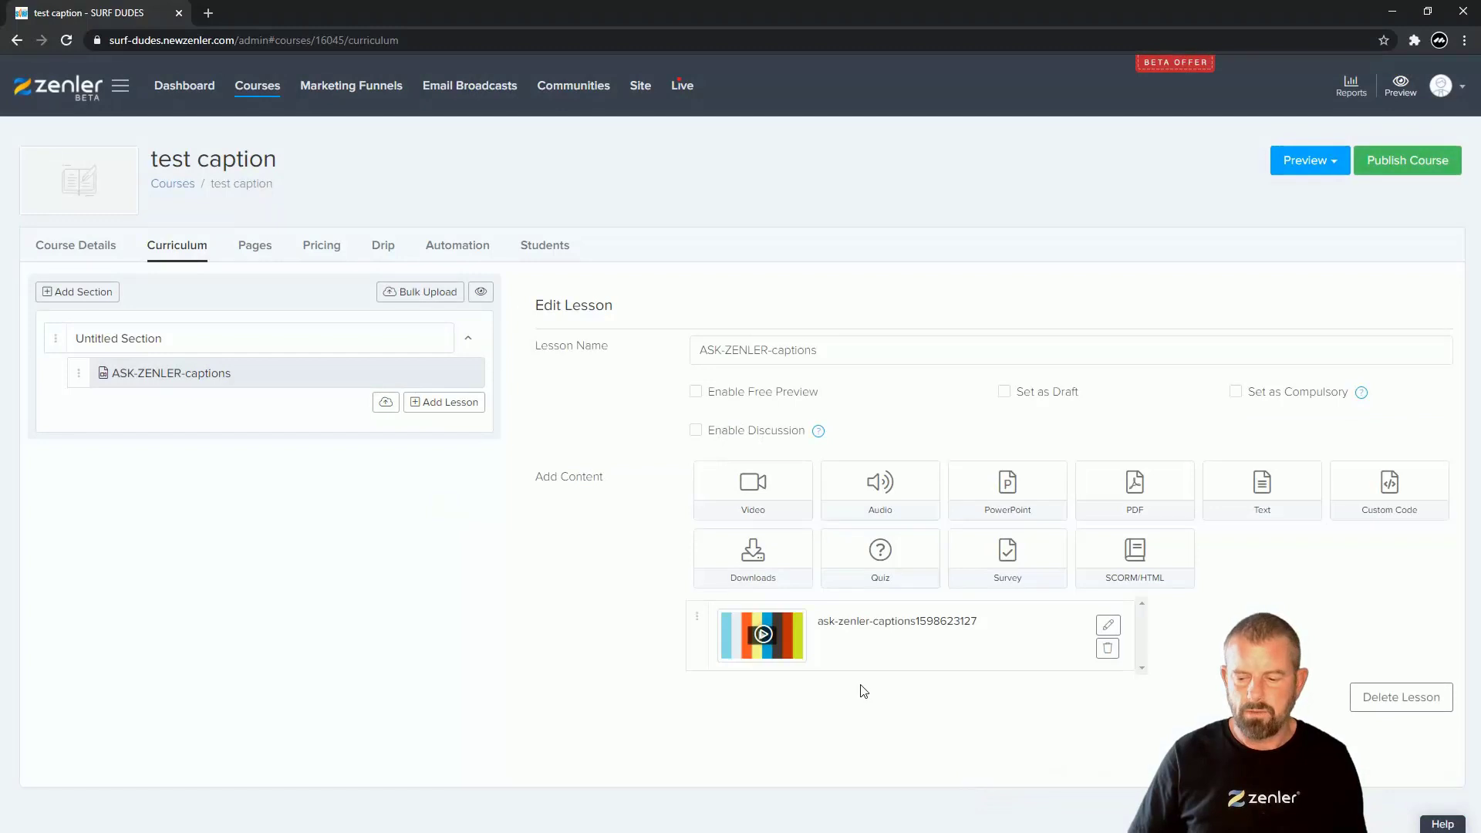
click(1109, 627)
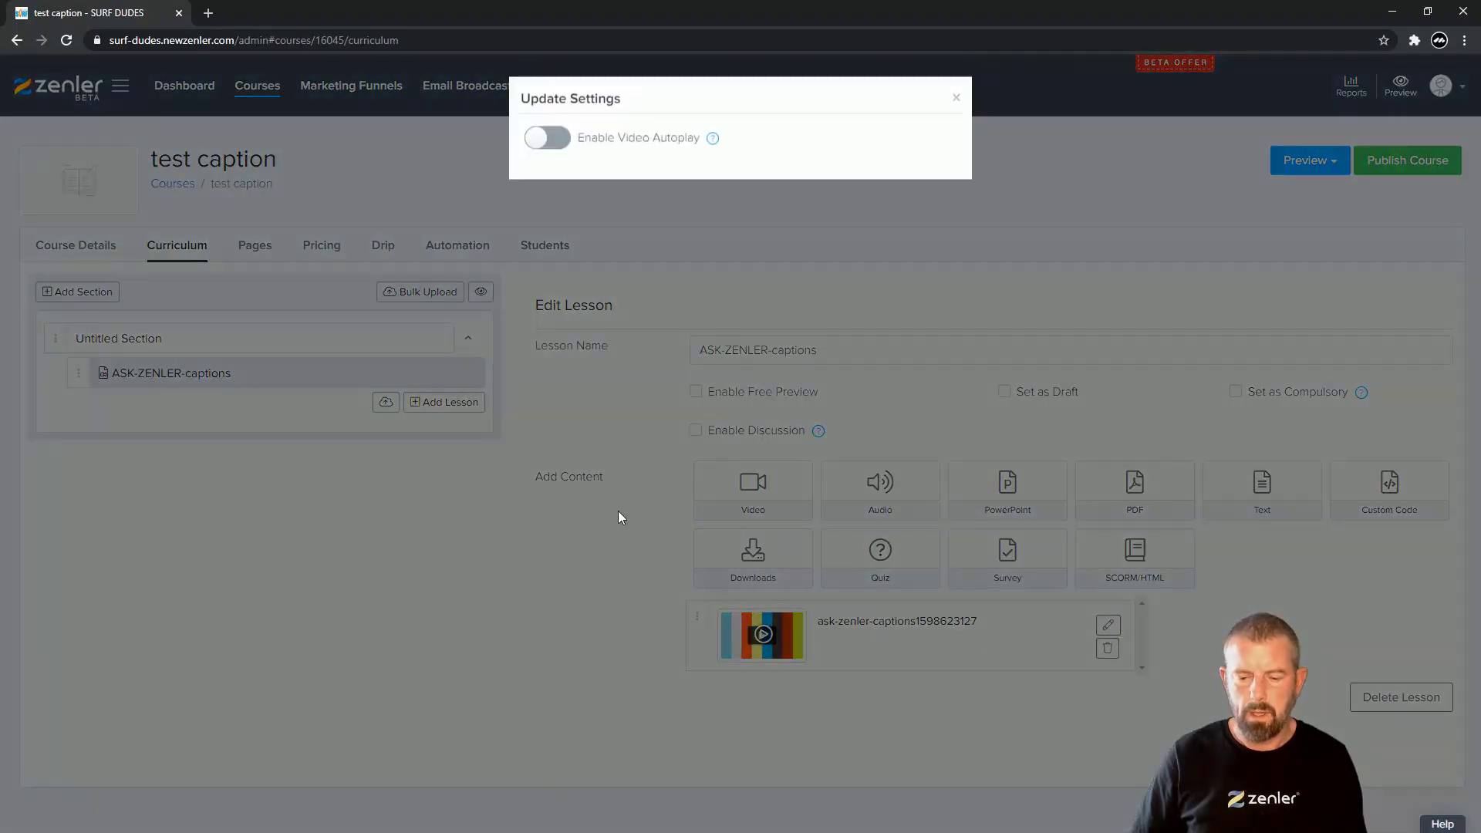
click(956, 99)
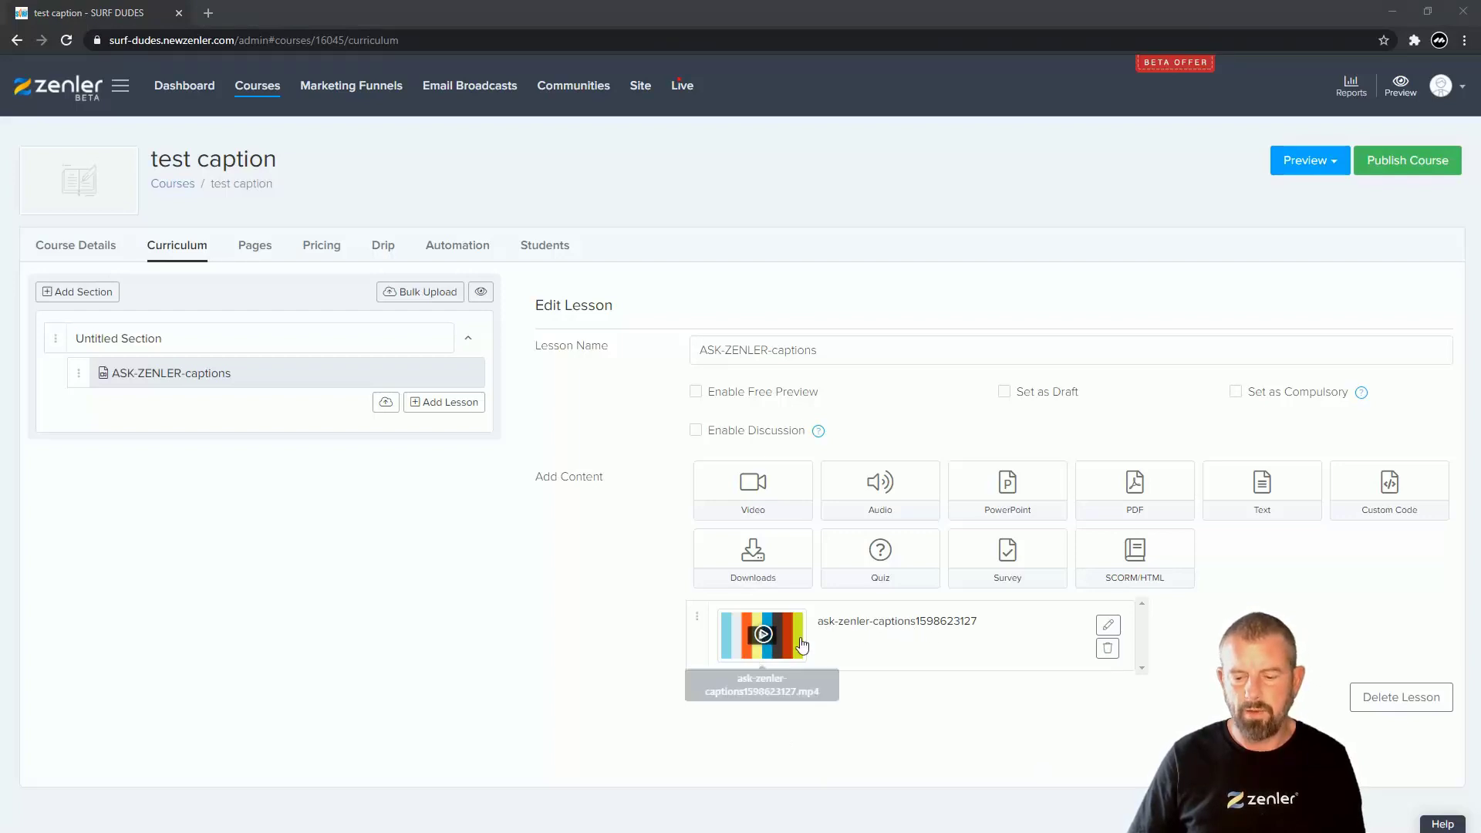
- Play a few seconds of the lesson video preview, check the player's settings for a captions option, and close the preview
click(763, 634)
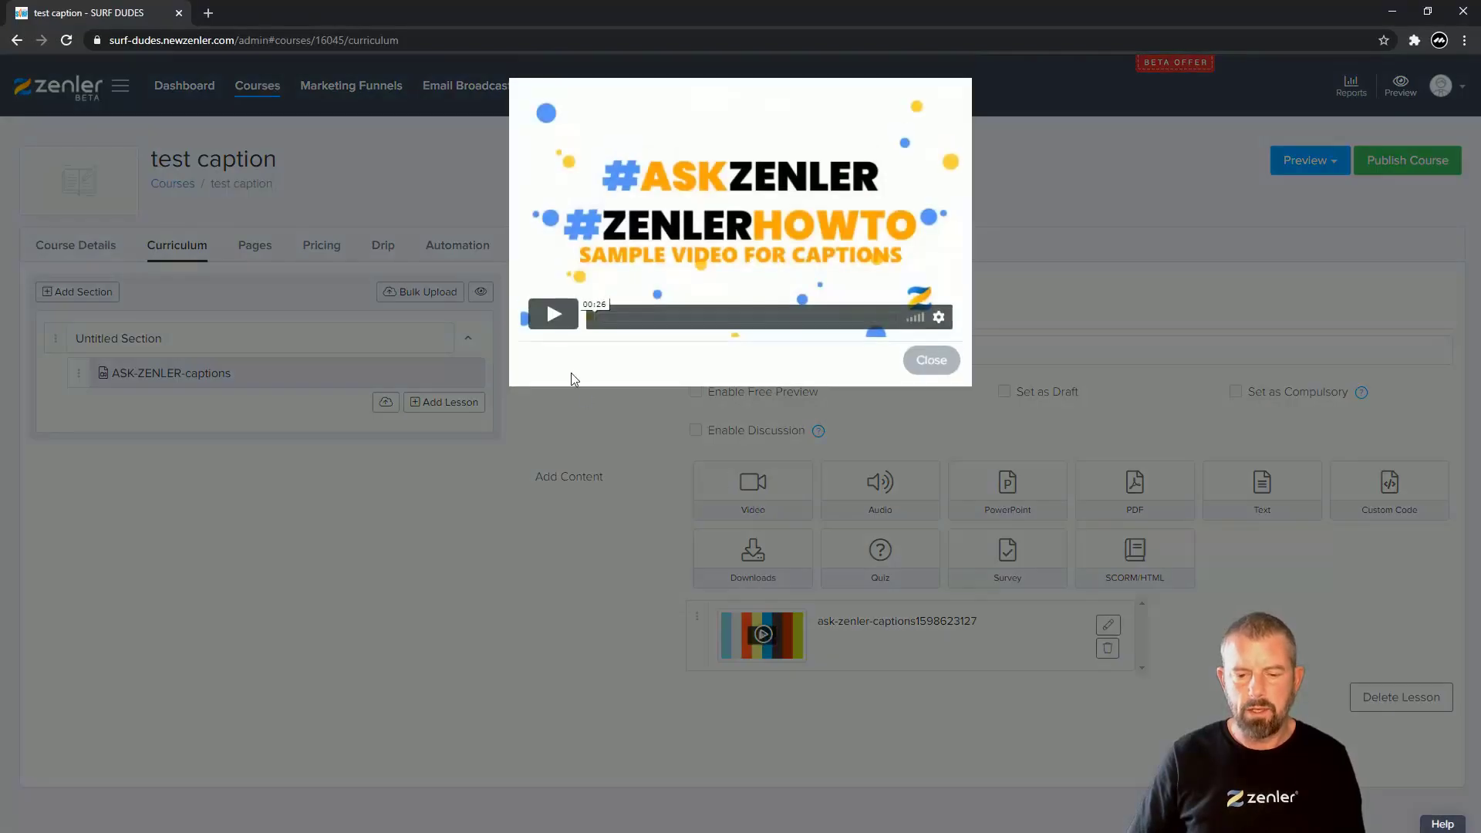
click(554, 314)
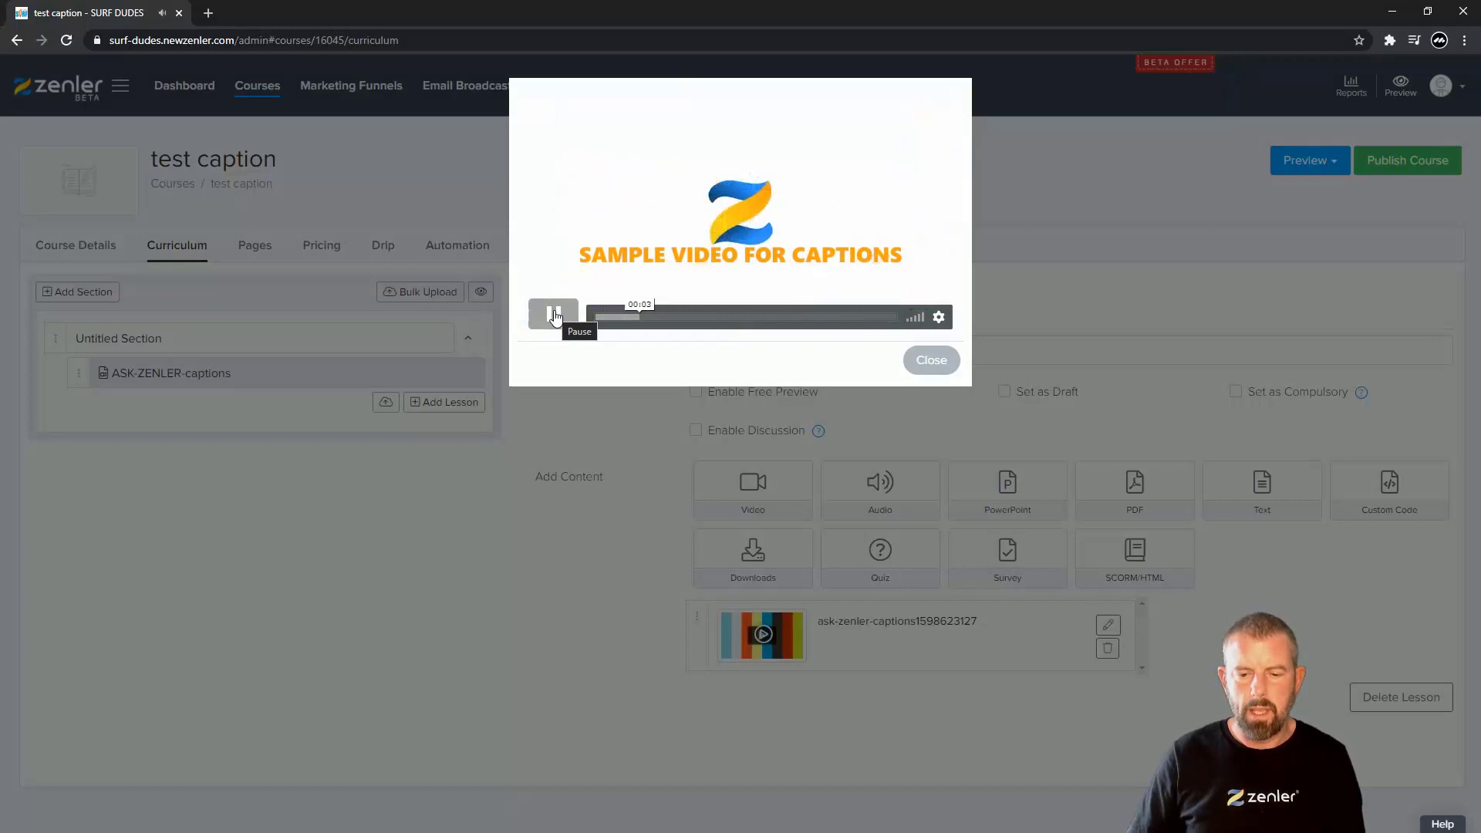
click(554, 316)
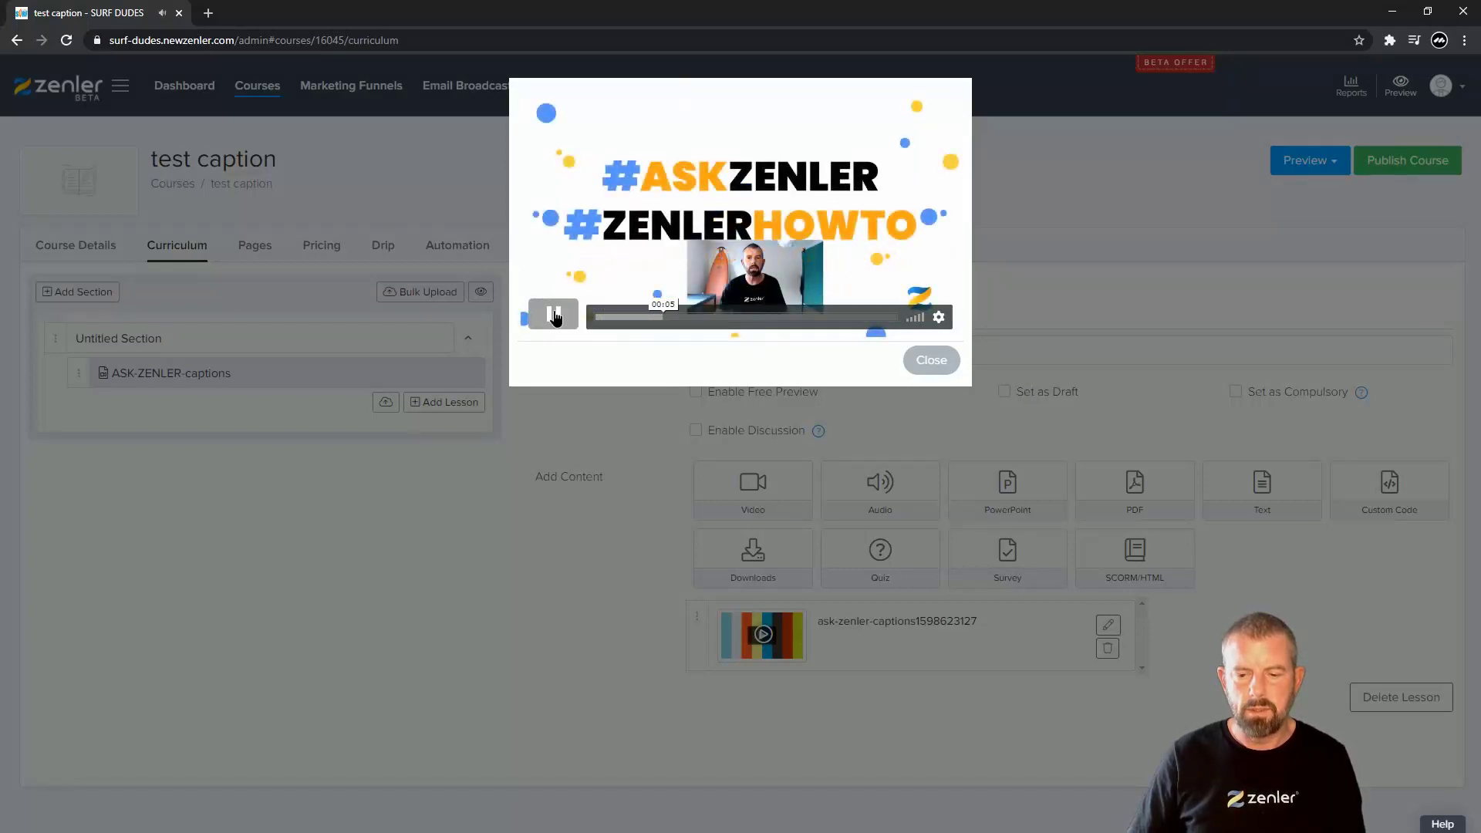
click(939, 318)
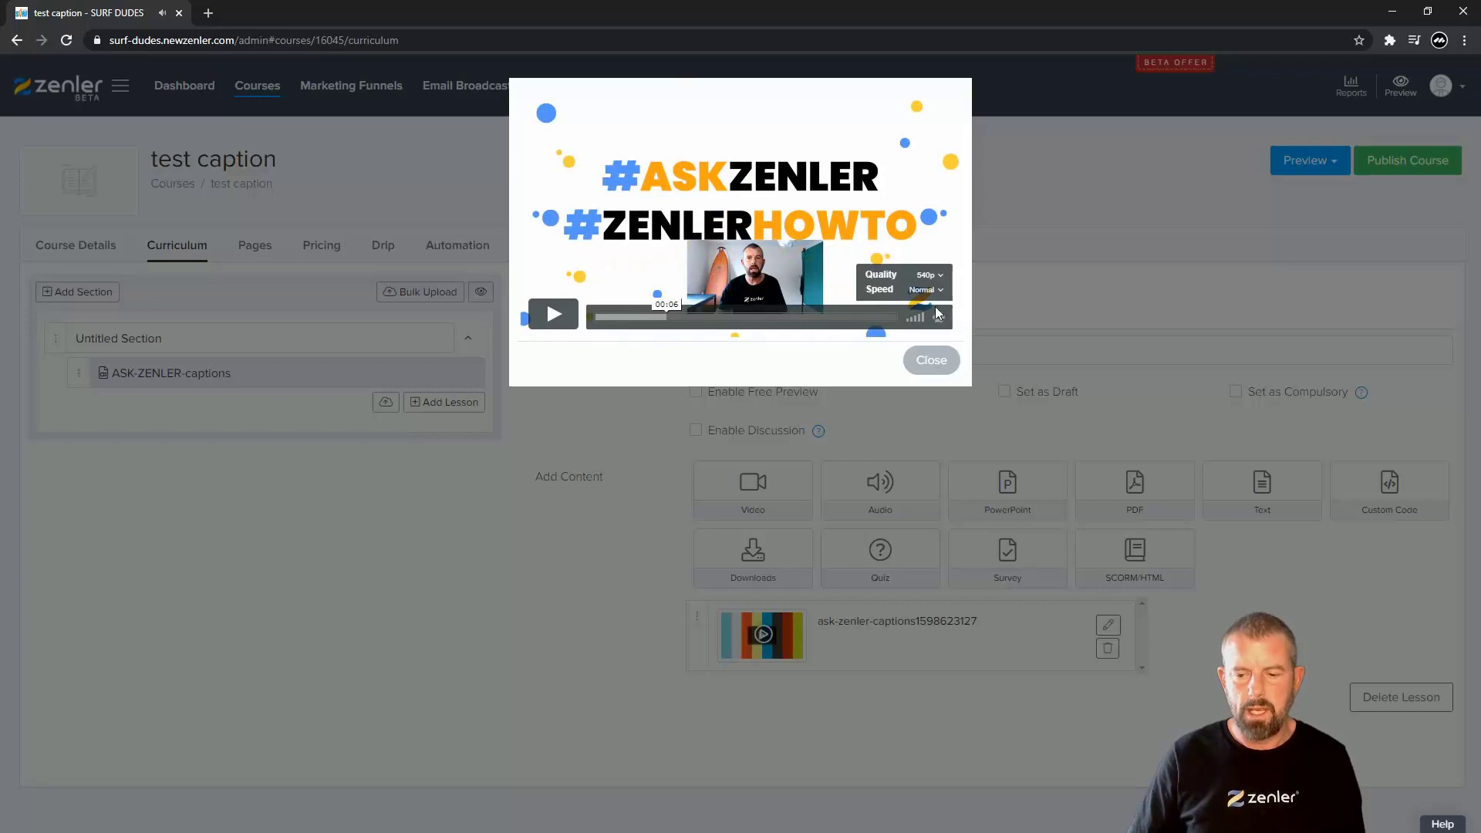
click(933, 362)
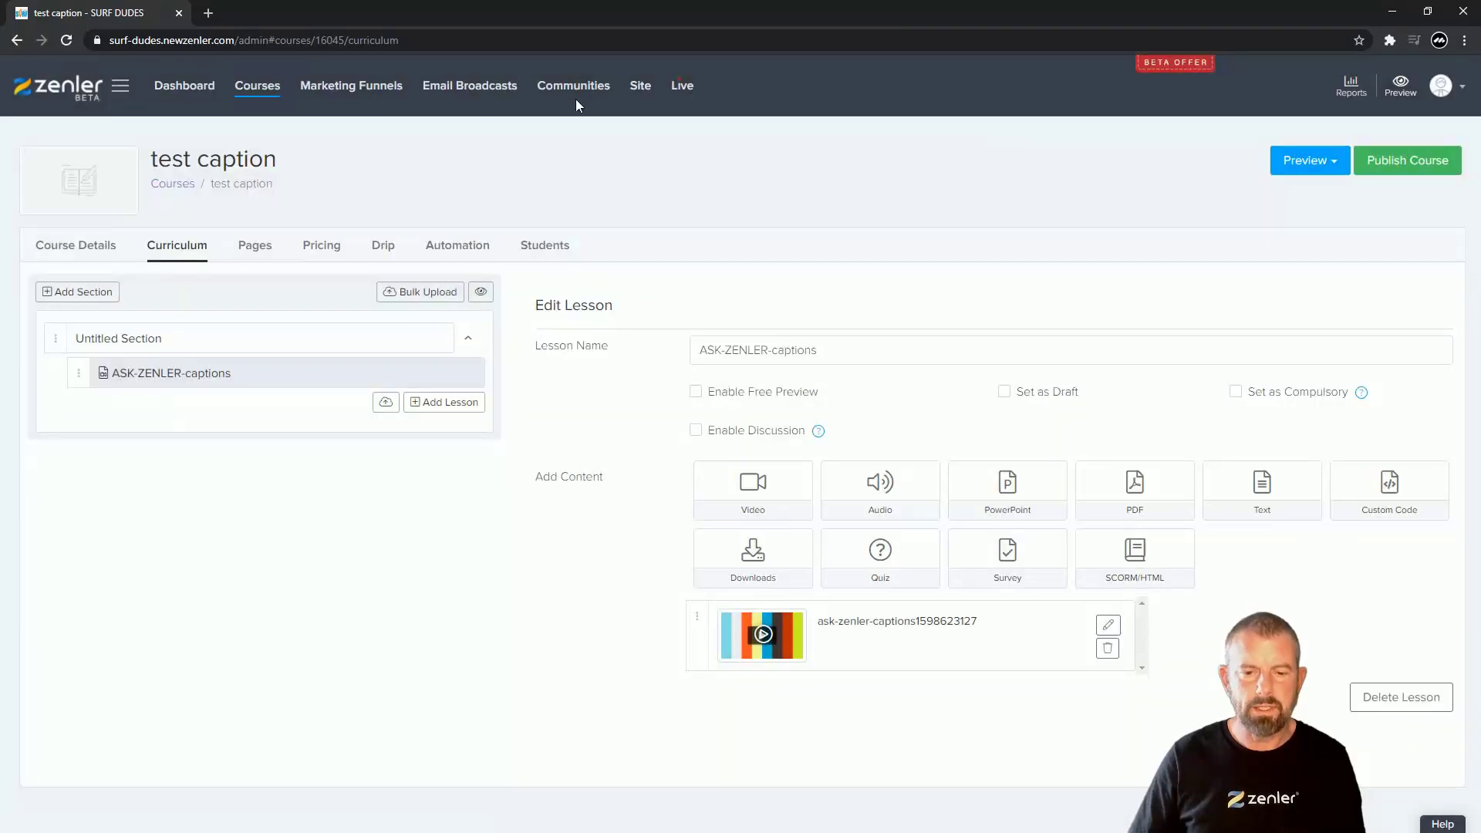
- Go to the site's Media Library, check the edit page of ASK-ZENLER-captions.mp4, then return to the library and refresh it
click(640, 87)
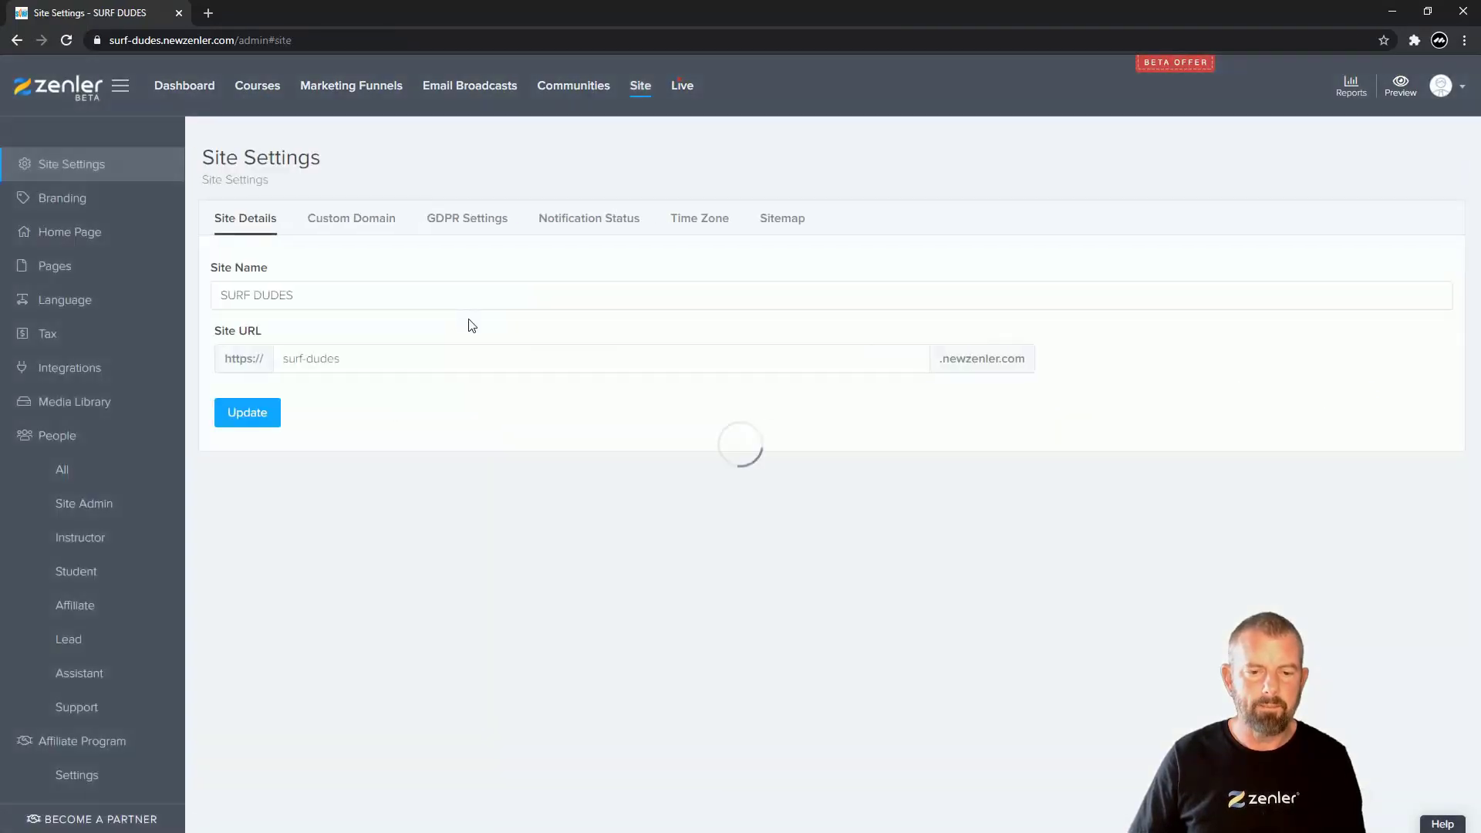
click(96, 402)
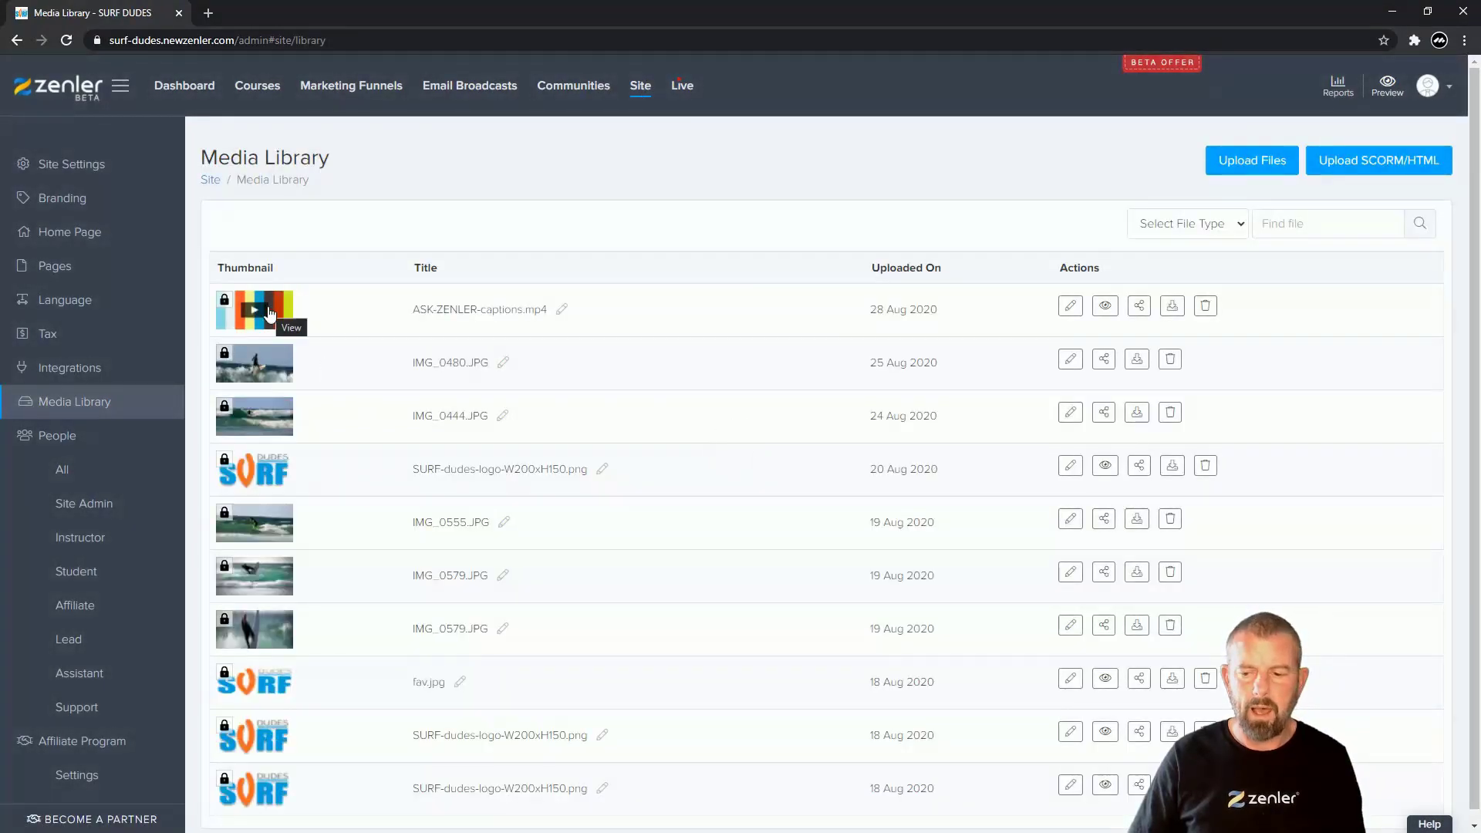
click(1070, 309)
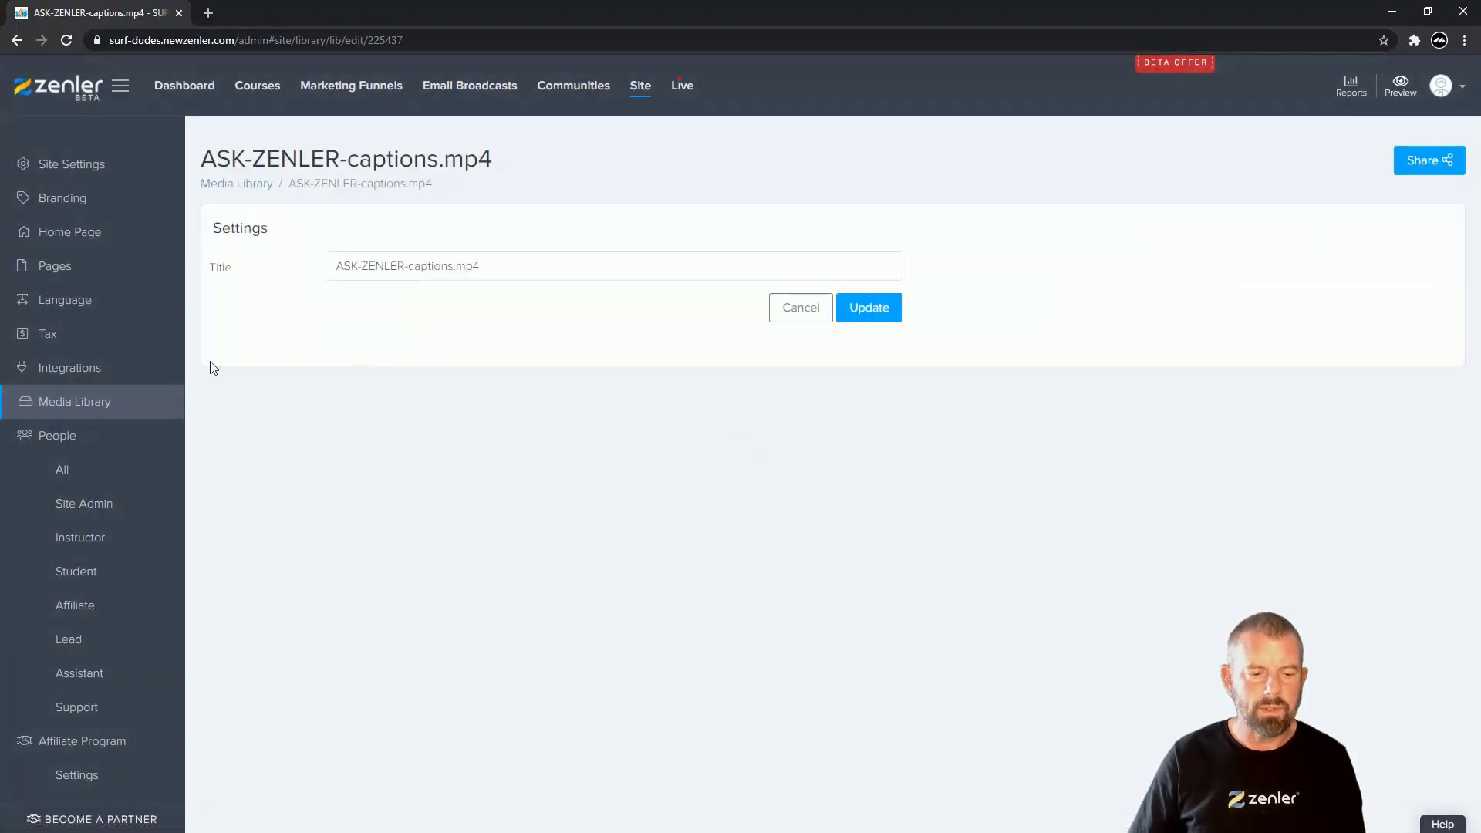
click(96, 407)
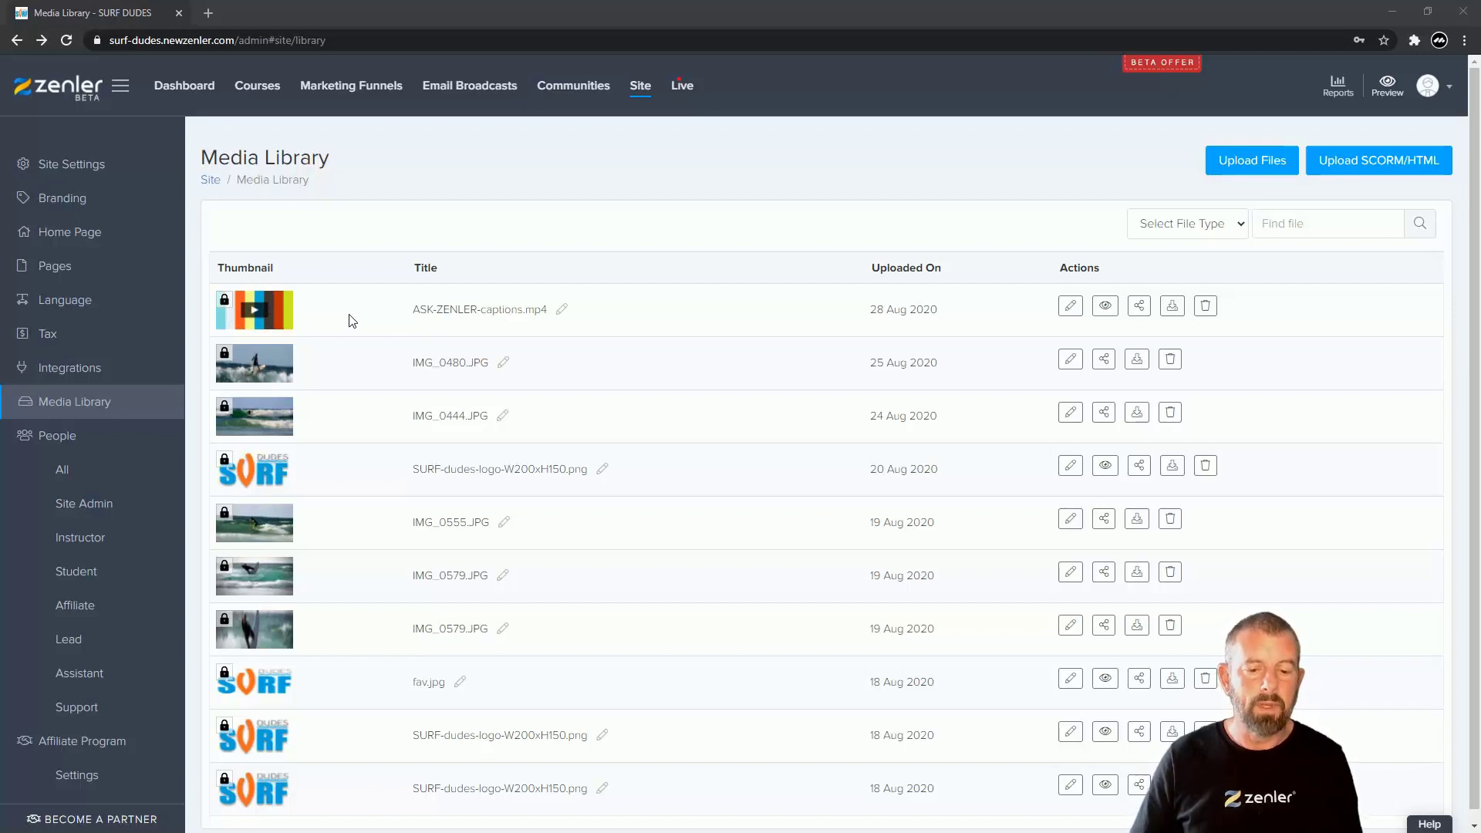
click(66, 40)
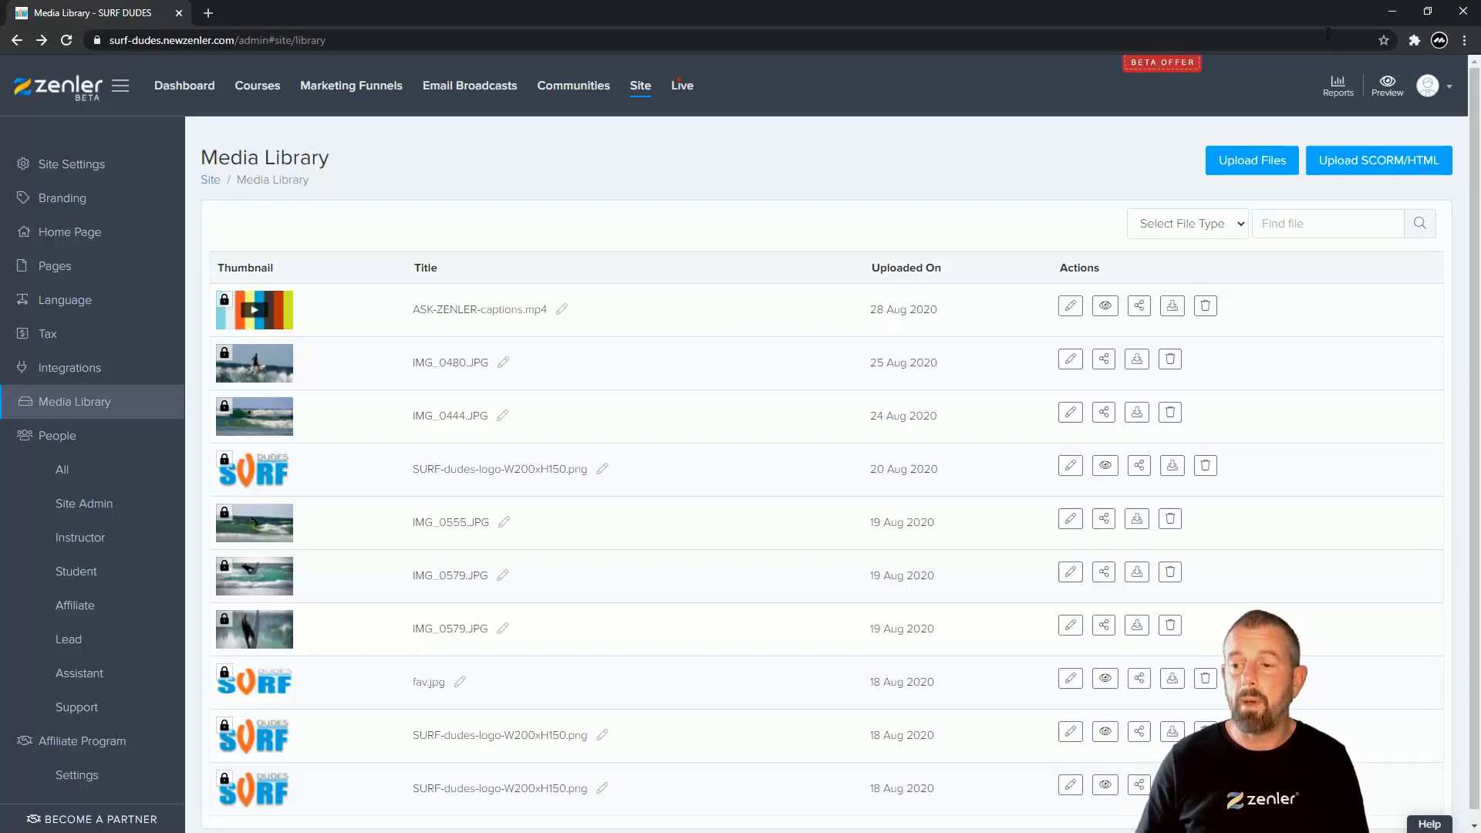
- Minimise the browser, open captions.srt from the desktop, examine the caption text line by line, and close the file
click(1397, 13)
double_click(28, 86)
drag(359, 214, 254, 214)
drag(280, 160, 255, 159)
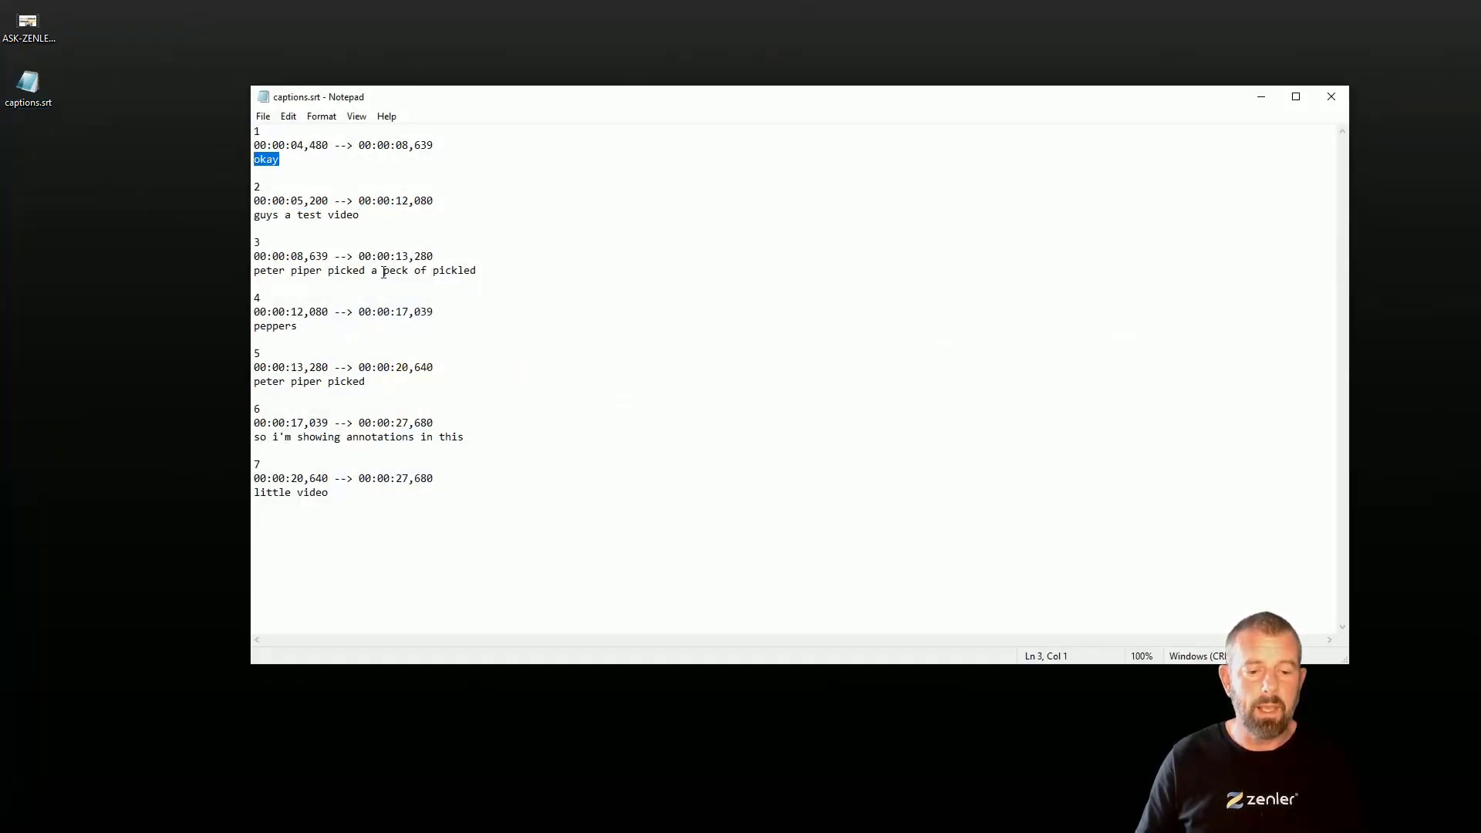
drag(384, 271, 328, 276)
drag(371, 321, 273, 326)
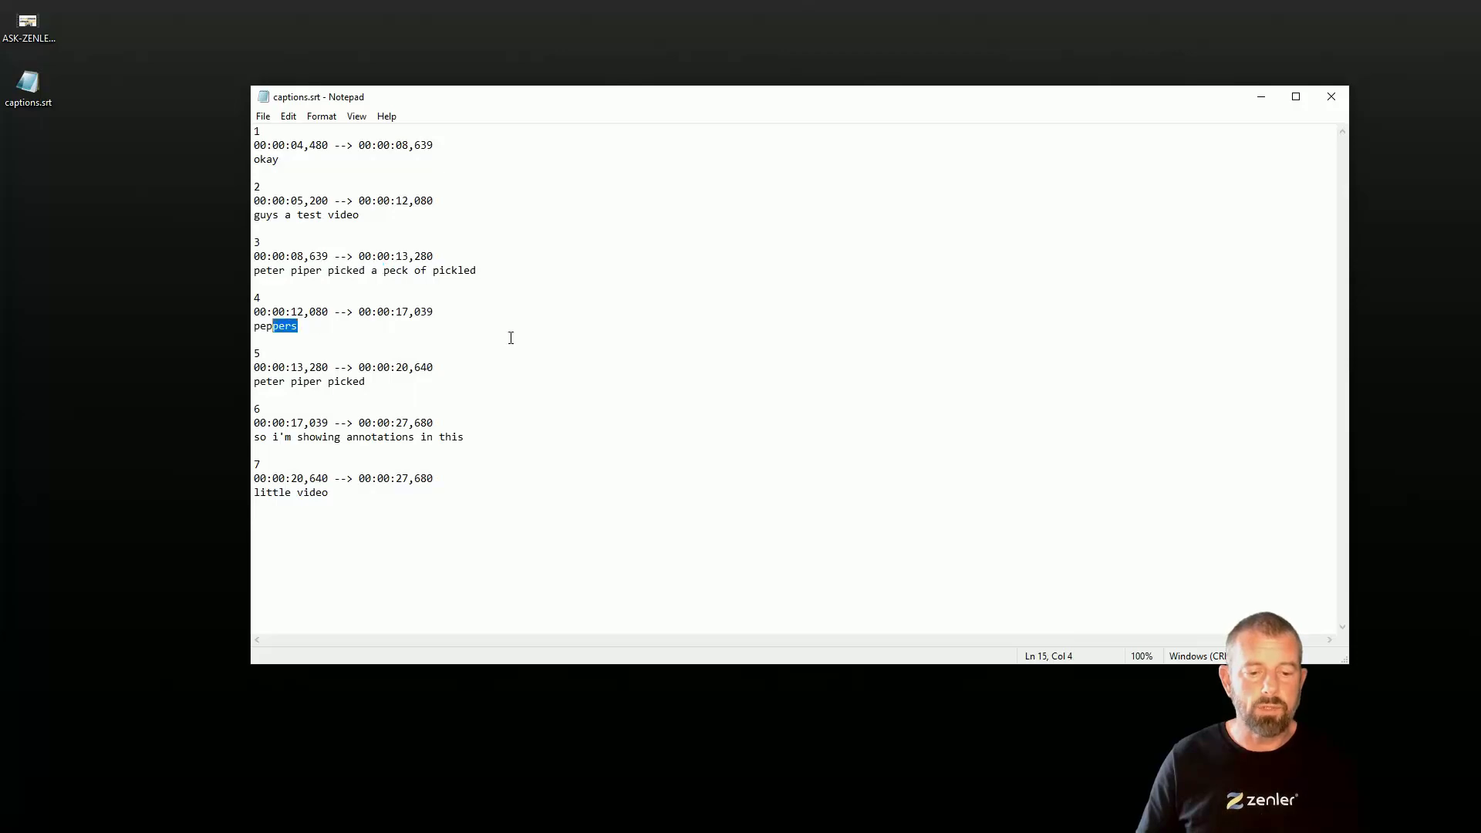
click(499, 391)
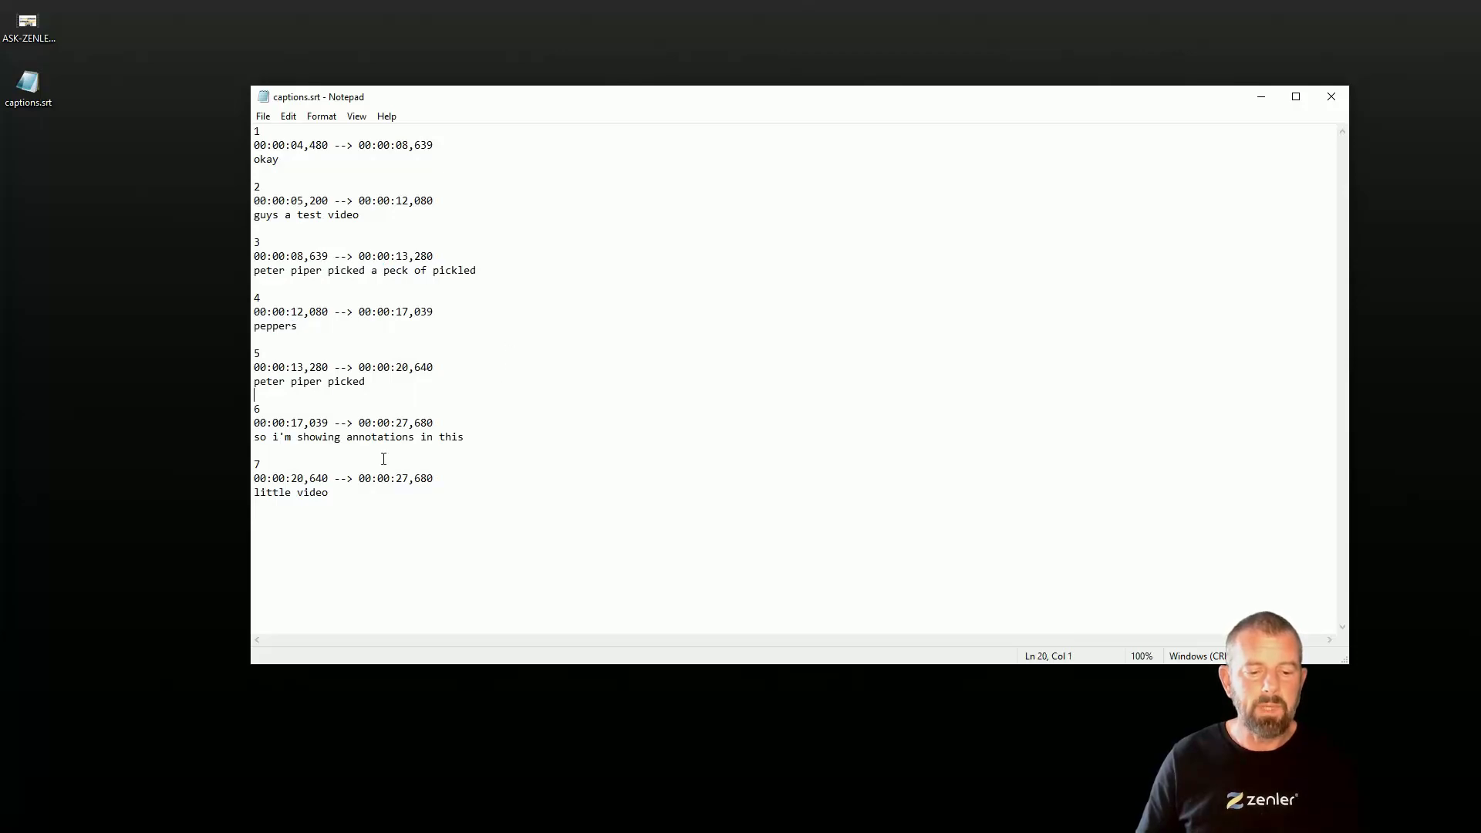
click(1323, 95)
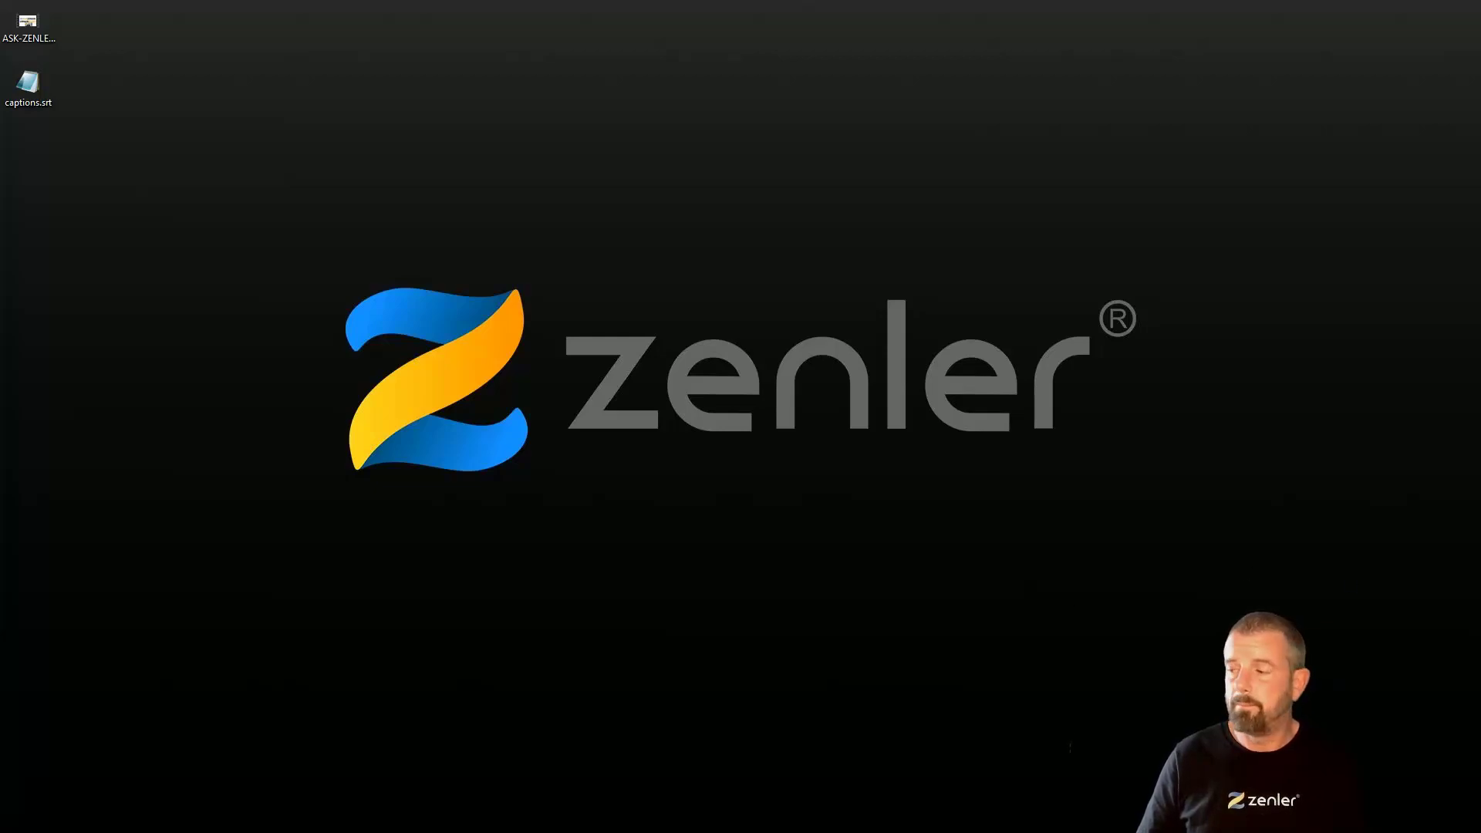
- Switch back to the Media Library in the browser and open the edit page of ASK-ZENLER-captions.mp4 containing its Closed Captions section
key(alt+Tab)
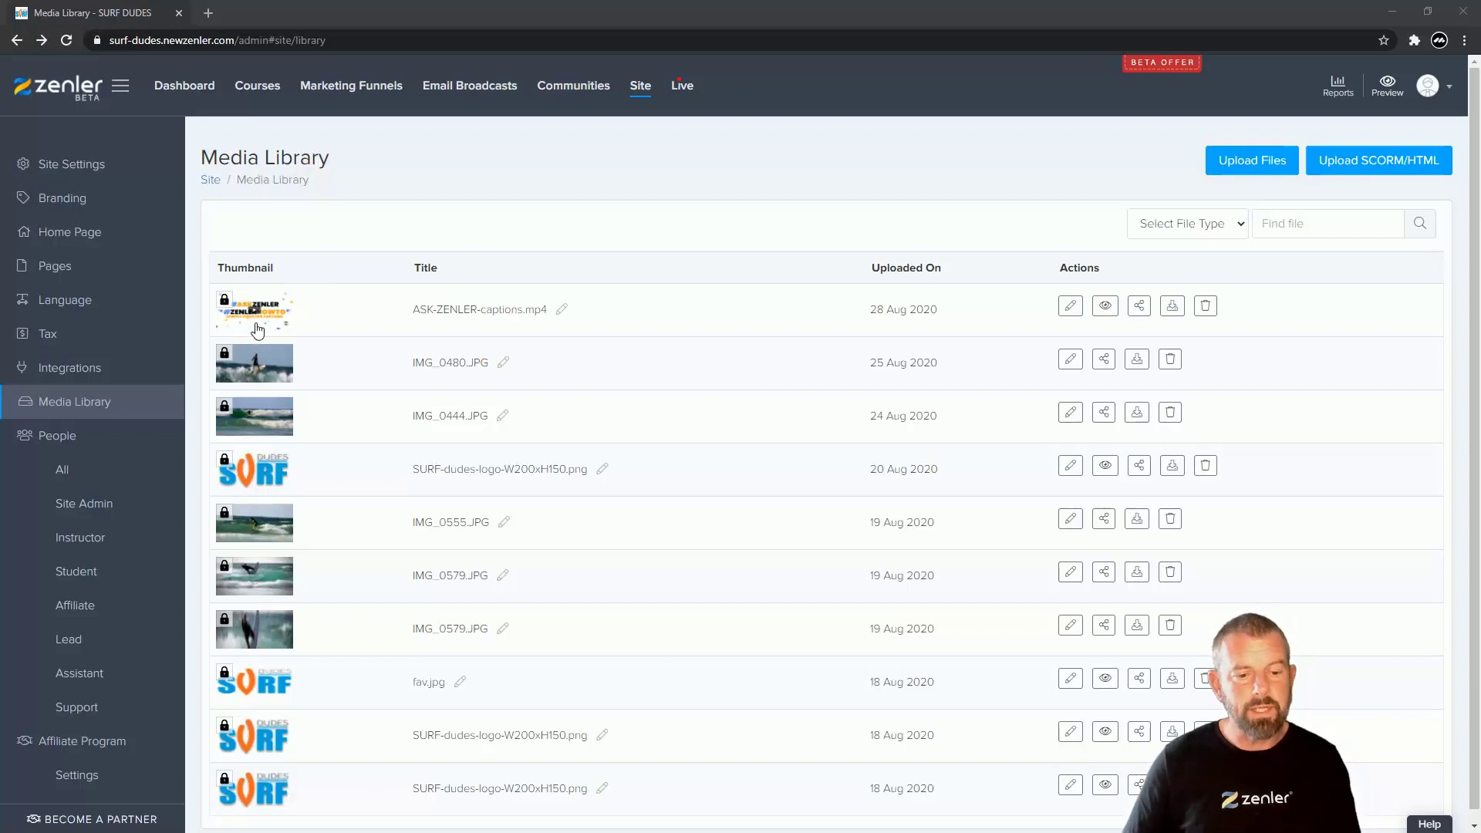
click(1070, 307)
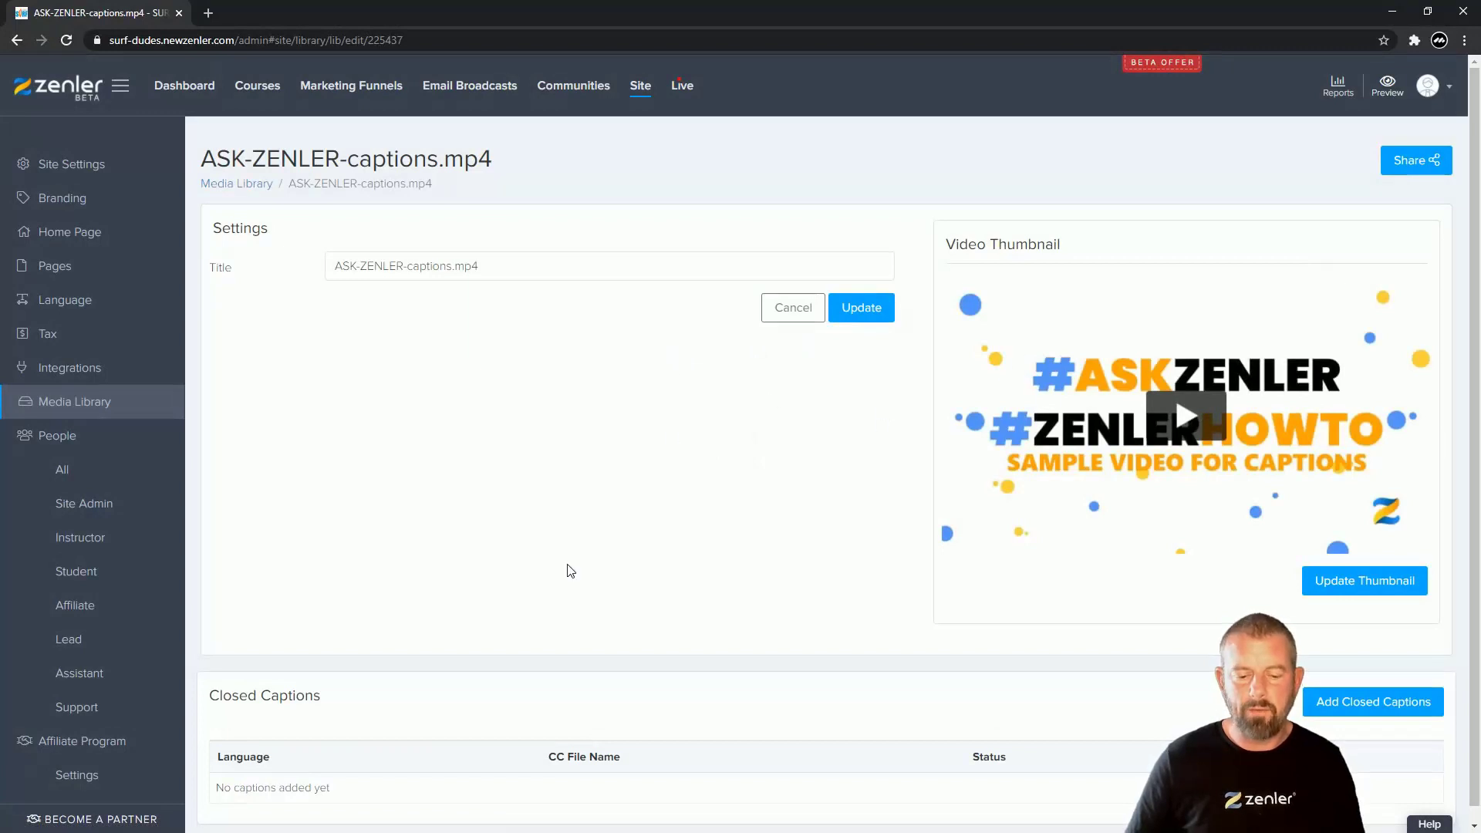
scroll(569, 569, down, 1)
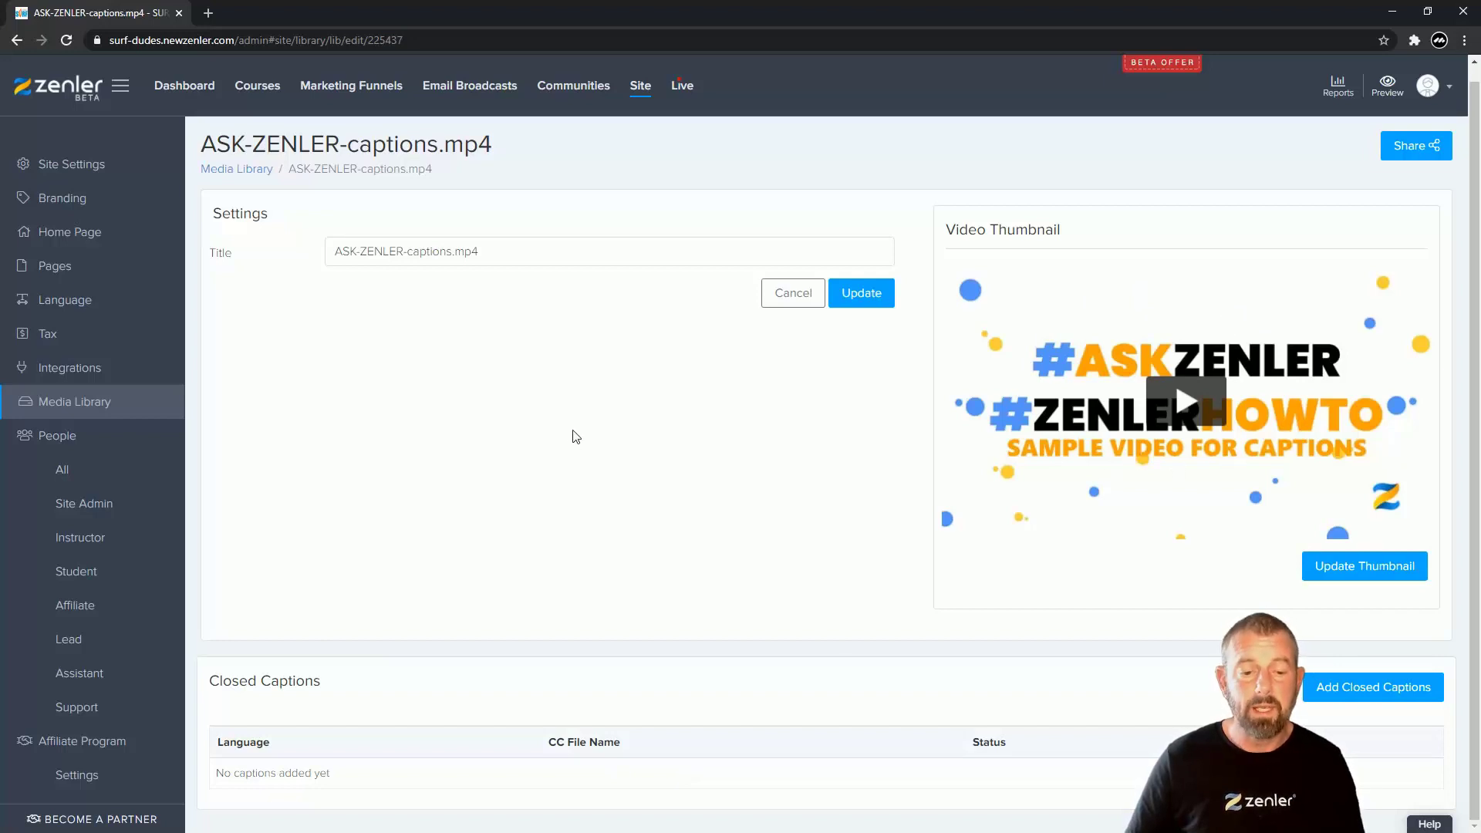
click(16, 40)
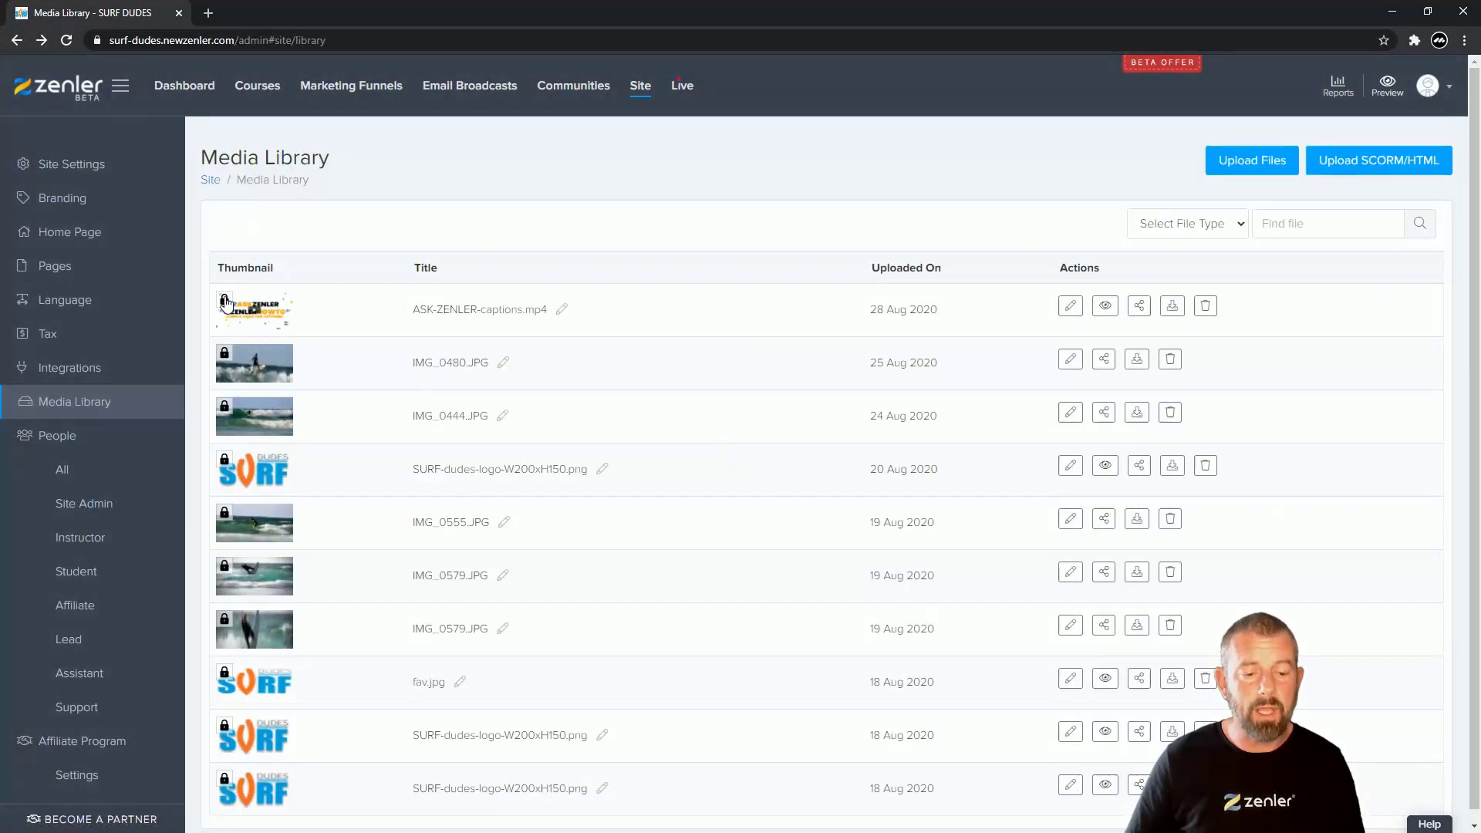
click(1069, 309)
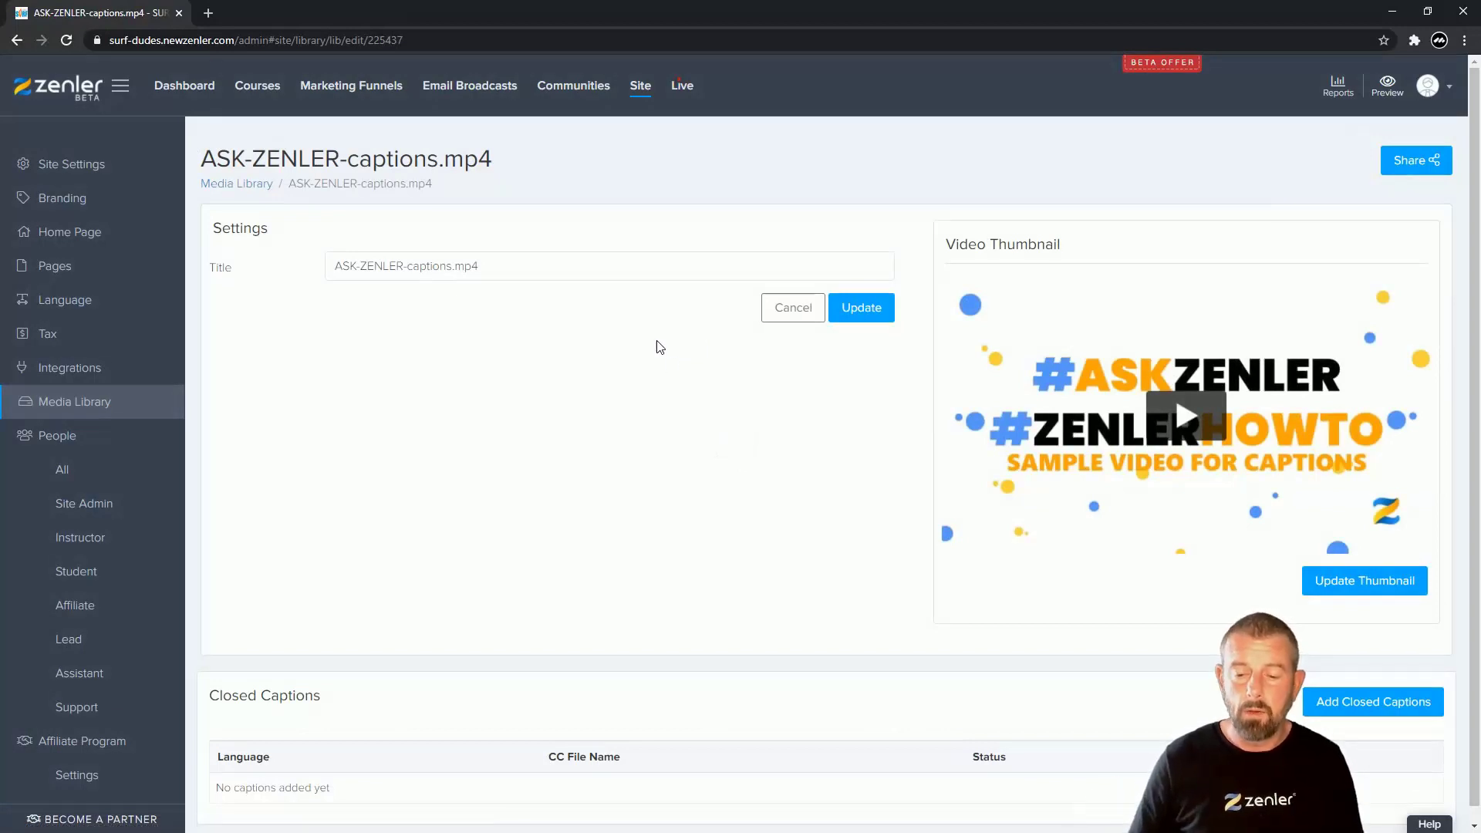
- Add an English (United Kingdom) closed caption to the video by uploading the captions.srt file
scroll(660, 347, down, 1)
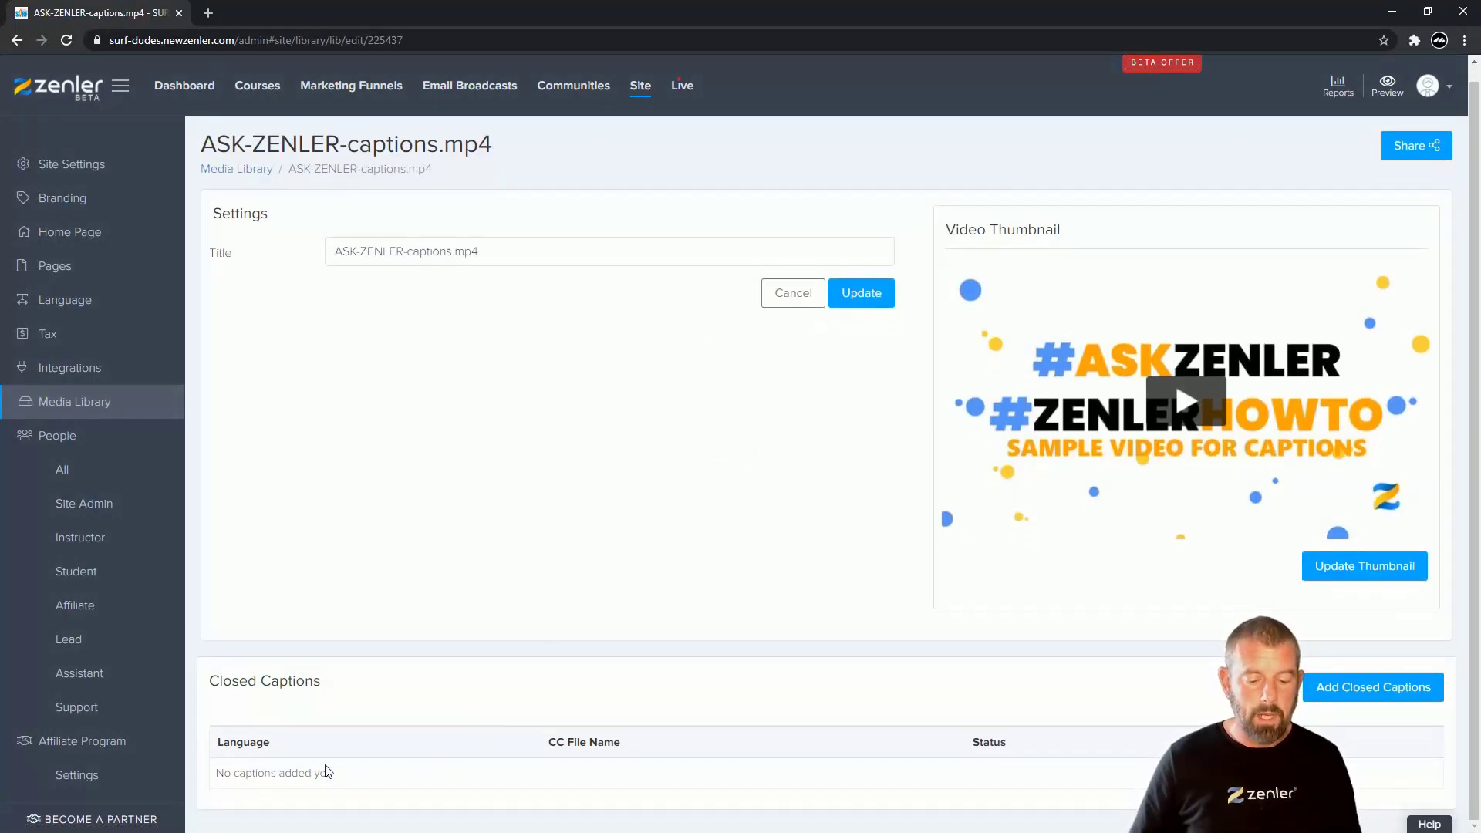
click(1360, 693)
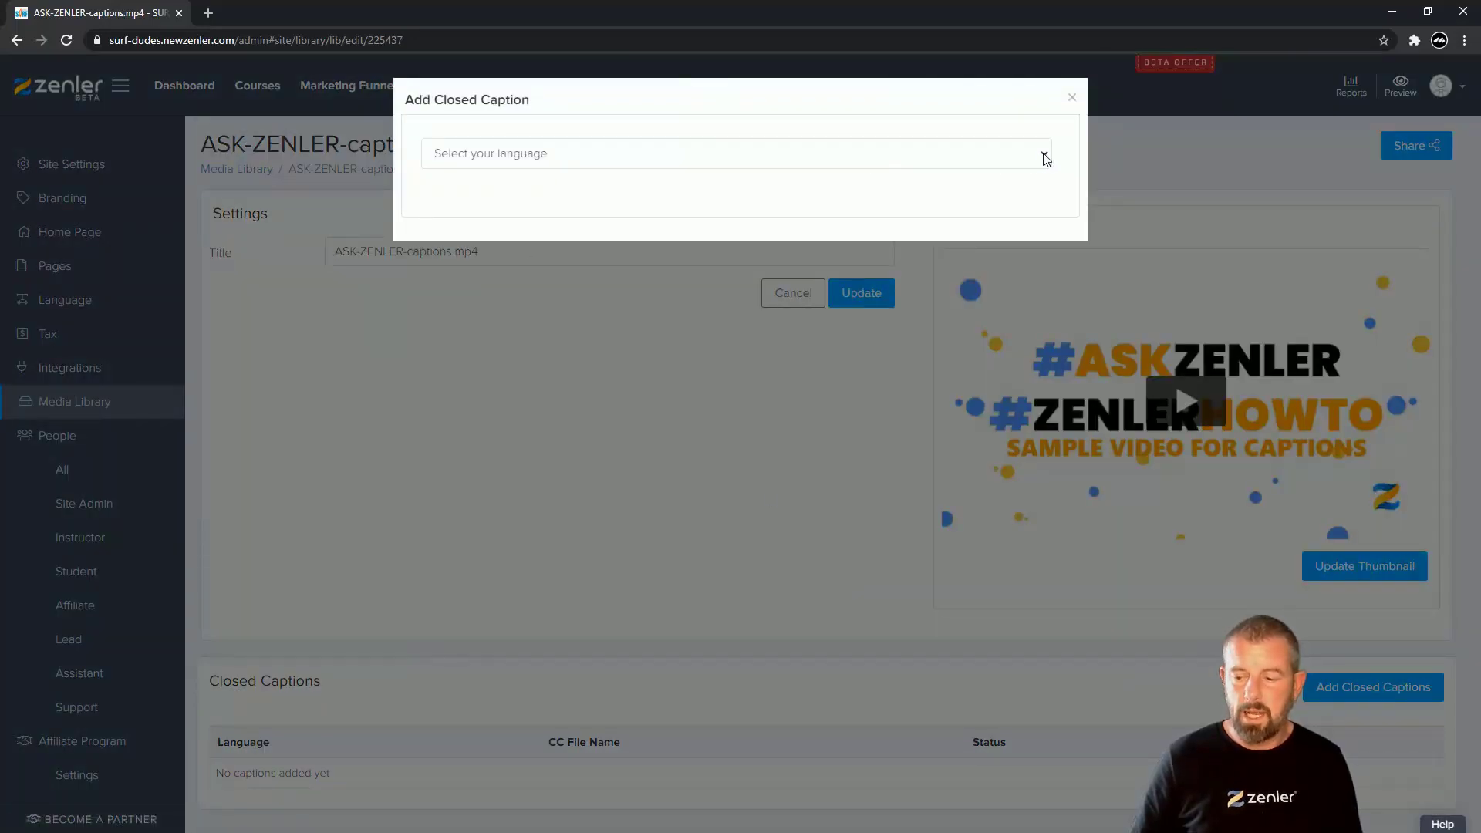
click(1044, 158)
scroll(639, 192, down, 5)
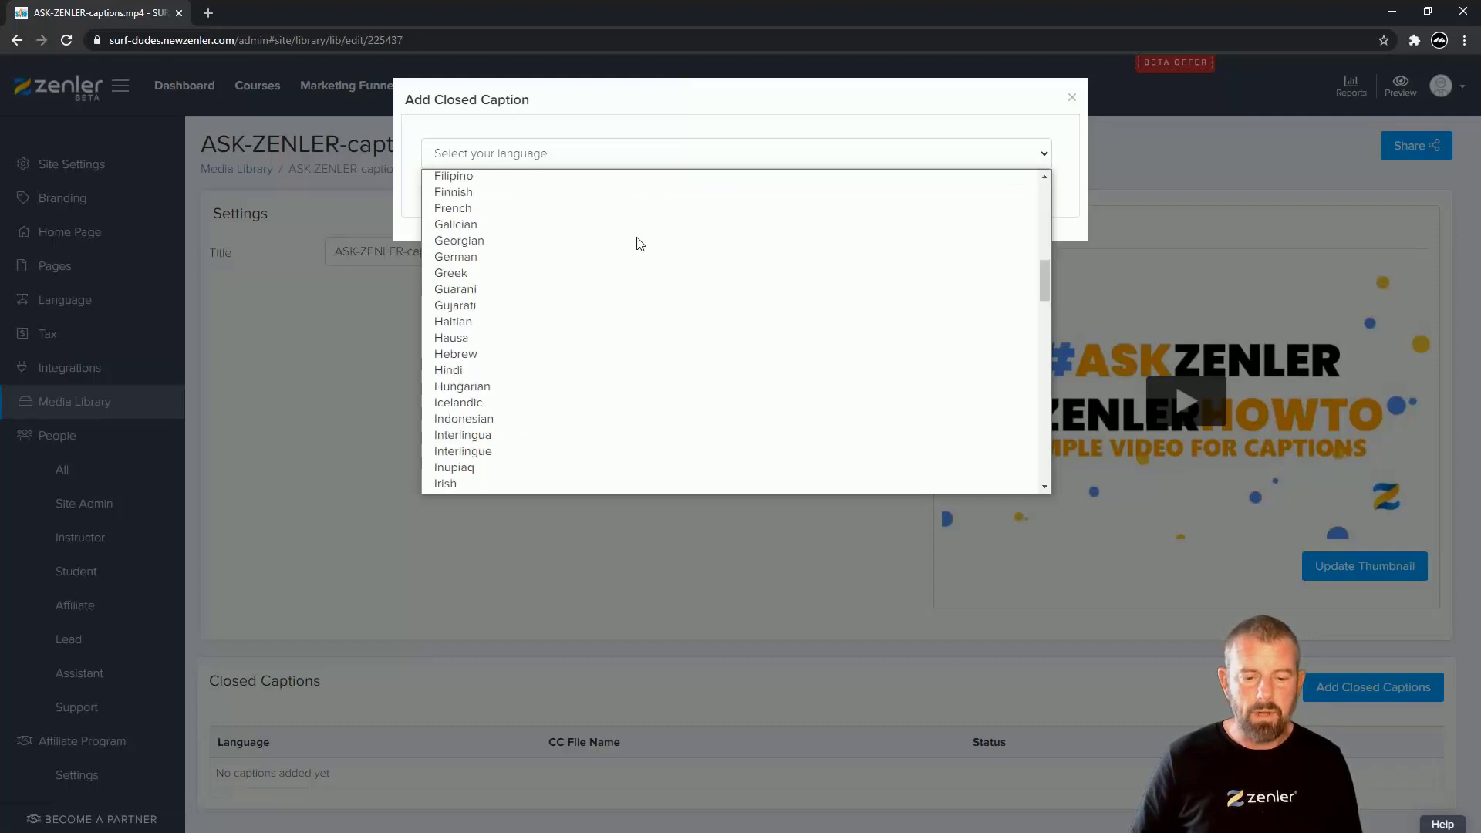
scroll(629, 252, up, 3)
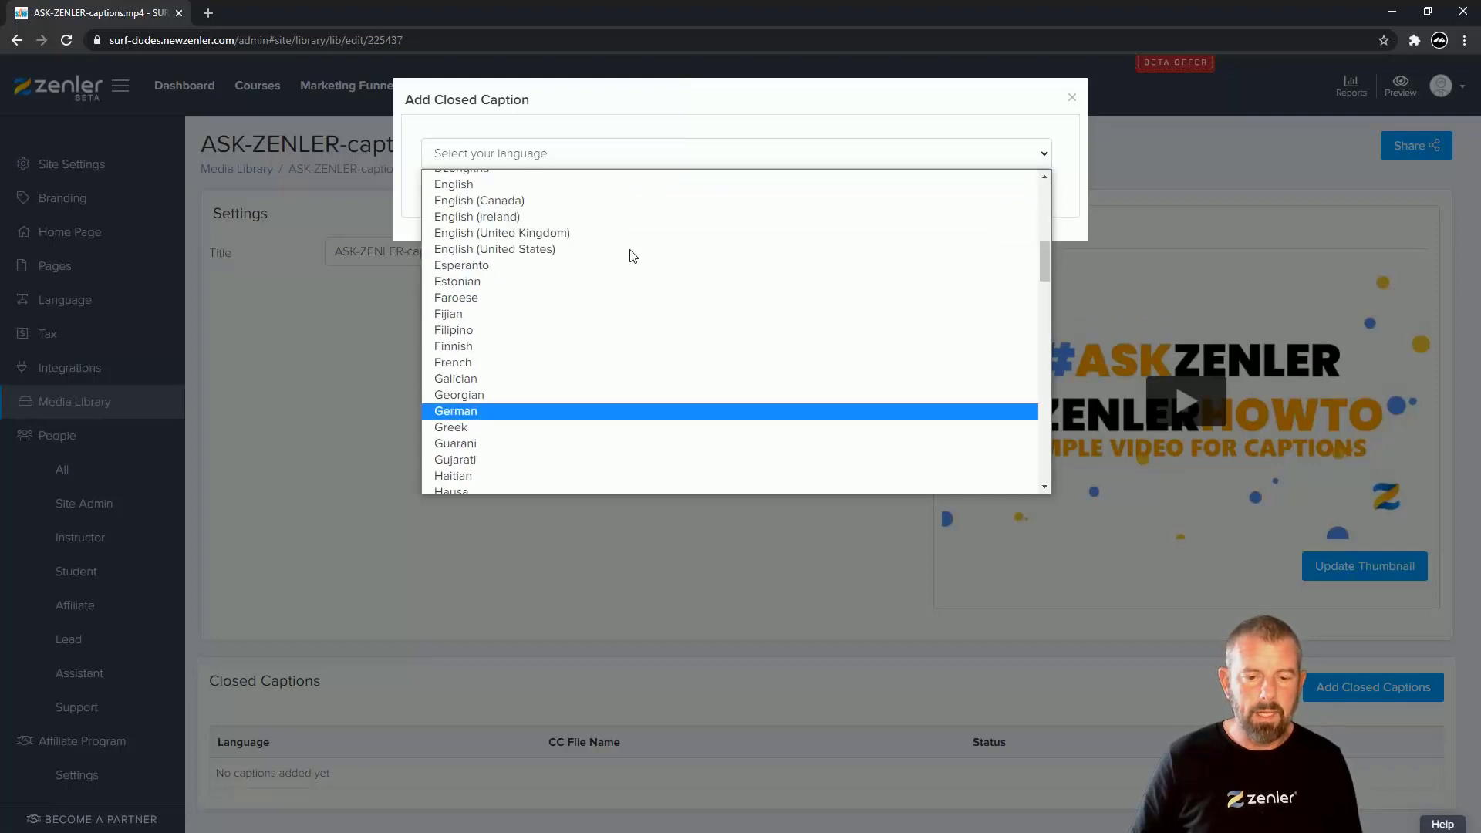
click(544, 233)
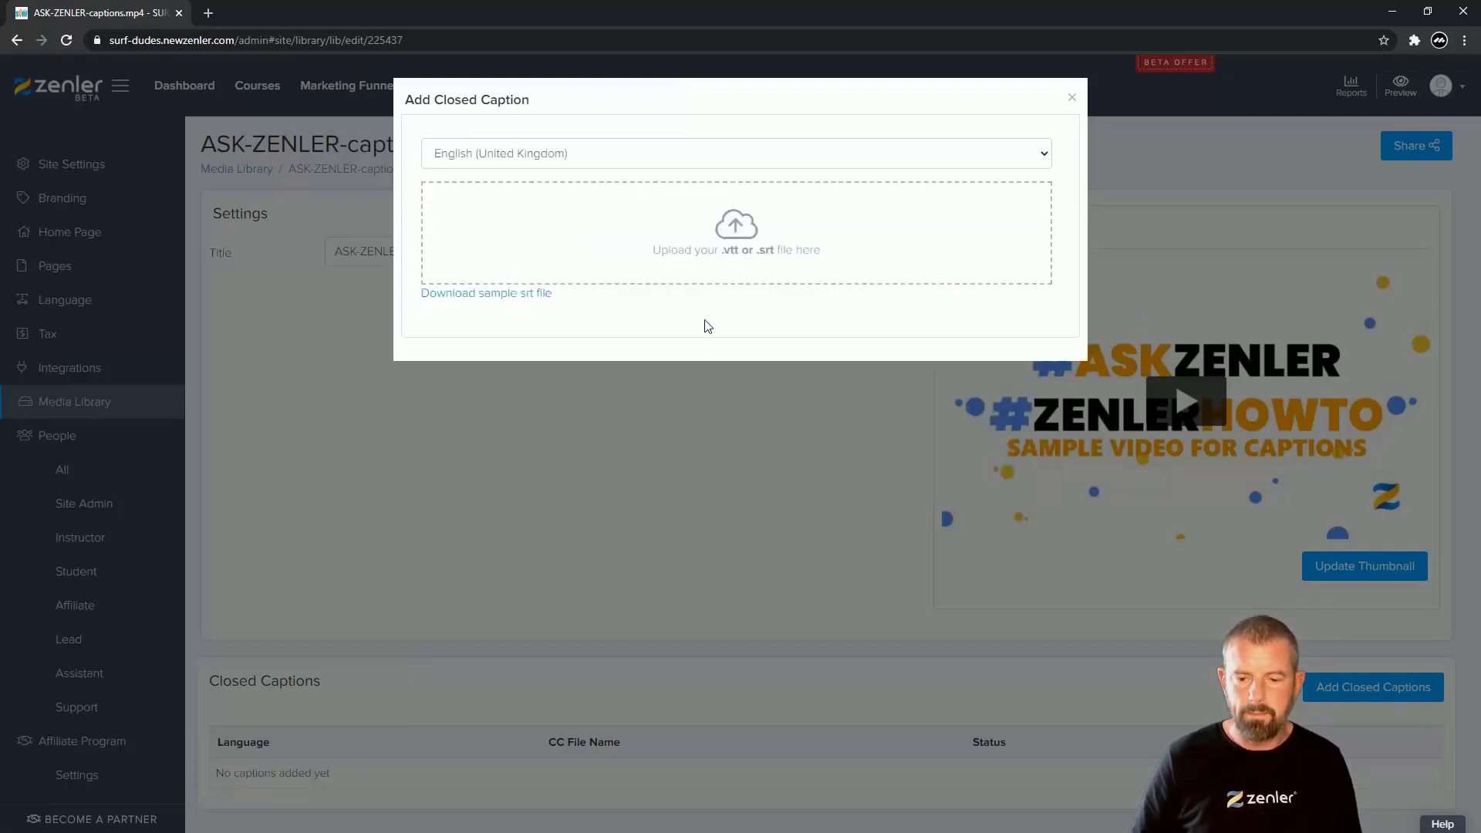
click(743, 235)
click(532, 161)
click(609, 391)
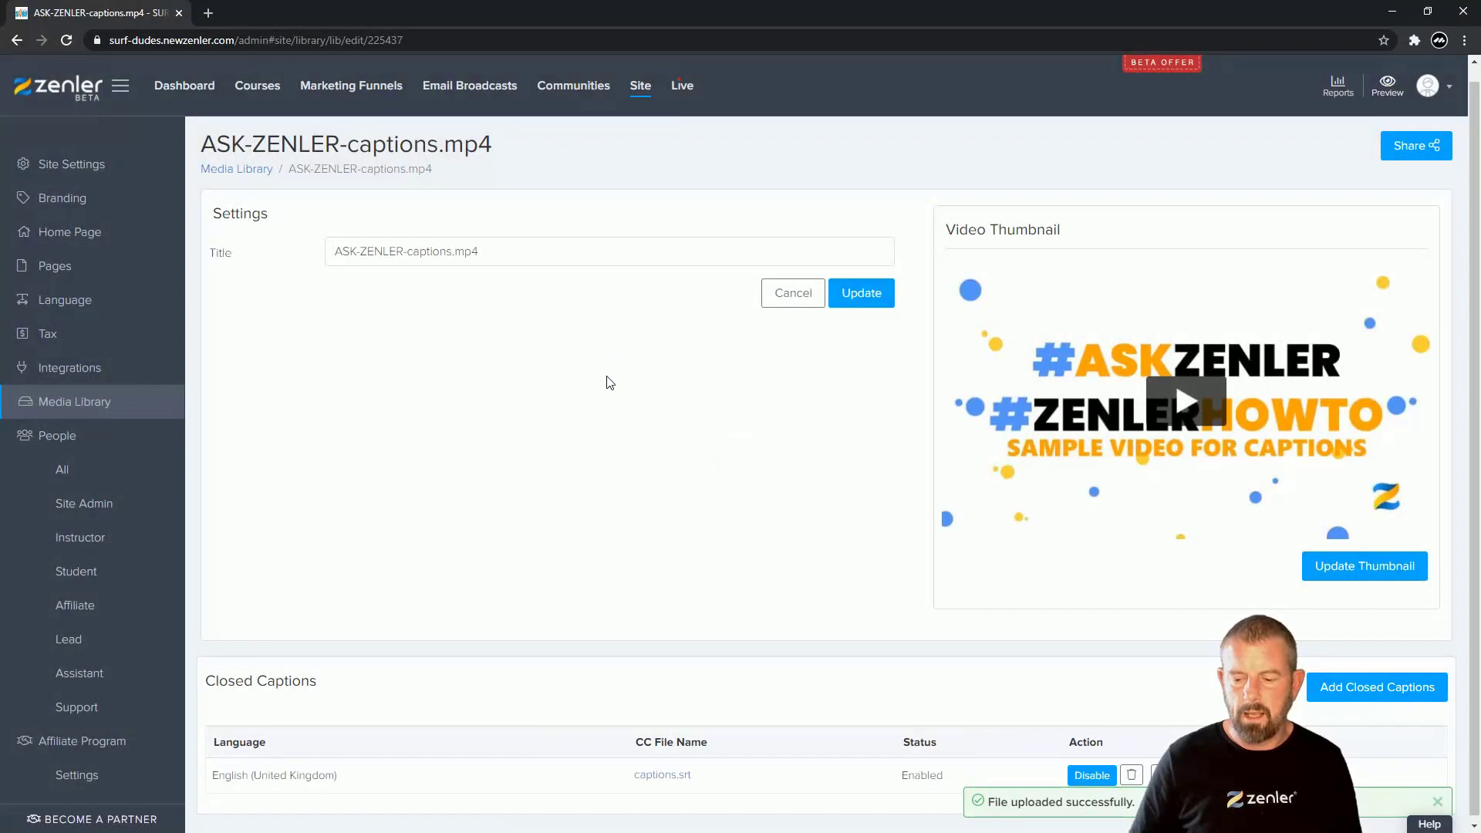
- Play a few seconds of the ASK-ZENLER-captions.mp4 video from its edit page and close the player
scroll(825, 412, down, 1)
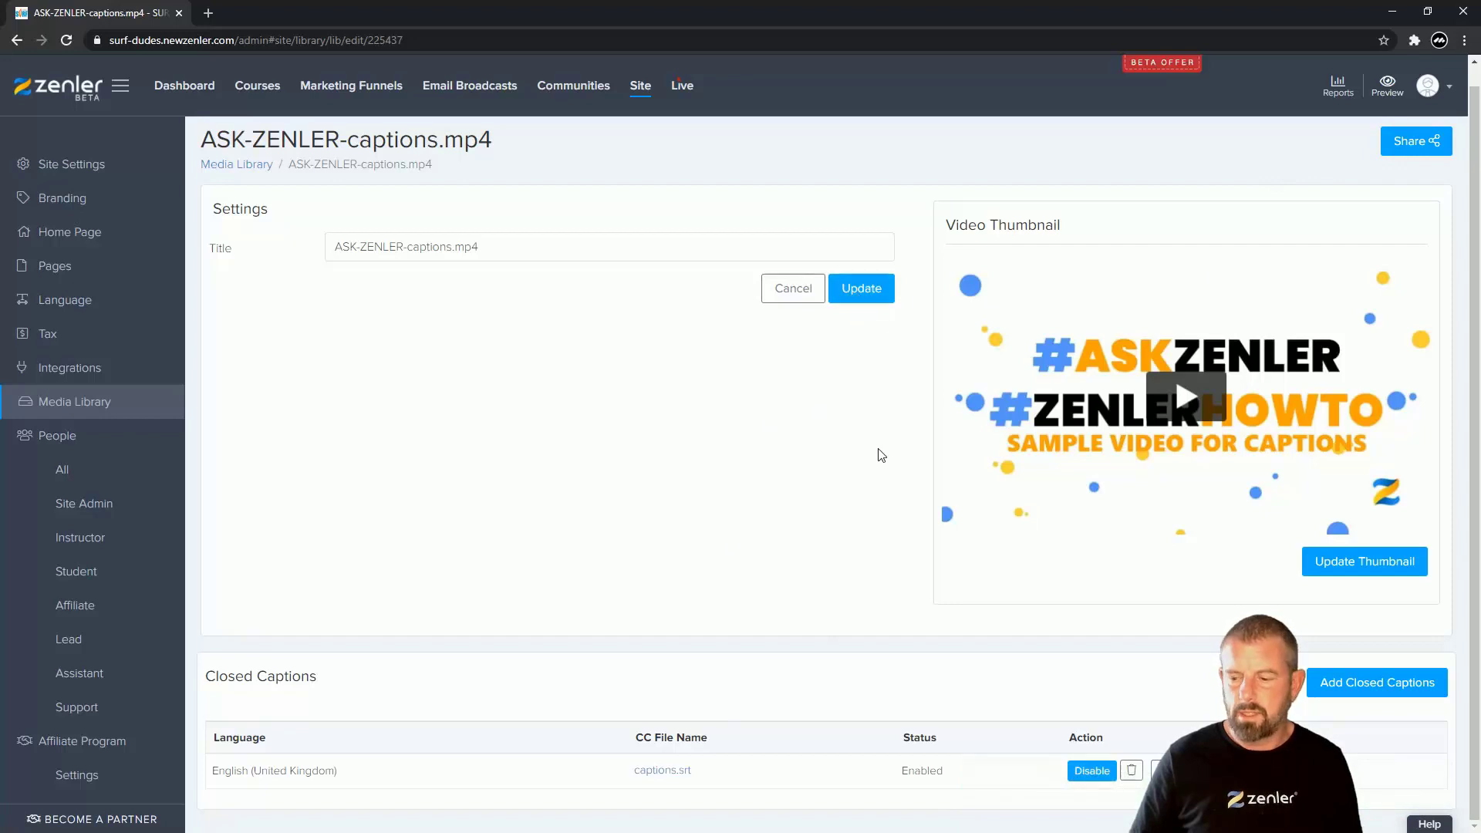
click(1185, 395)
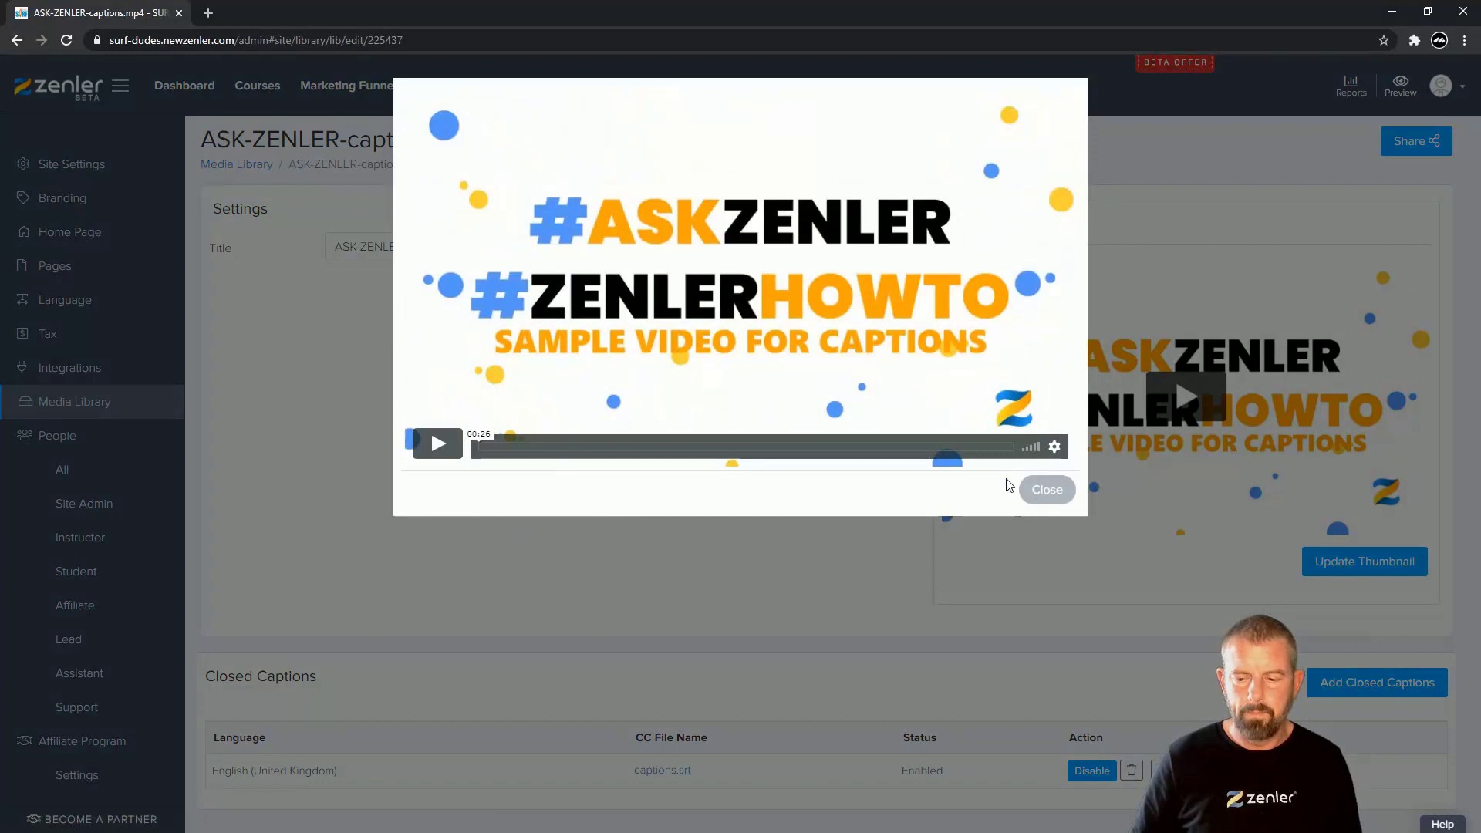
click(437, 450)
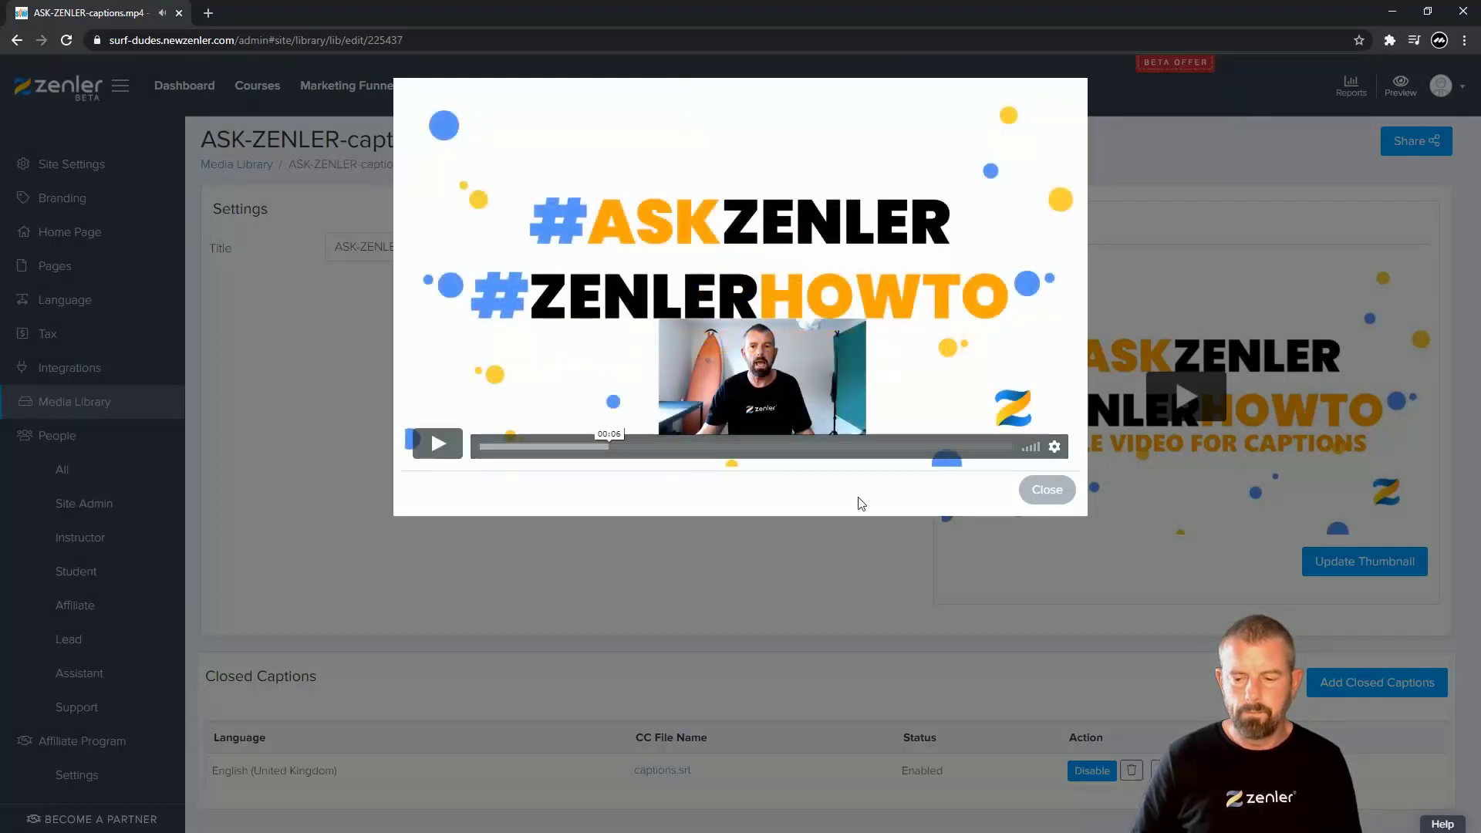
click(1048, 491)
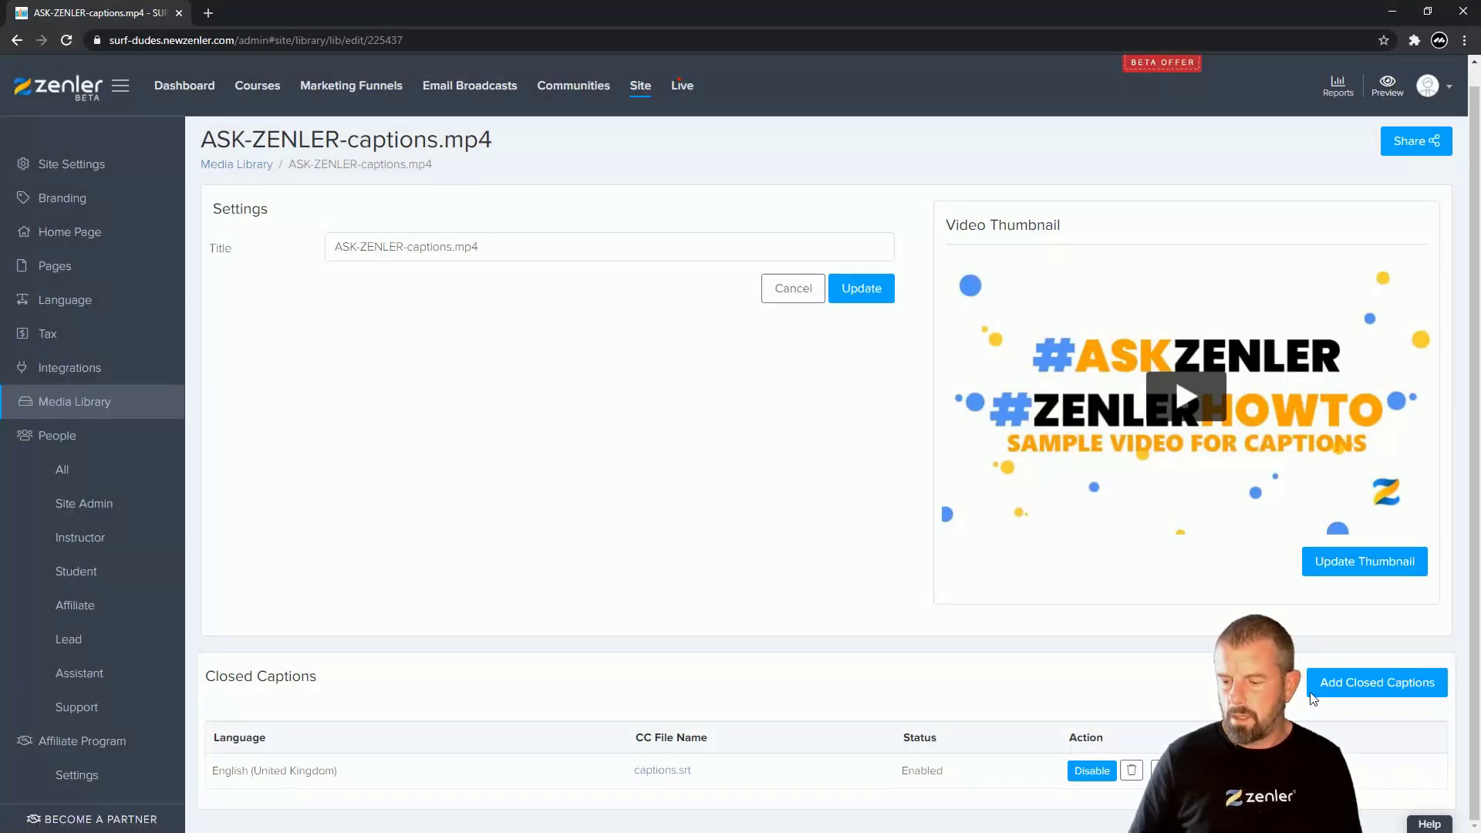
- Disable the English (United Kingdom) closed caption and enable it again
click(1085, 773)
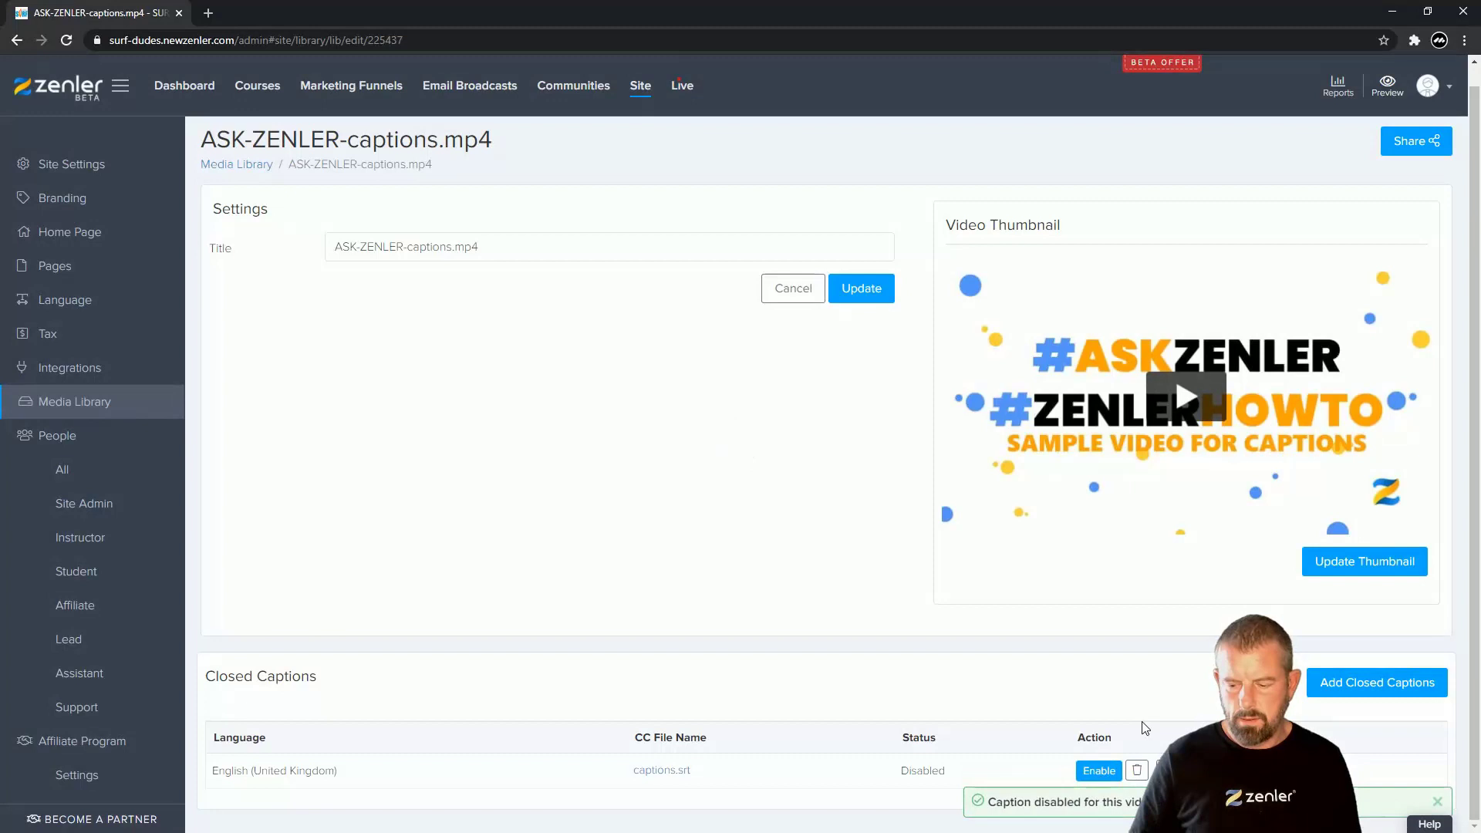
click(1097, 771)
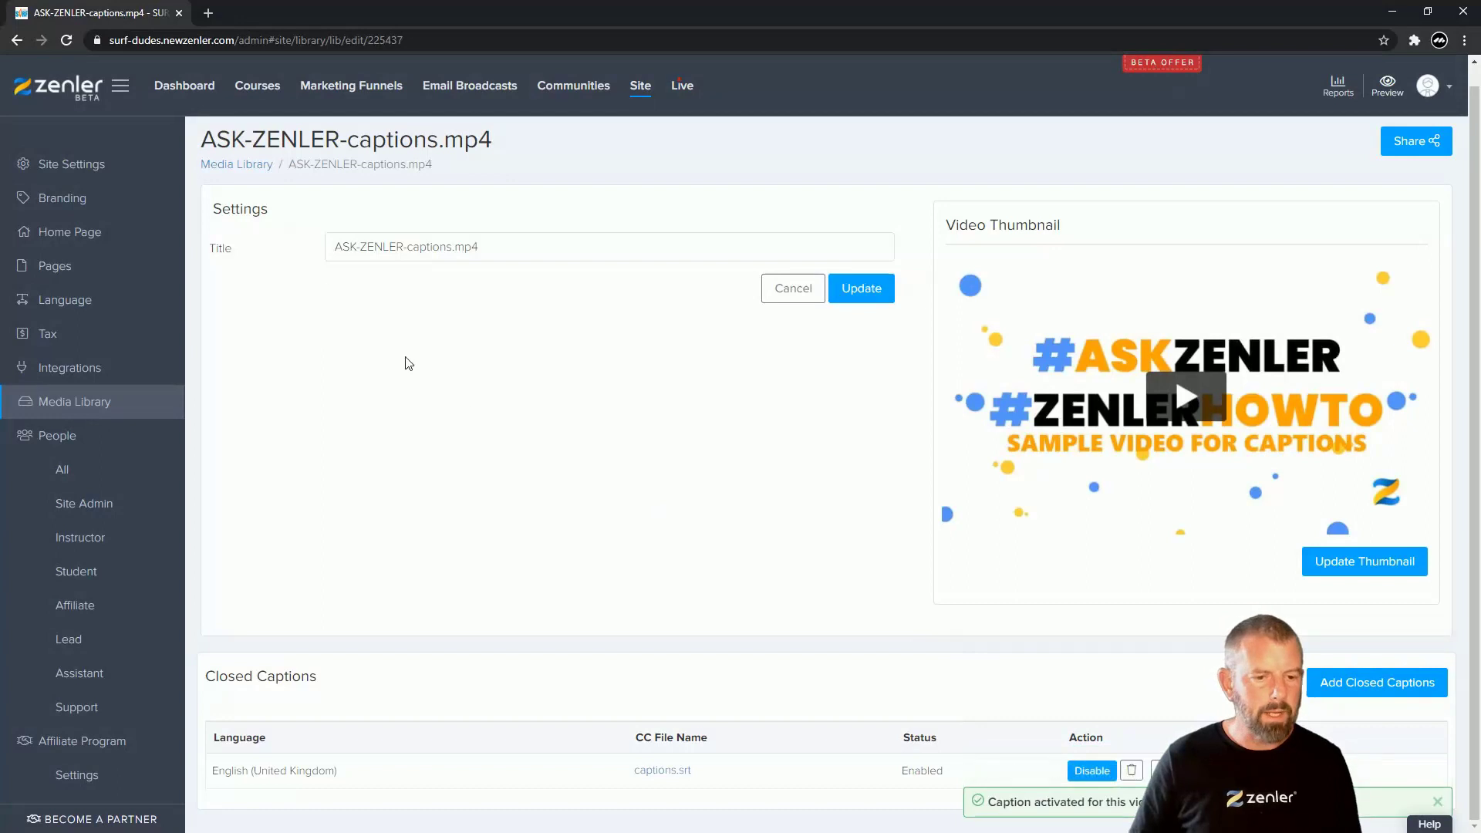
- Open the ASK-ZENLER-captions lesson in the test caption course's curriculum and preview the course access page as a student
click(256, 87)
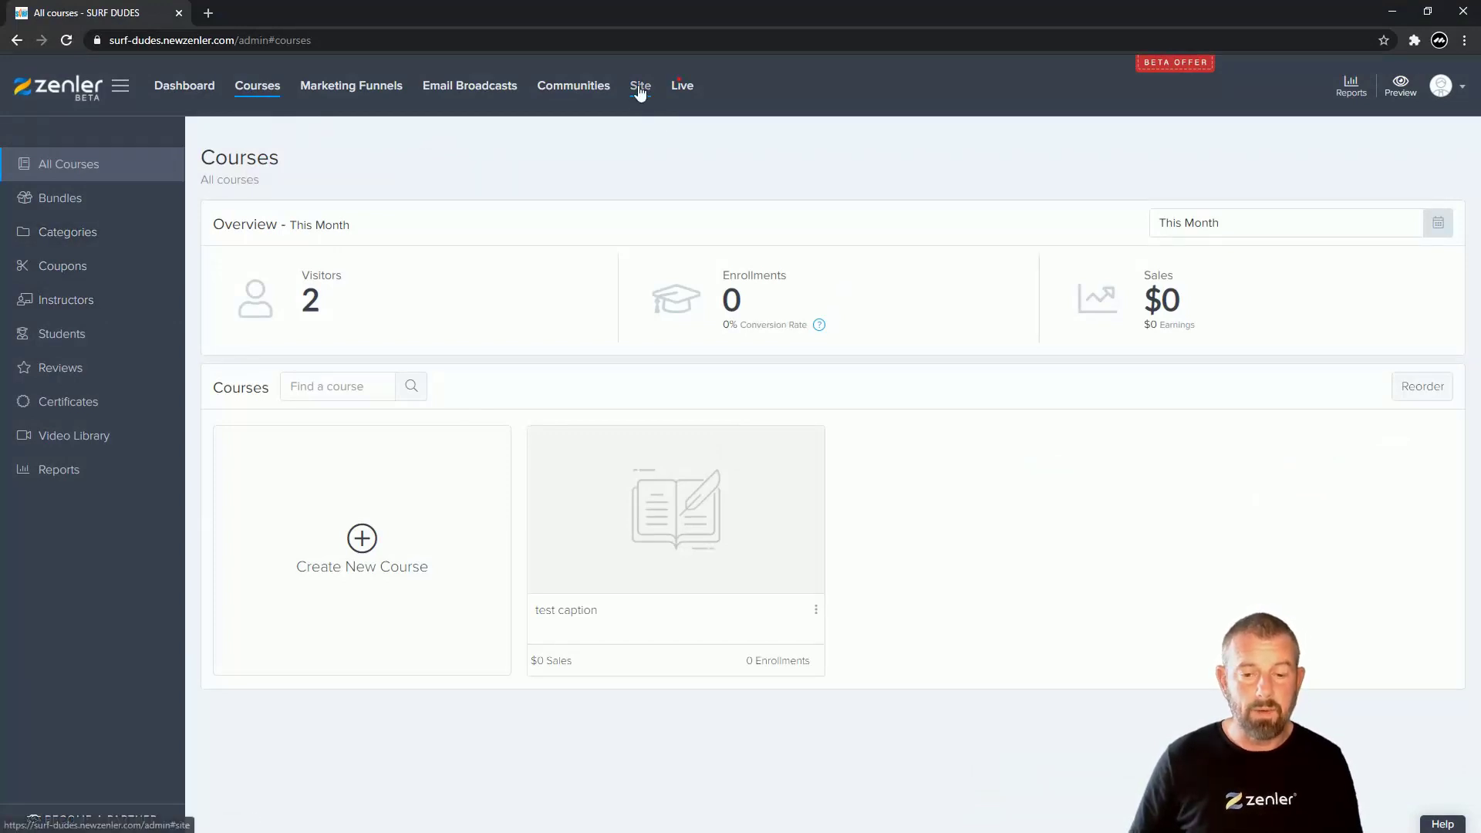
click(677, 512)
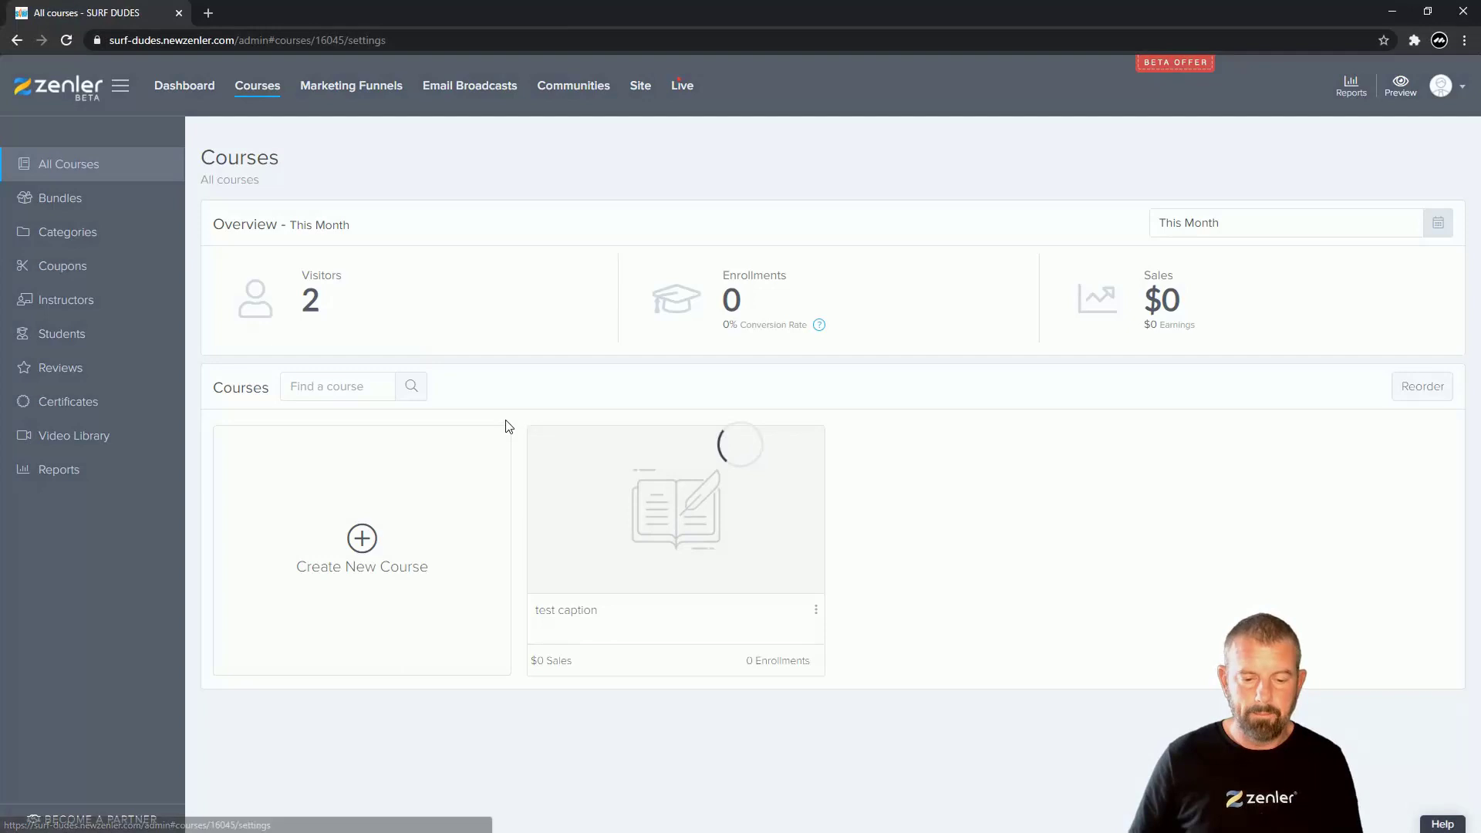
click(192, 253)
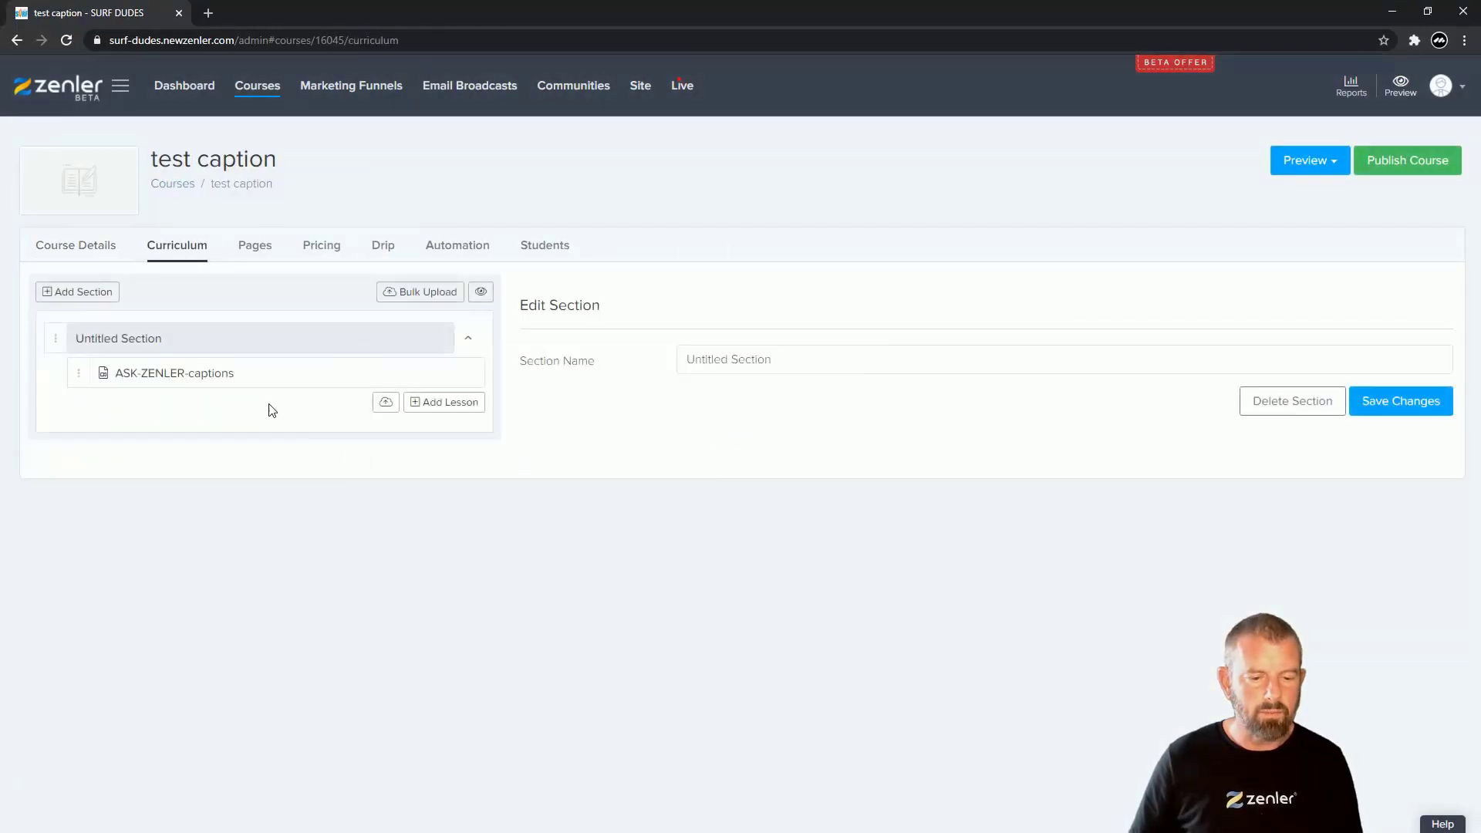
click(232, 376)
click(1306, 169)
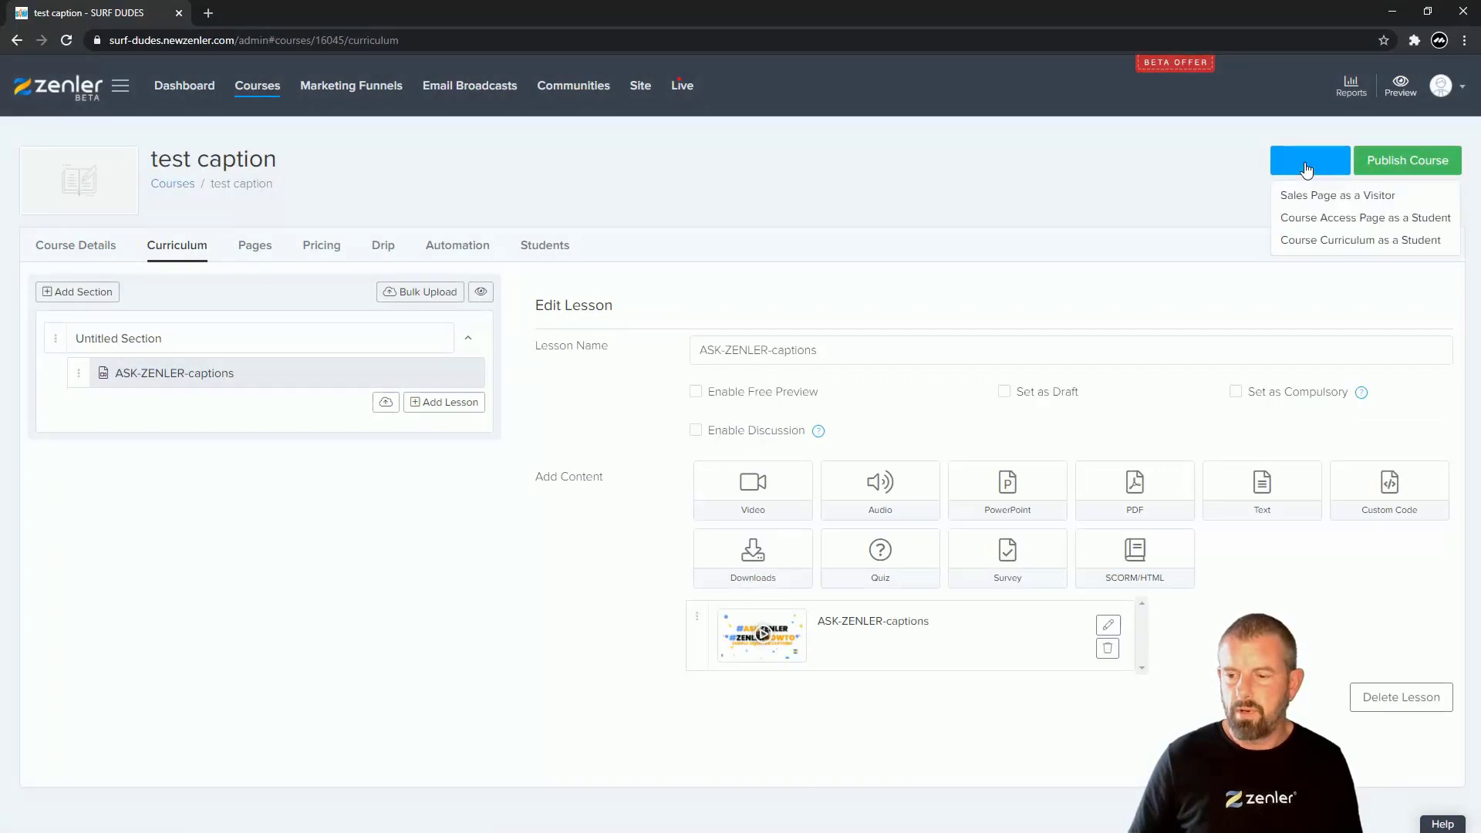
click(1305, 225)
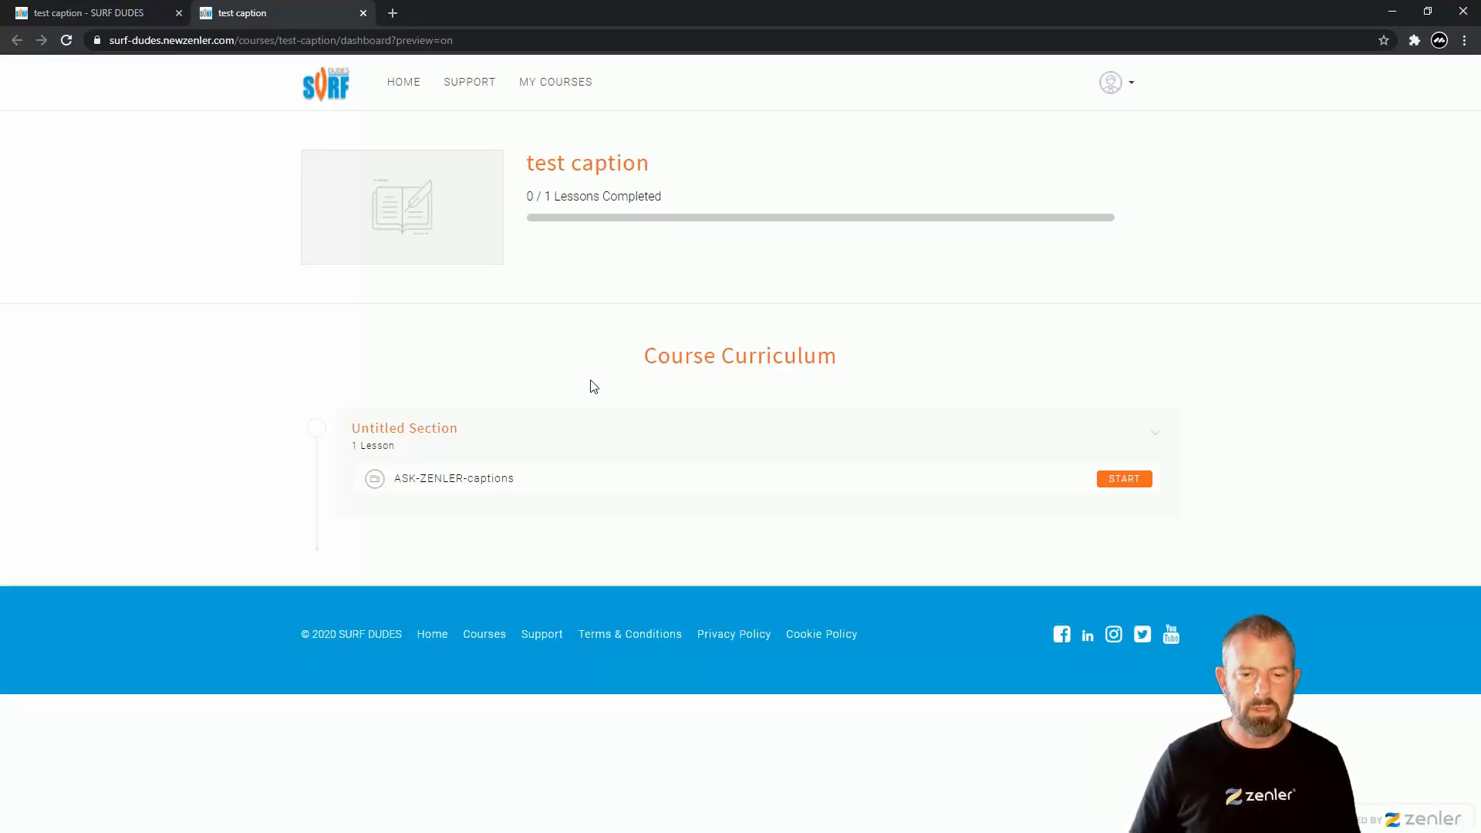
- Start the ASK-ZENLER-captions lesson, turn on English (United Kingdom) captions in the player, and play the video to check them
click(1124, 479)
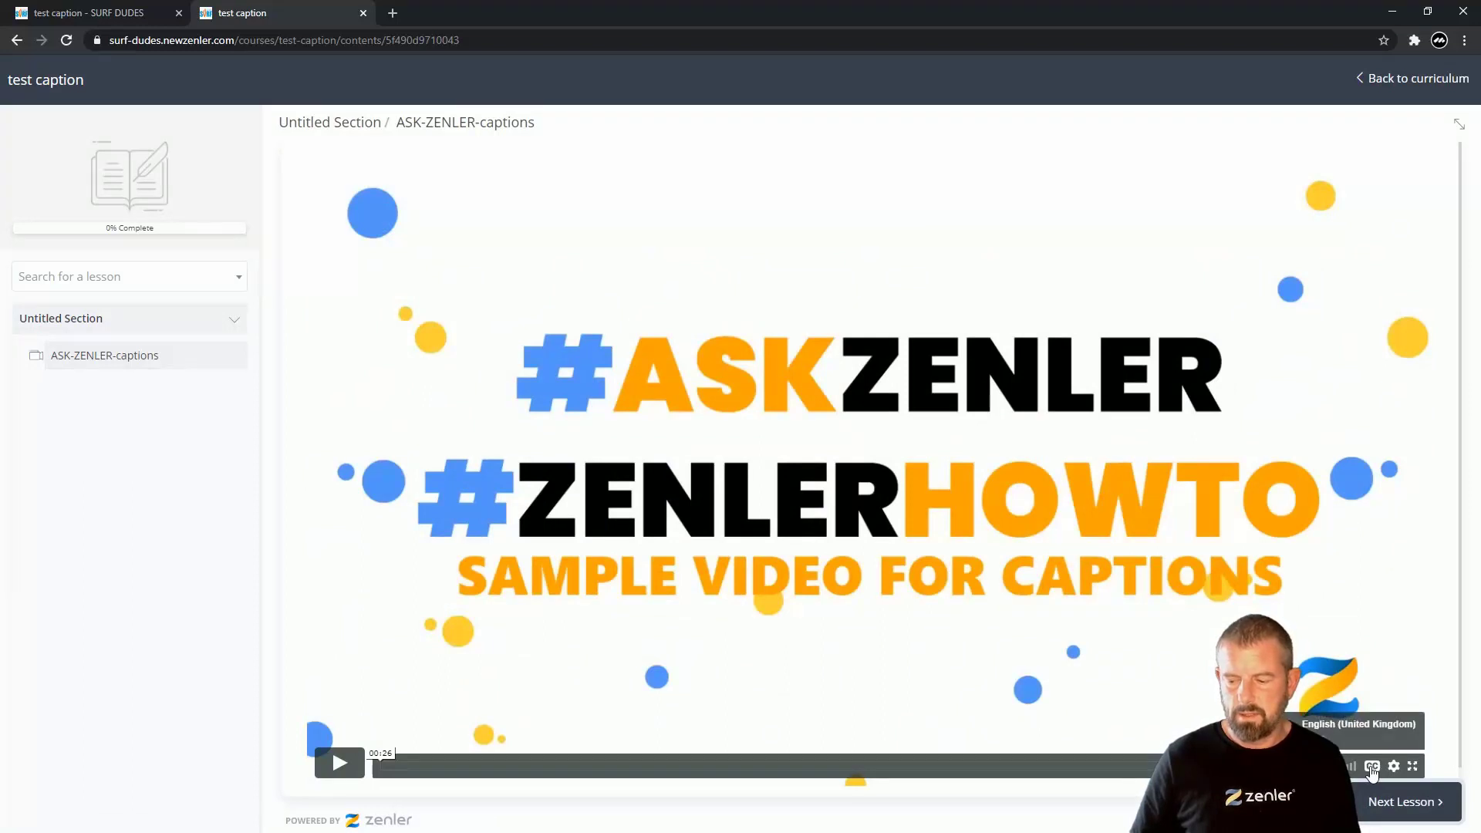
click(1327, 725)
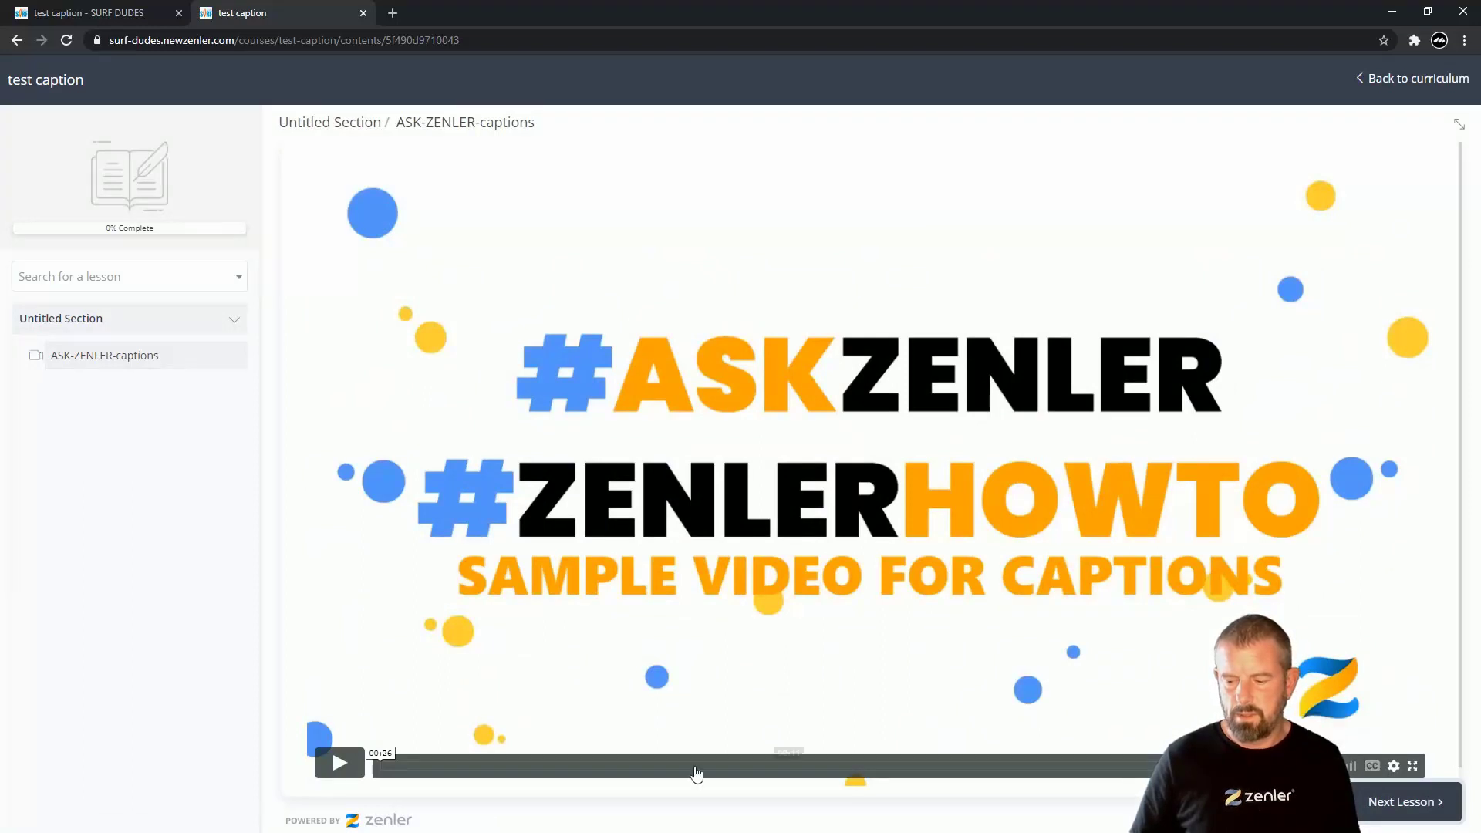
click(340, 763)
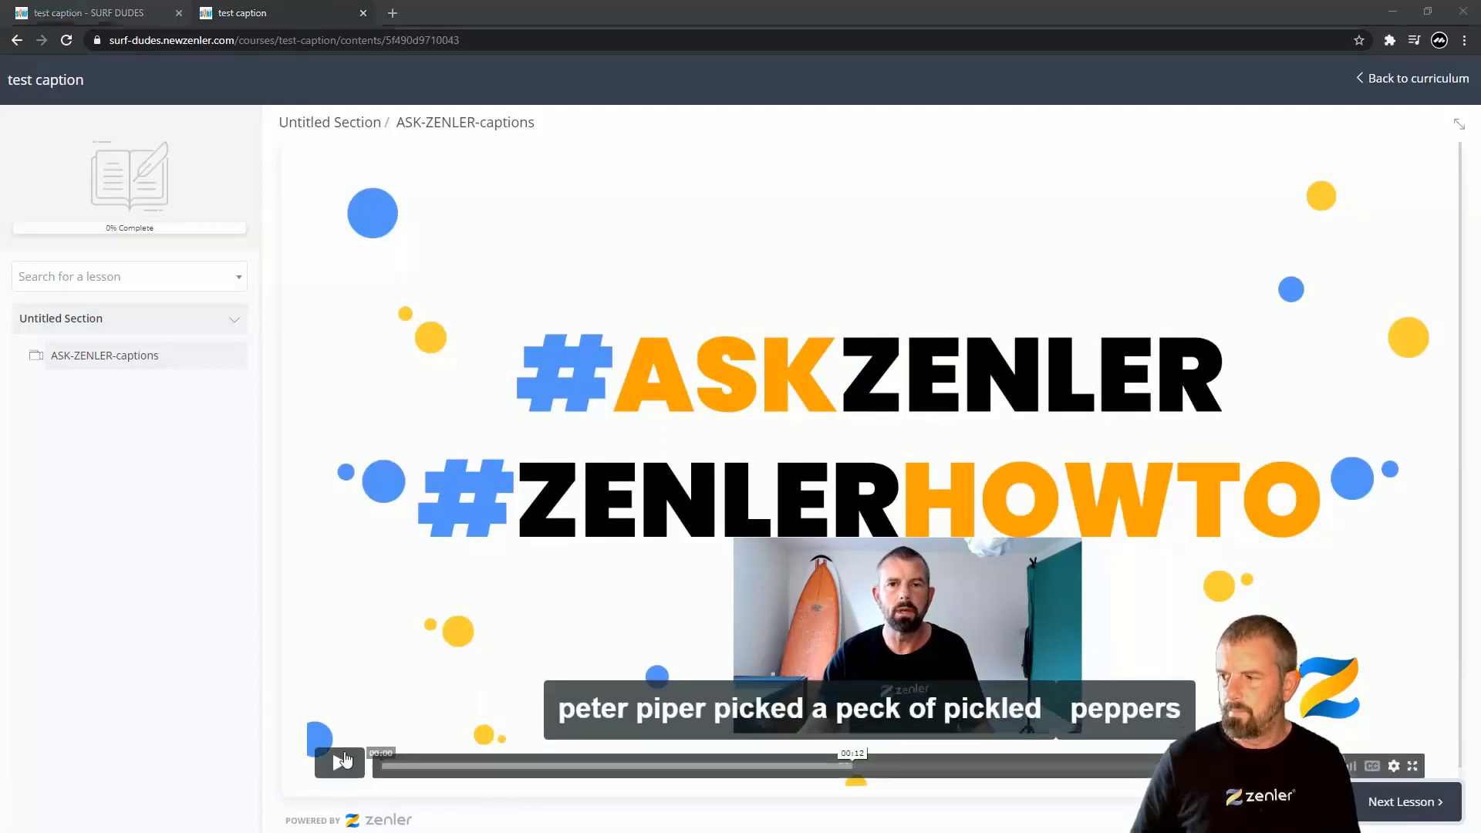
click(334, 767)
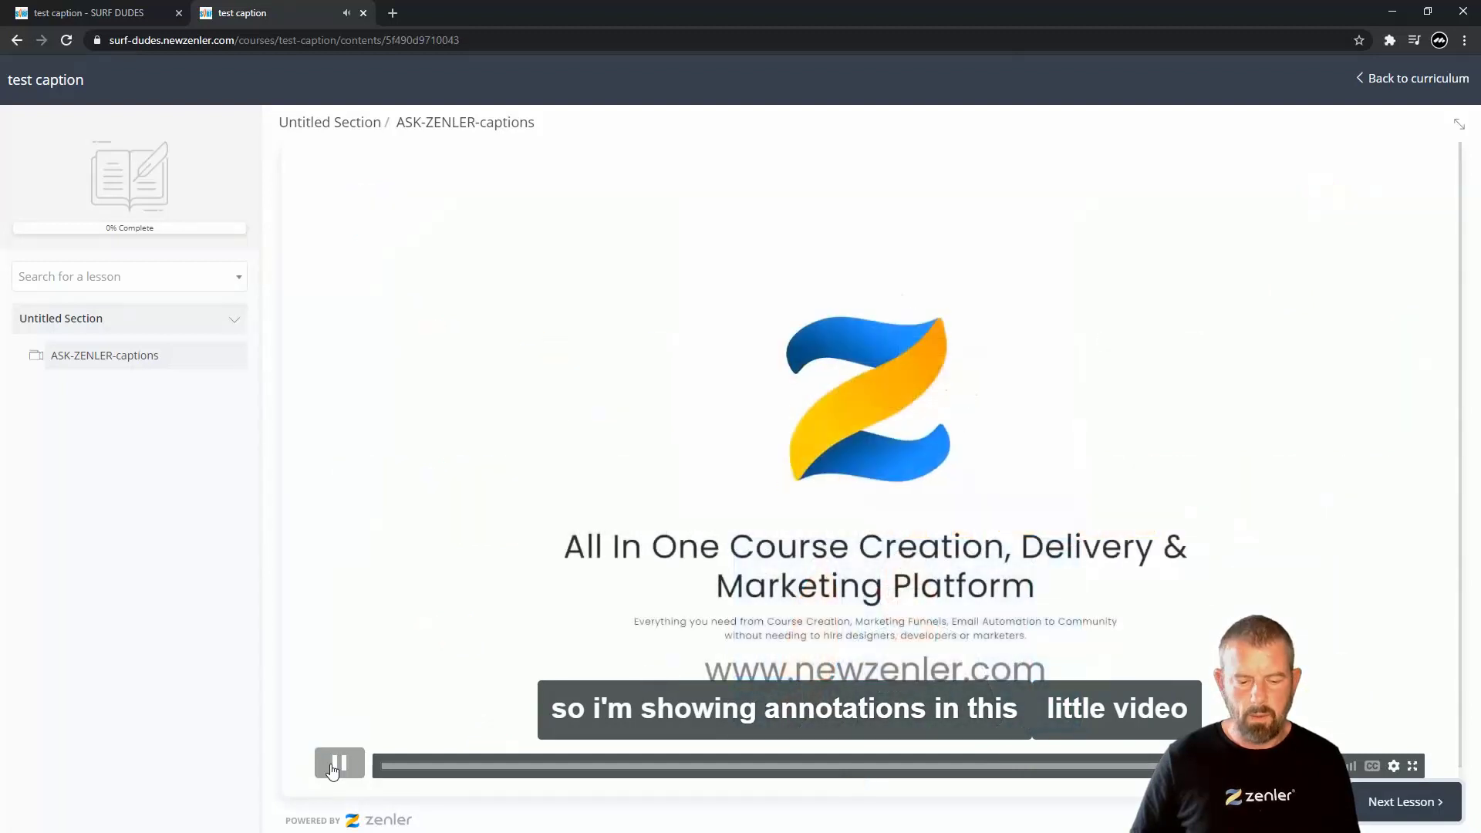
click(332, 766)
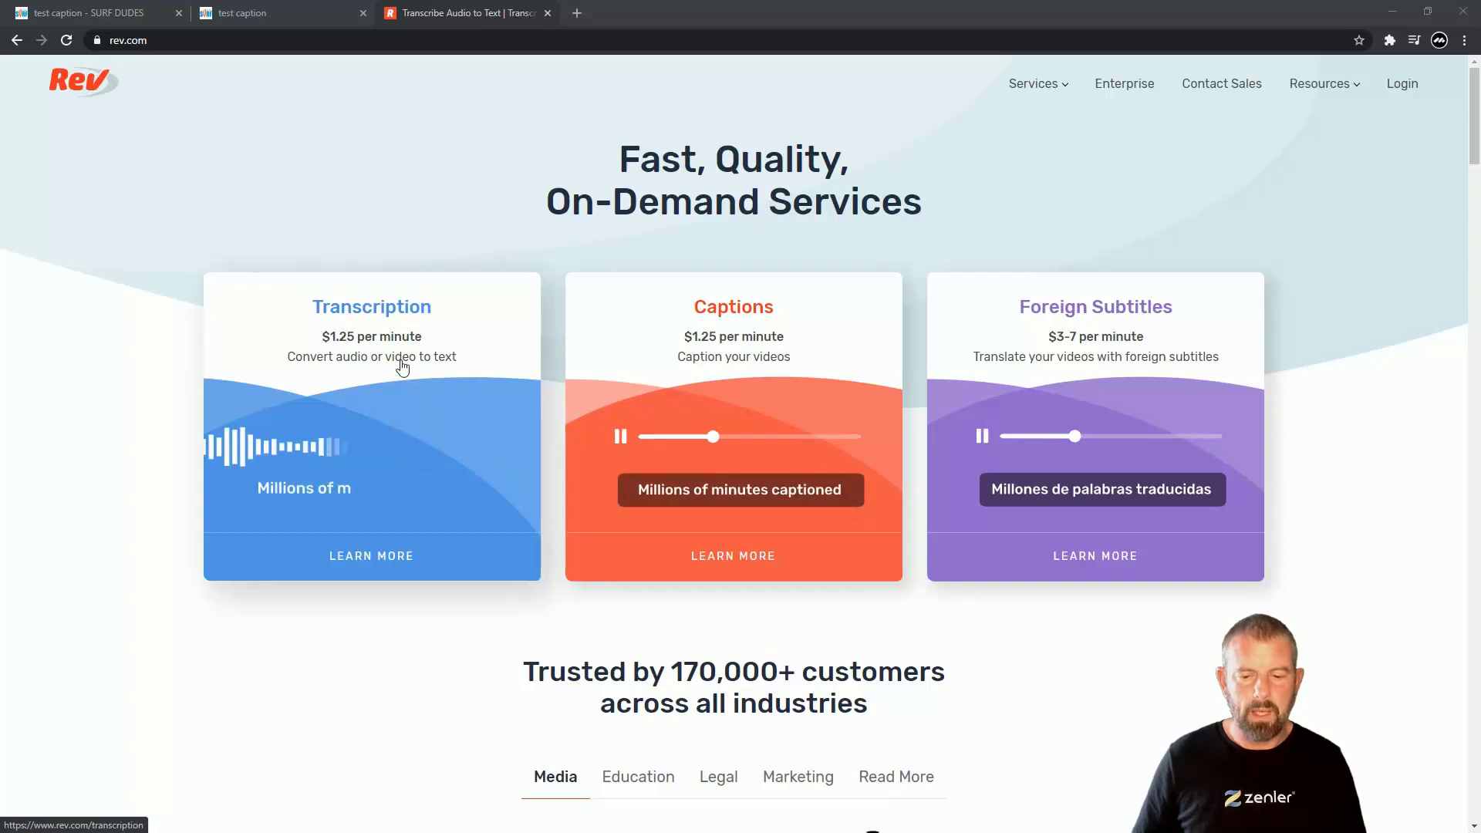
- Look over the transcription, captions and foreign subtitles services on the rev.com home page
scroll(877, 365, down, 5)
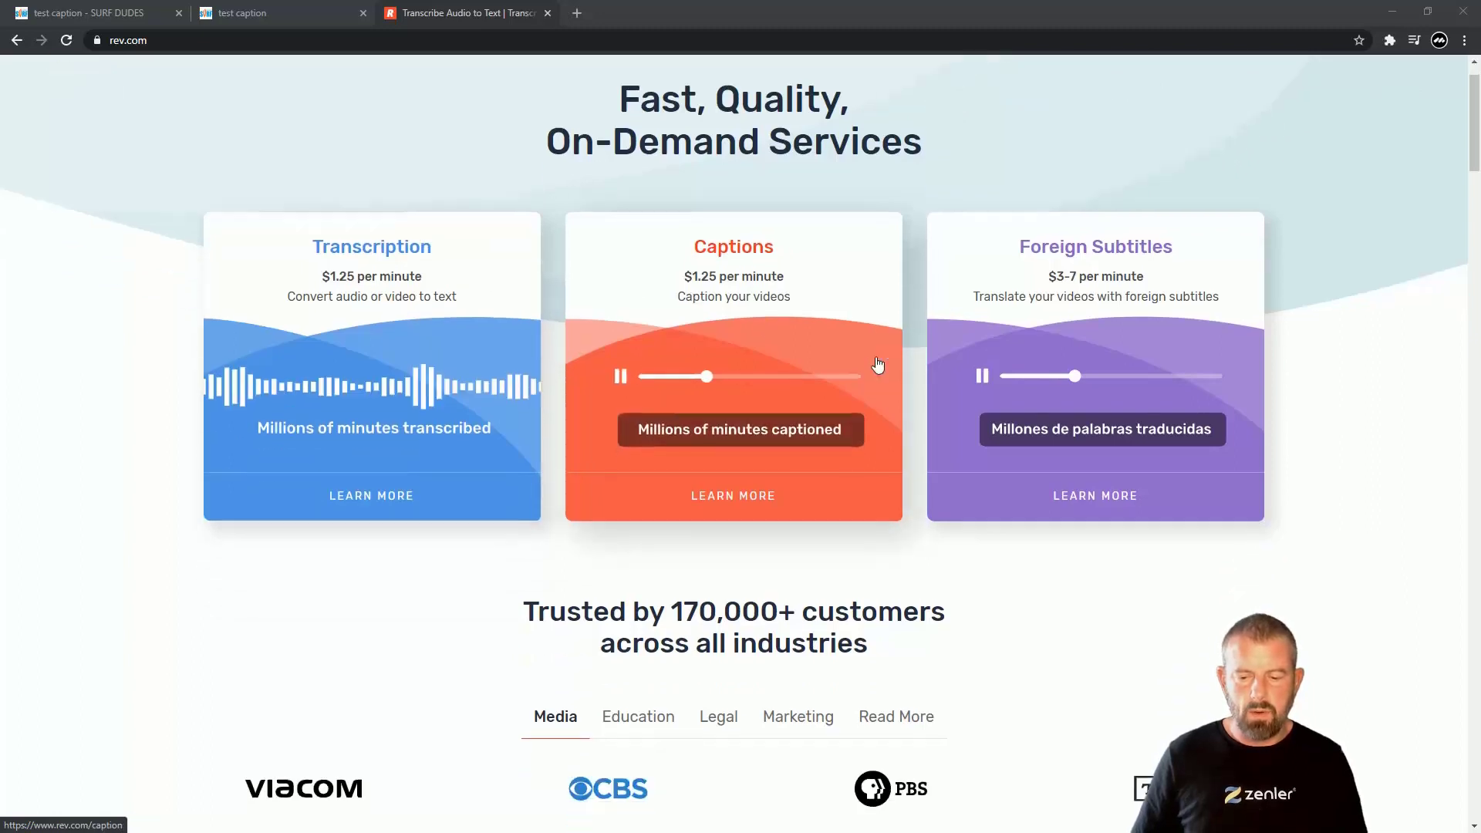
scroll(877, 365, up, 5)
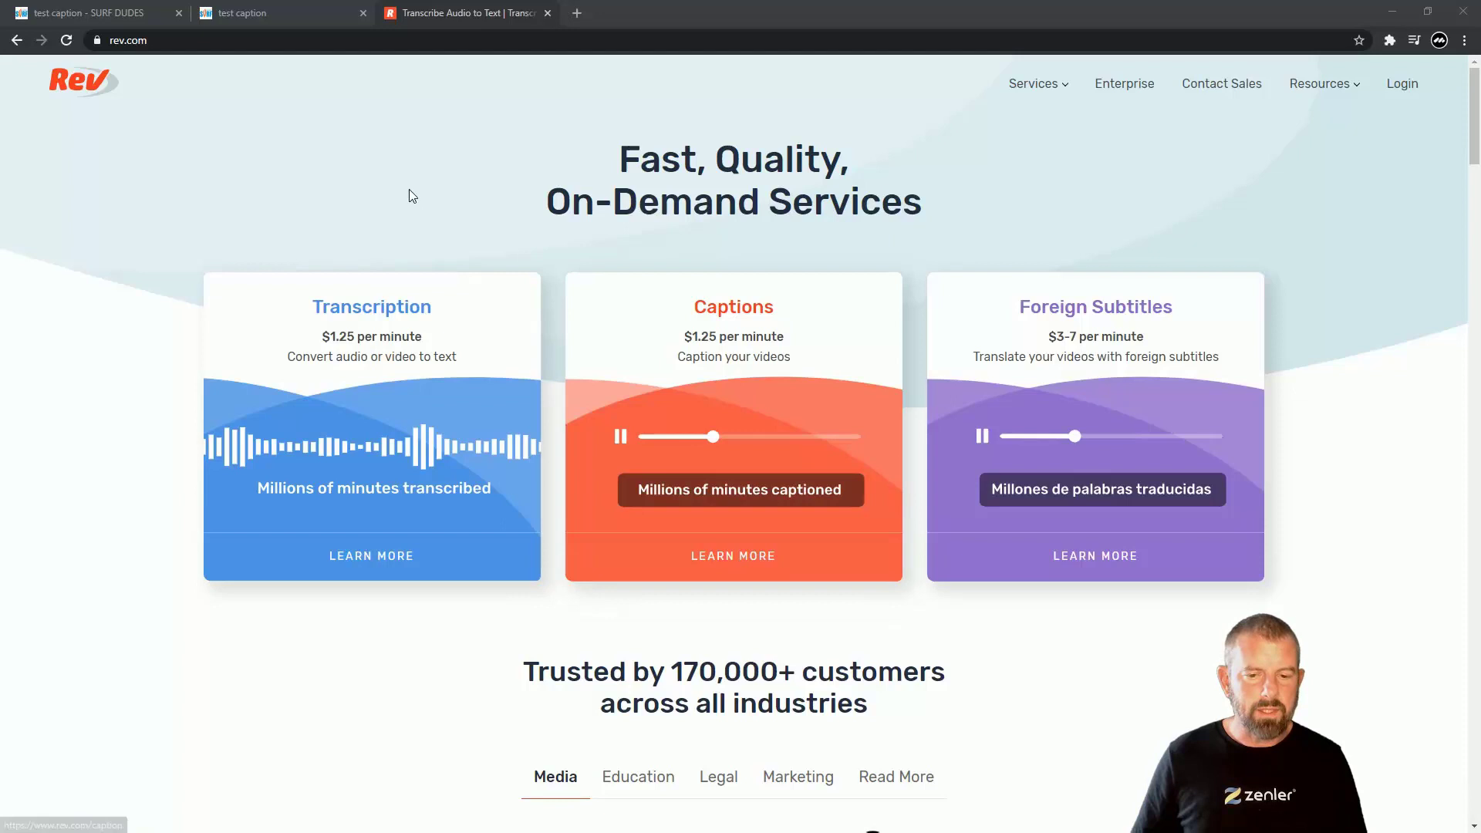